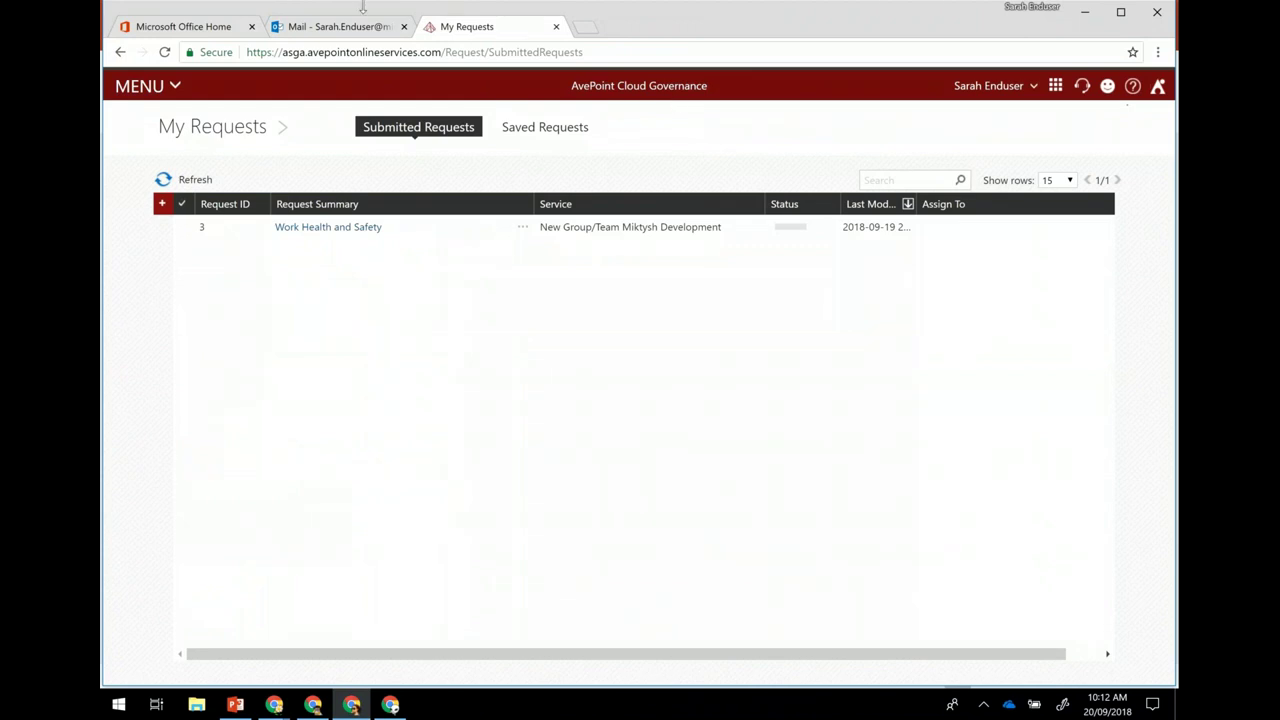
# Step: From the Office 365 home page's full app list, launch the admin-selected app Request a New Team Workspace
pyautogui.click(196, 31)
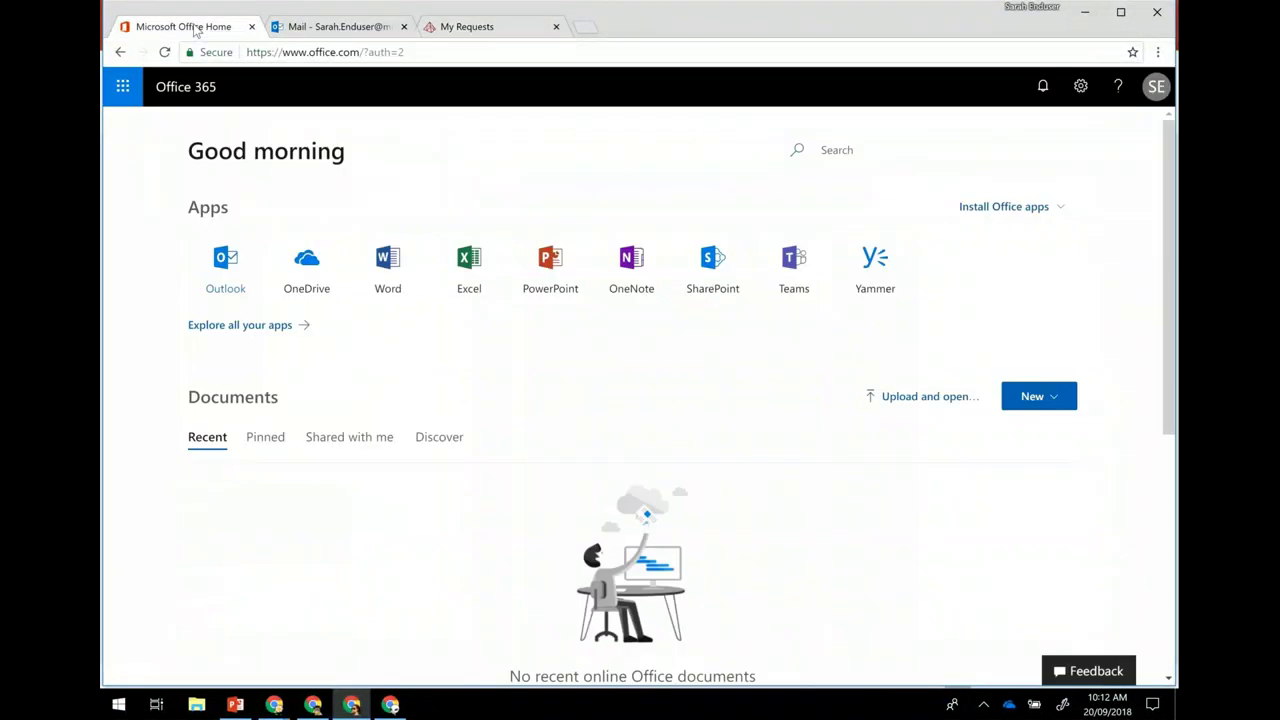
pyautogui.click(123, 90)
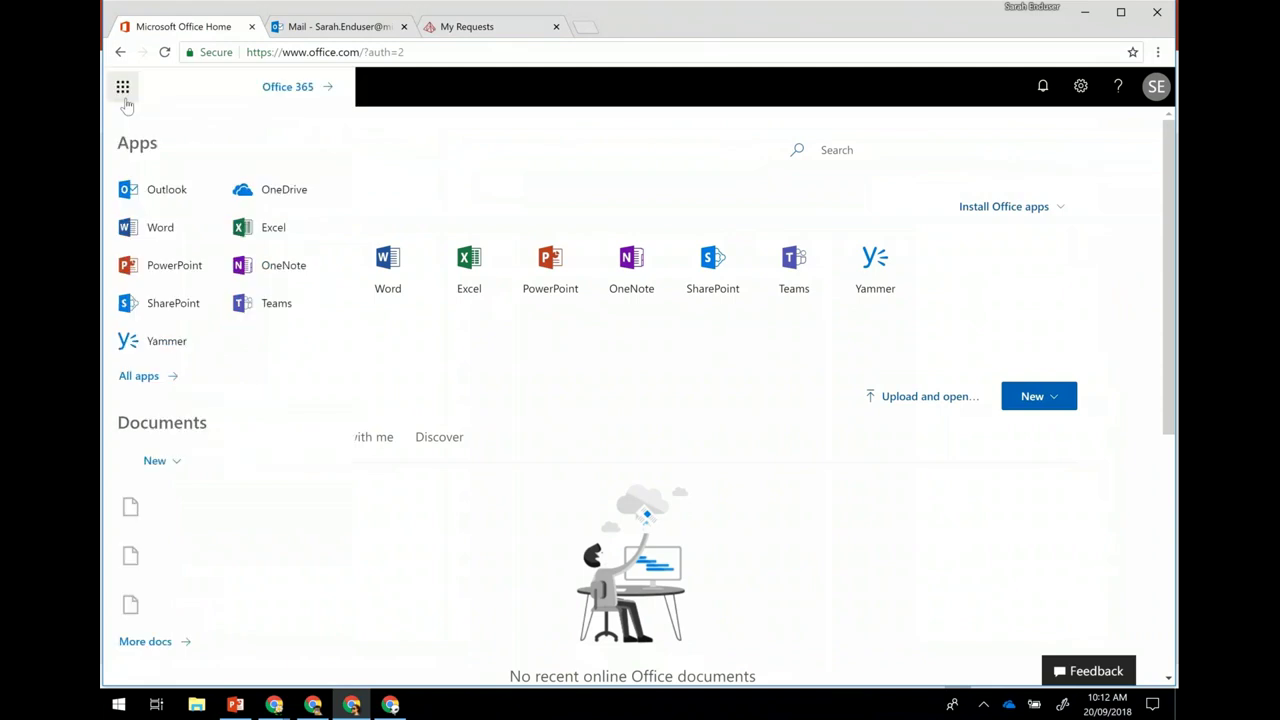
pyautogui.click(140, 377)
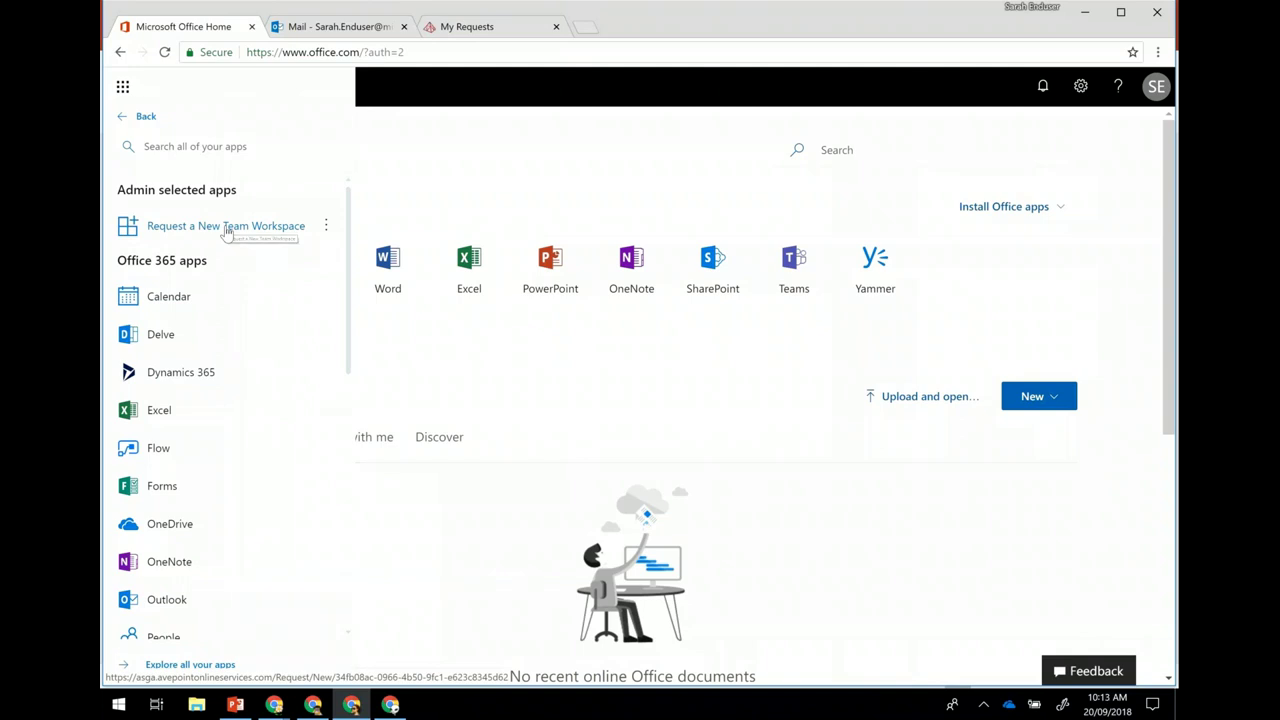
pyautogui.click(227, 229)
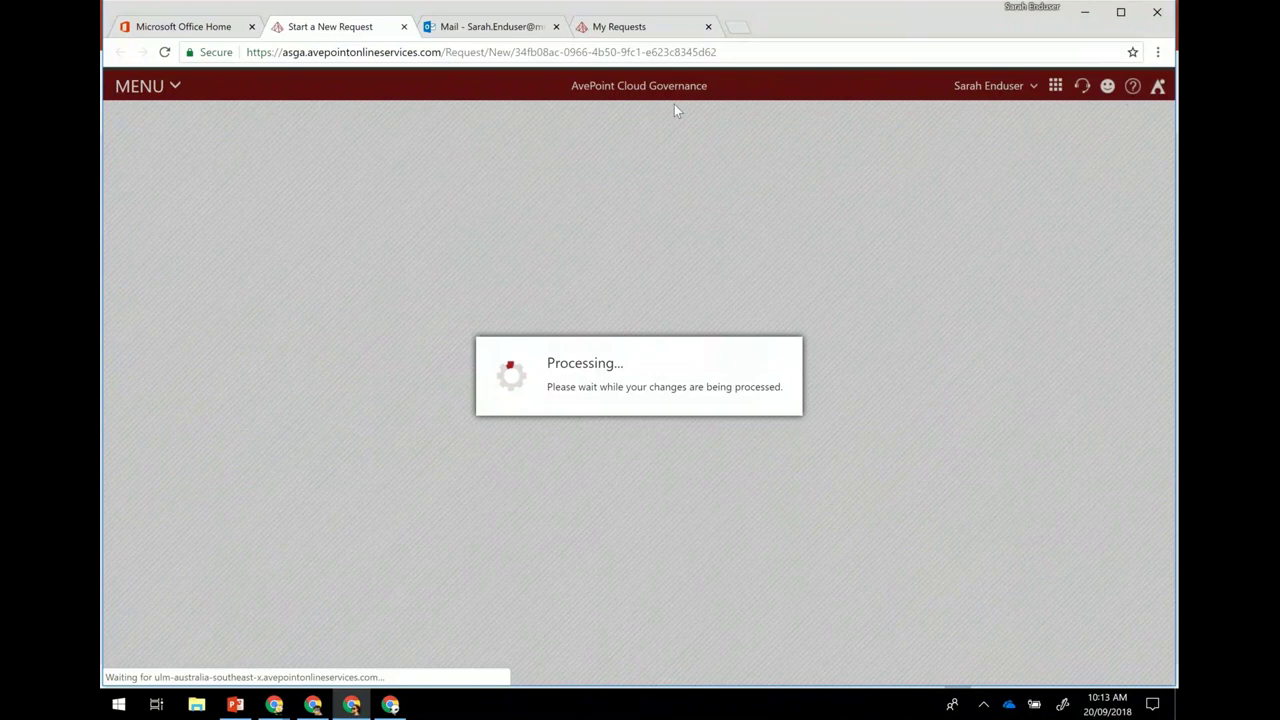
# Step: Review the submitted requests in Cloud Governance and open the Work Health and Safety request
pyautogui.click(640, 30)
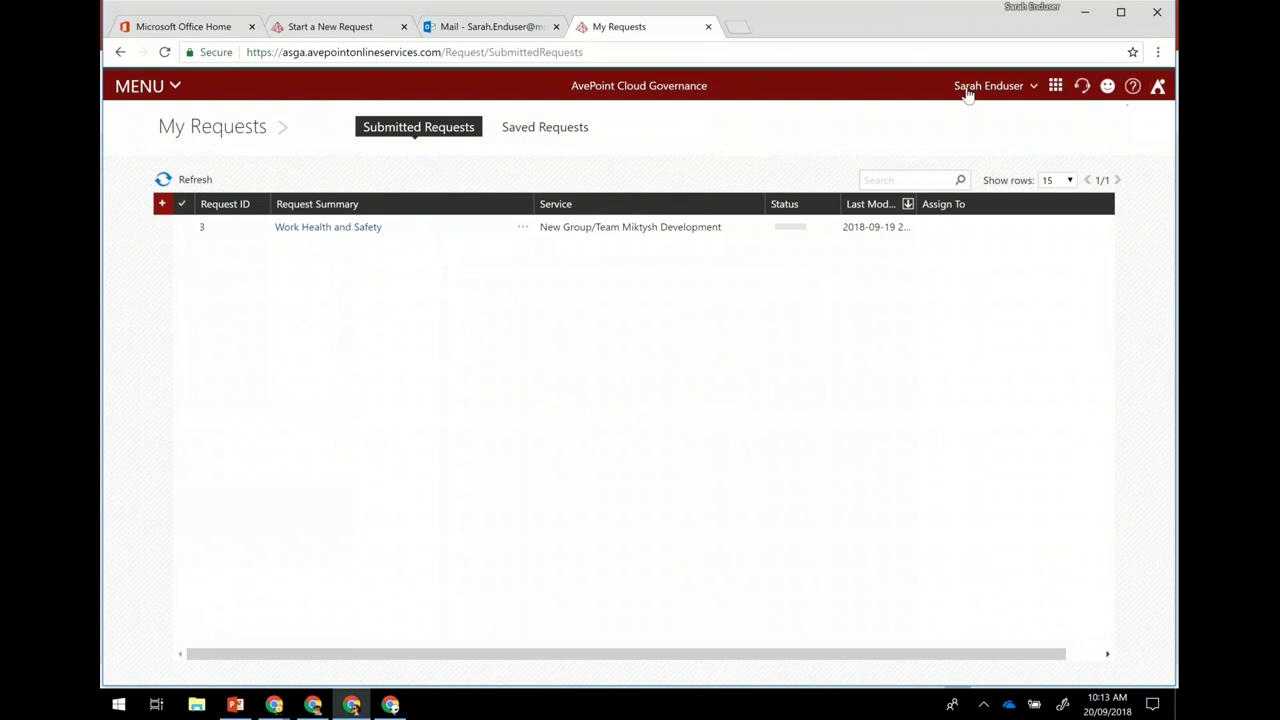
pyautogui.click(170, 95)
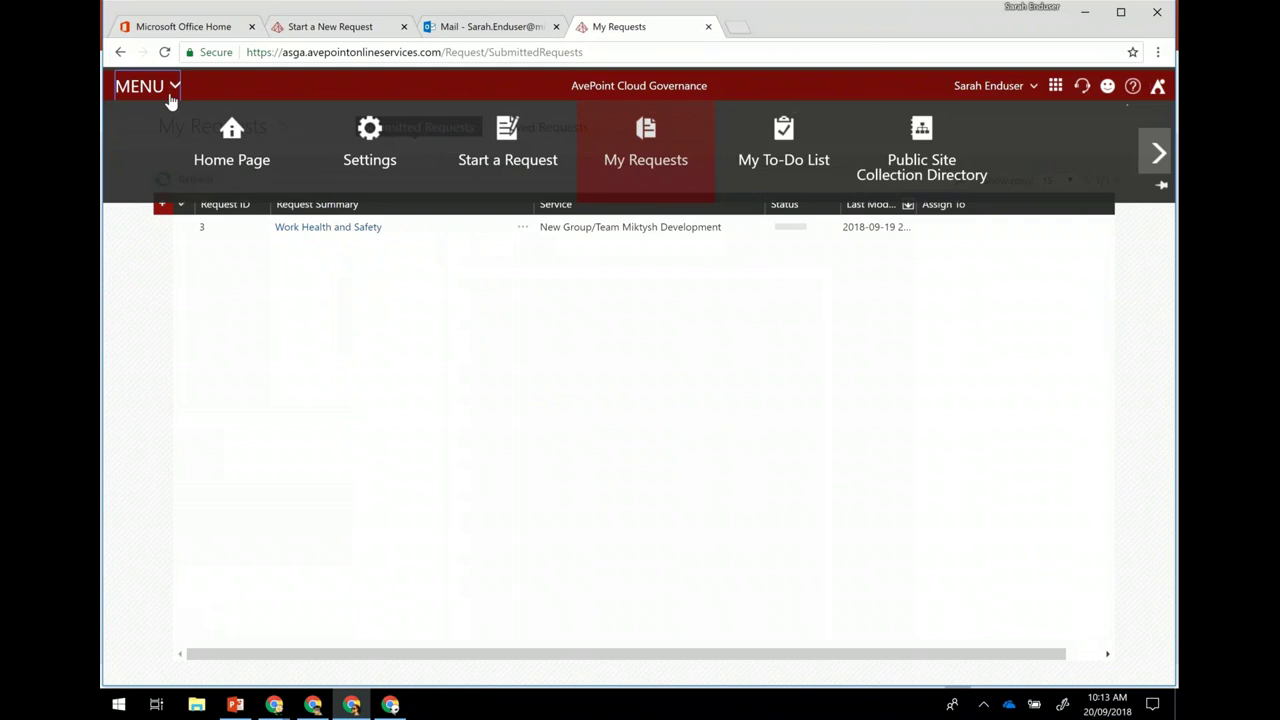
pyautogui.click(651, 163)
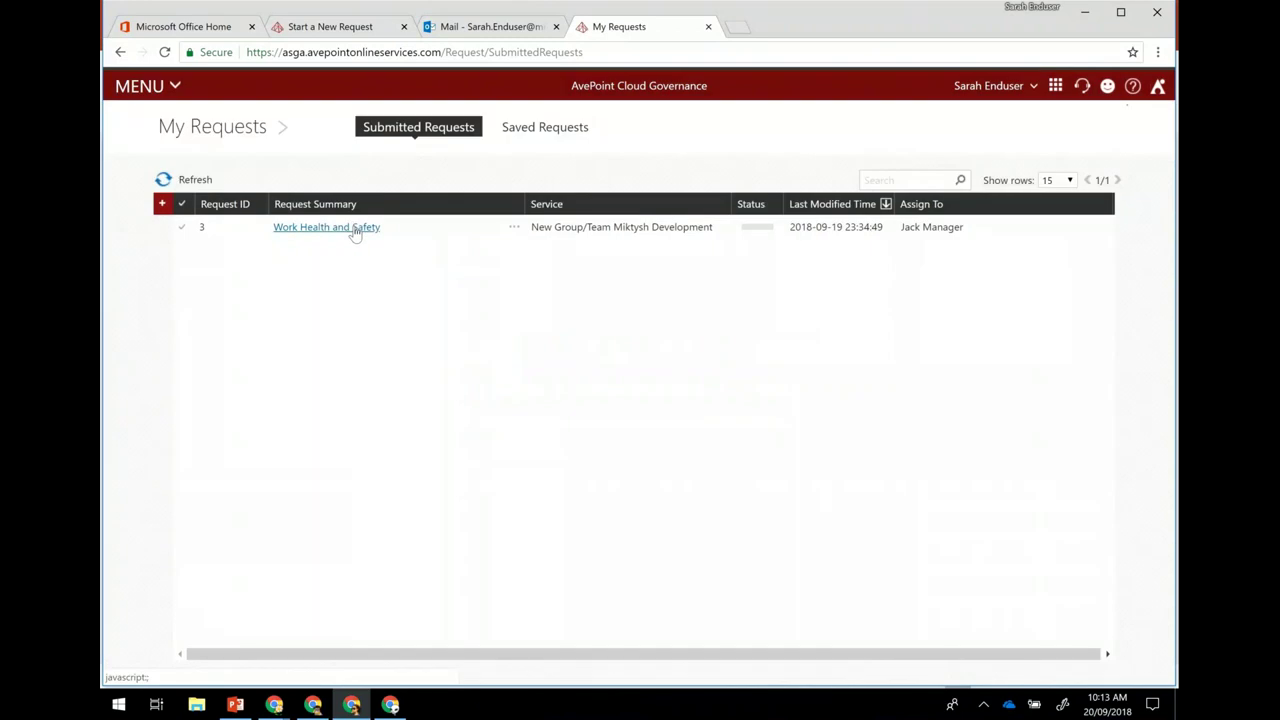
pyautogui.click(354, 229)
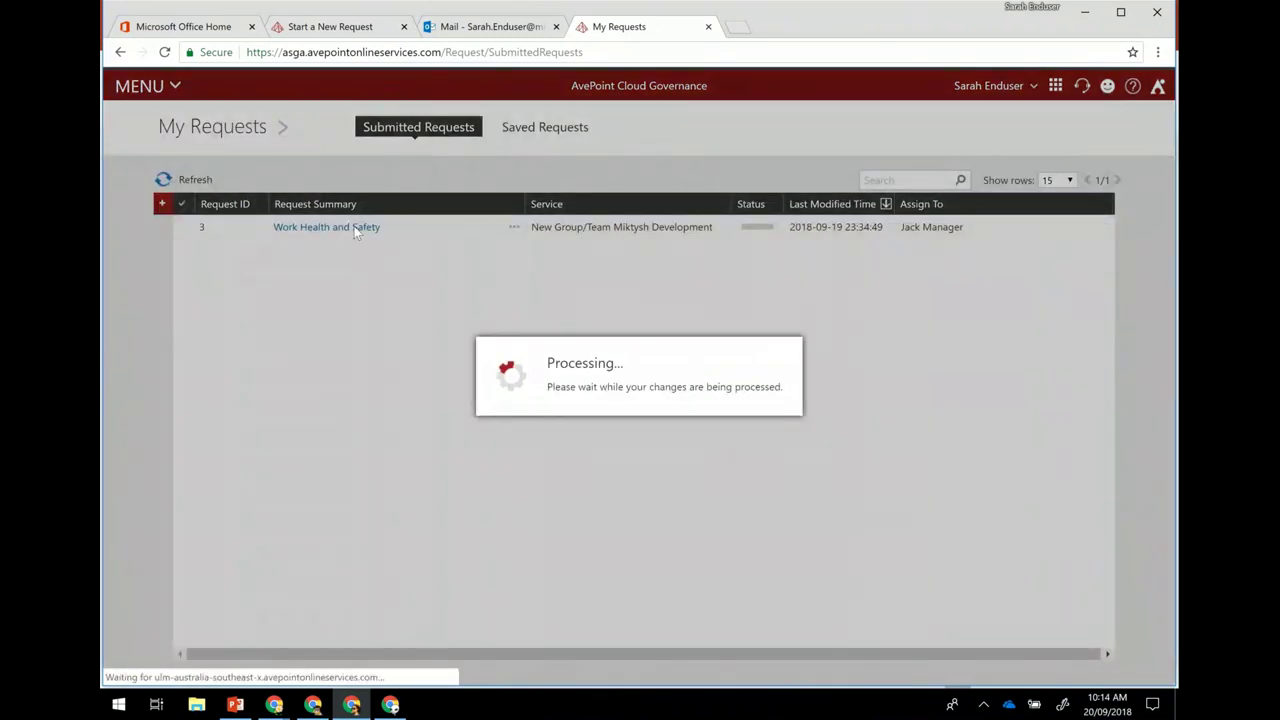
# Step: In the new group/team request, enter "Request a site a site for Project Management" as the request summary
pyautogui.click(331, 30)
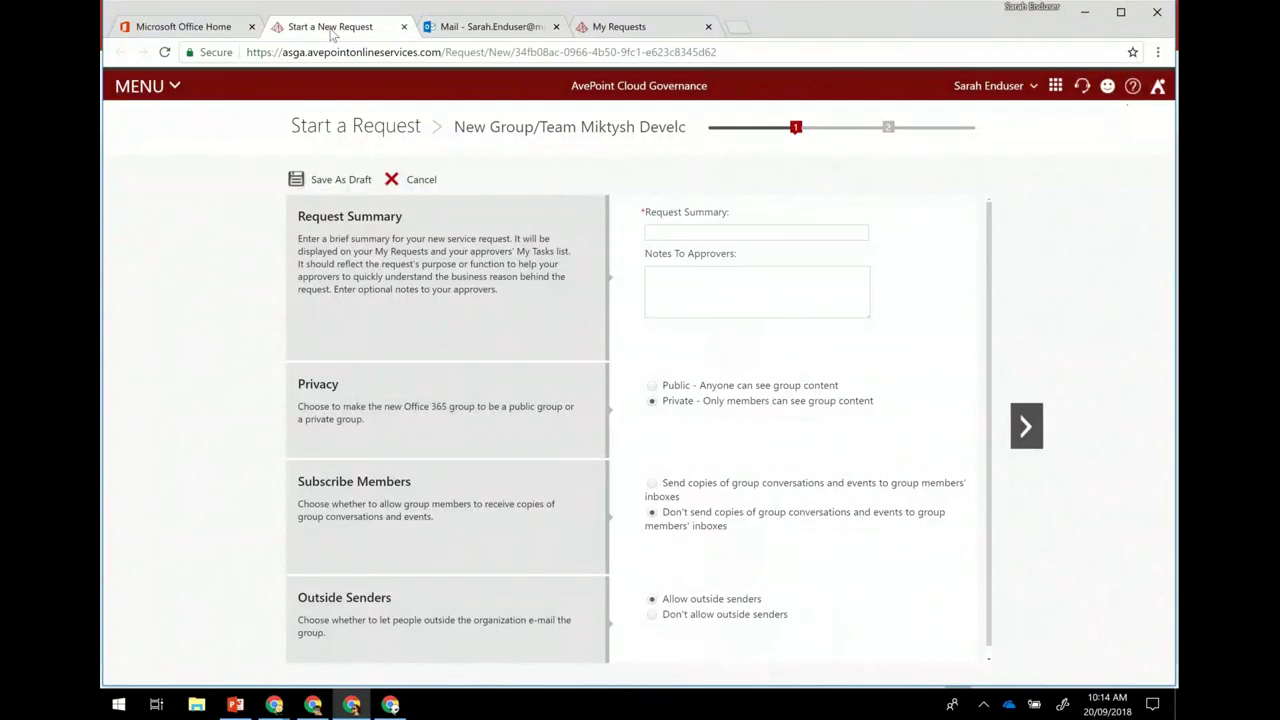
pyautogui.click(665, 231)
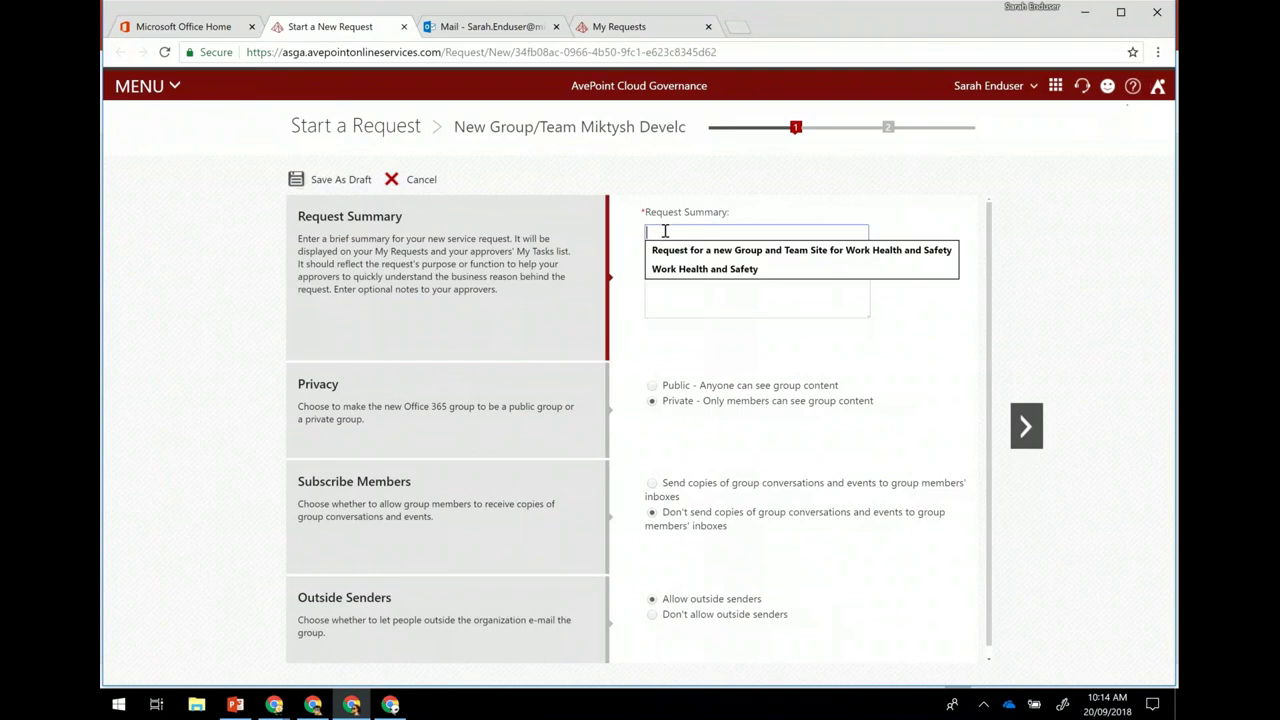
pyautogui.write('Project Management')
pyautogui.press('Tab')
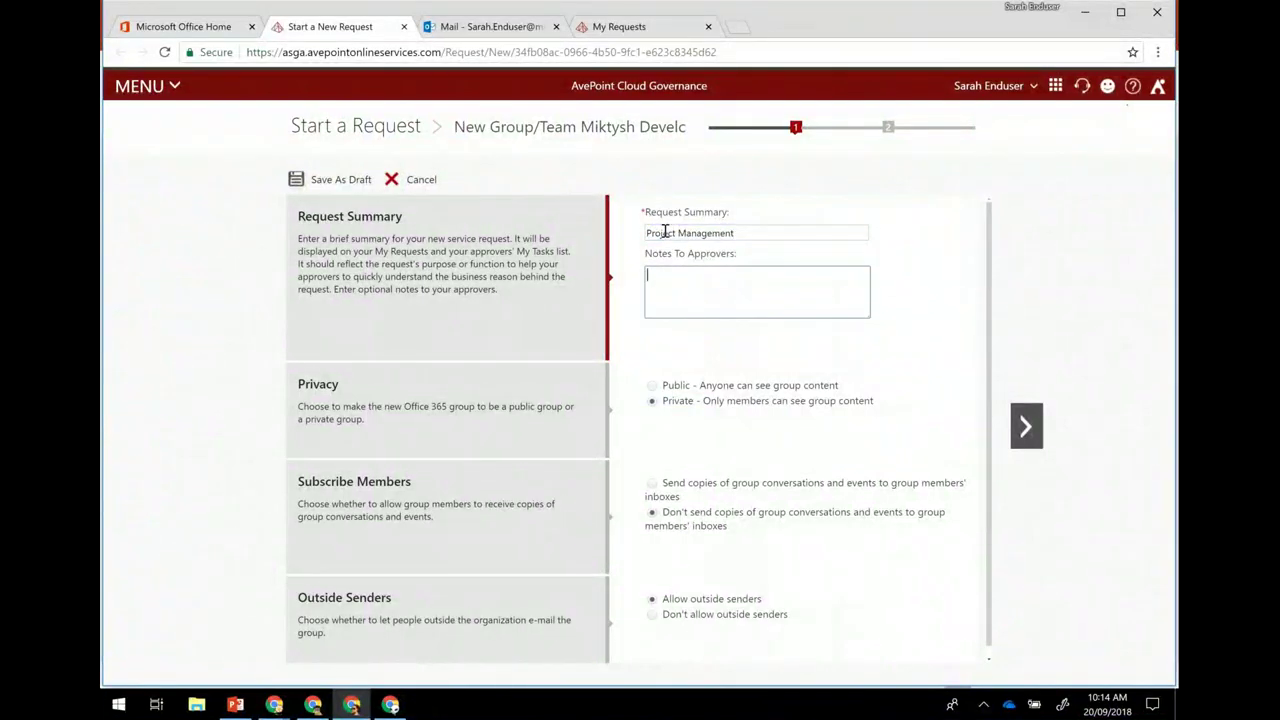
pyautogui.click(646, 233)
pyautogui.write('Te')
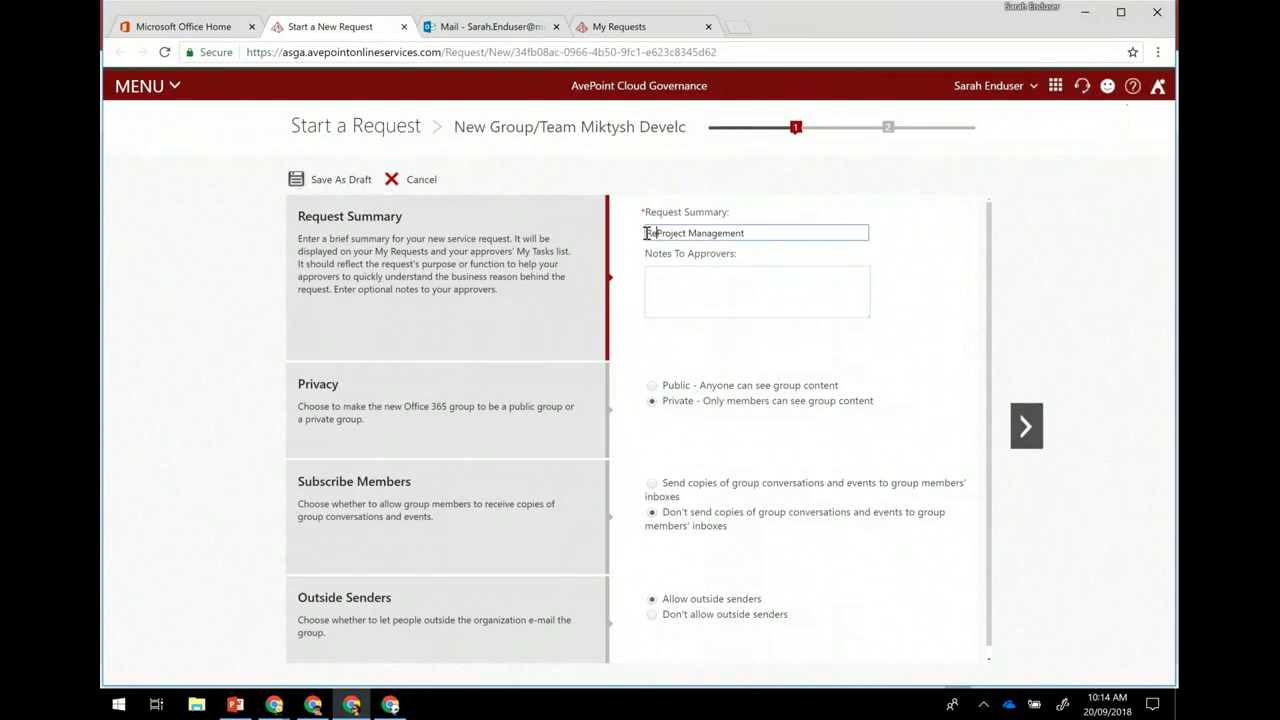
pyautogui.write('quest a ')
pyautogui.write('site a site')
pyautogui.write(' for')
pyautogui.press('Tab')
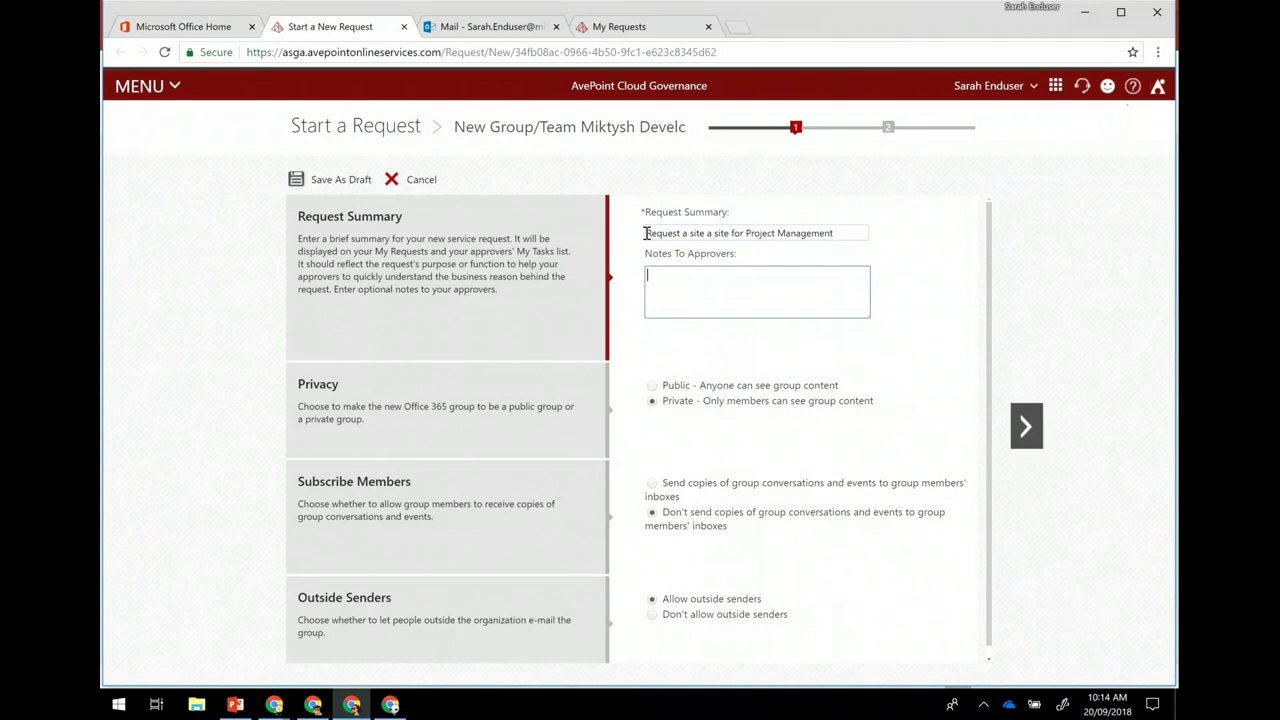
# Step: Enter "Managing a big project" as the notes to approvers and continue to the request's second page
pyautogui.write('Managing a big project')
pyautogui.press('Tab')
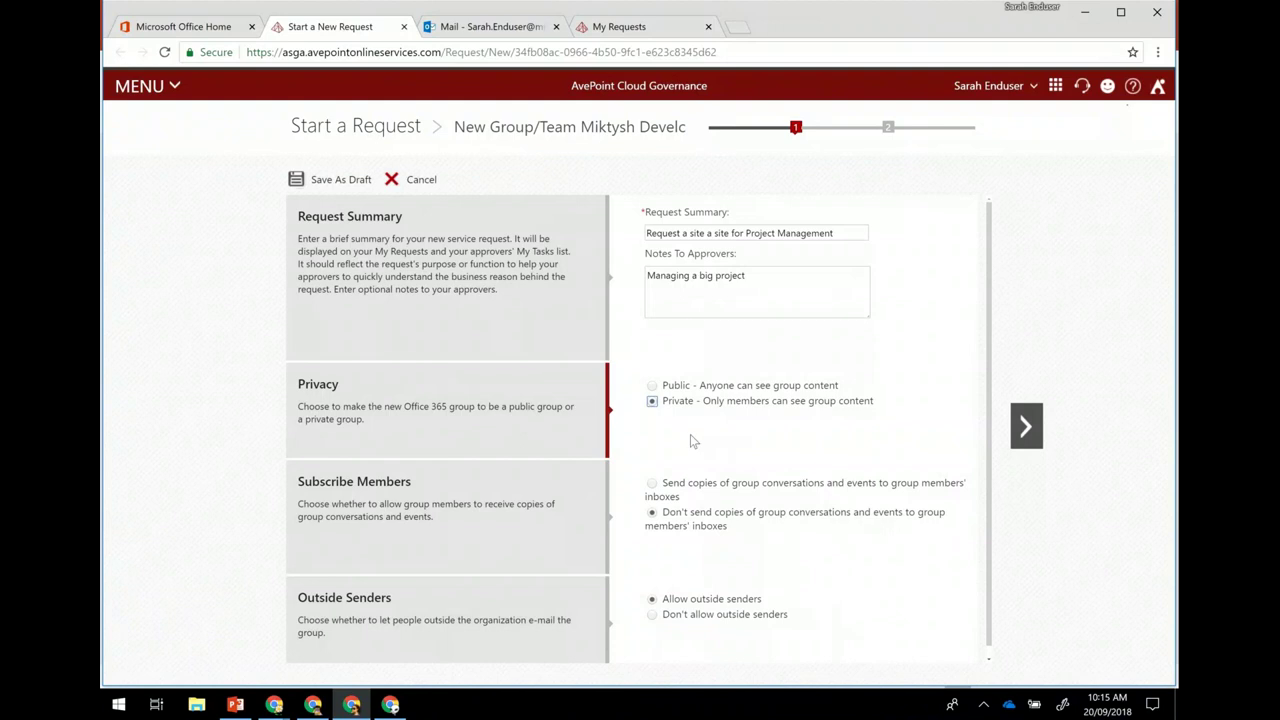
pyautogui.scroll(-1, 690, 436)
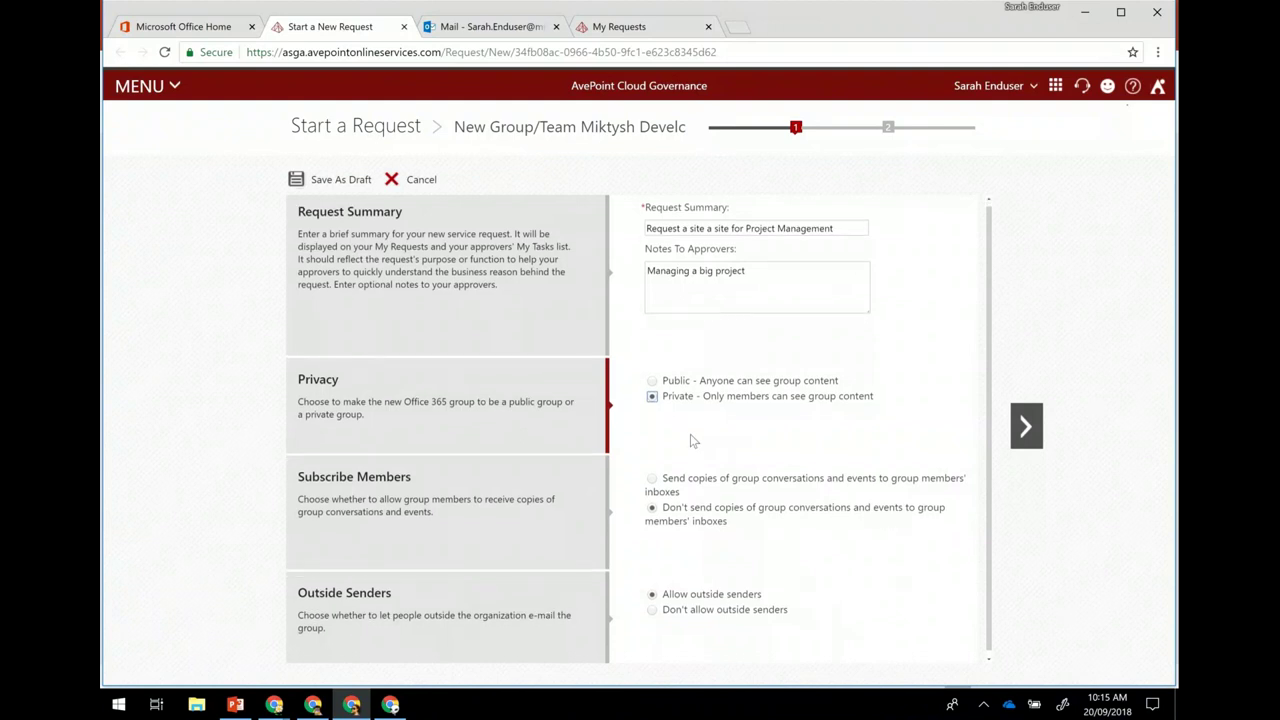
pyautogui.scroll(-1, 690, 434)
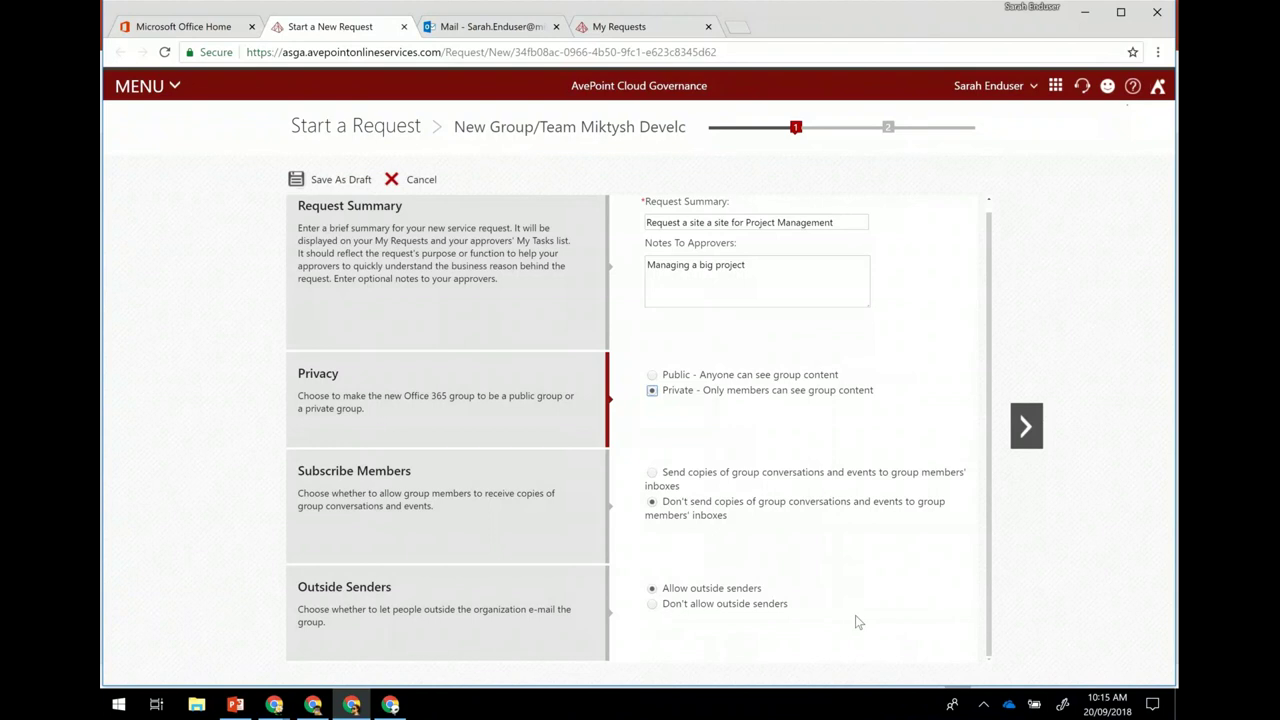
pyautogui.click(1027, 430)
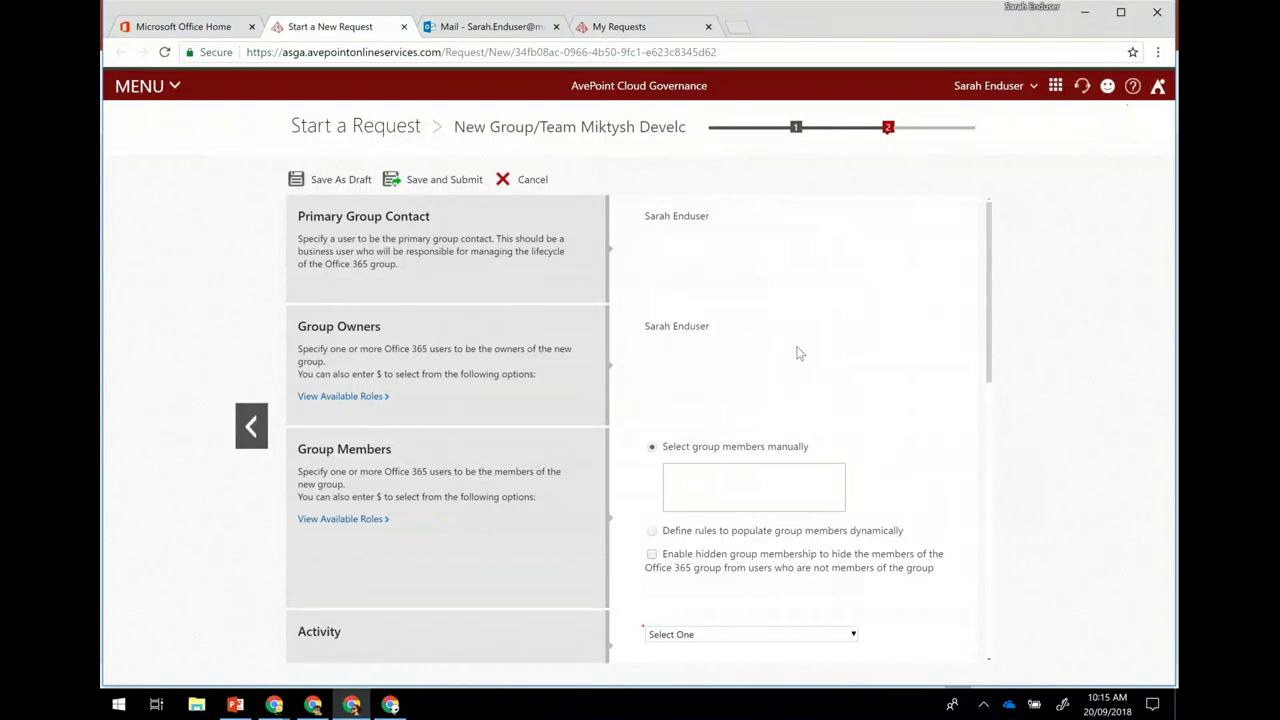
pyautogui.scroll(-1, 798, 353)
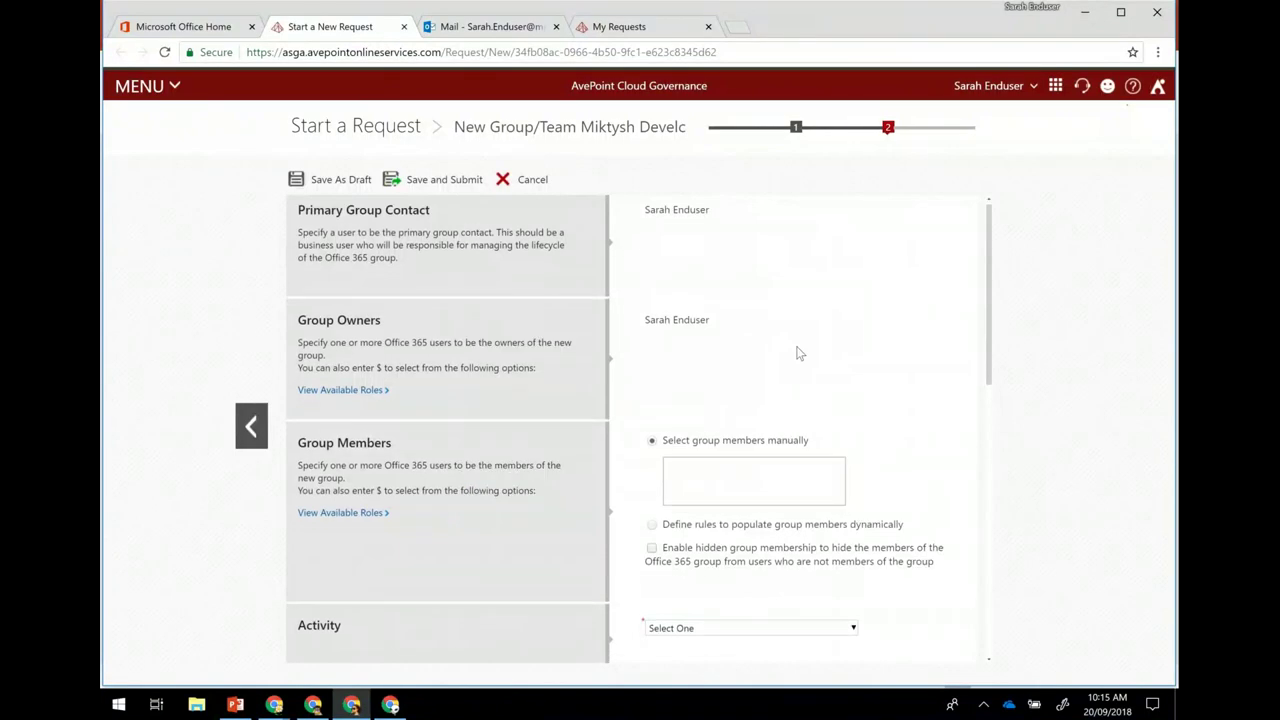
pyautogui.scroll(-1, 798, 353)
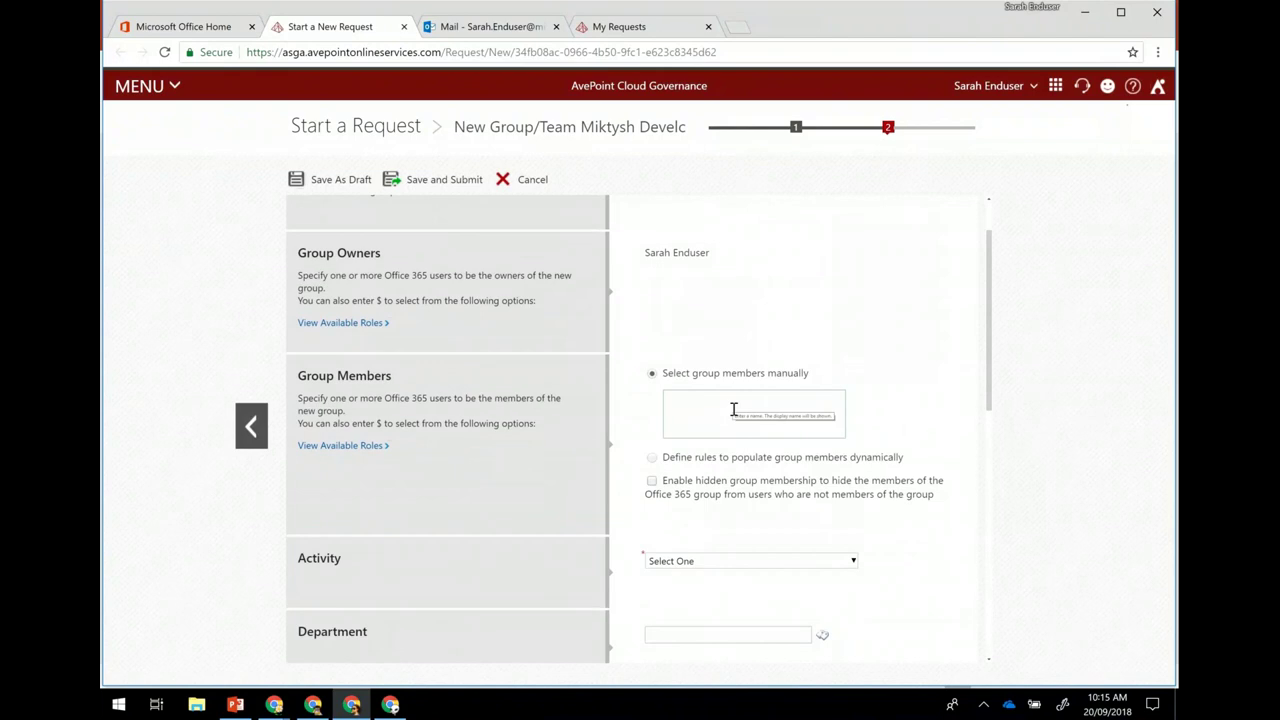
pyautogui.click(733, 409)
pyautogui.write('Jack')
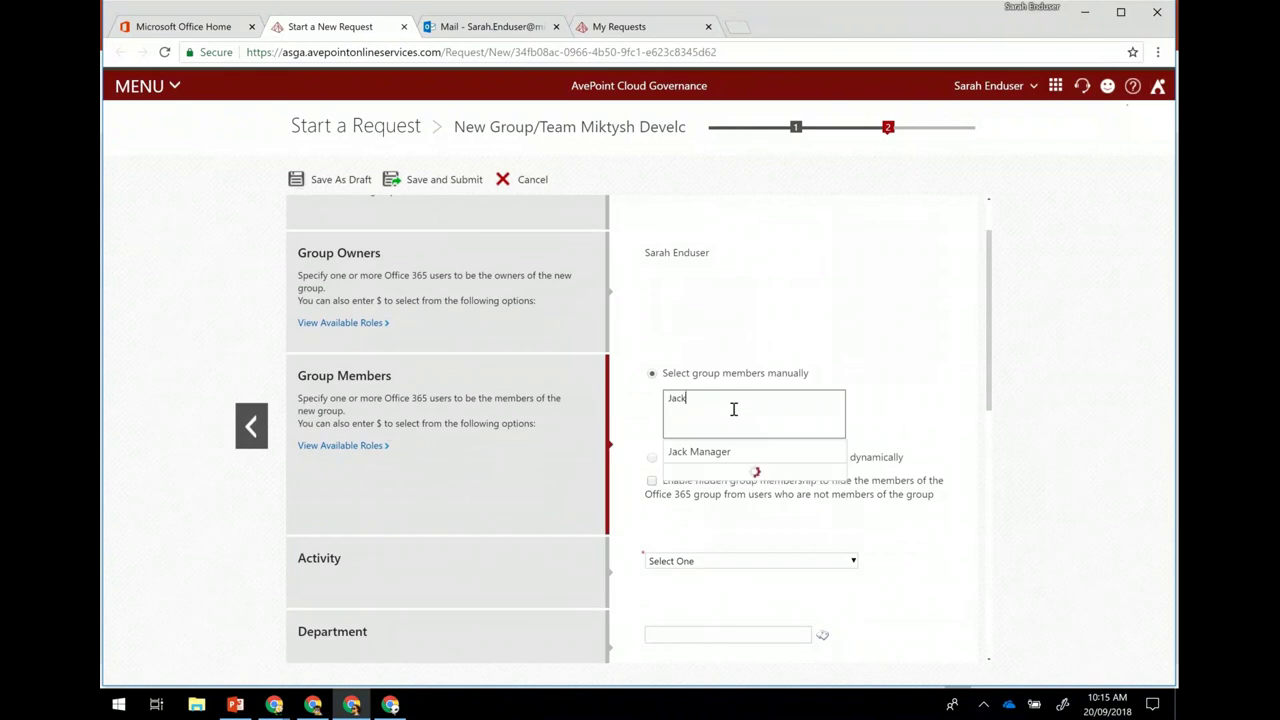
pyautogui.click(716, 462)
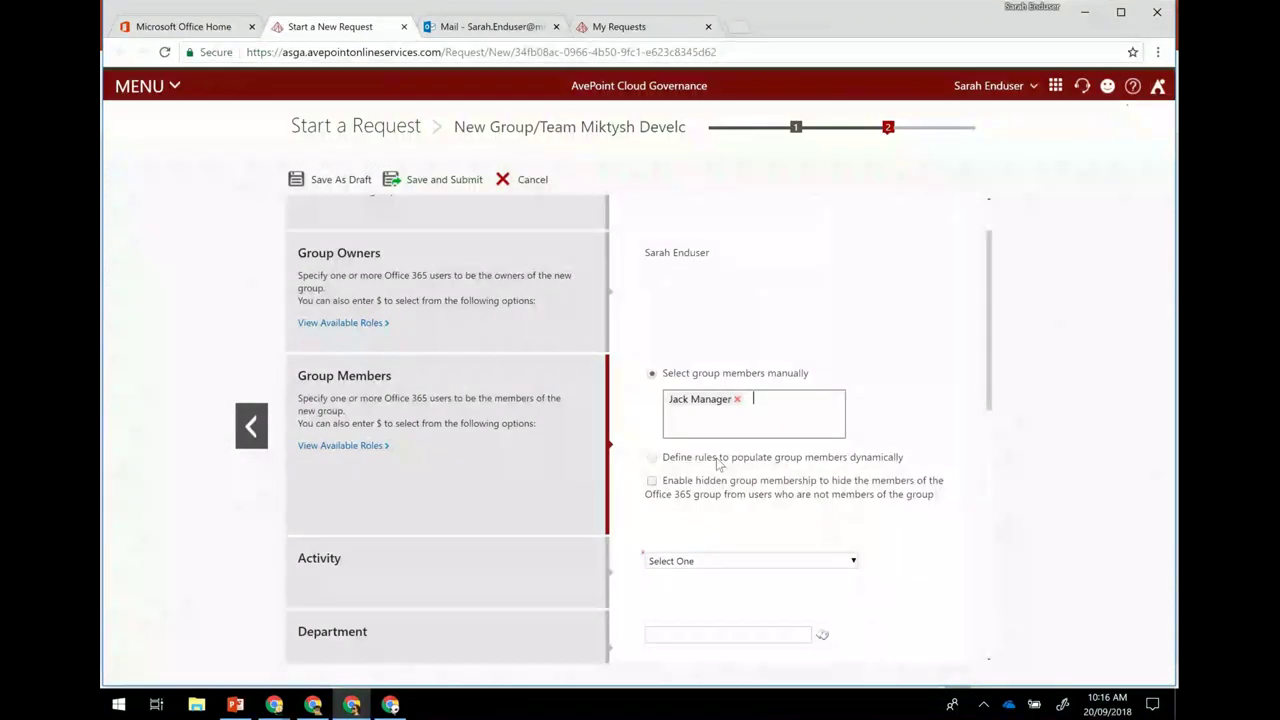
pyautogui.click(737, 400)
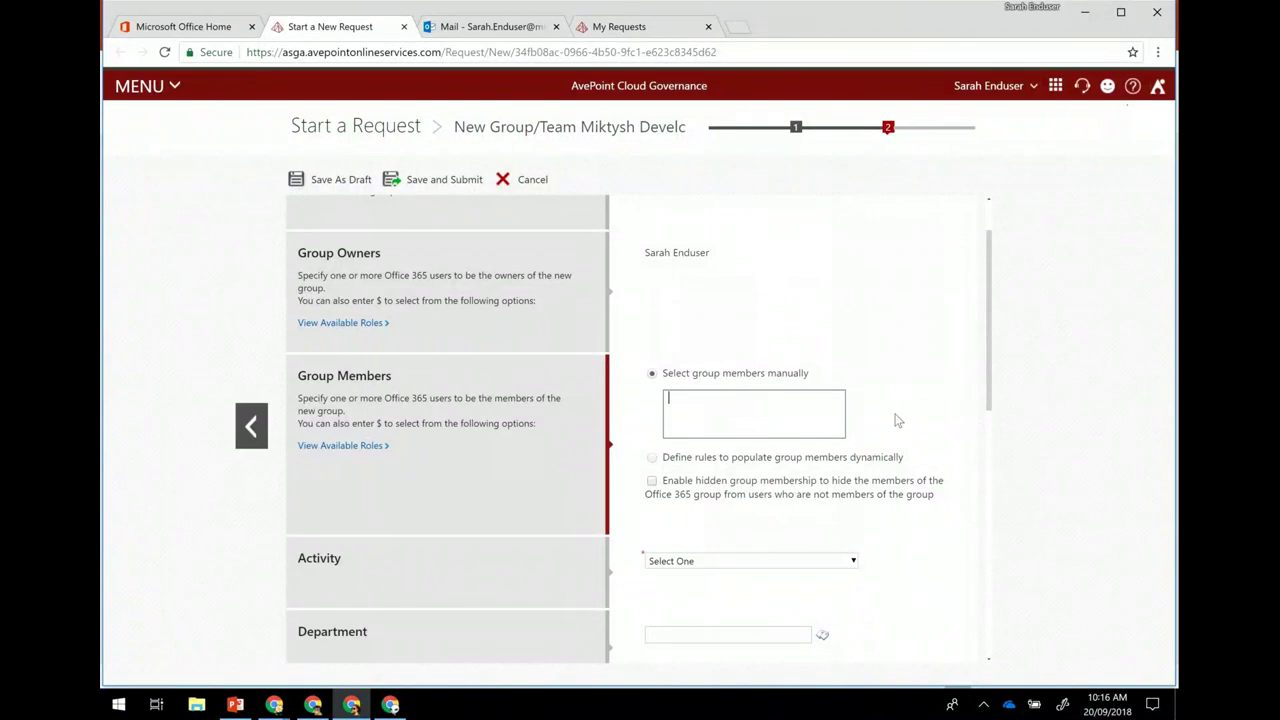
# Step: Set the request's Activity to Asset Planning
pyautogui.scroll(-1, 897, 420)
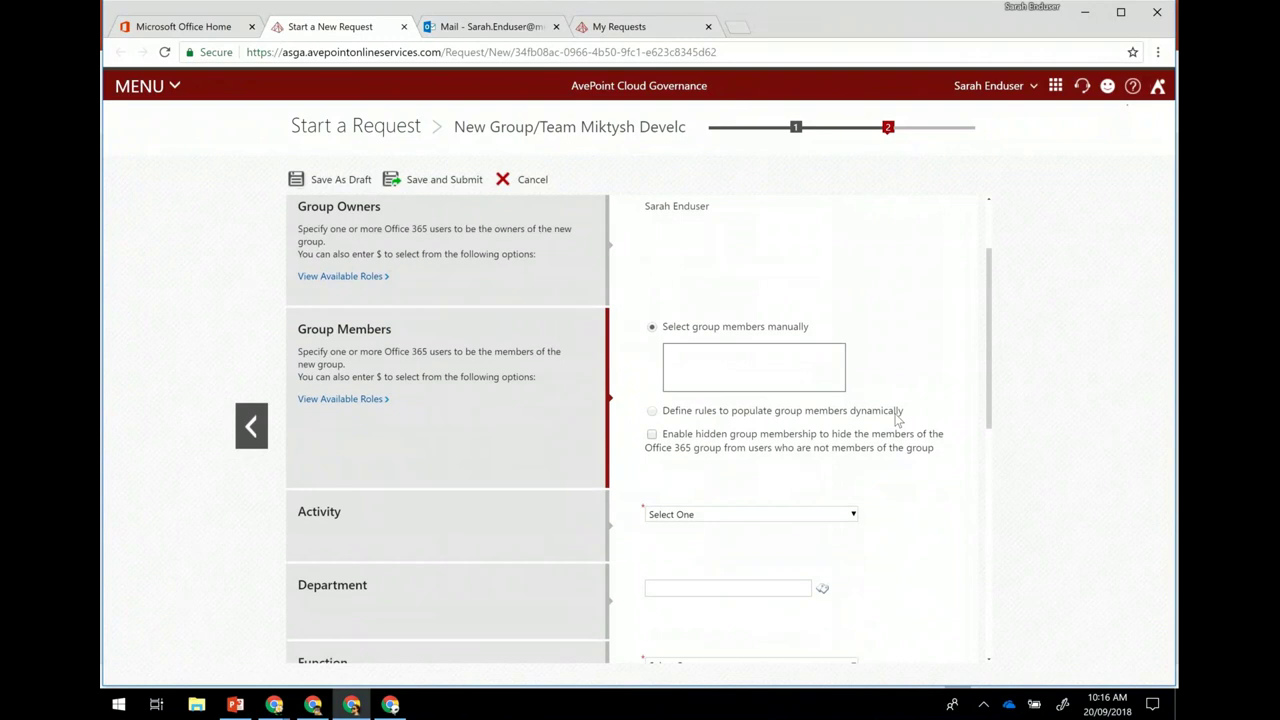
pyautogui.scroll(-2, 897, 420)
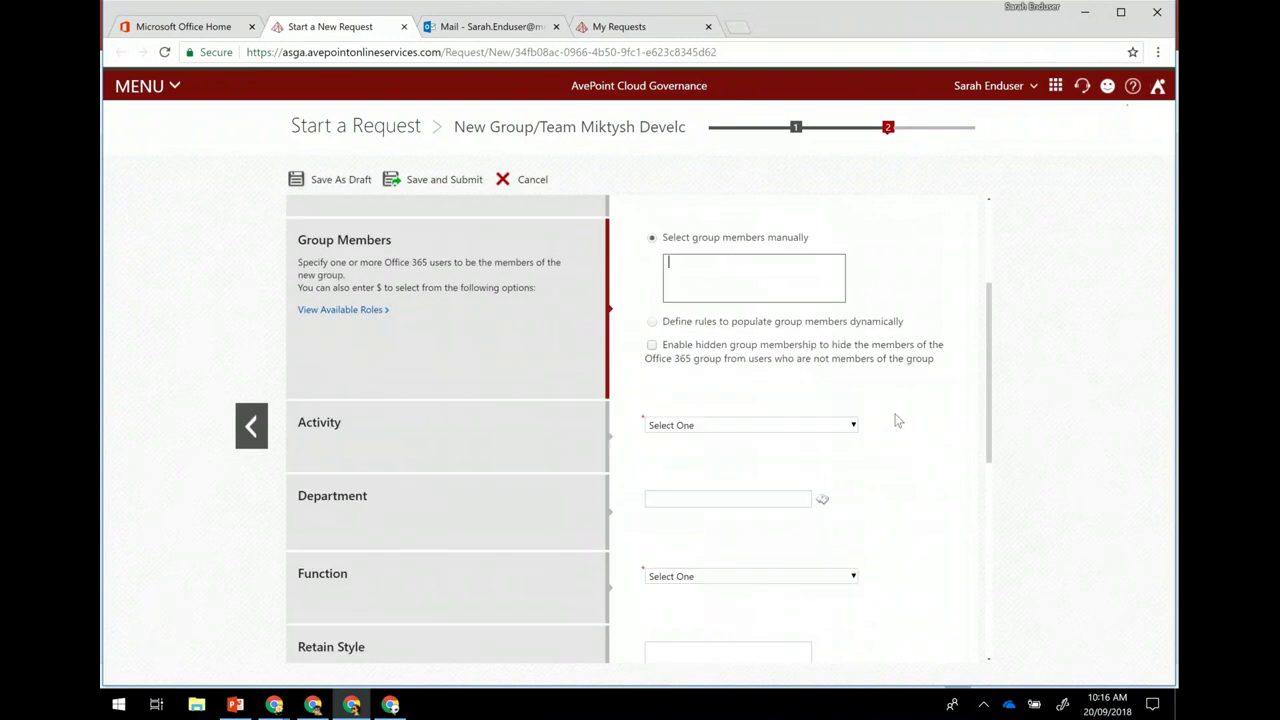
pyautogui.scroll(-1, 897, 420)
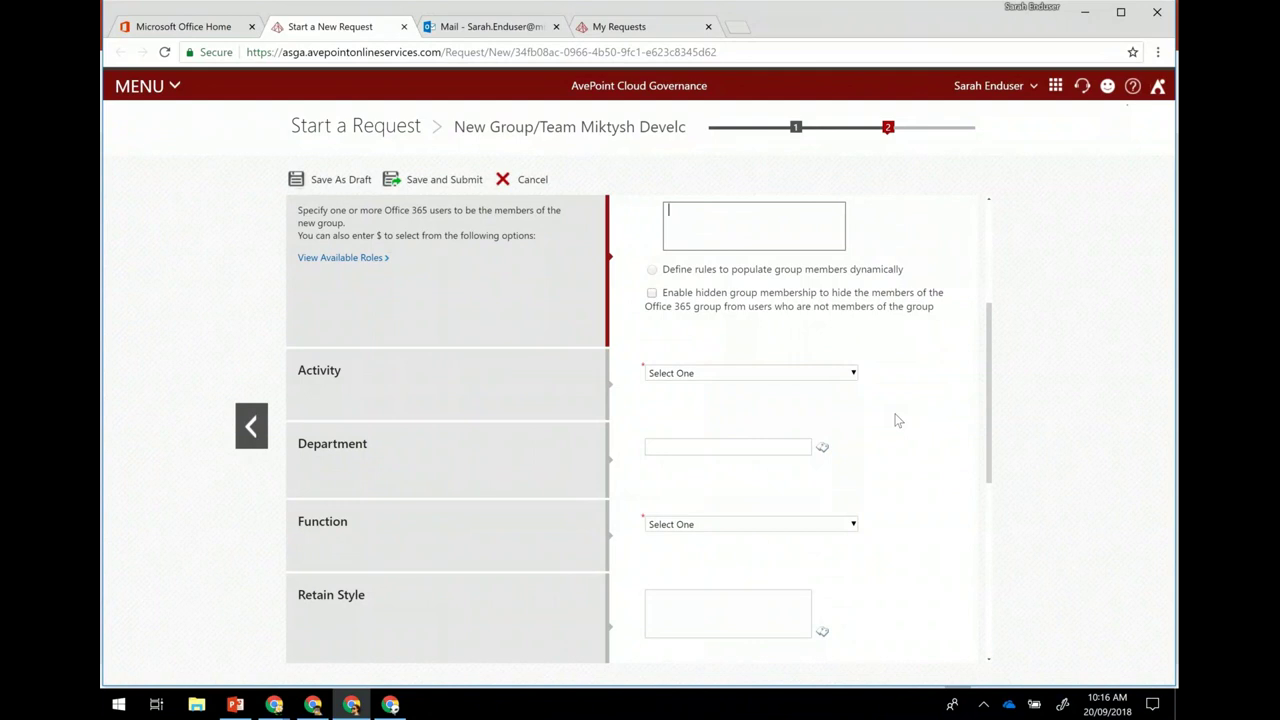
pyautogui.scroll(-1, 897, 421)
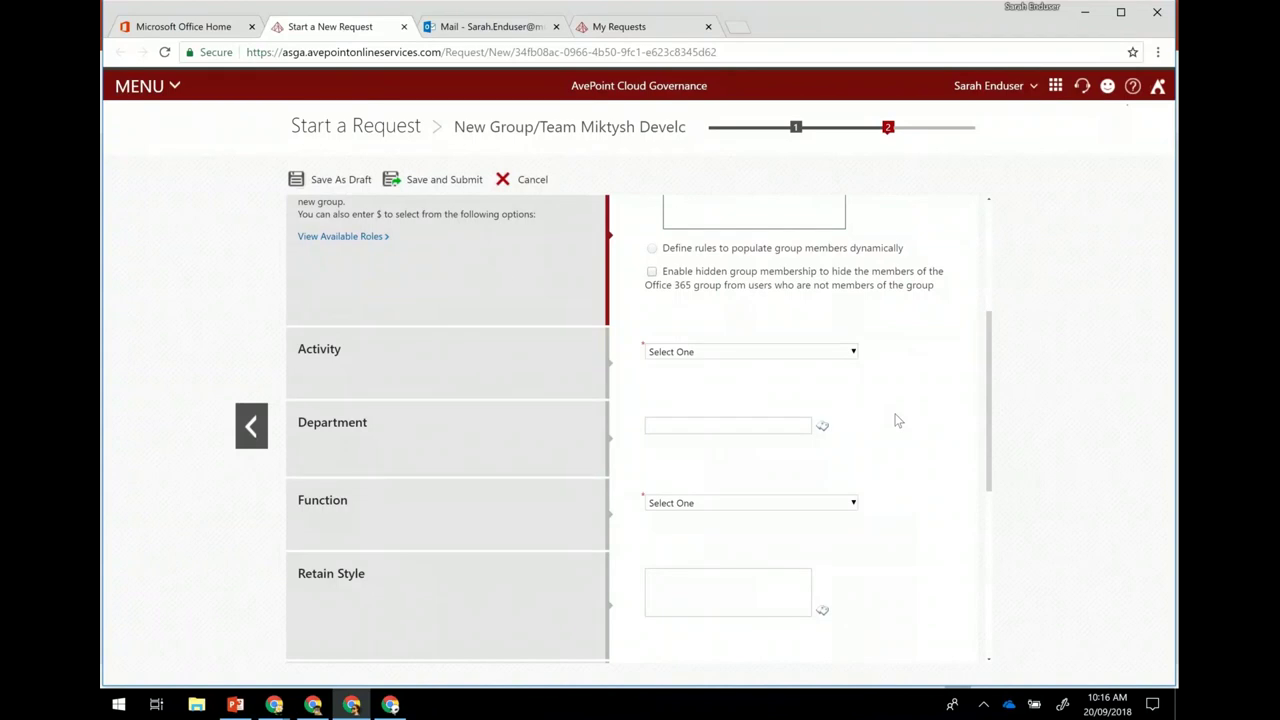
pyautogui.scroll(-1, 897, 421)
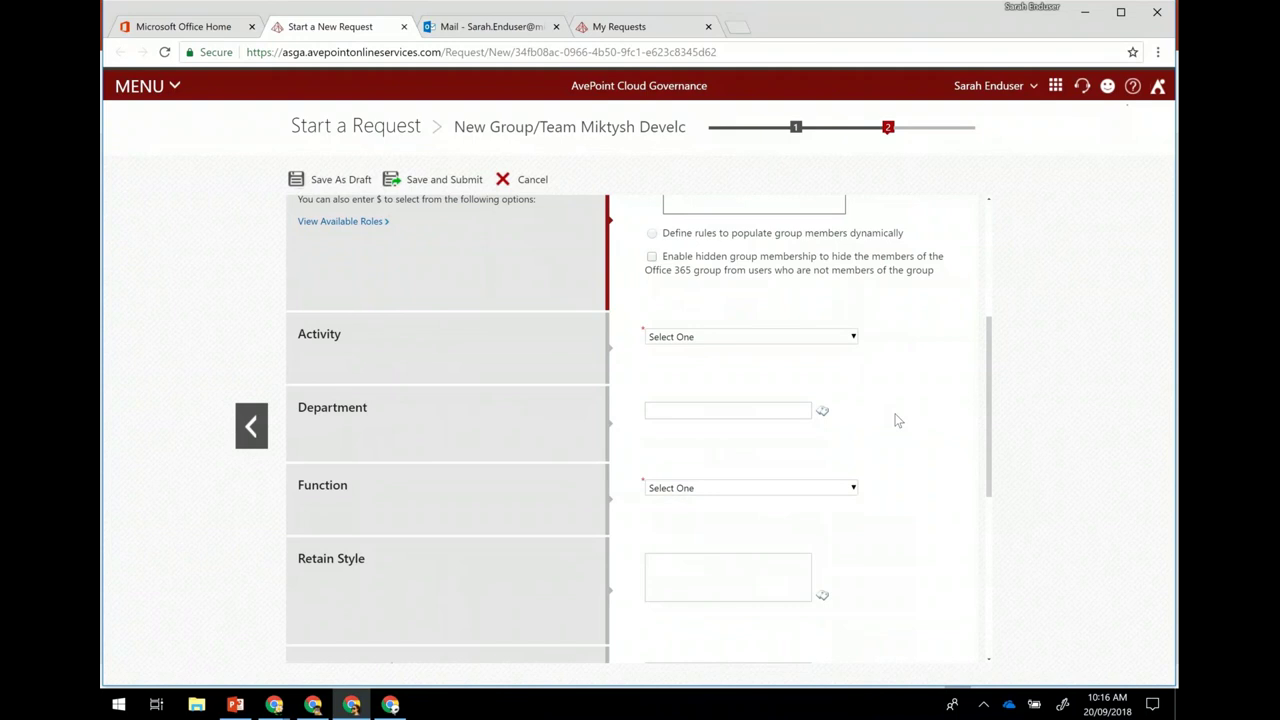
pyautogui.scroll(-1, 897, 421)
pyautogui.scroll(-1, 897, 421)
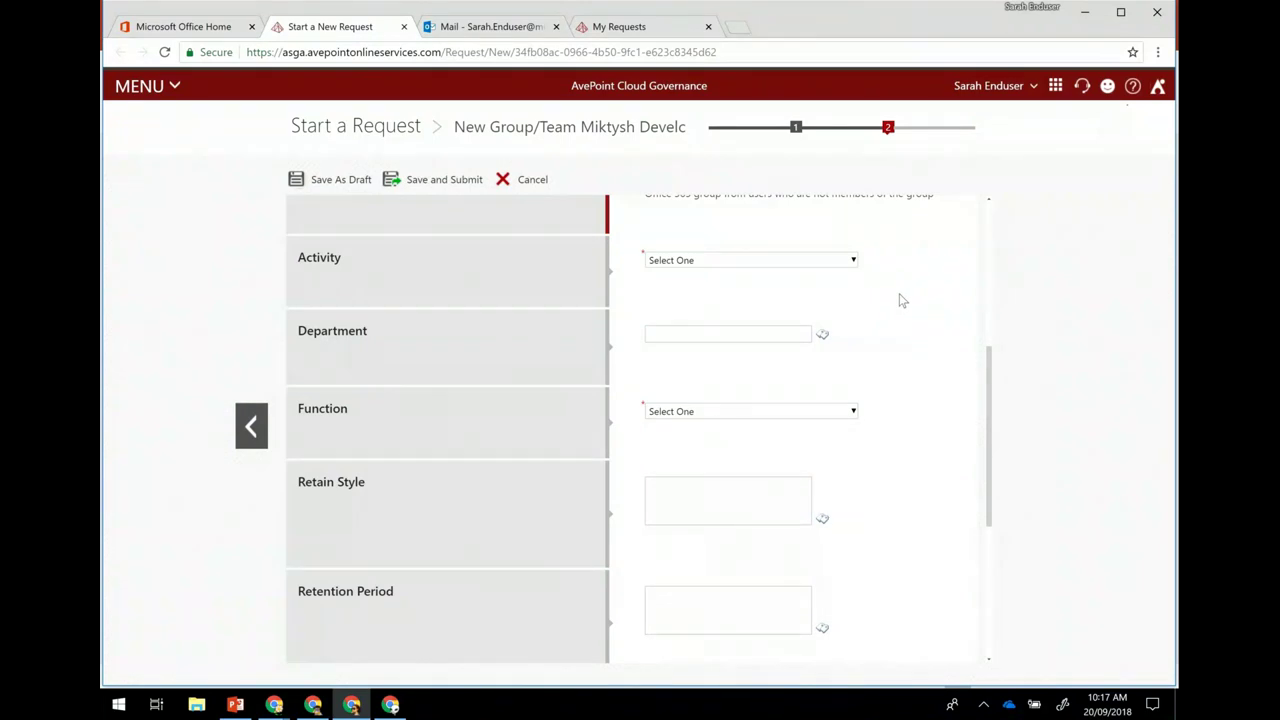
pyautogui.click(854, 262)
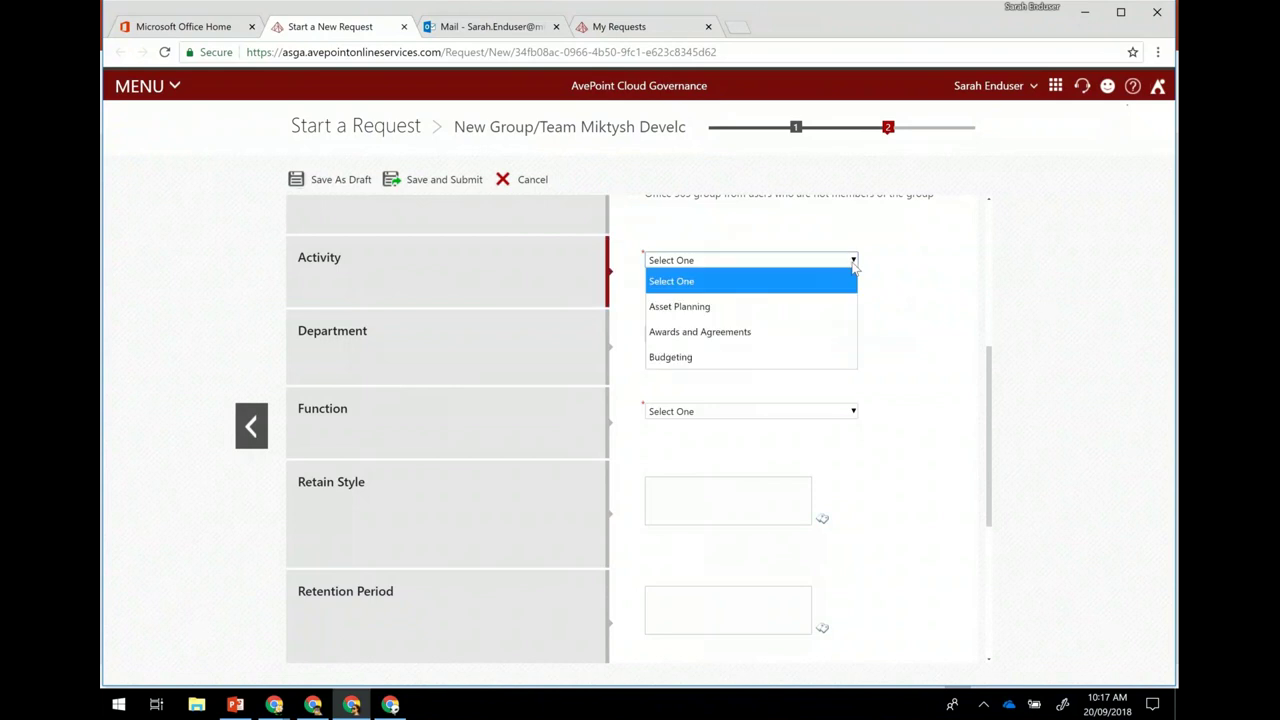
pyautogui.click(815, 308)
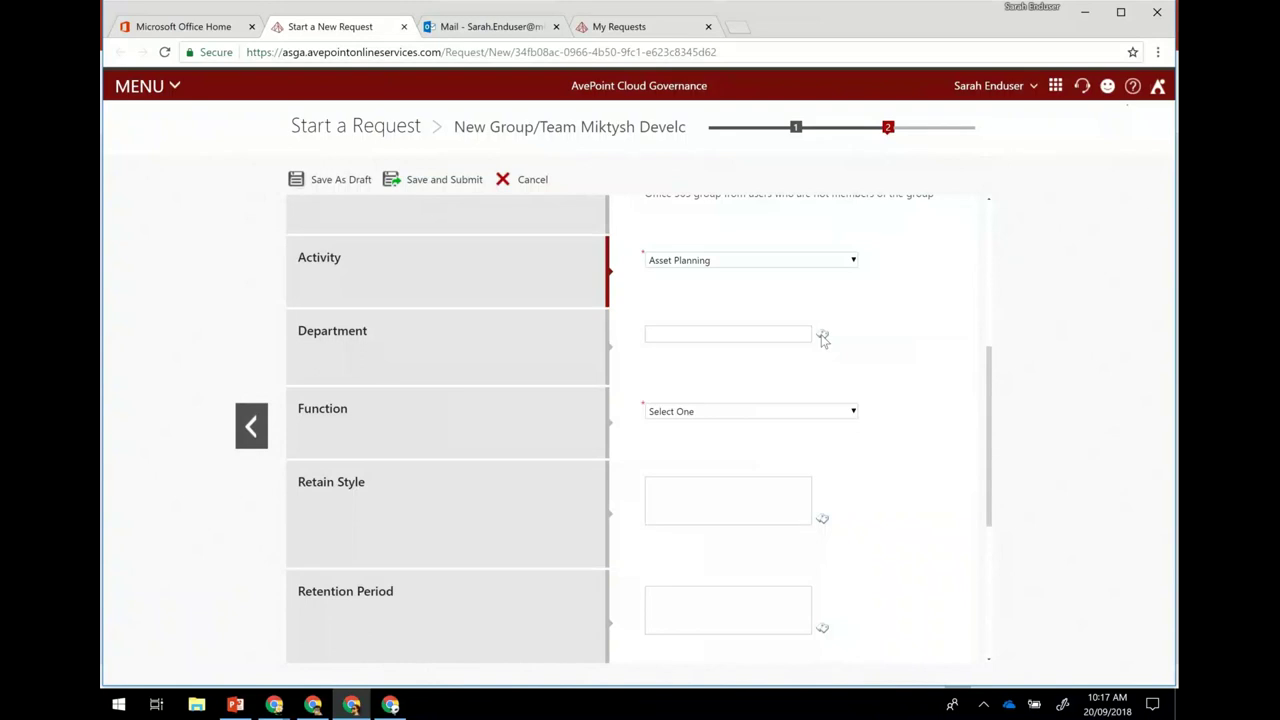
# Step: Set the Department metadata to Development Services and the Function to Asset Management
pyautogui.click(822, 336)
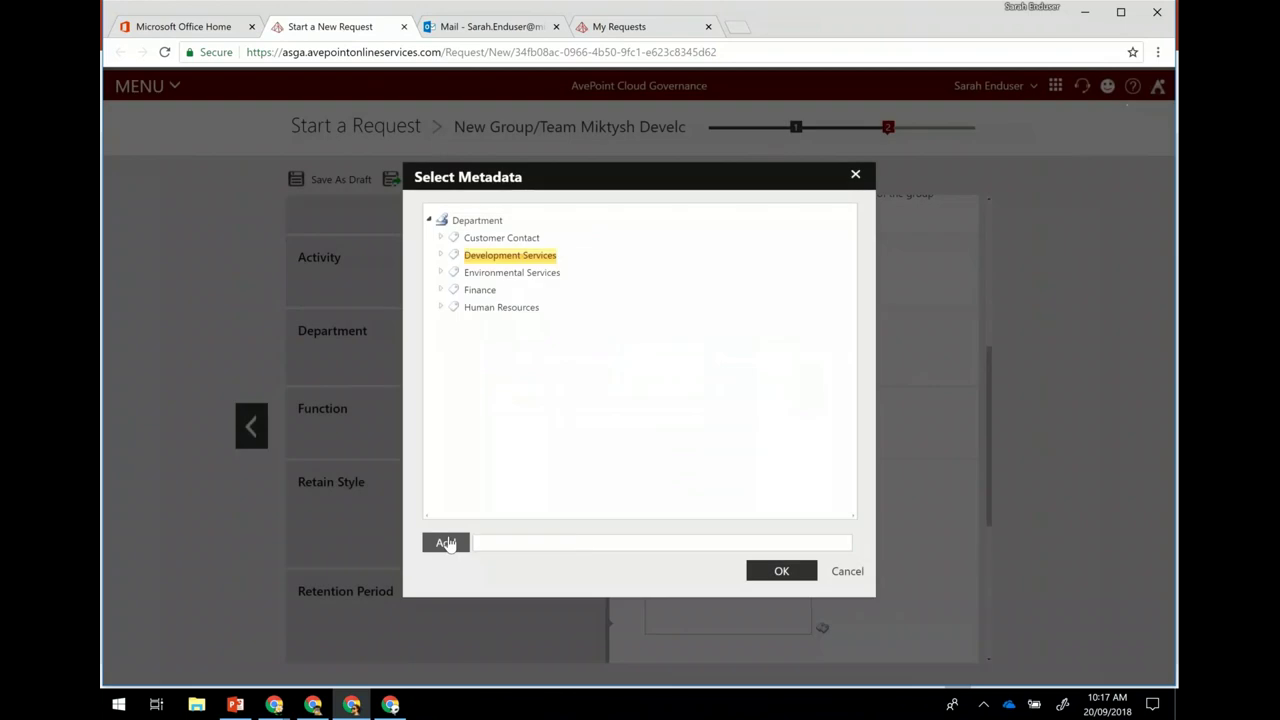
pyautogui.click(445, 542)
pyautogui.click(775, 571)
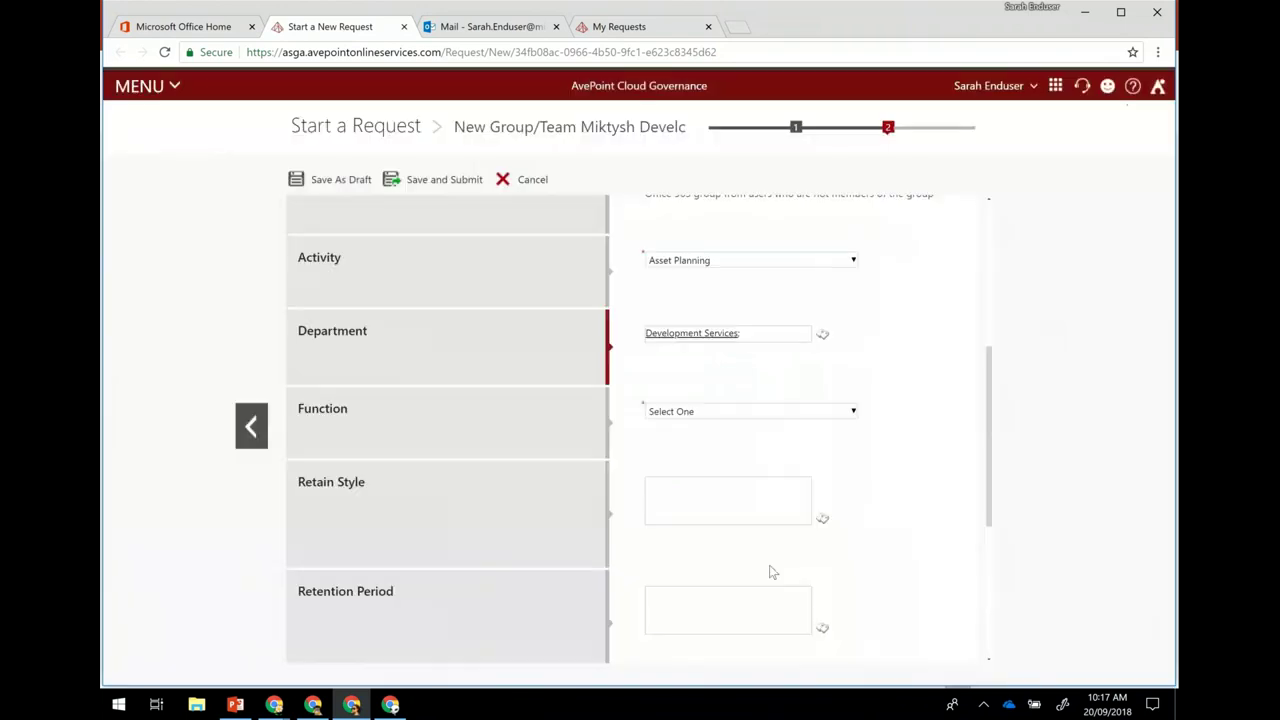
pyautogui.click(853, 412)
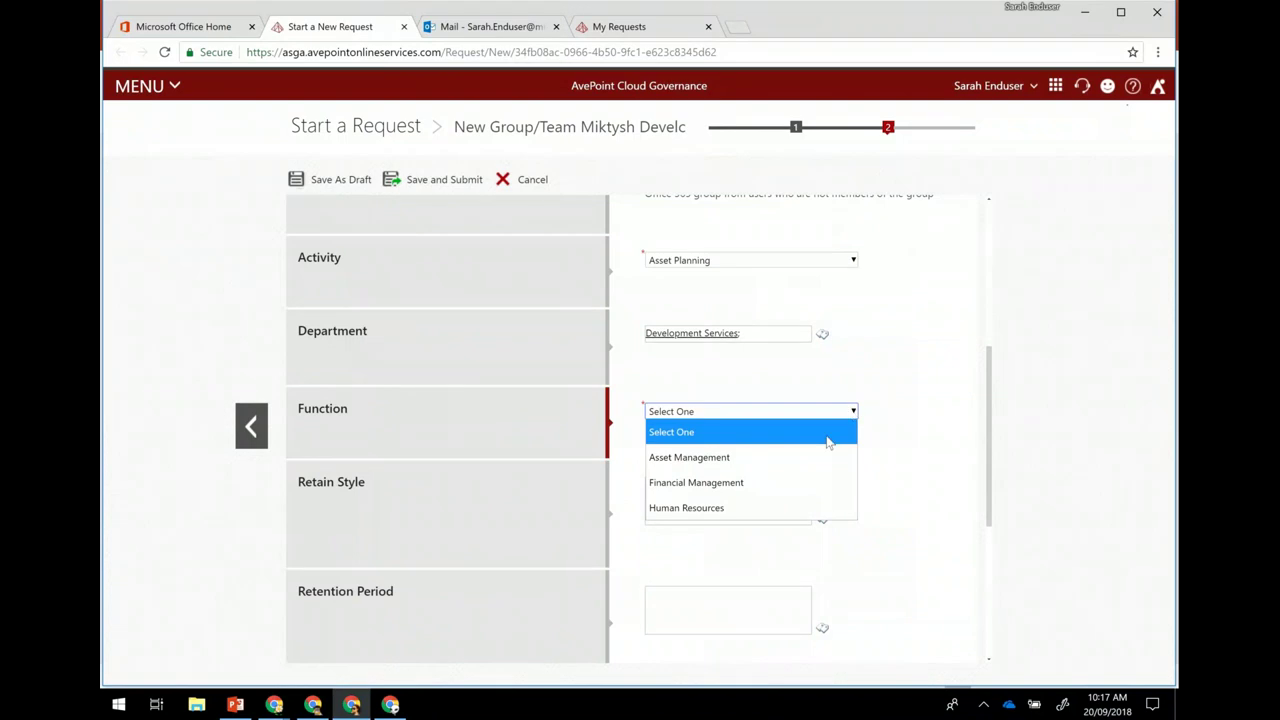
pyautogui.click(800, 460)
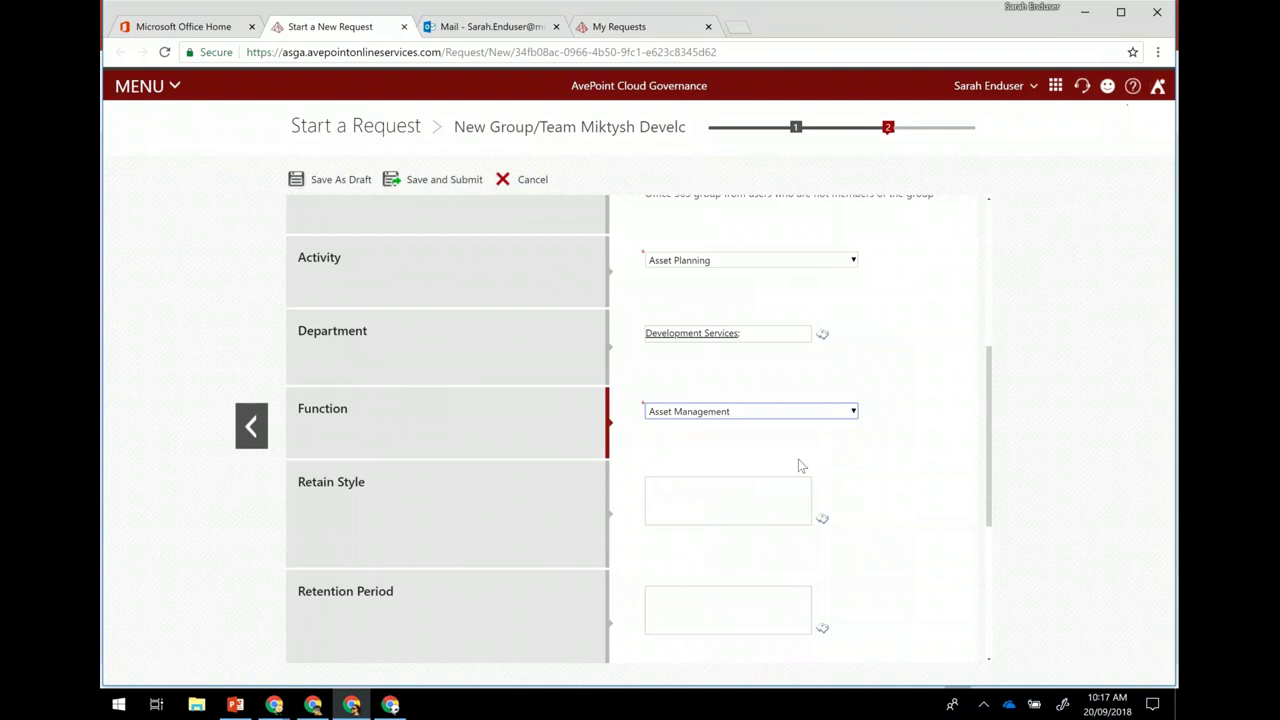
pyautogui.scroll(-1, 800, 465)
pyautogui.scroll(-1, 800, 465)
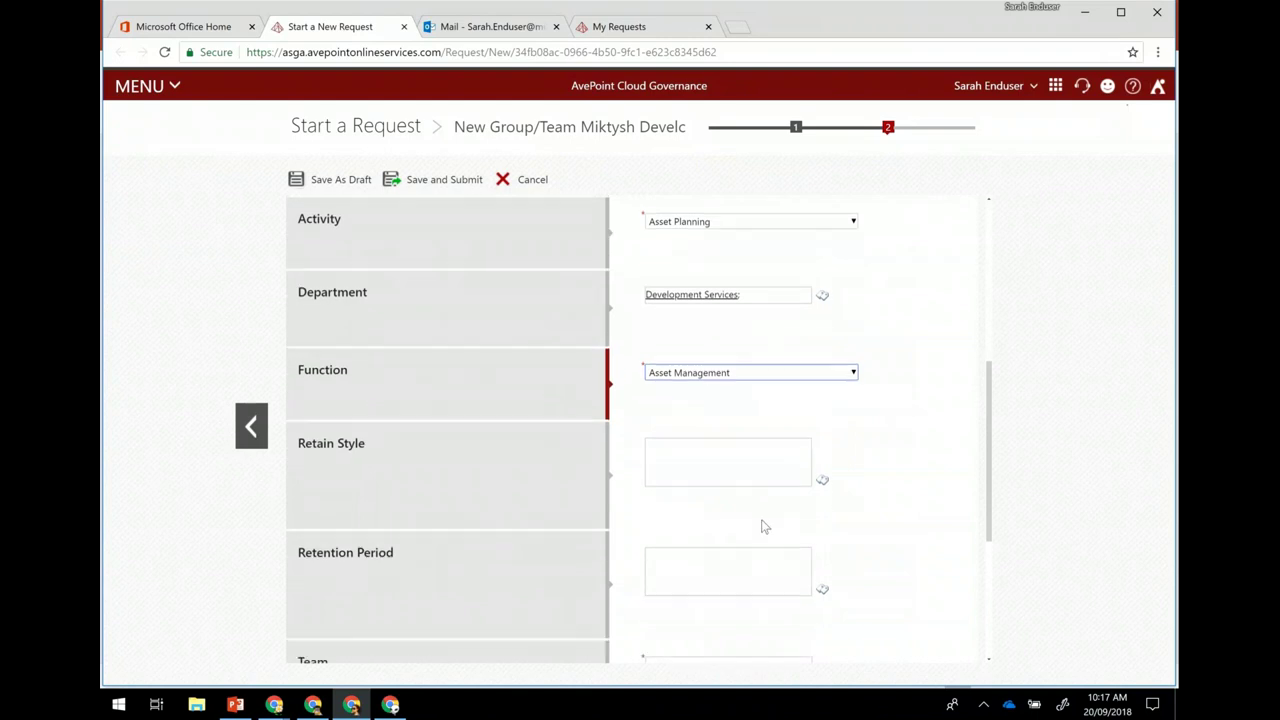
# Step: Set the request's Retain Style metadata to Archive (Transfer Custody)
pyautogui.click(822, 479)
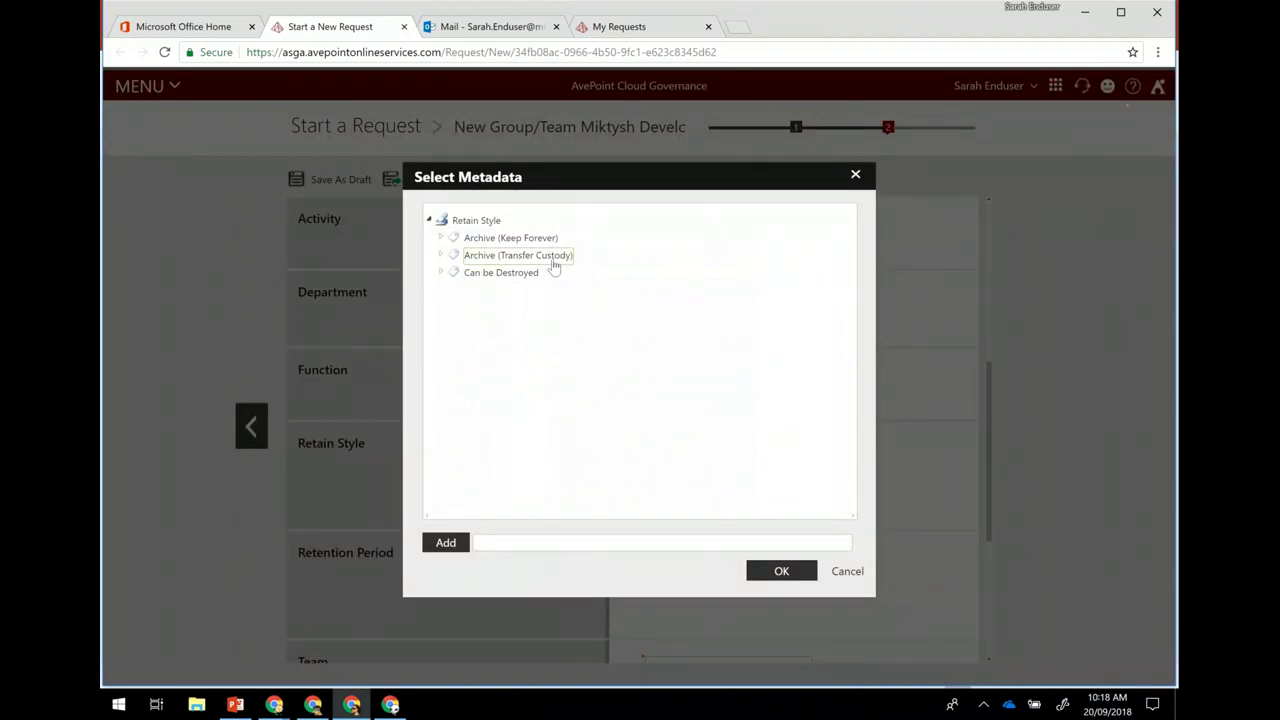
pyautogui.click(540, 256)
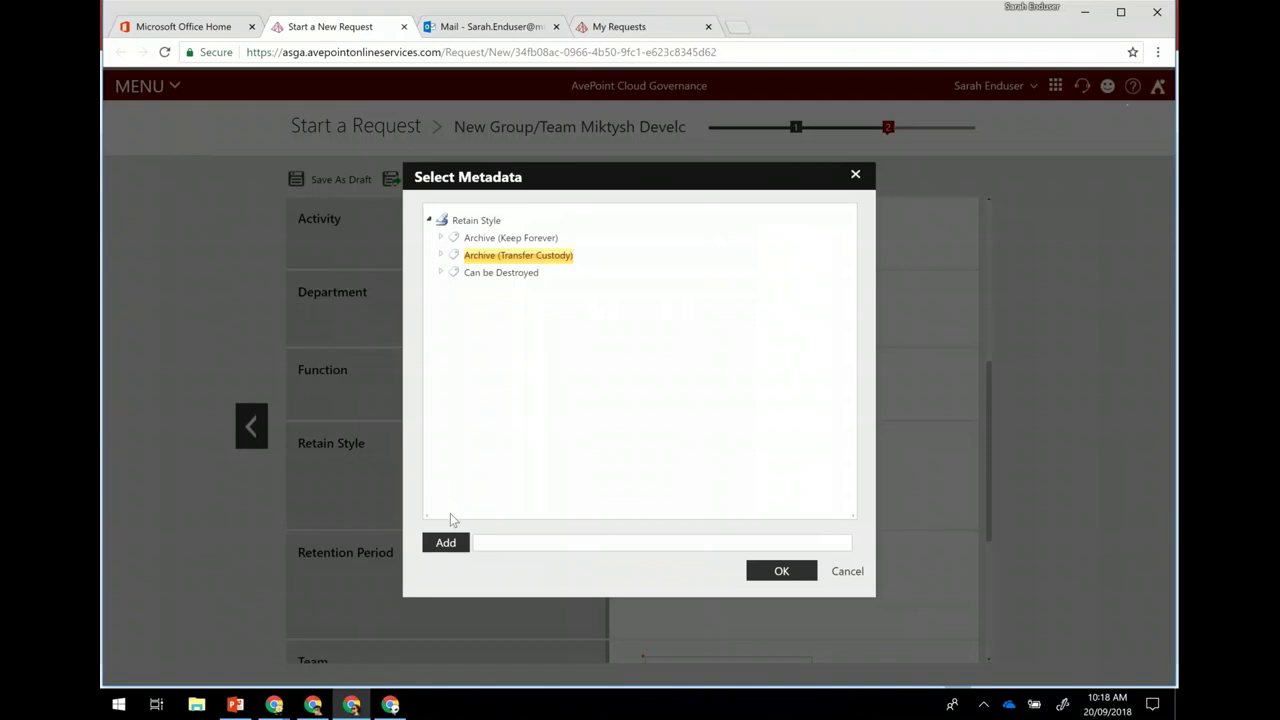
pyautogui.click(450, 543)
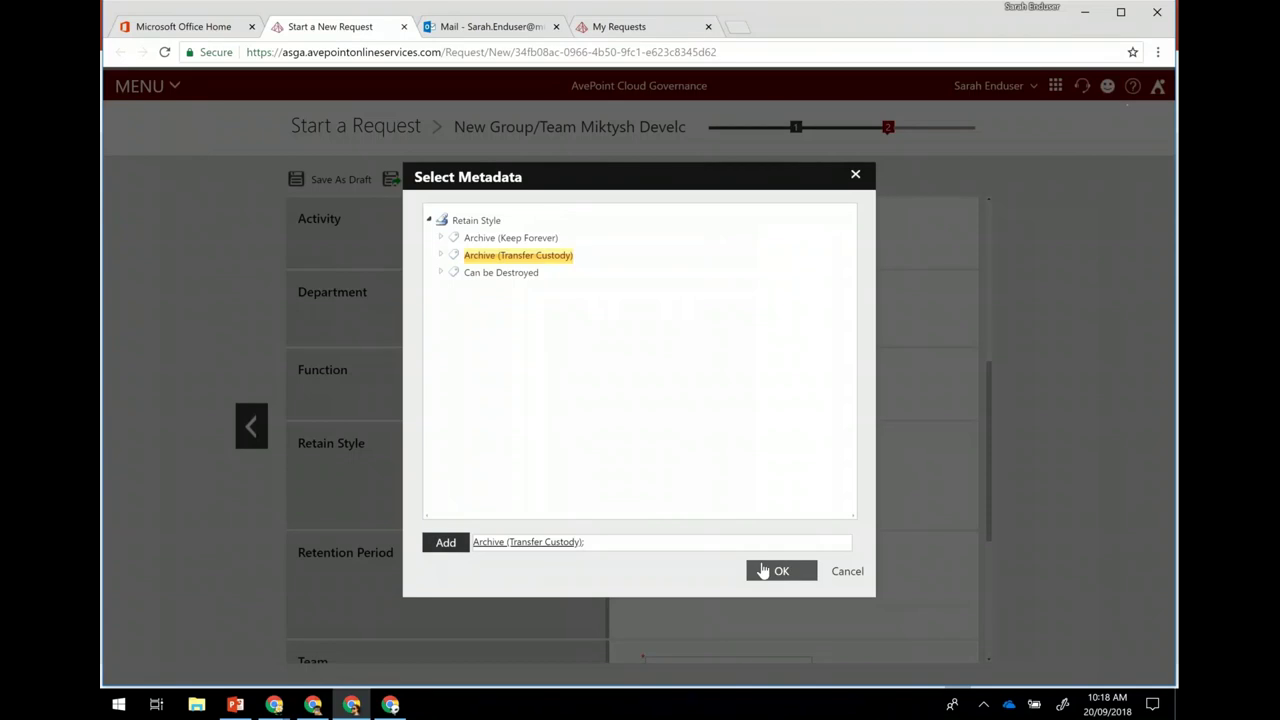
pyautogui.click(770, 571)
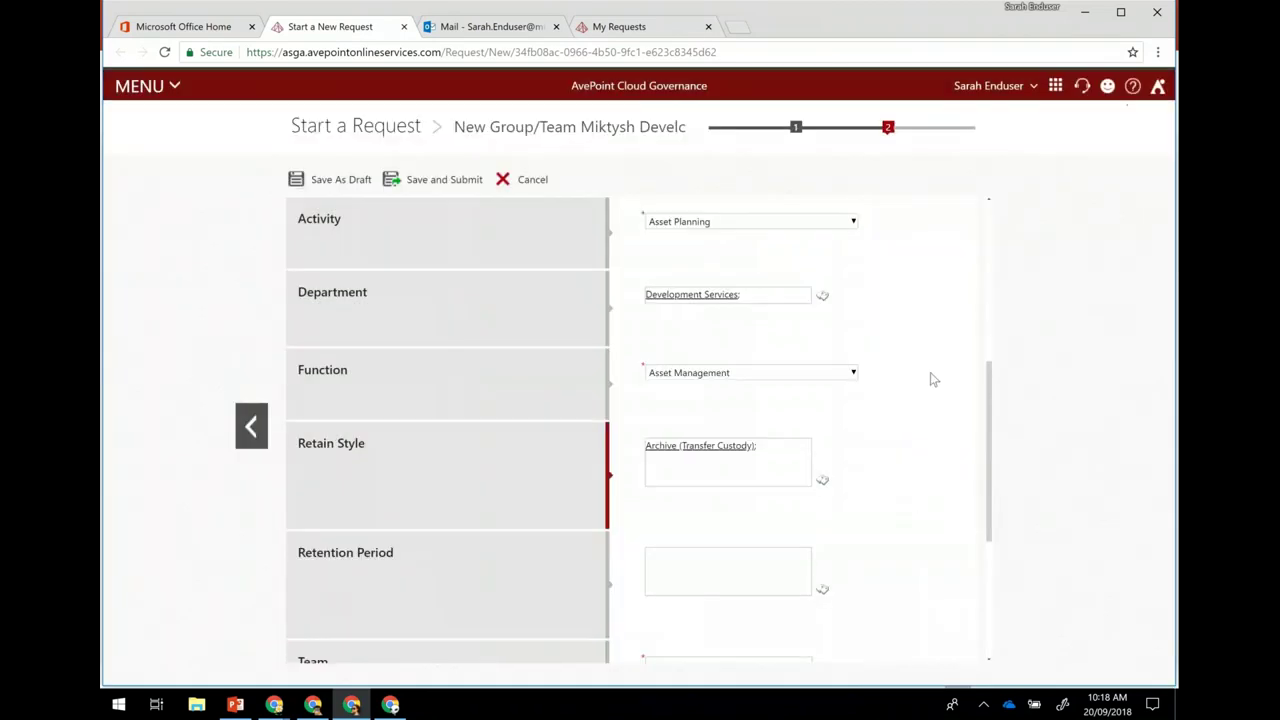
# Step: Set the Retention Period metadata to 5 Years
pyautogui.click(822, 592)
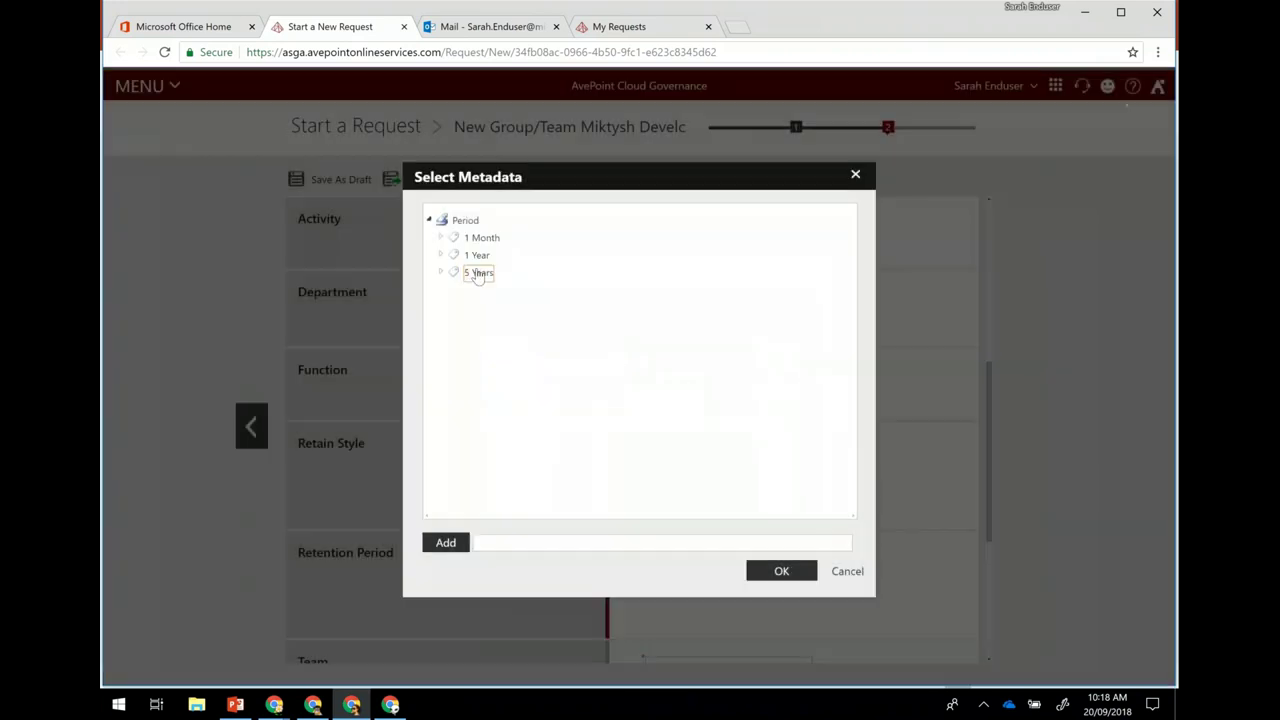
pyautogui.click(478, 272)
pyautogui.click(446, 542)
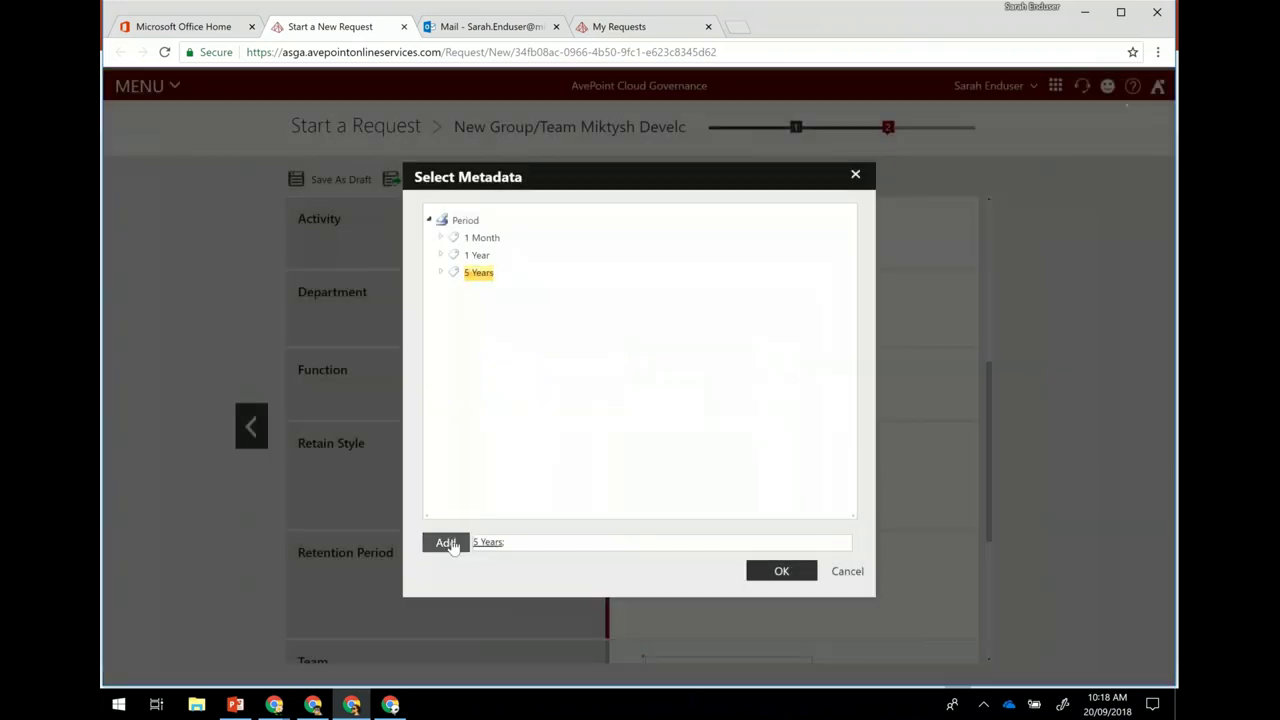
pyautogui.click(774, 571)
# Step: Set the required Team metadata of the request to Strategic Planning
pyautogui.moveTo(988, 491); pyautogui.dragTo(990, 536)
pyautogui.scroll(-2, 895, 441)
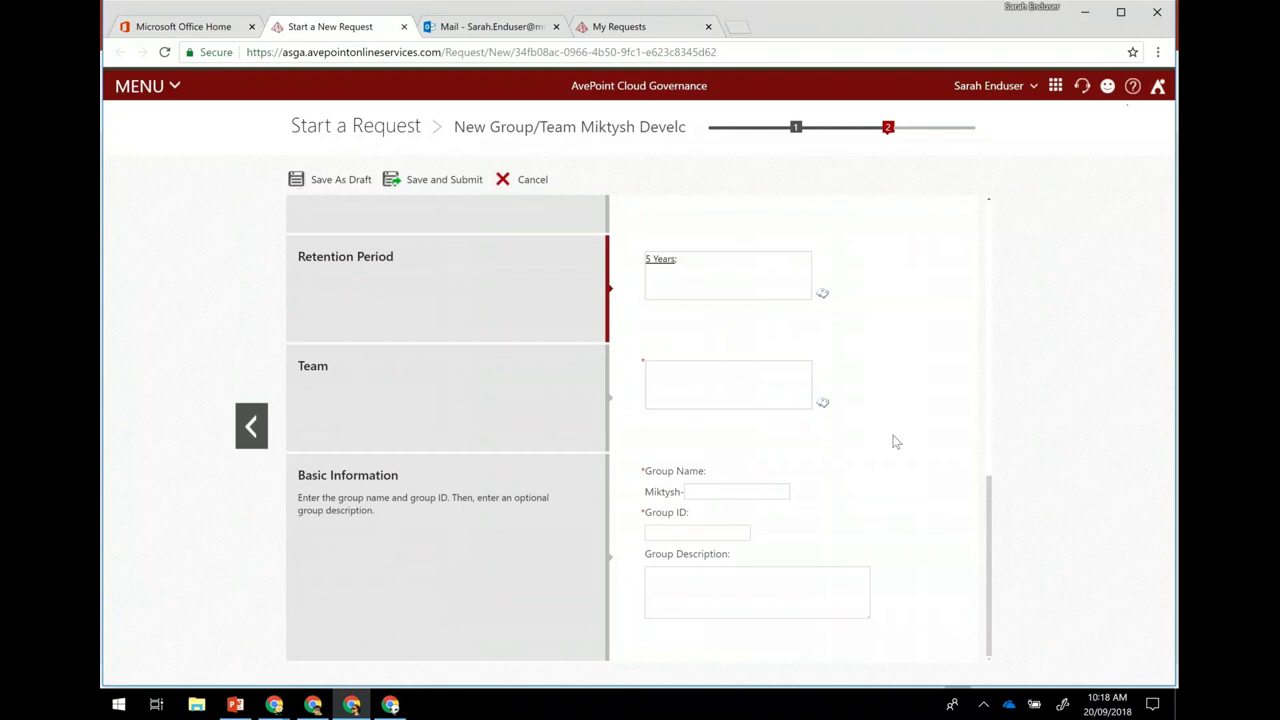
pyautogui.click(822, 402)
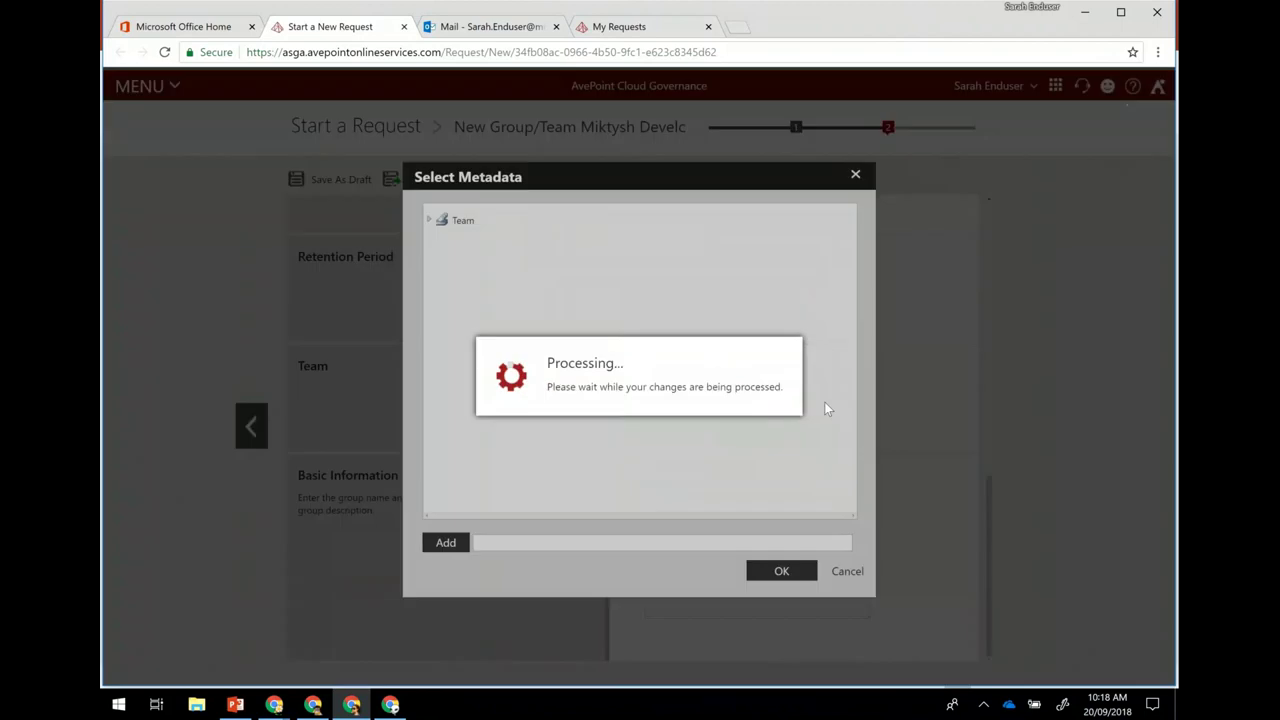
pyautogui.click(500, 256)
pyautogui.click(445, 543)
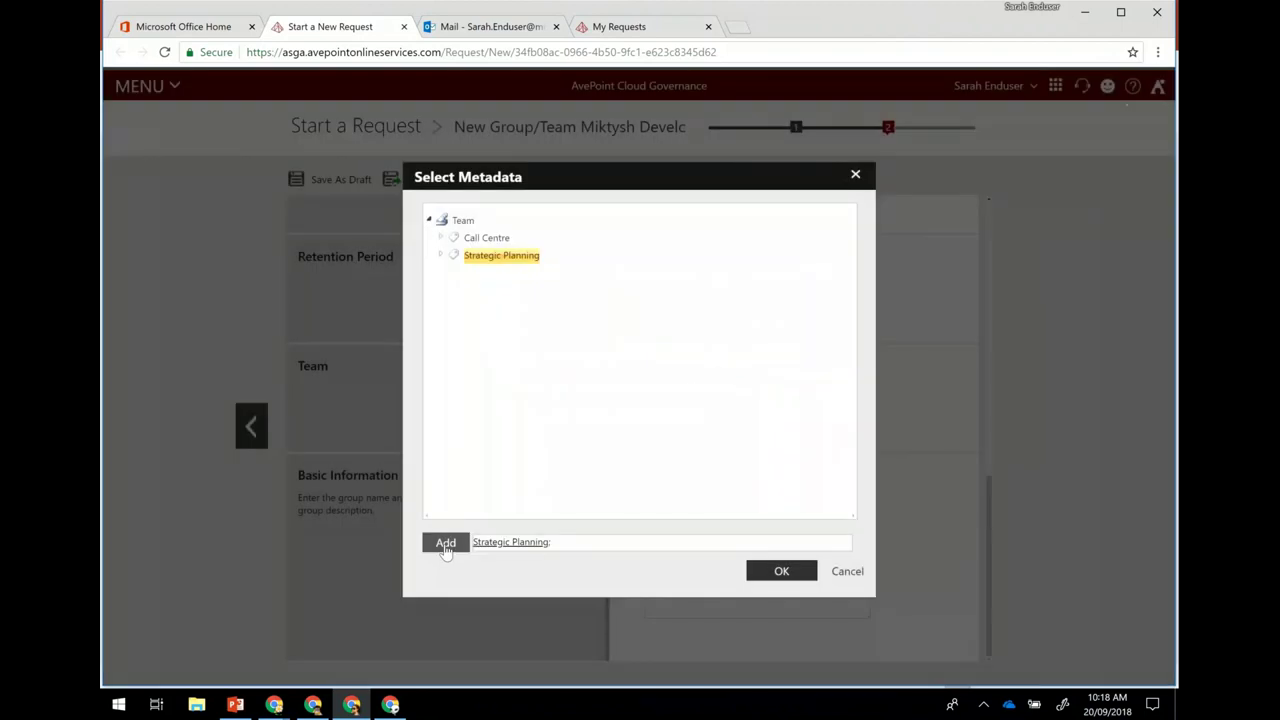
pyautogui.click(781, 572)
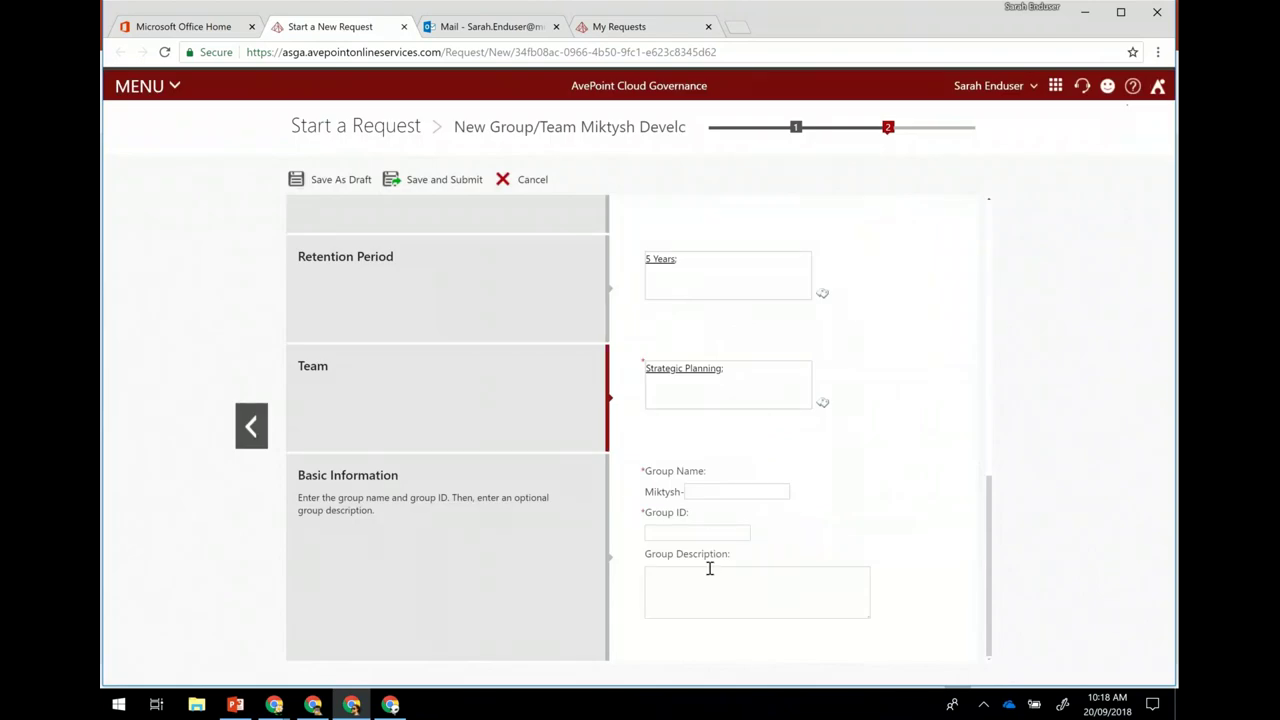
# Step: Name the group "Asset Project Management" after the Miktysh- prefix, keep the generated group ID, and save and submit the request
pyautogui.click(727, 491)
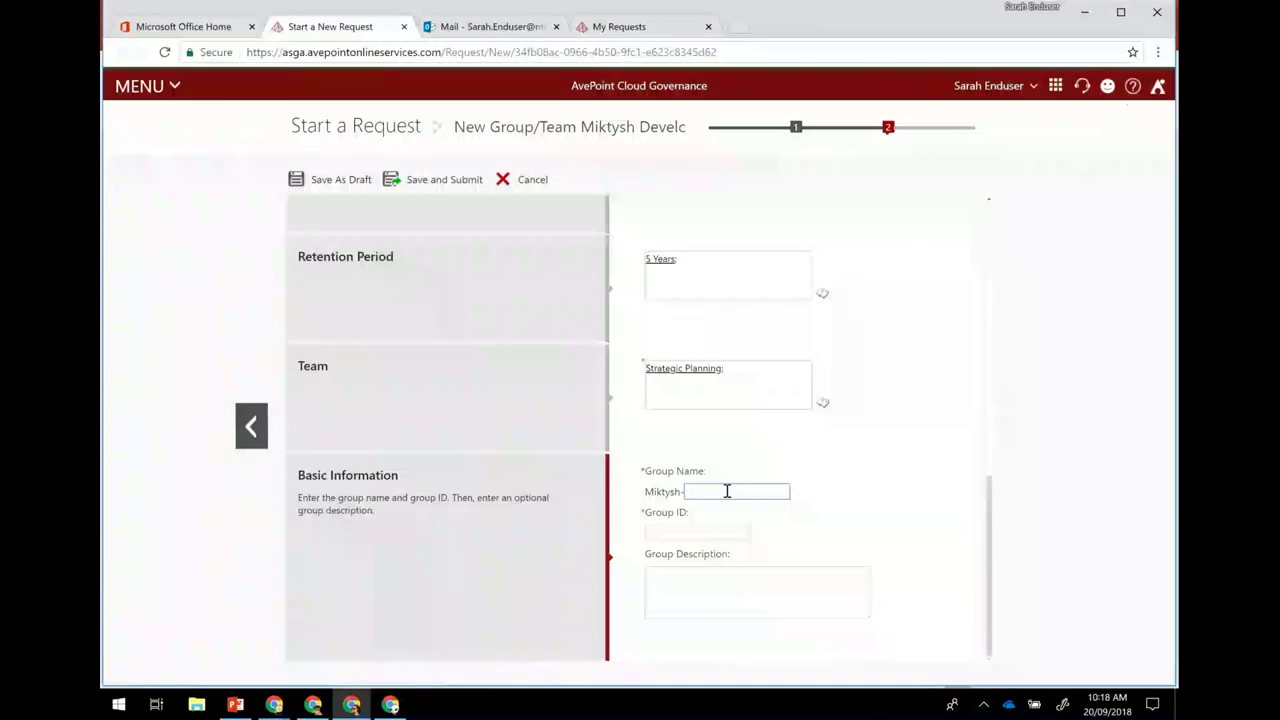
pyautogui.write('A')
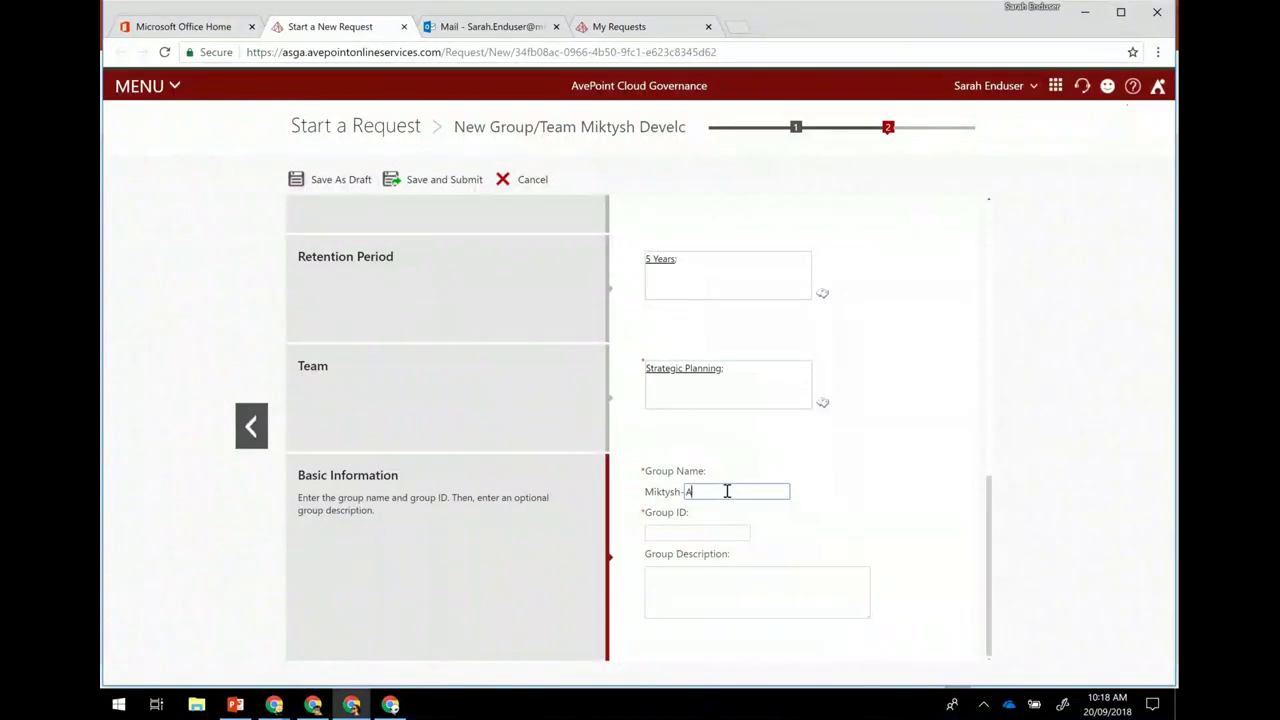
pyautogui.write('sset Project Management')
pyautogui.press('Tab')
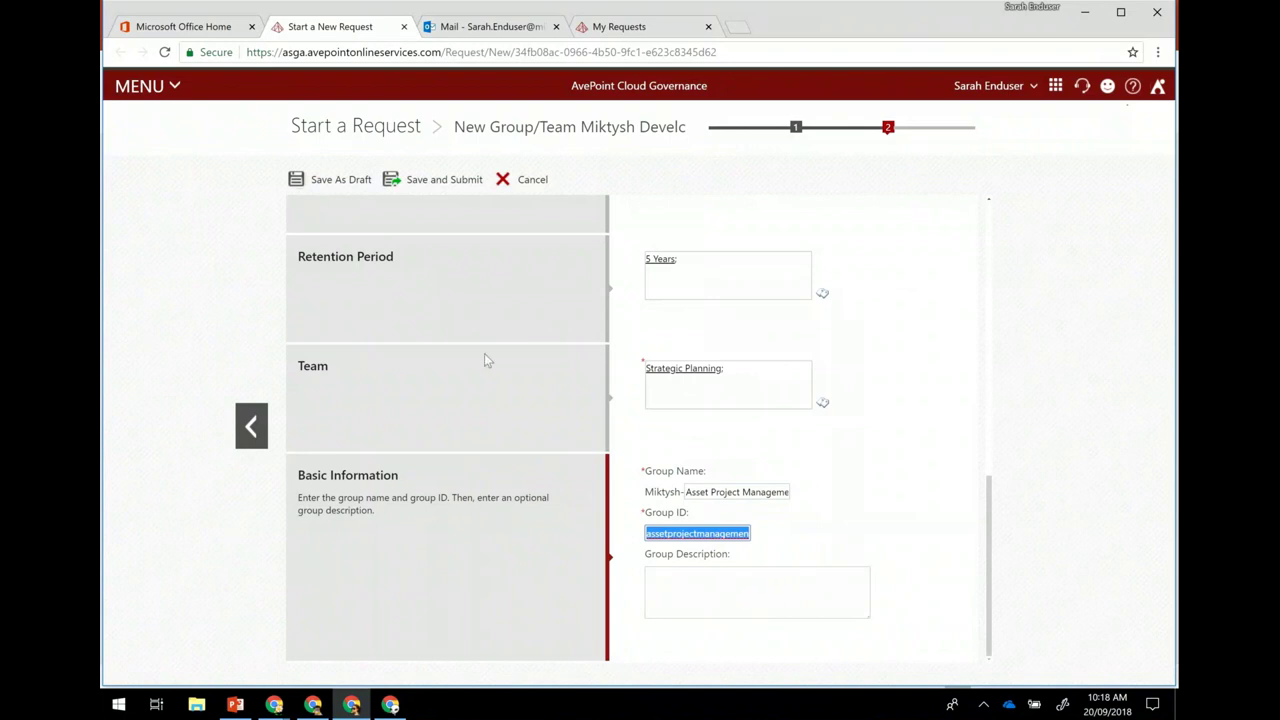
pyautogui.click(446, 182)
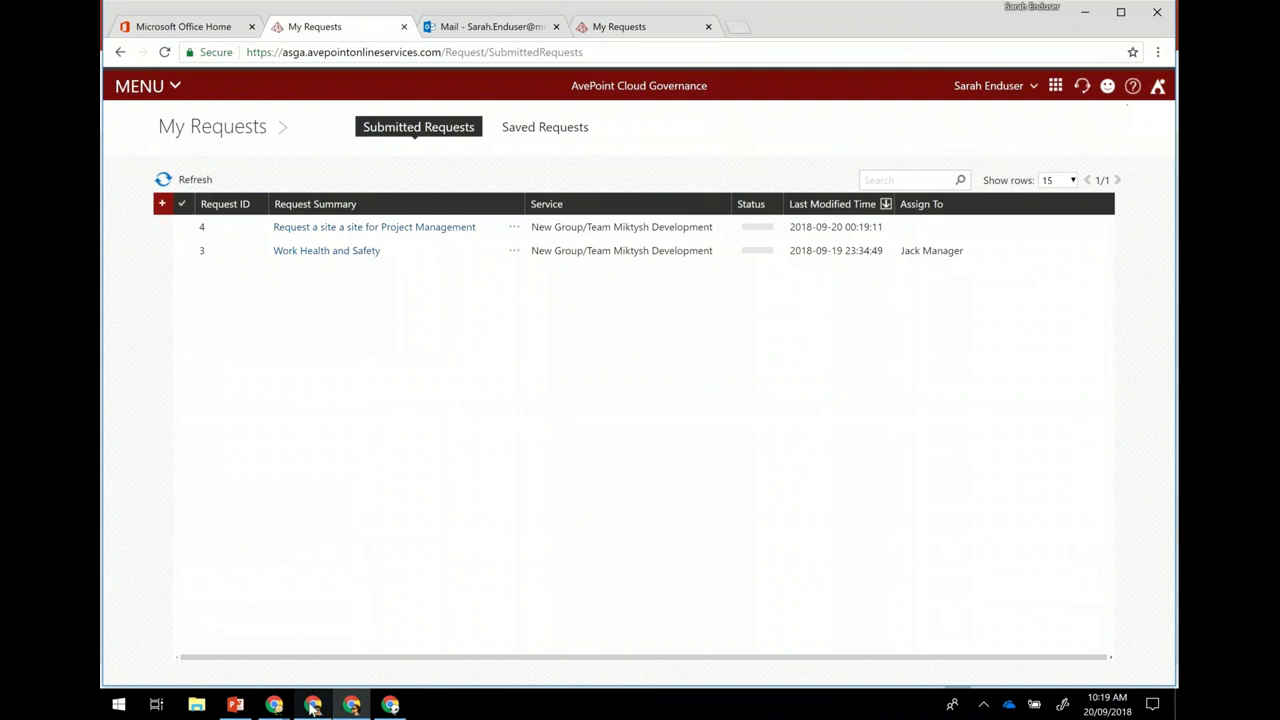
# Step: Look at the approver's My To-Do List in the other Chrome window and return to the requester's submitted requests
pyautogui.moveTo(313, 706)
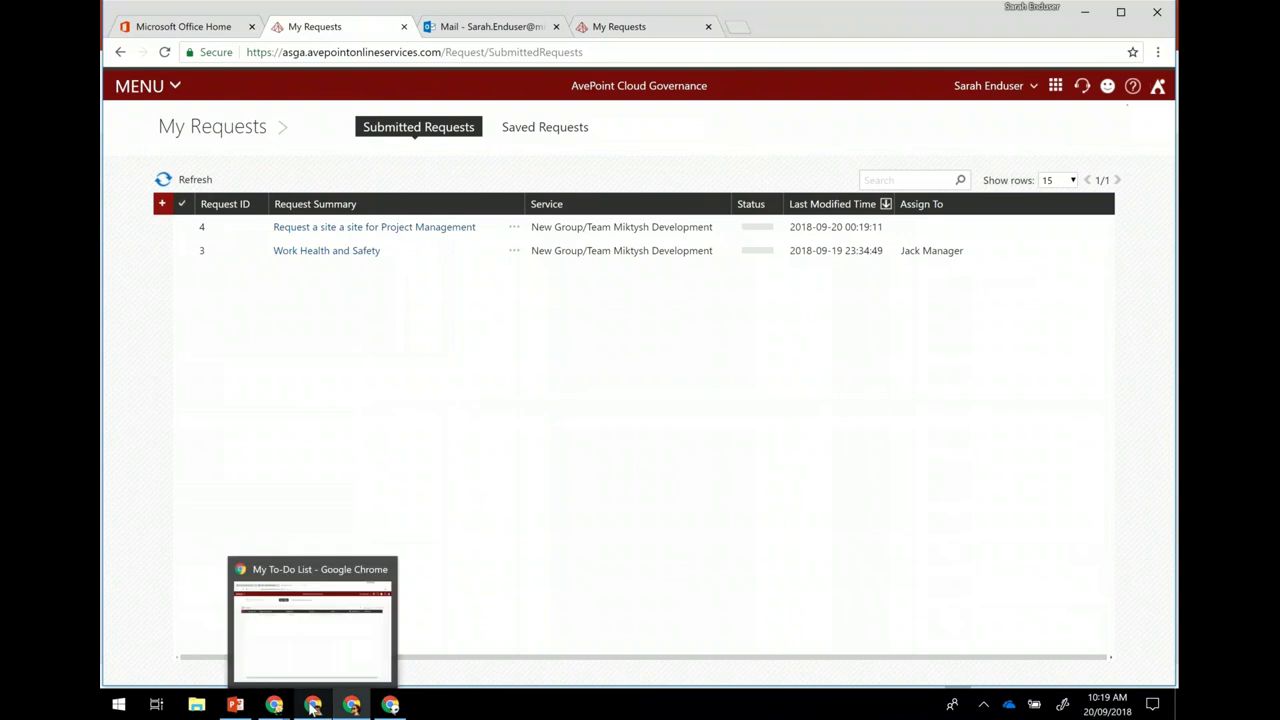
pyautogui.click(313, 706)
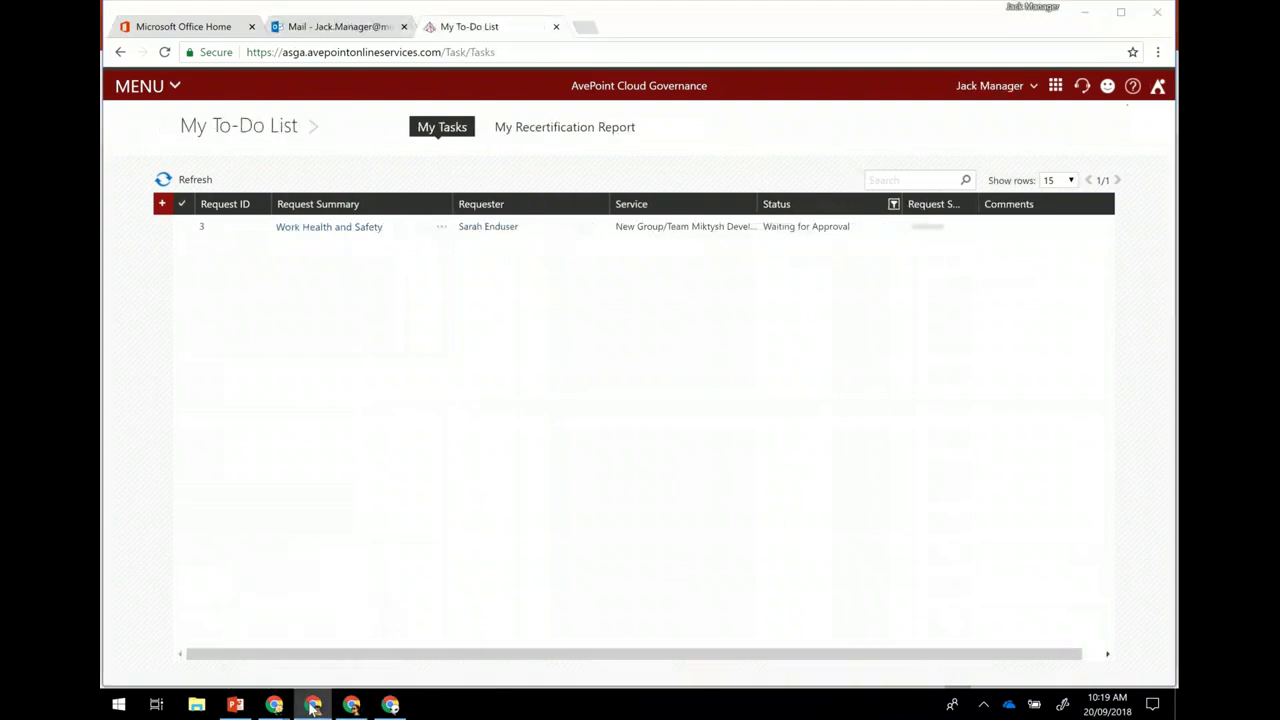
pyautogui.click(313, 706)
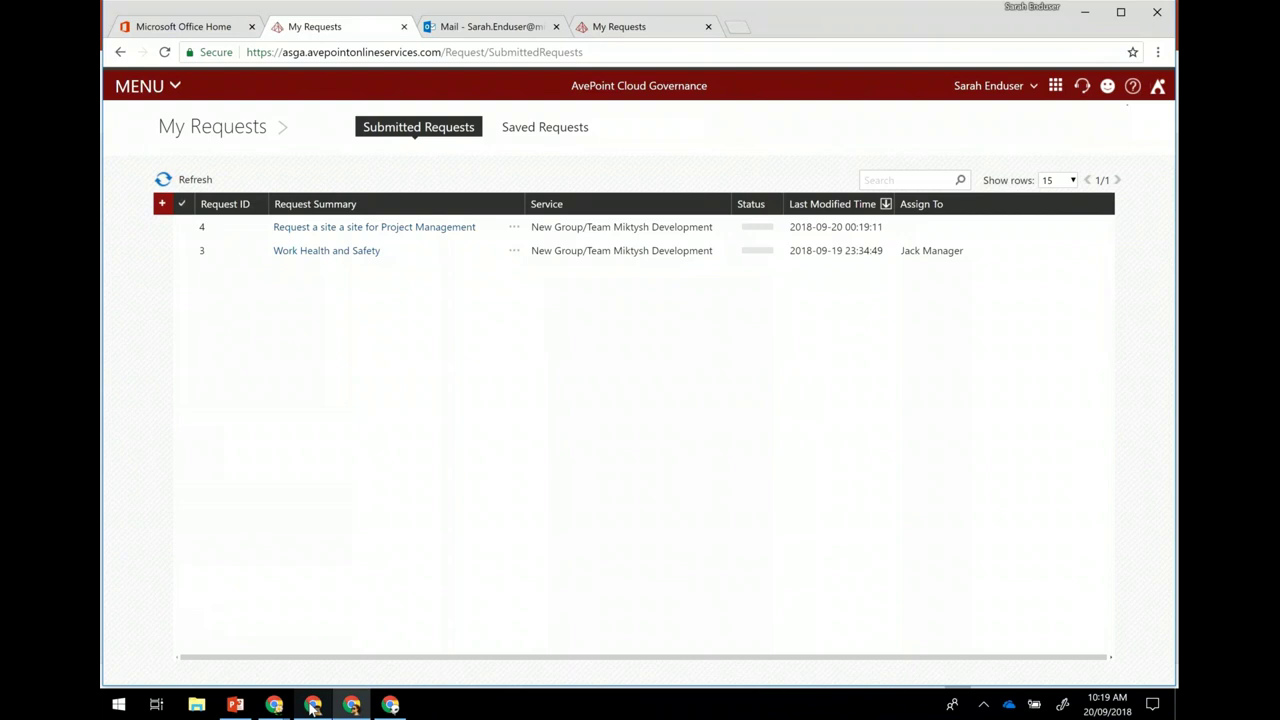
# Step: Review the submitted Project Management request's details, from its summary down to metadata and basic information, and close them
pyautogui.click(410, 229)
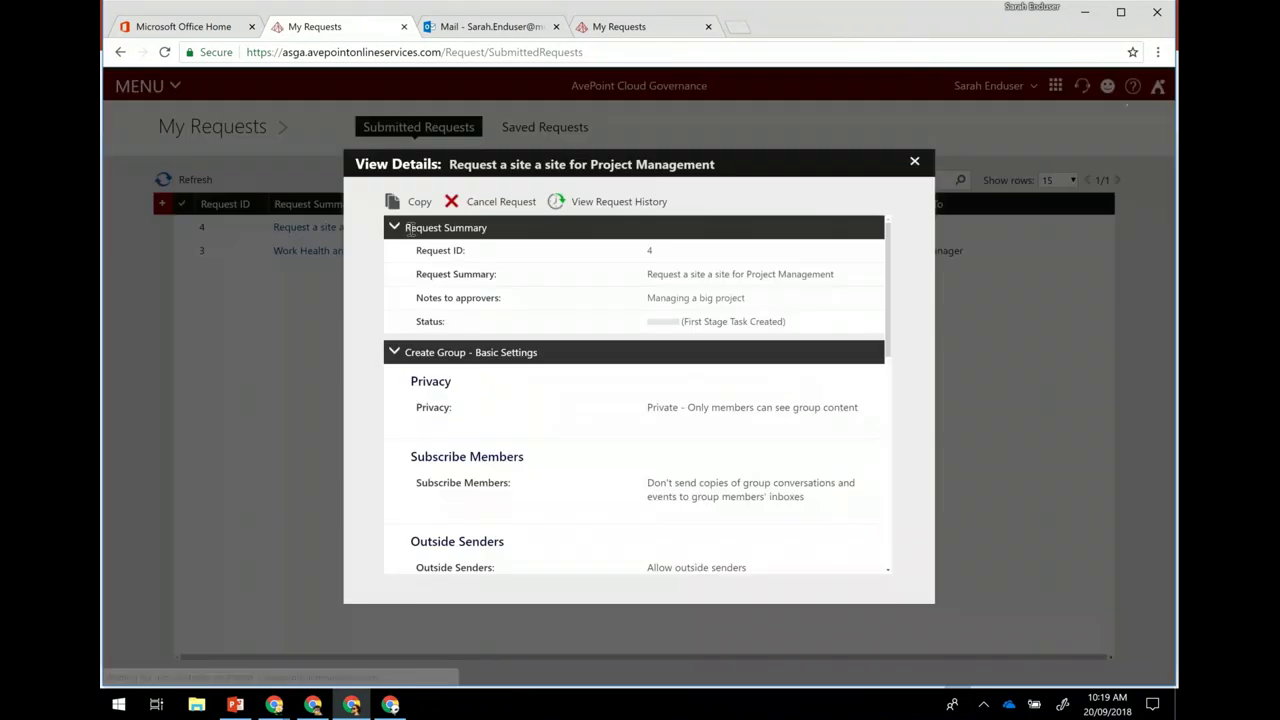
pyautogui.scroll(-1, 655, 447)
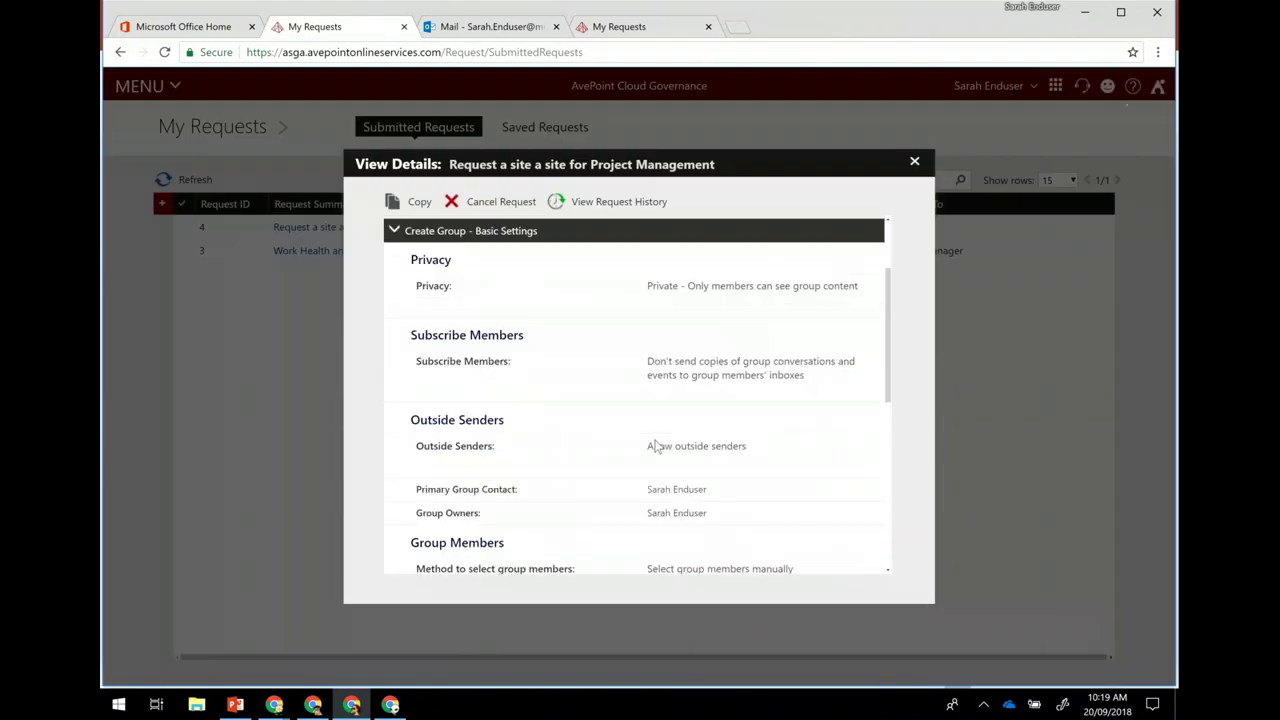
pyautogui.scroll(-1, 655, 447)
pyautogui.scroll(-1, 655, 447)
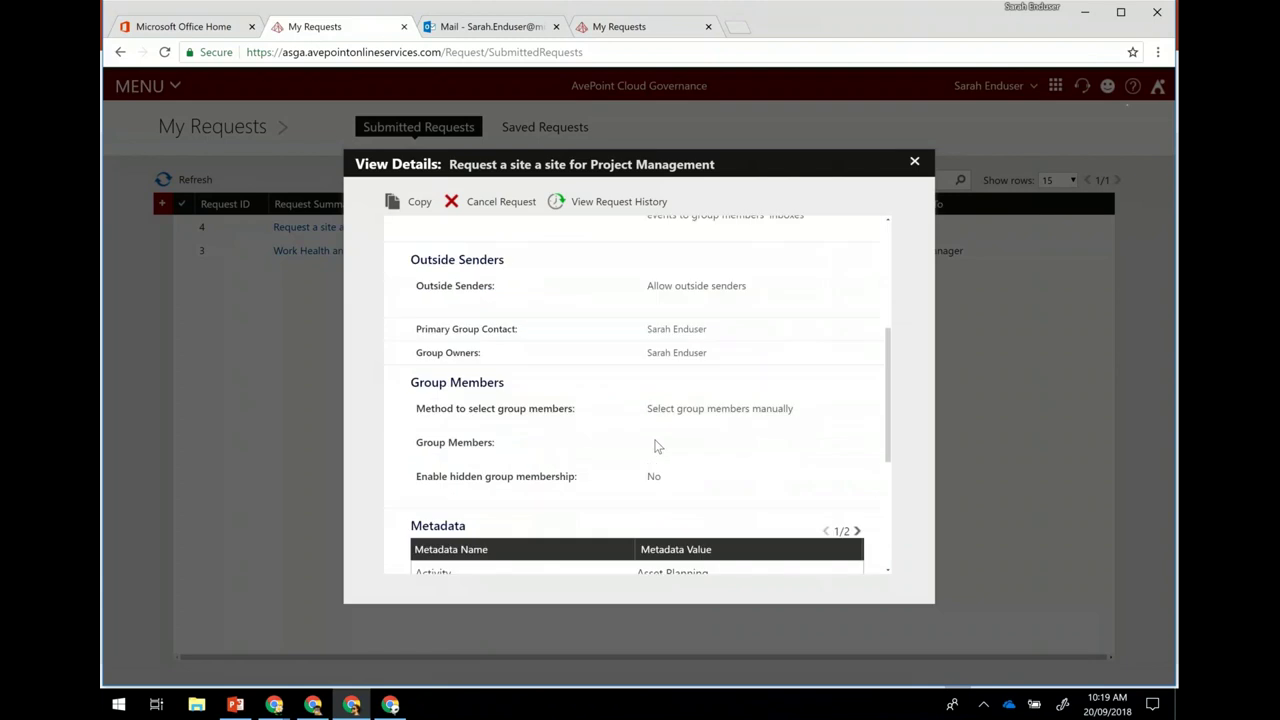
pyautogui.scroll(-4, 655, 447)
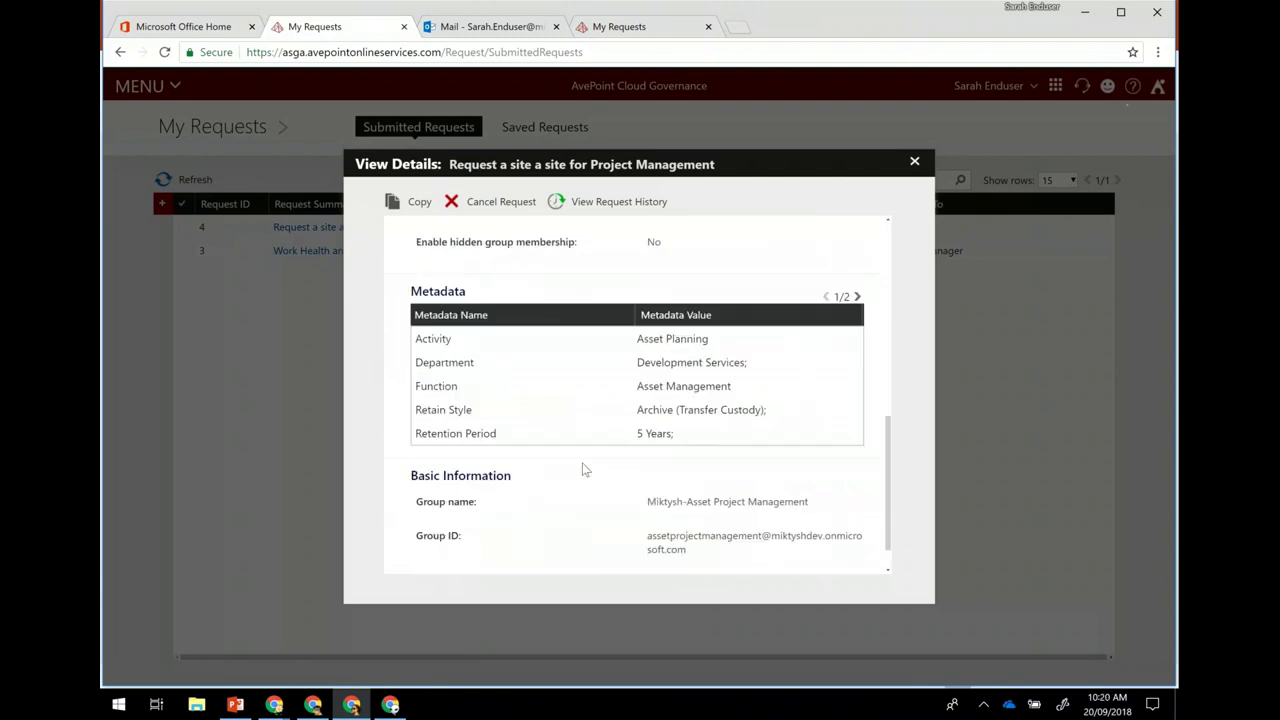
pyautogui.scroll(-1, 585, 470)
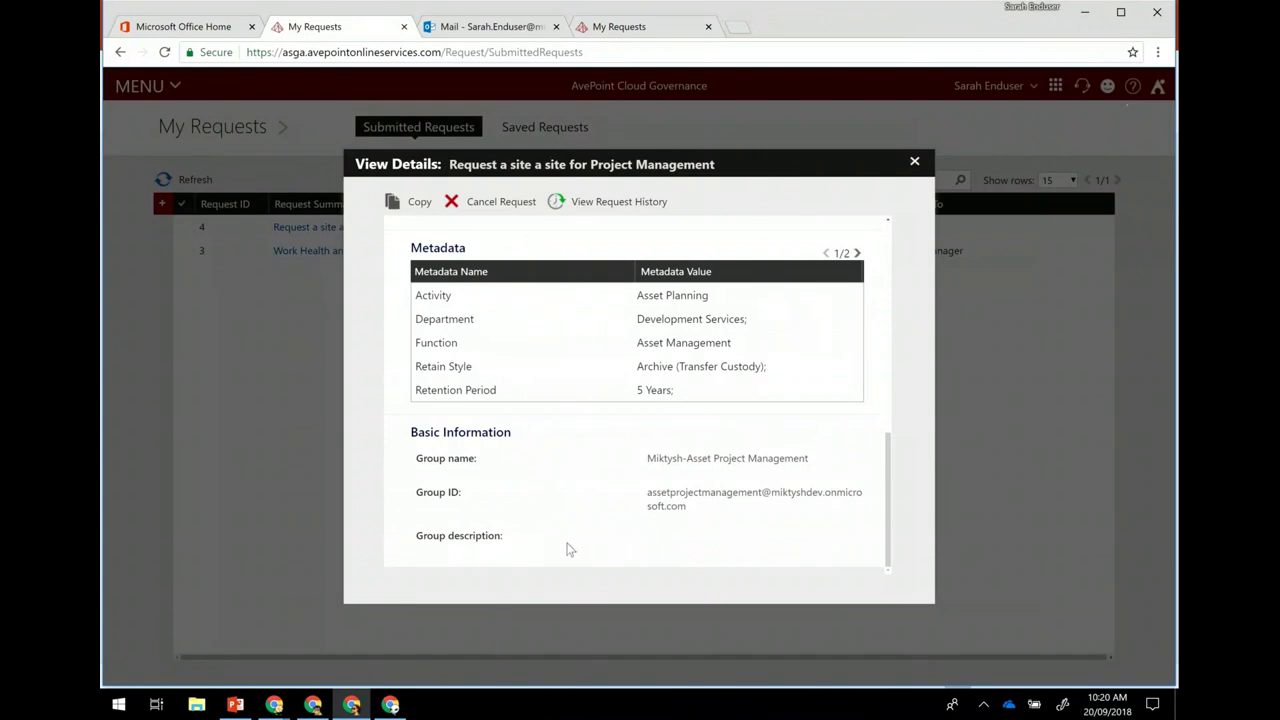
pyautogui.scroll(10, 650, 510)
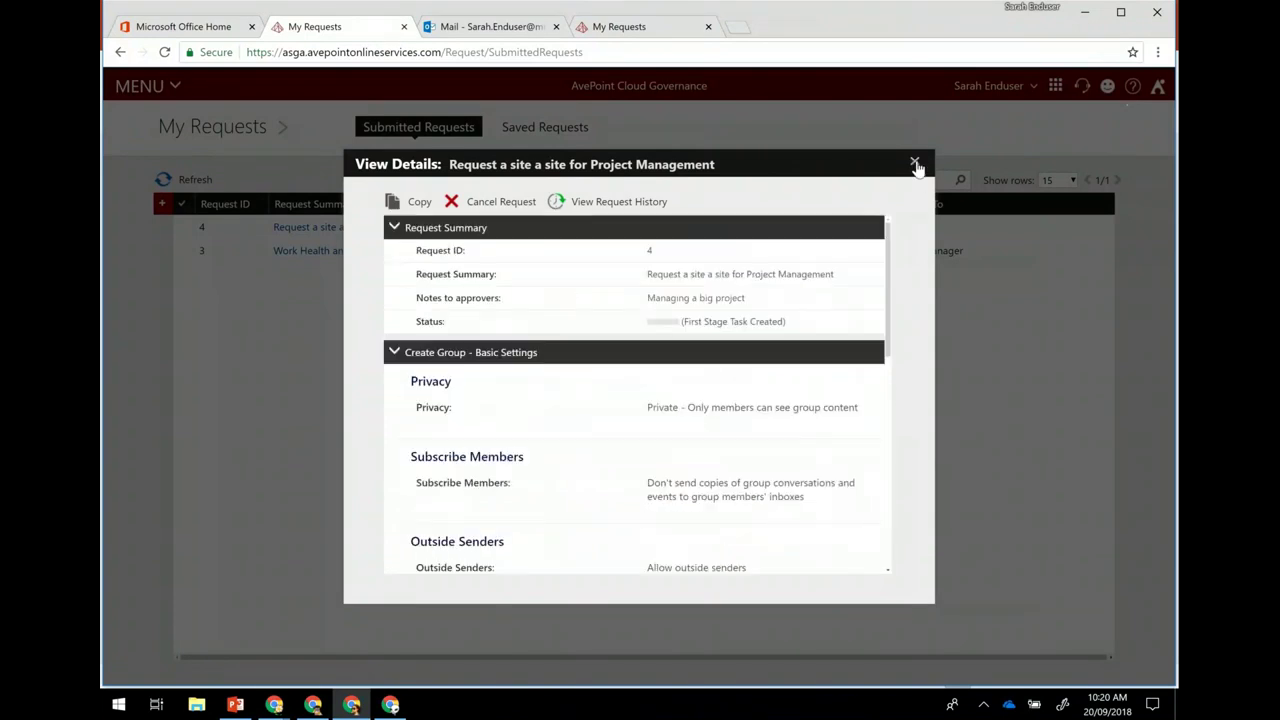
pyautogui.click(914, 163)
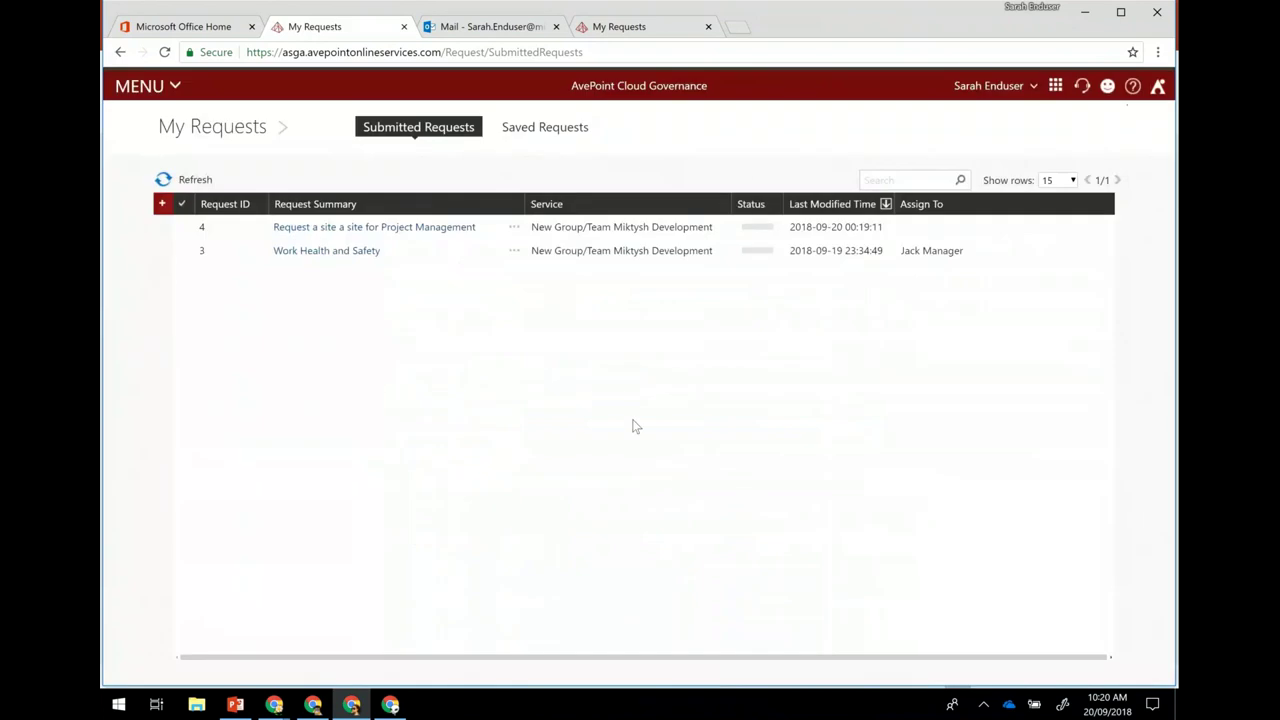
# Step: Check the available quick actions for the Project Management and Work Health and Safety requests without choosing any
pyautogui.click(514, 229)
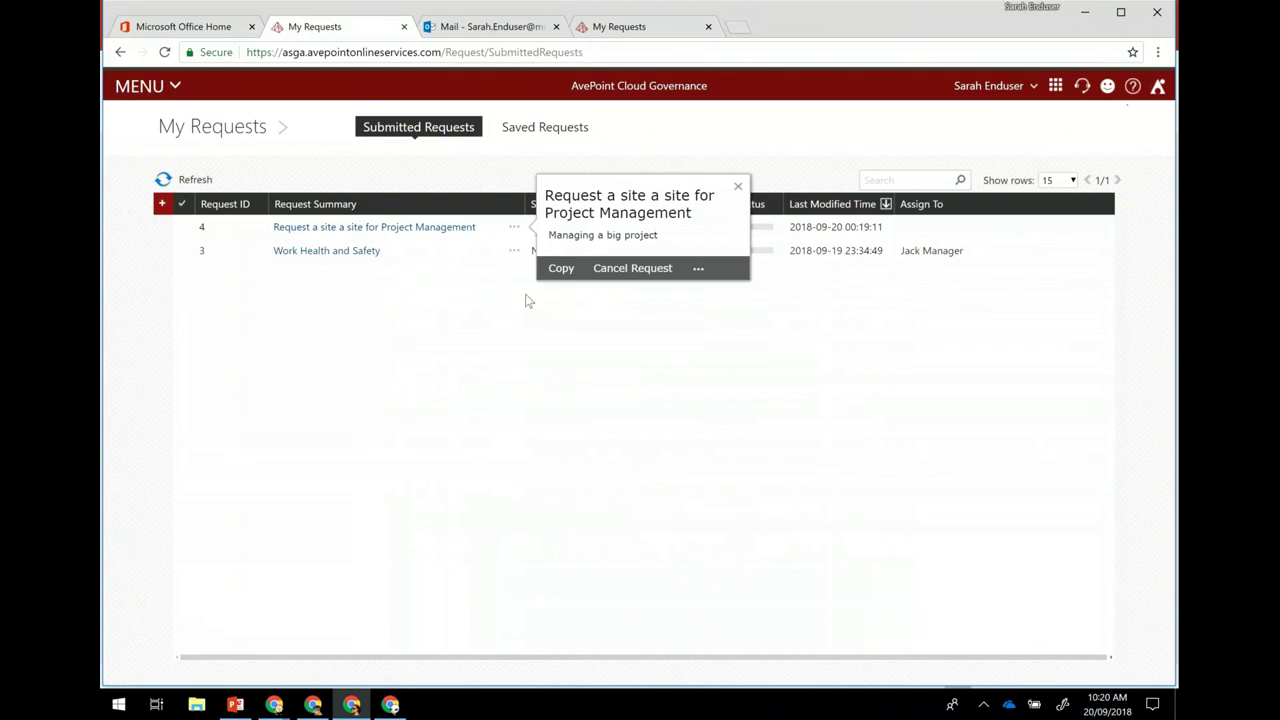
pyautogui.click(488, 290)
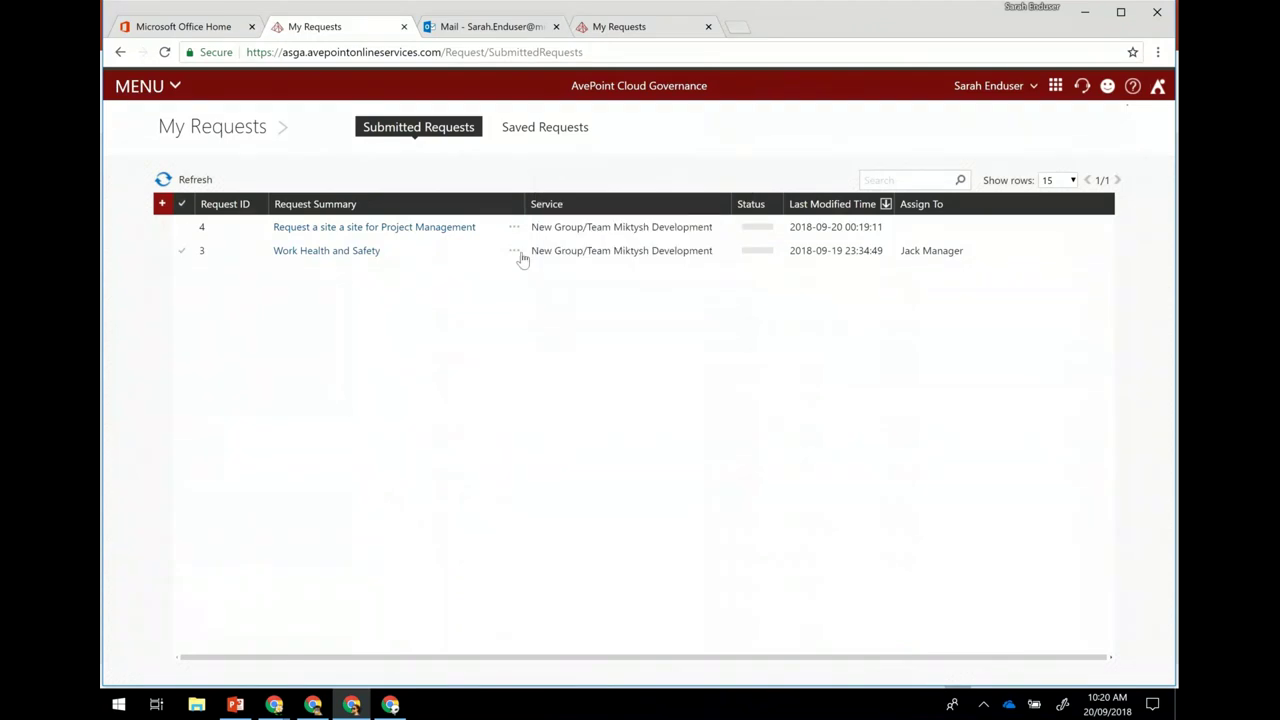
pyautogui.click(518, 255)
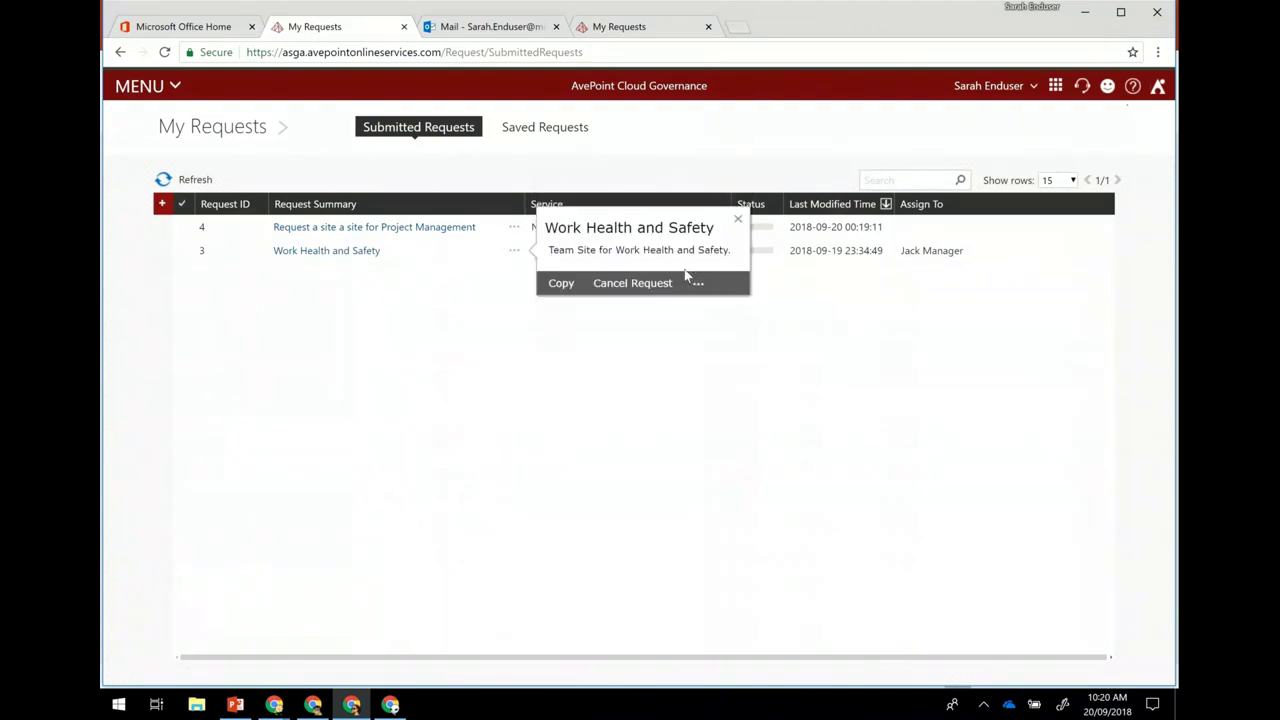
pyautogui.click(623, 353)
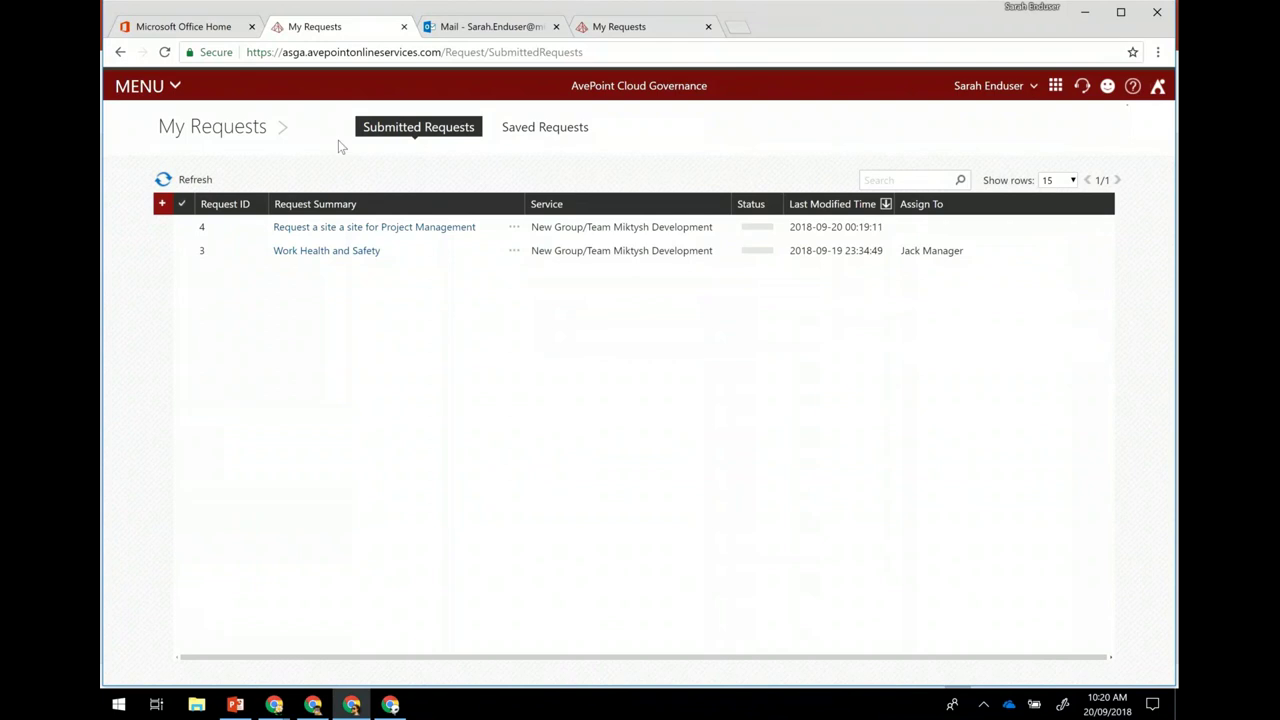
# Step: Switch to the approver's Chrome window and reload My To-Do List
pyautogui.click(165, 90)
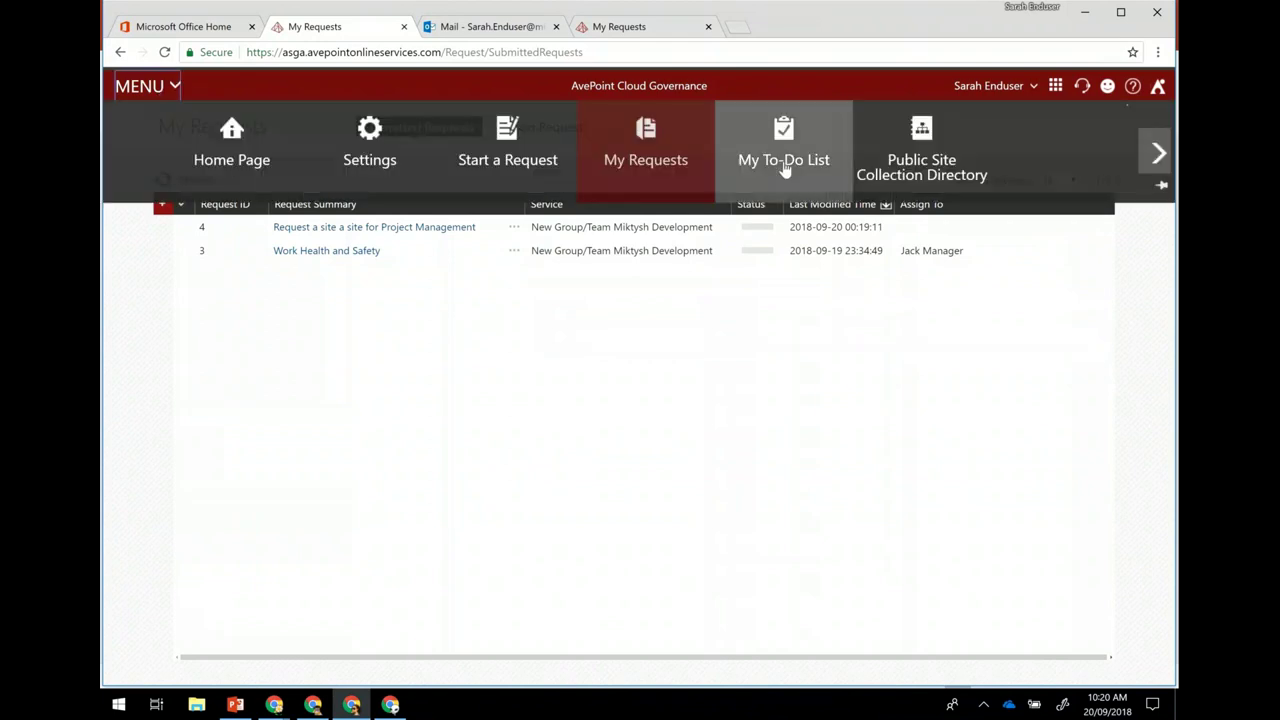
pyautogui.click(785, 168)
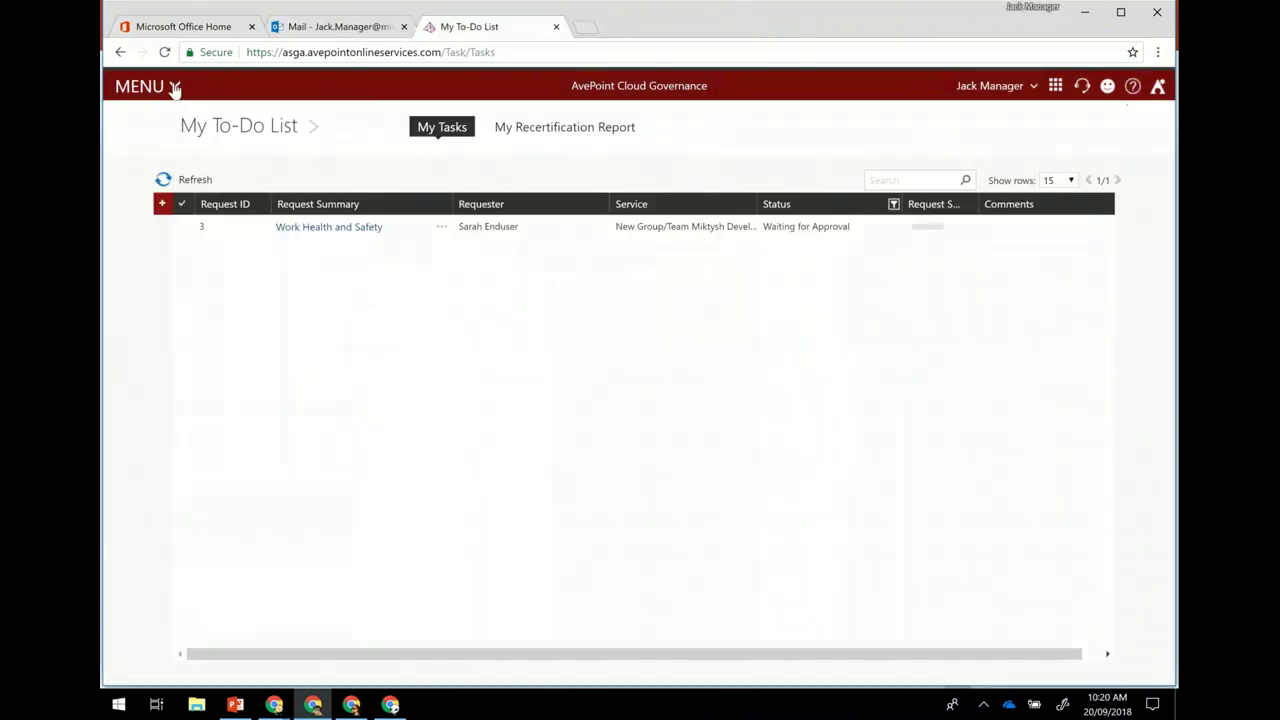
pyautogui.click(174, 88)
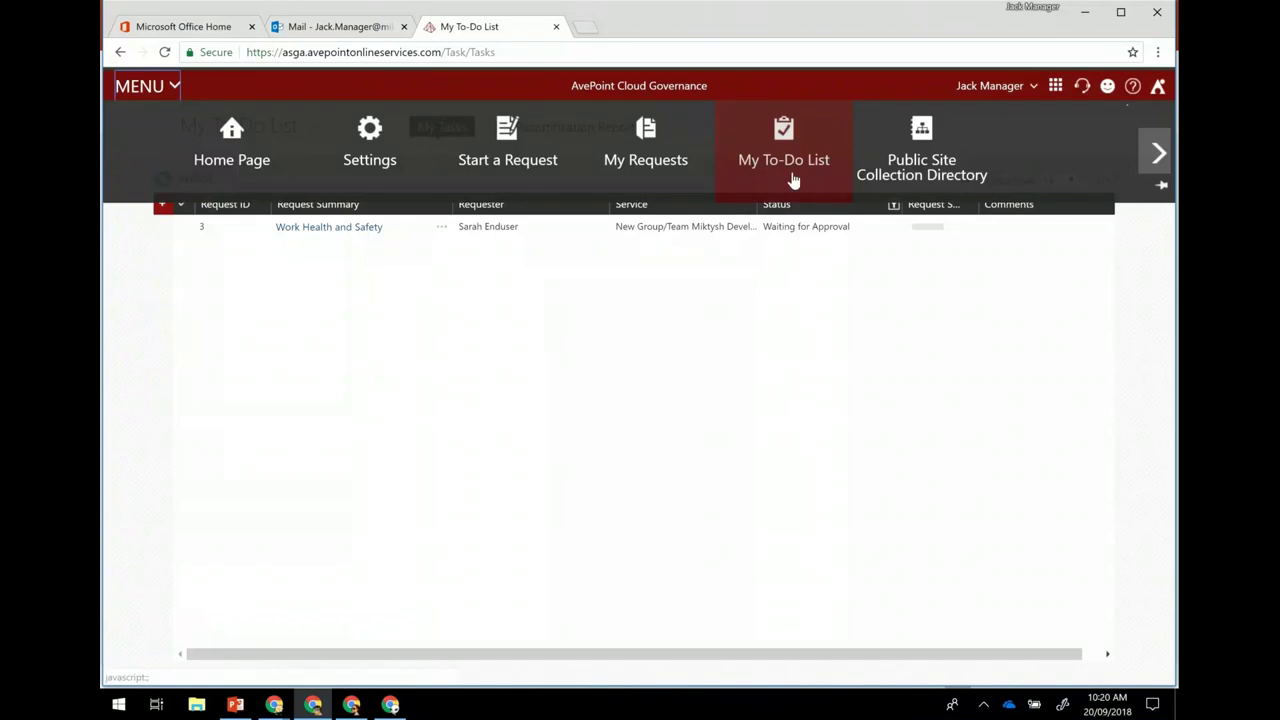
pyautogui.click(793, 180)
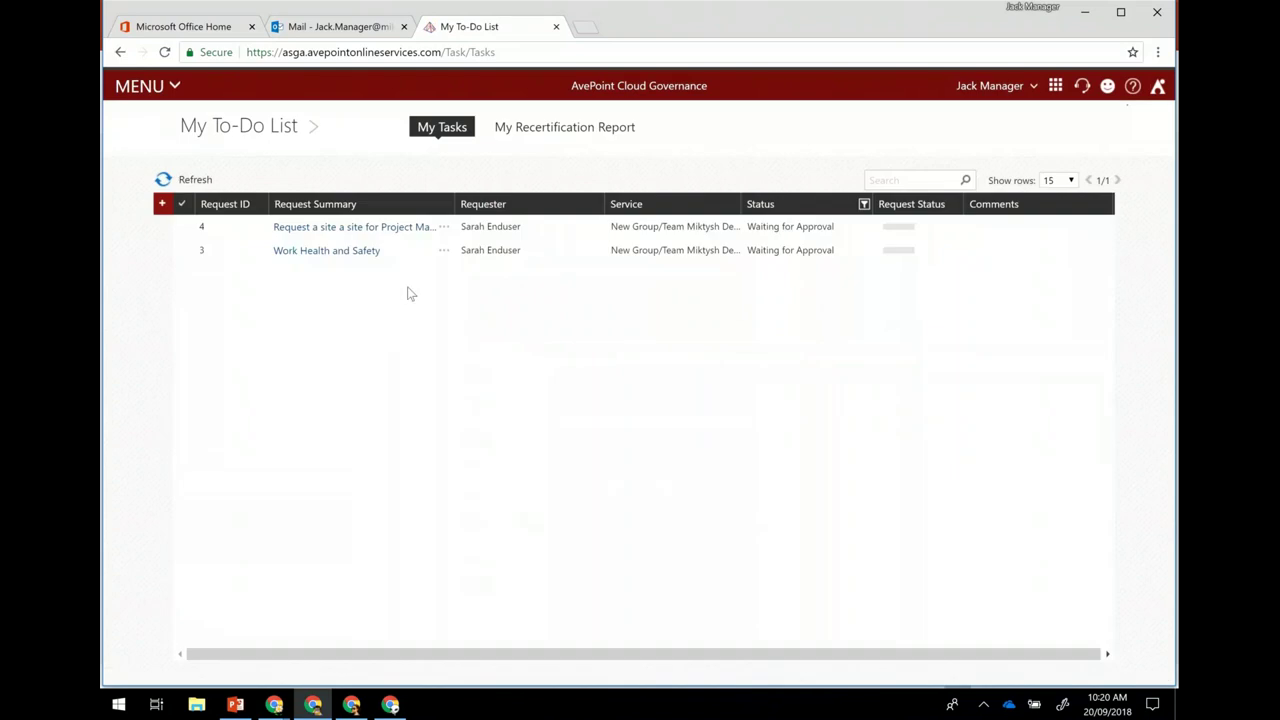
# Step: Open the Project Management request for editing, look through its settings from the summary down to group members, and cancel without changes
pyautogui.click(418, 234)
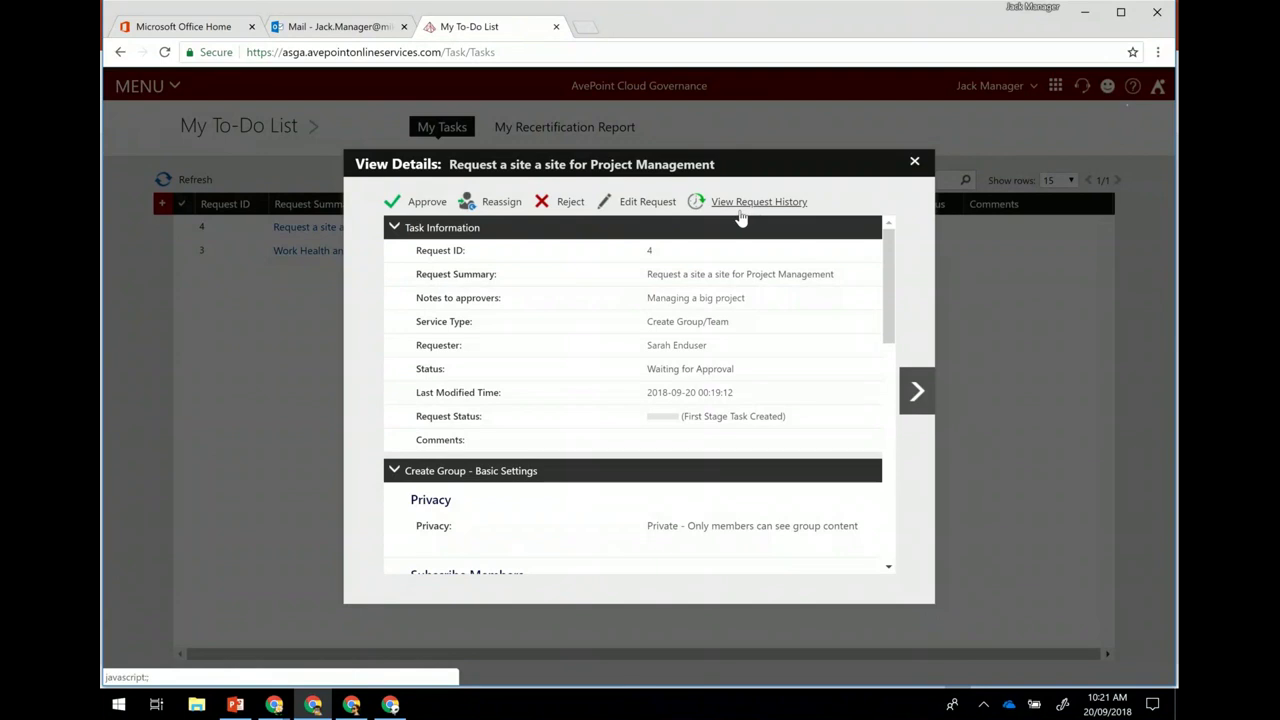
pyautogui.click(631, 203)
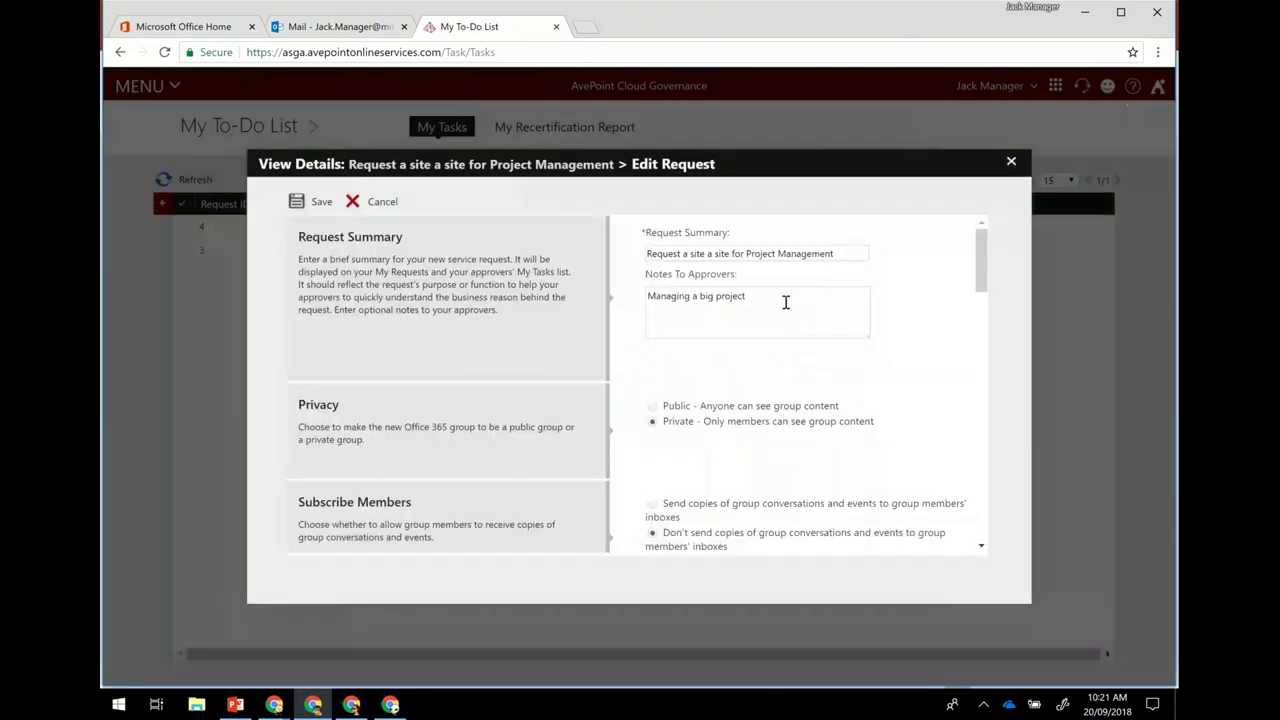
pyautogui.scroll(-1, 785, 302)
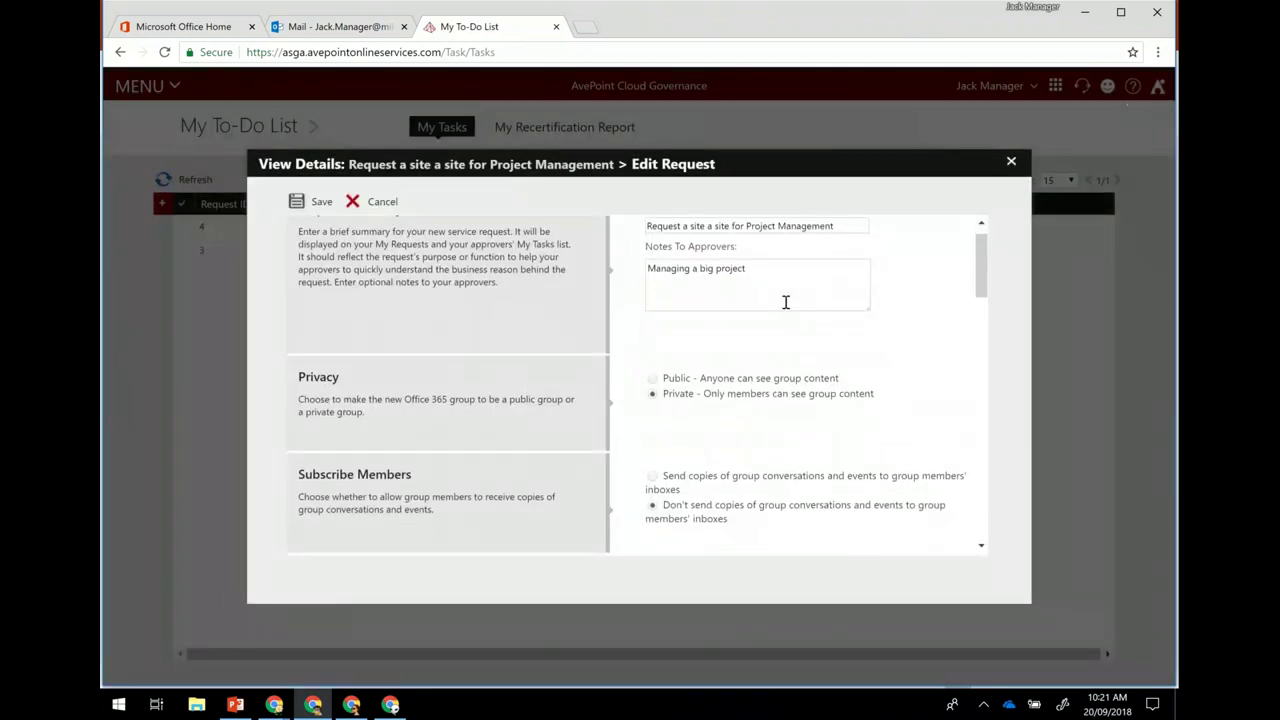
pyautogui.scroll(-5, 785, 302)
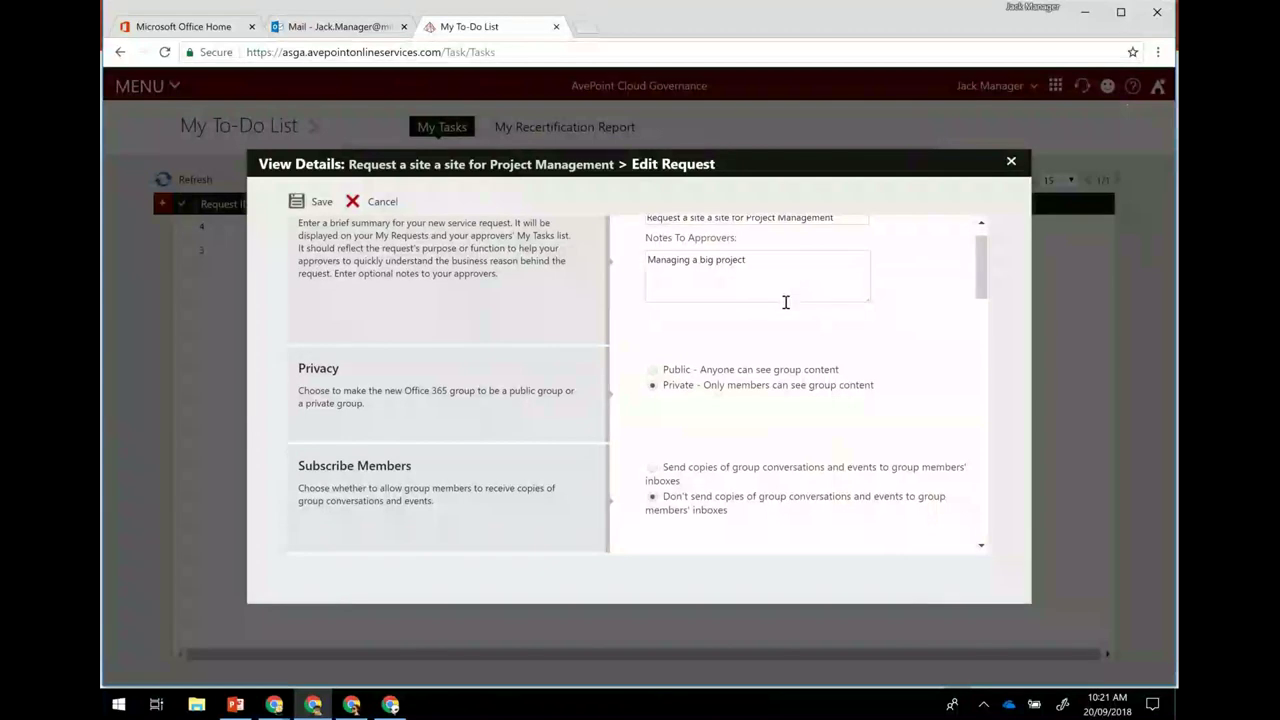
pyautogui.scroll(-3, 787, 309)
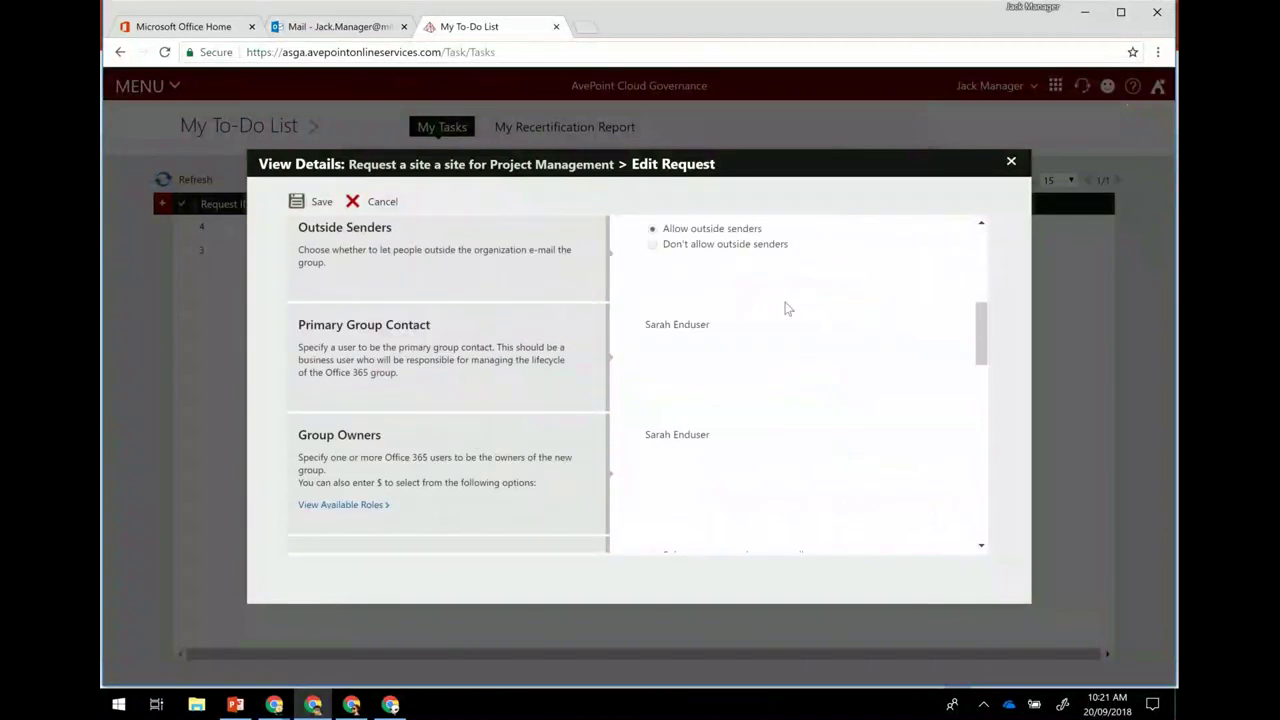
pyautogui.scroll(-2, 787, 309)
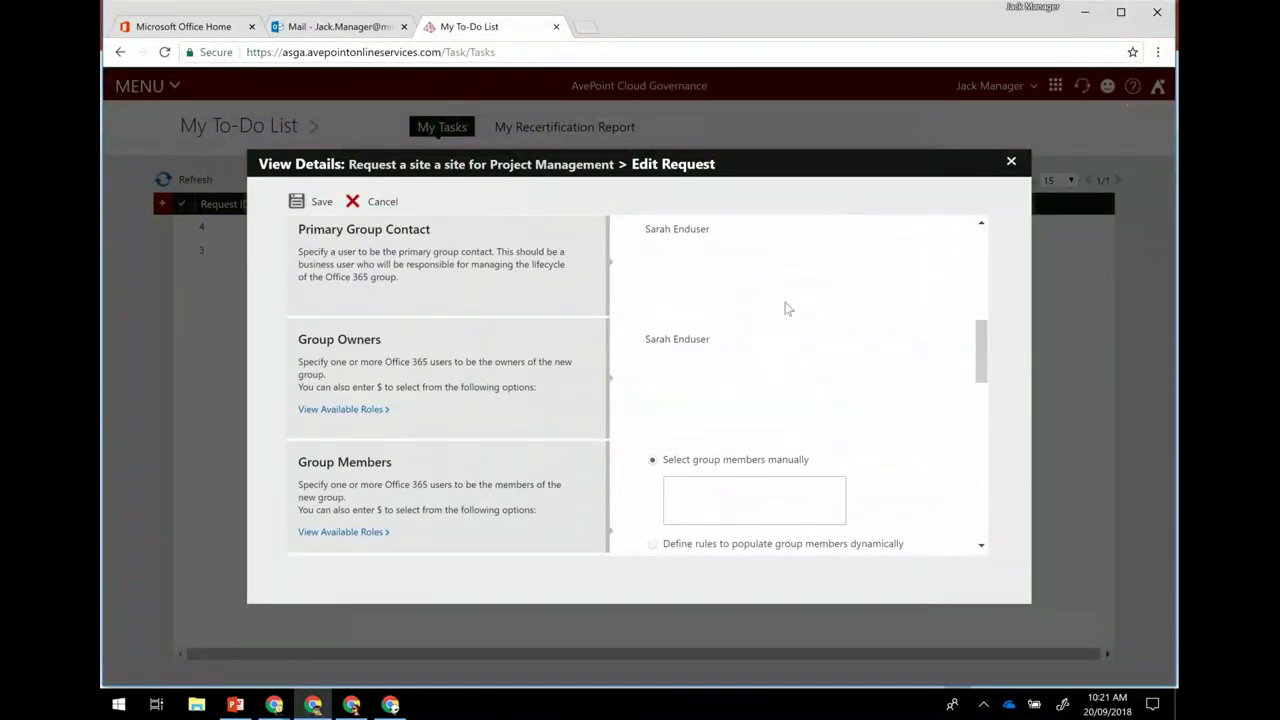
pyautogui.scroll(-2, 785, 309)
pyautogui.click(380, 202)
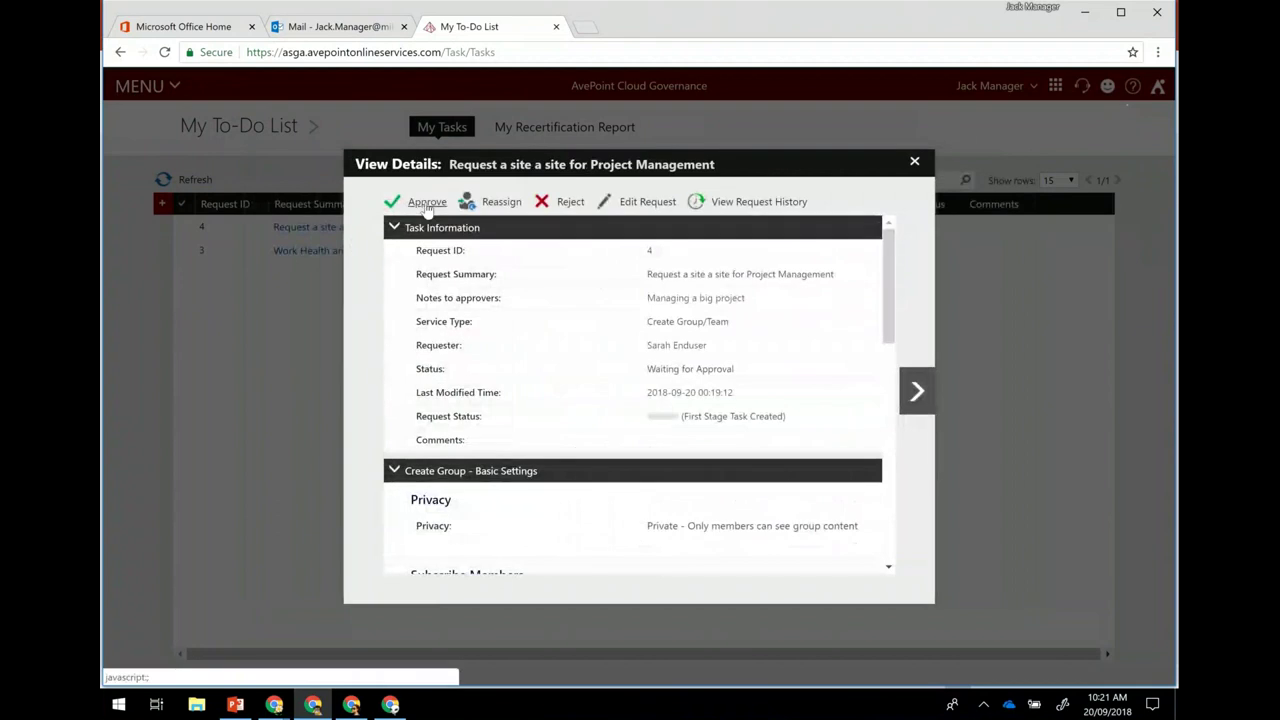
# Step: Approve the Project Management request as the first-stage approver with the comment "Approved" and close its details
pyautogui.click(427, 202)
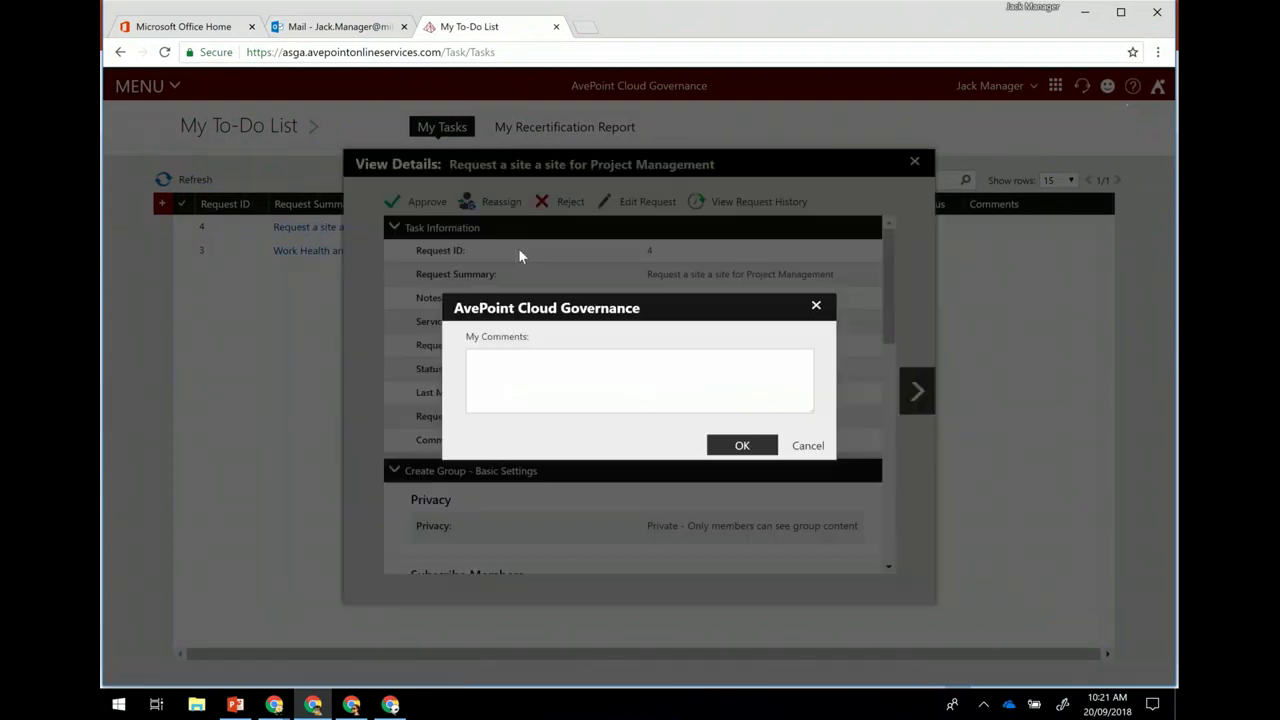
pyautogui.click(566, 392)
pyautogui.write('Approved')
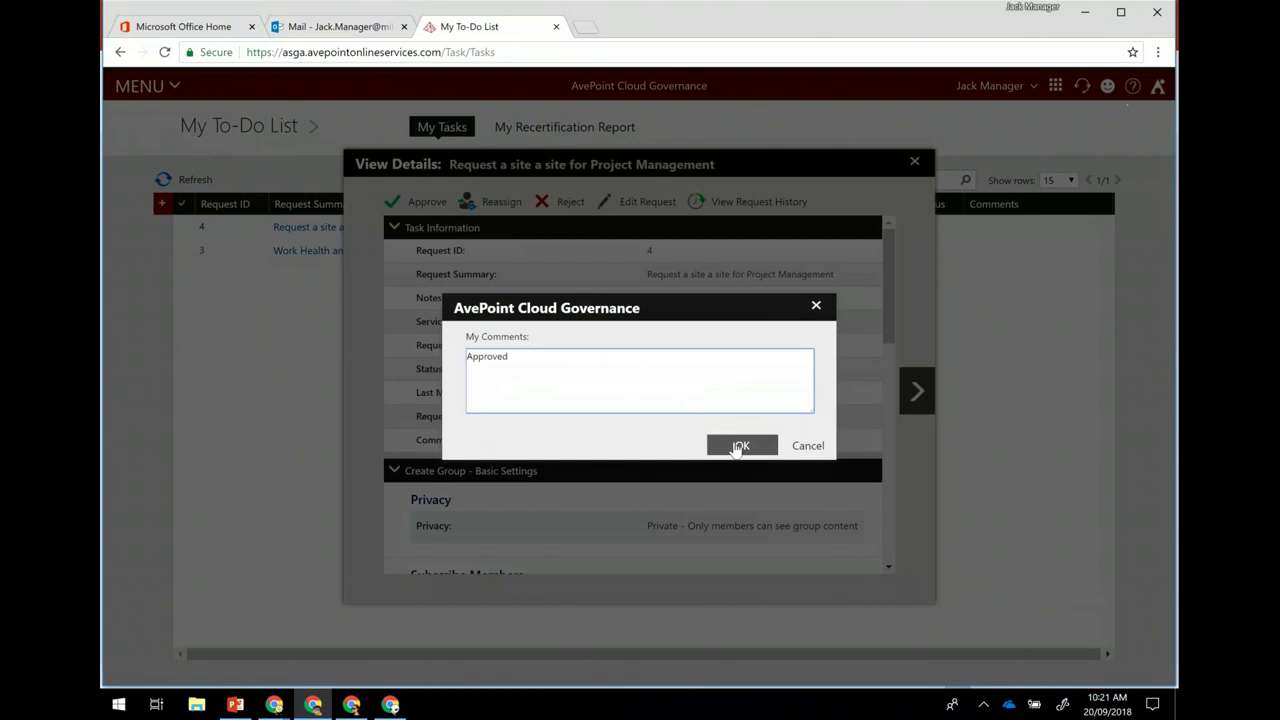
pyautogui.click(738, 446)
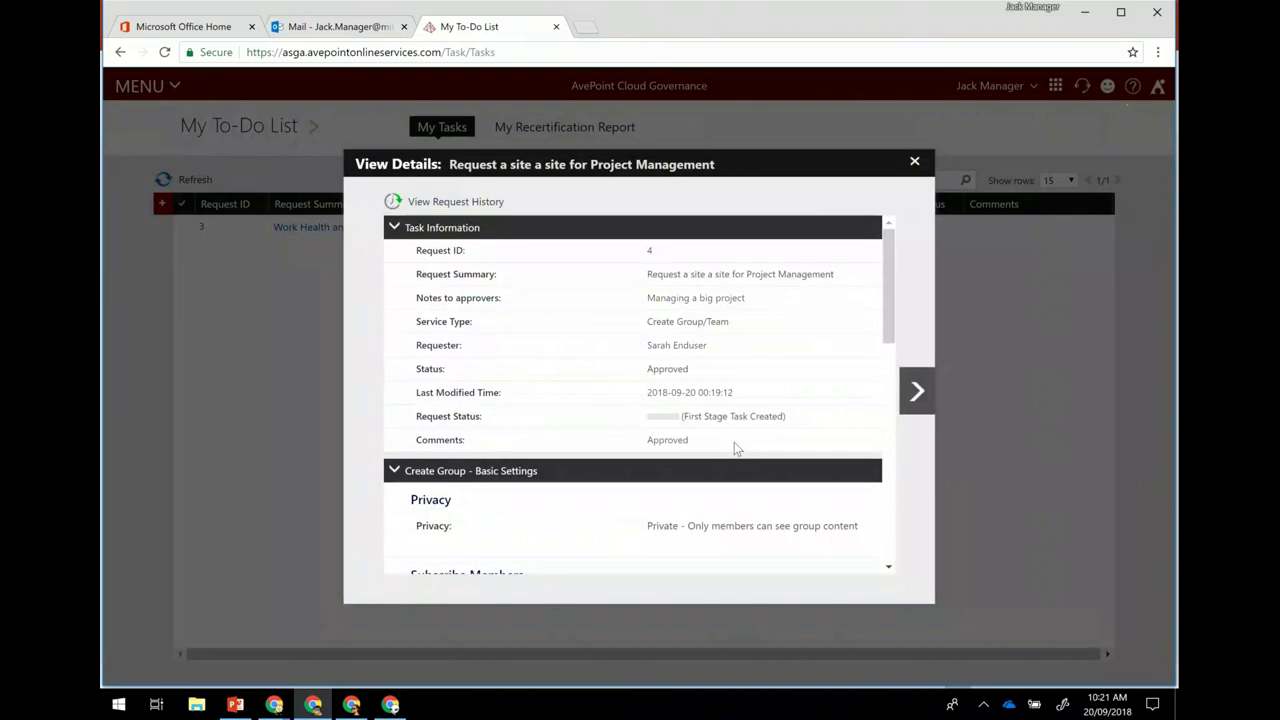
pyautogui.click(914, 163)
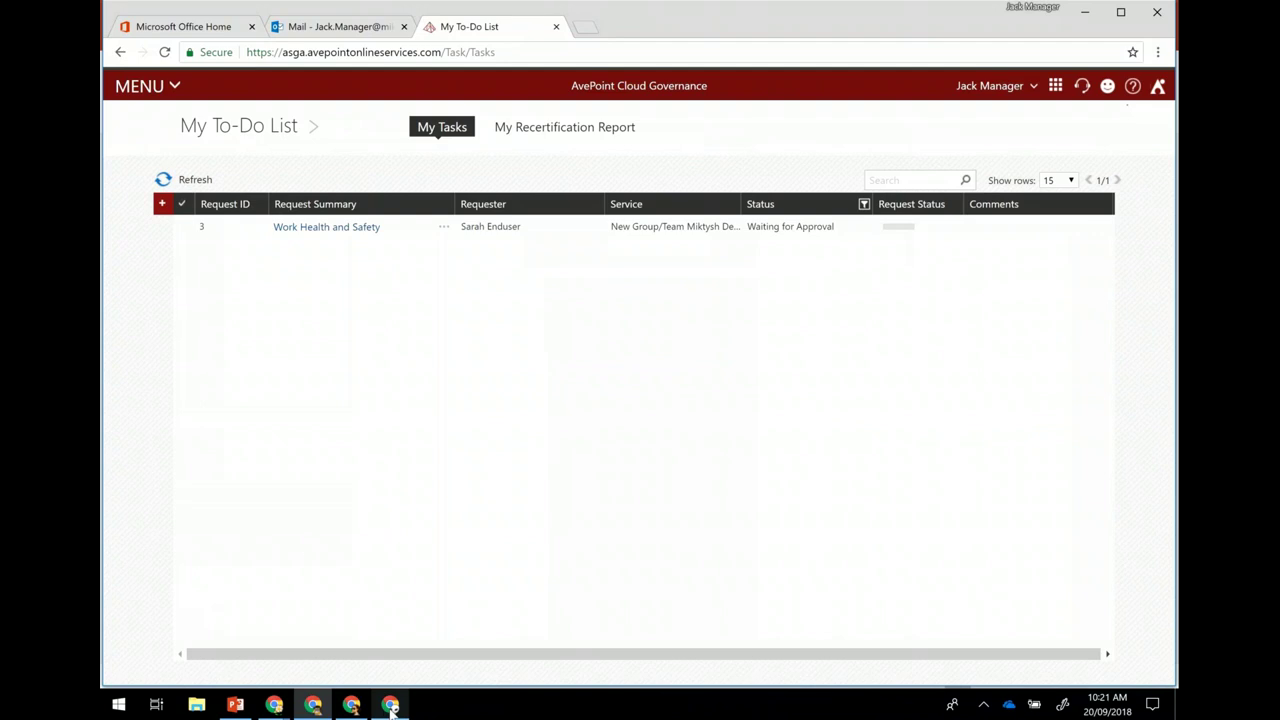
# Step: Switch to the service account's Chrome window and open the tasks assigned to it from a reloaded My To-Do List
pyautogui.moveTo(391, 708)
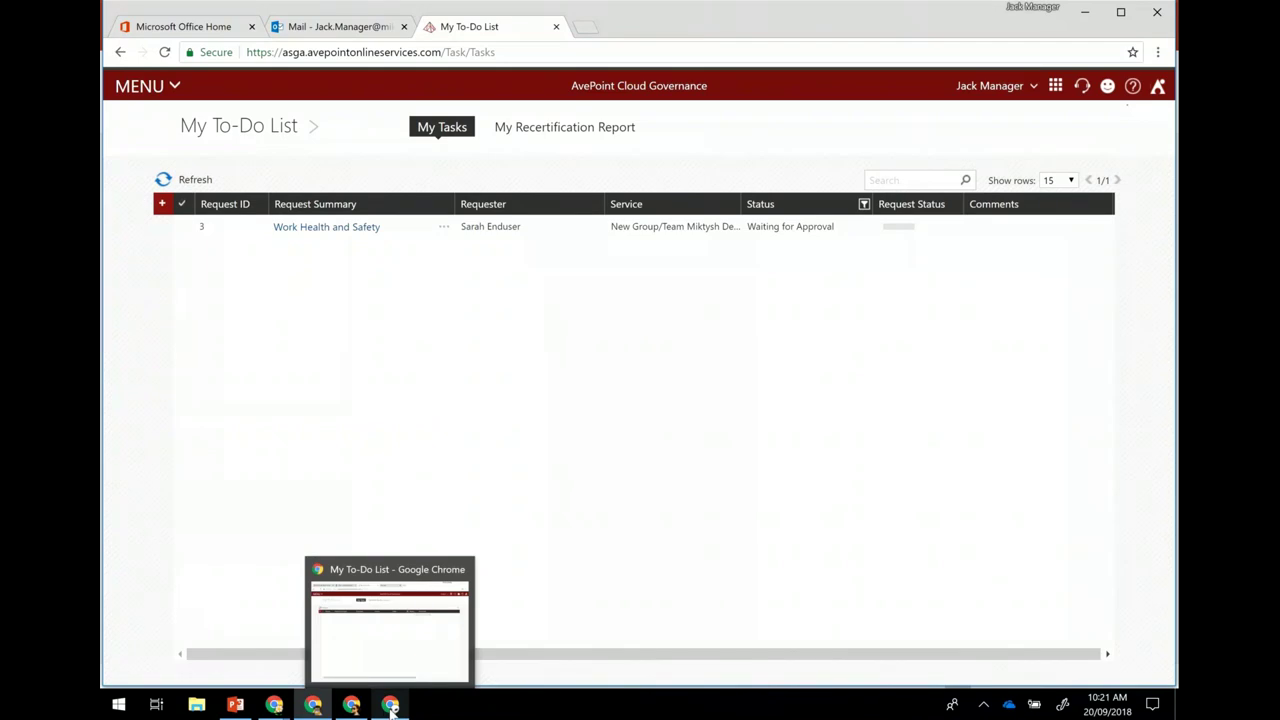
pyautogui.click(391, 708)
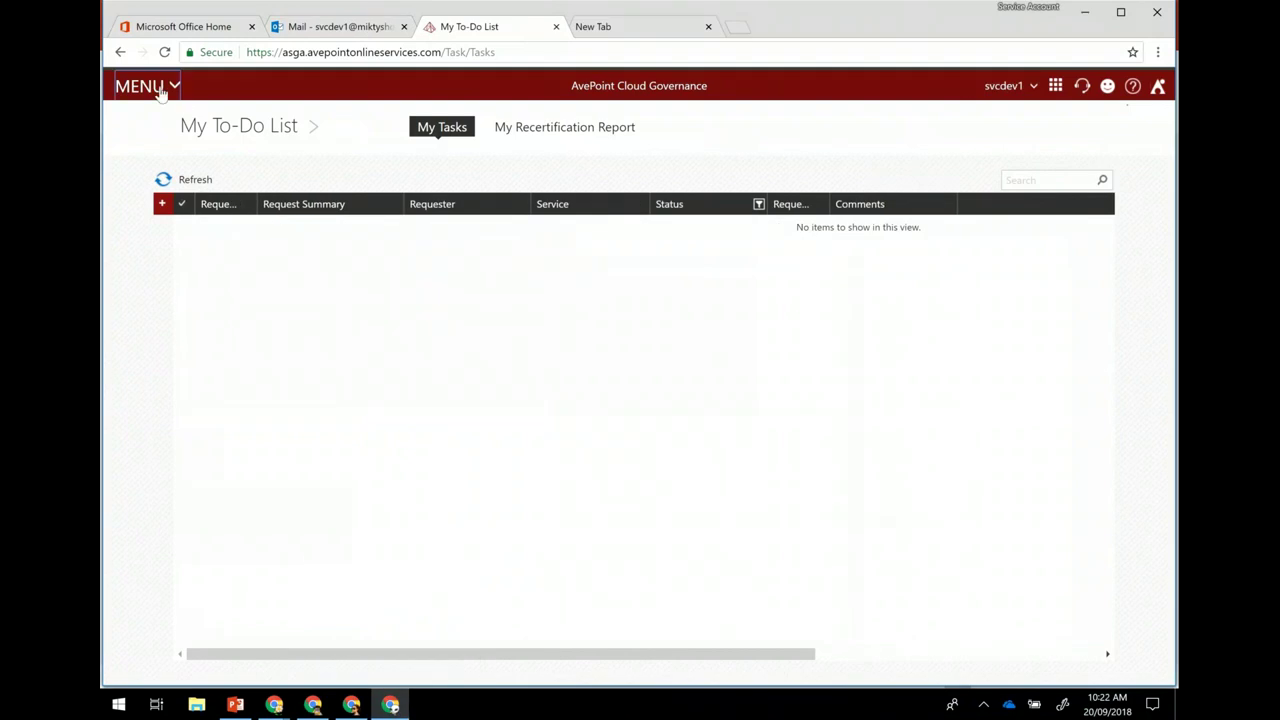
pyautogui.click(158, 88)
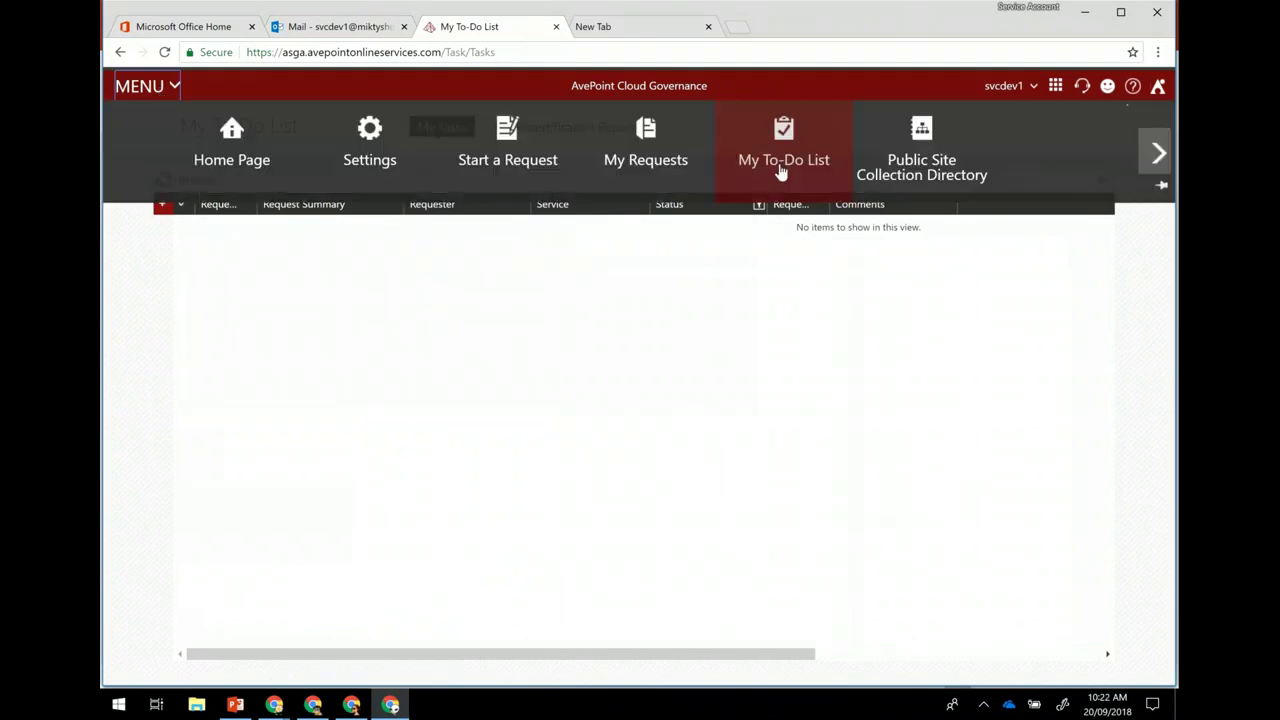
pyautogui.click(782, 165)
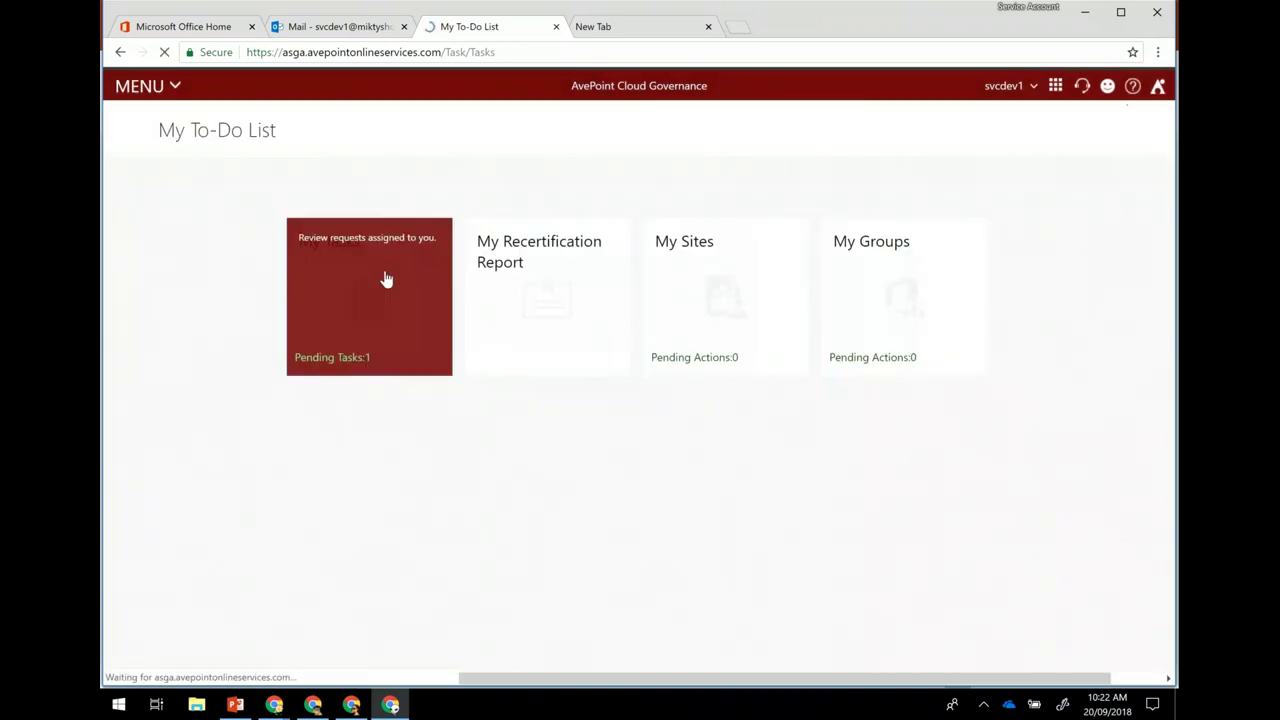
pyautogui.click(386, 277)
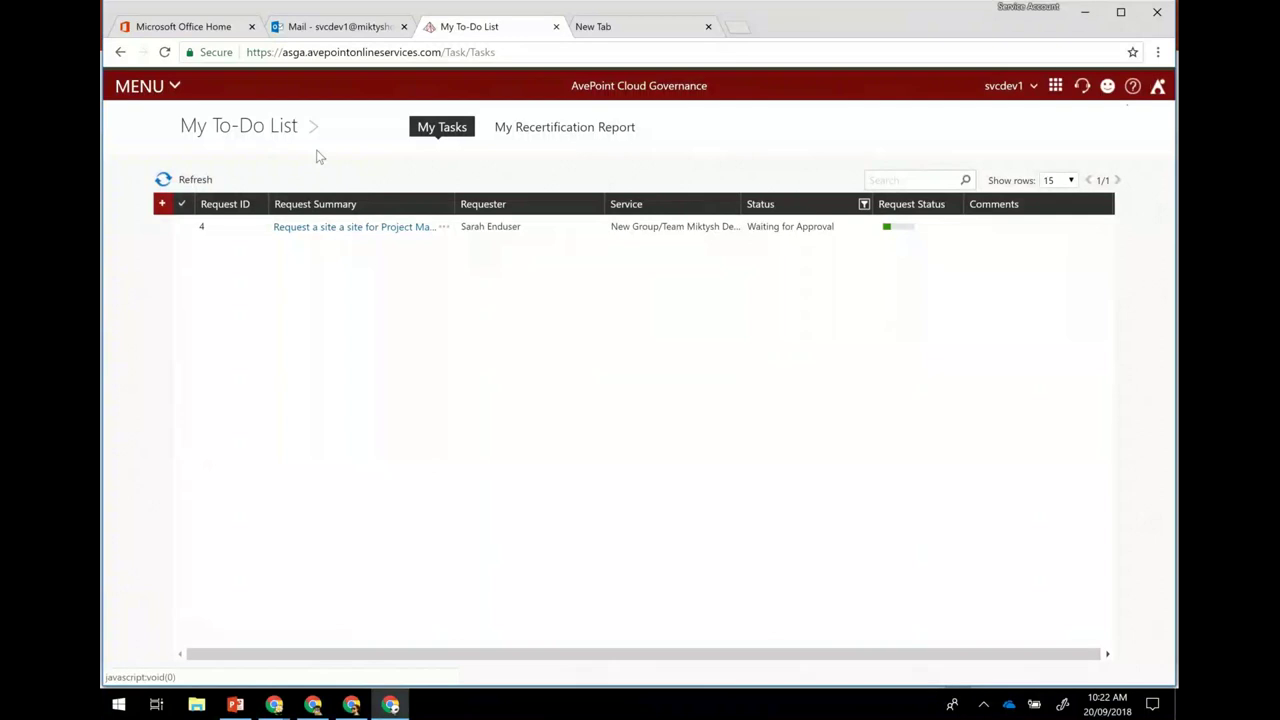
# Step: Check the service account's Other inbox for the new task notification and return to My To-Do List
pyautogui.click(308, 33)
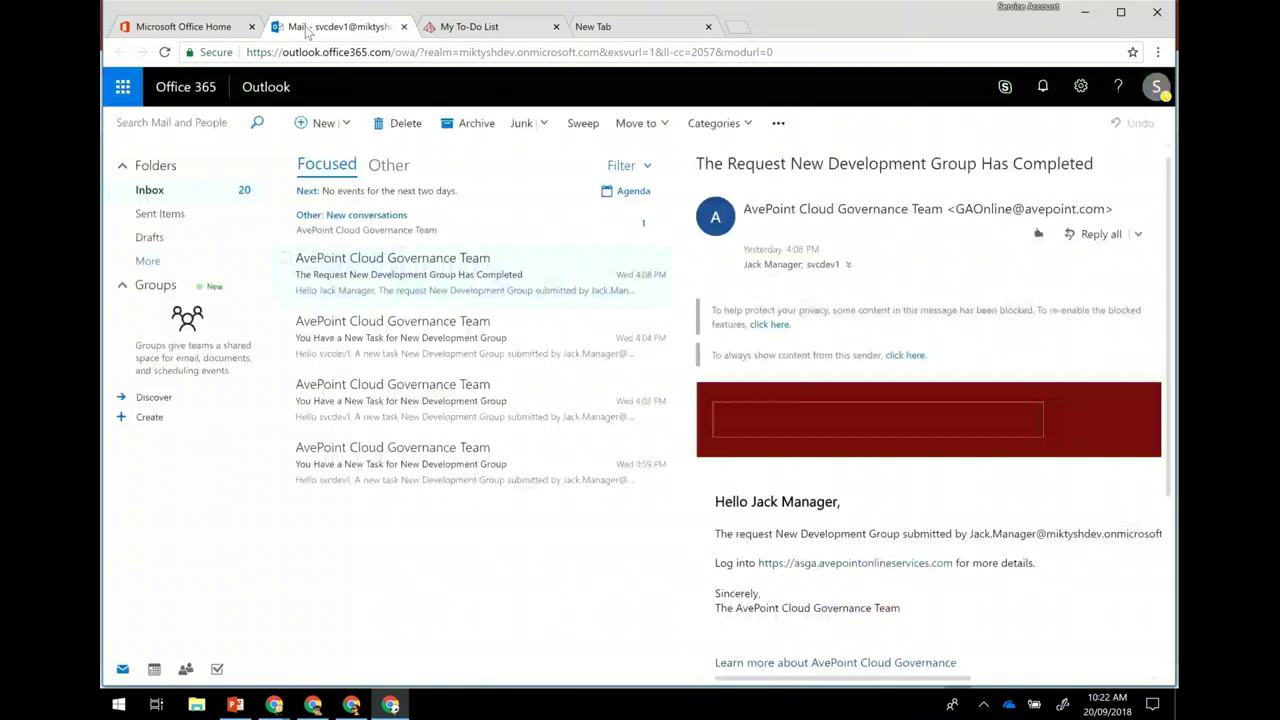
pyautogui.click(388, 165)
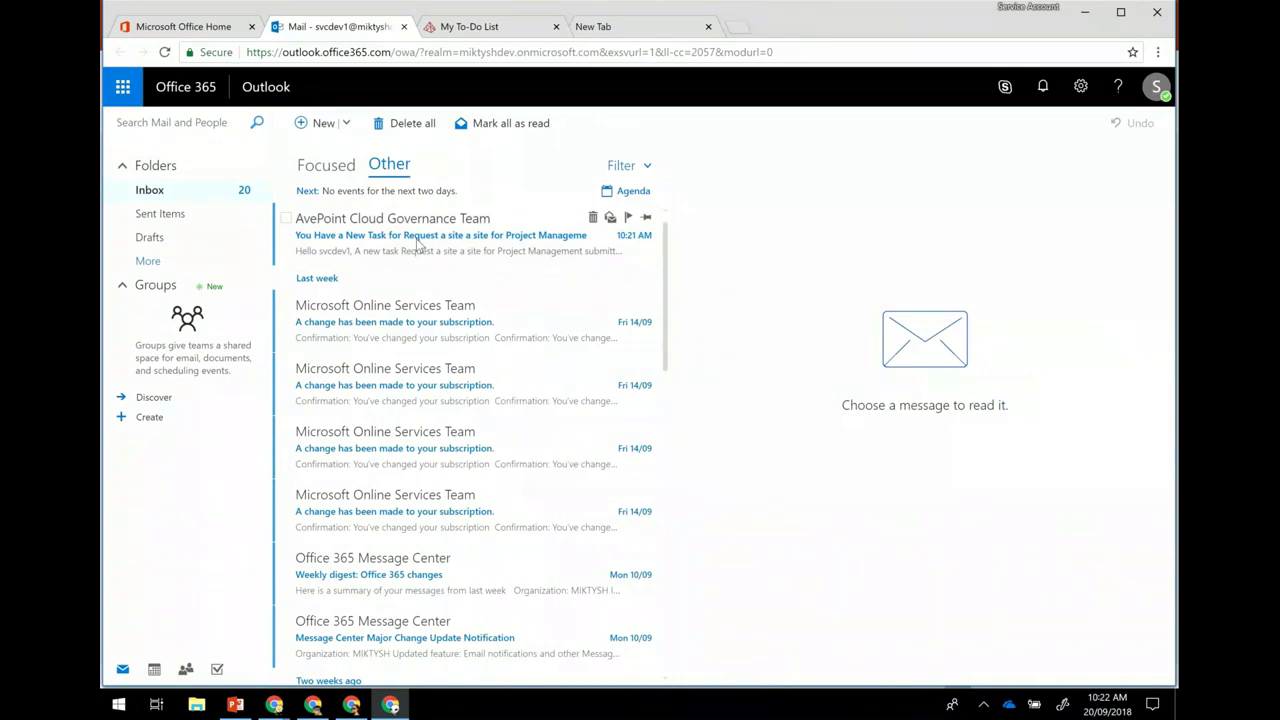
pyautogui.click(466, 27)
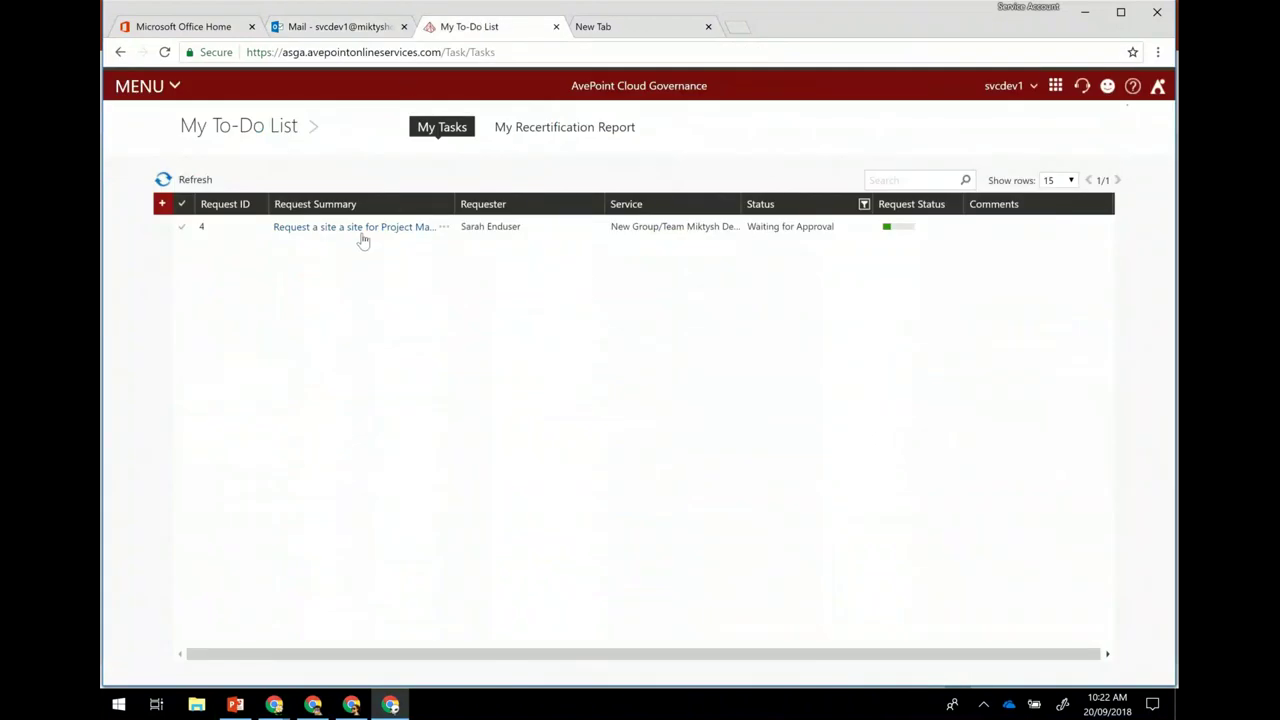
# Step: Open the Project Management request for editing as second-stage approver, examine its Function, Retain Style, Retention Period and Team metadata, and cancel
pyautogui.click(361, 230)
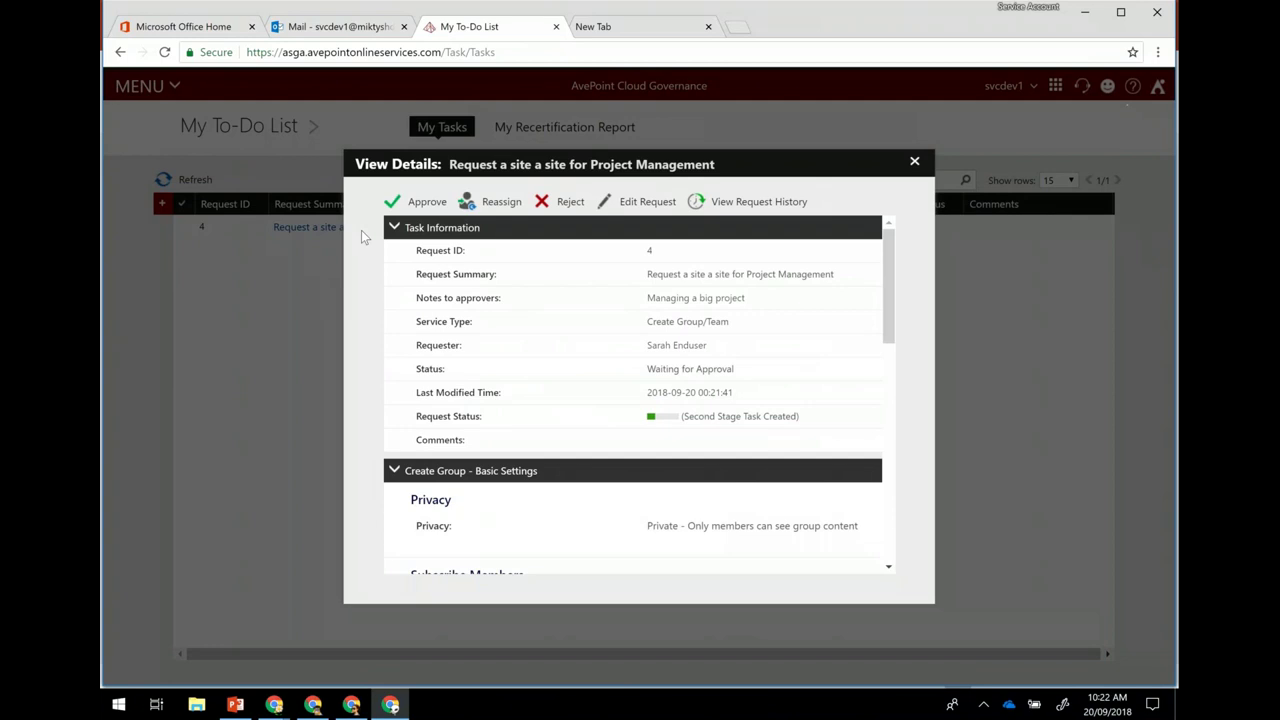
pyautogui.click(637, 206)
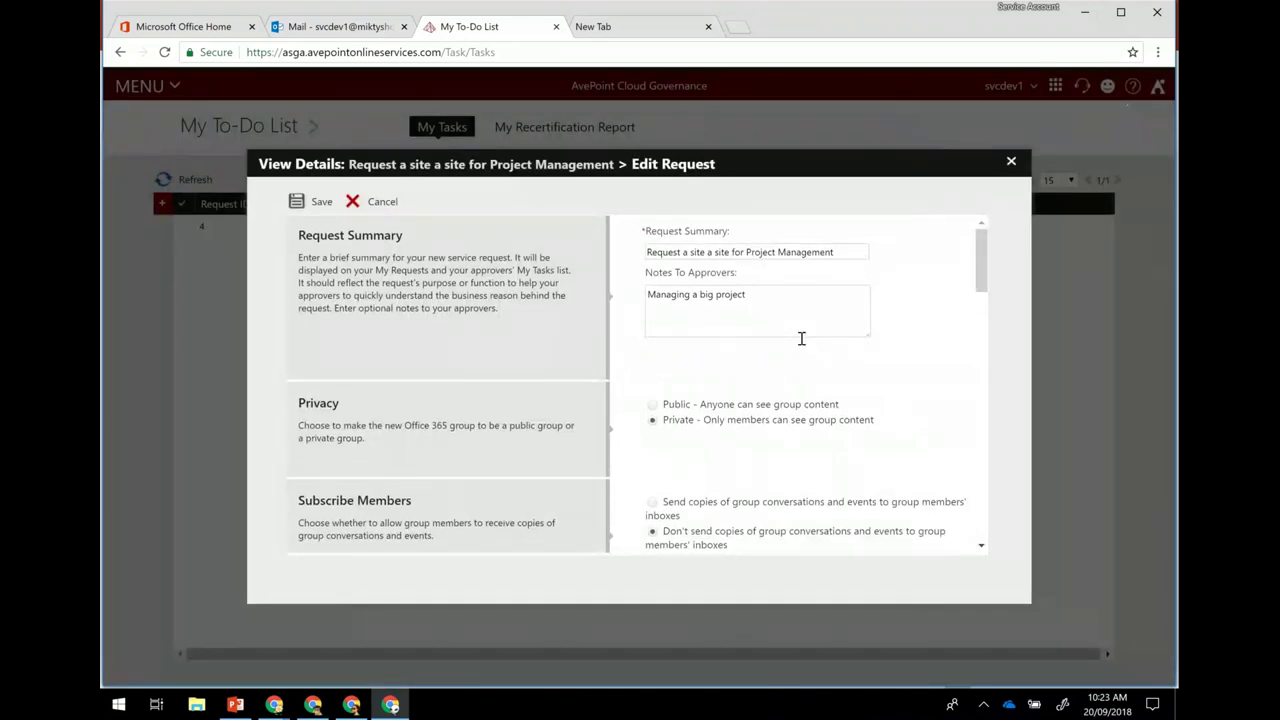
pyautogui.scroll(-1, 801, 338)
pyautogui.scroll(-3, 801, 343)
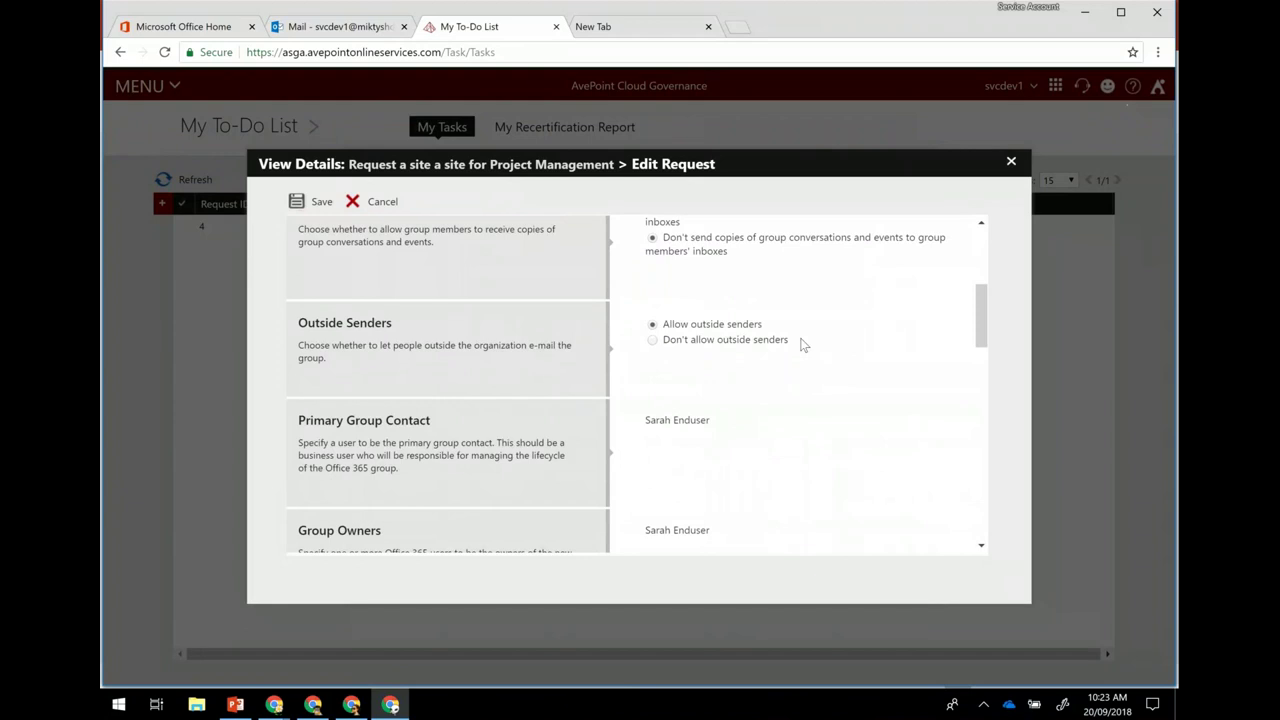
pyautogui.scroll(-5, 801, 343)
pyautogui.scroll(-4, 801, 343)
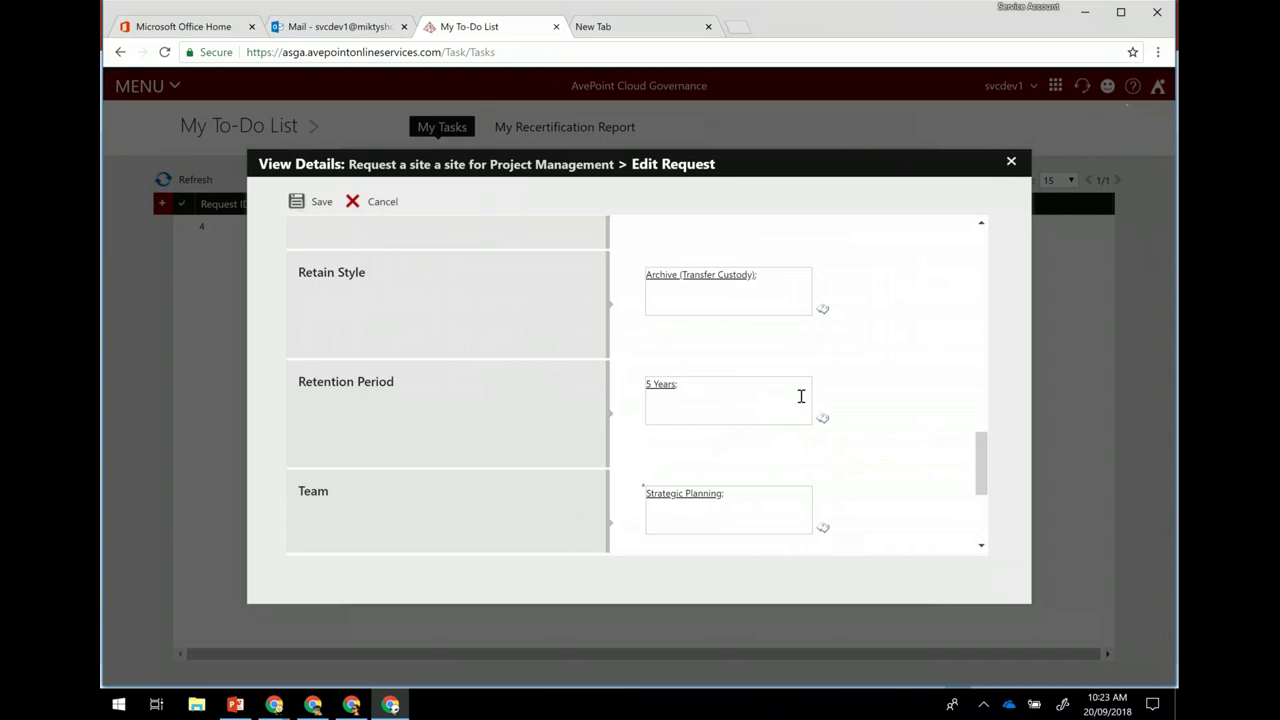
pyautogui.scroll(-1, 801, 396)
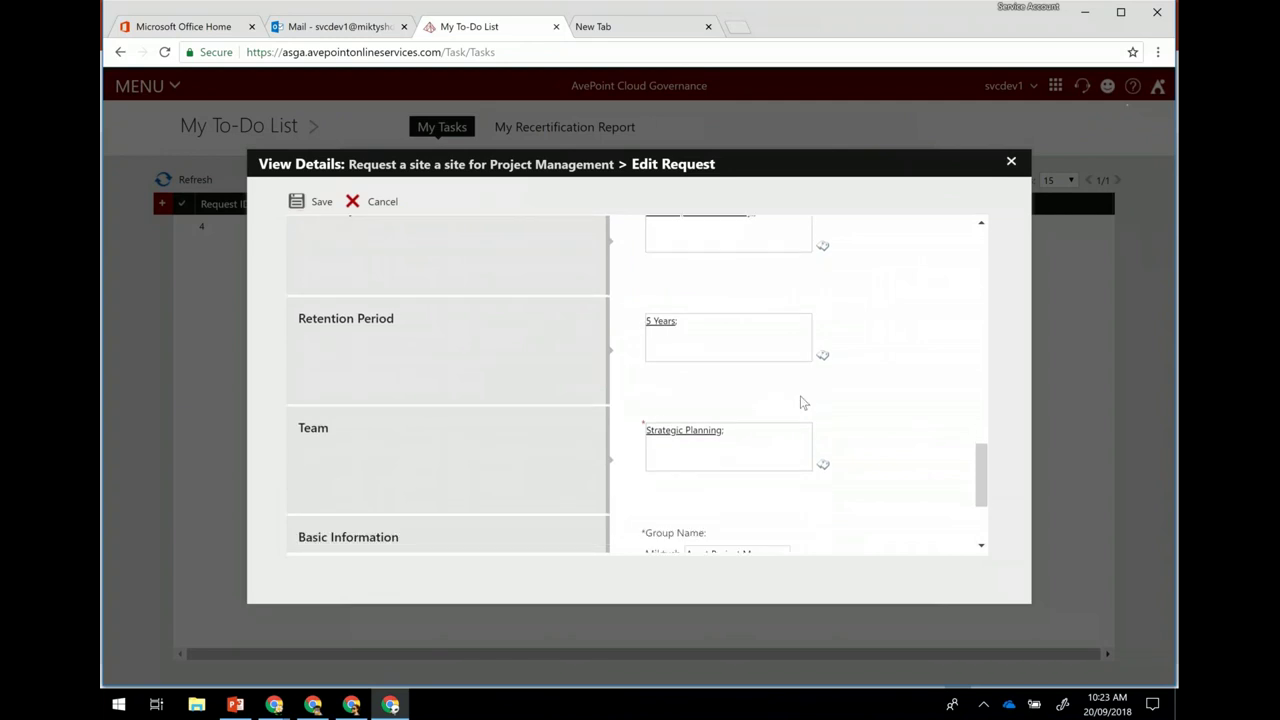
pyautogui.scroll(-1, 801, 403)
pyautogui.scroll(2, 801, 402)
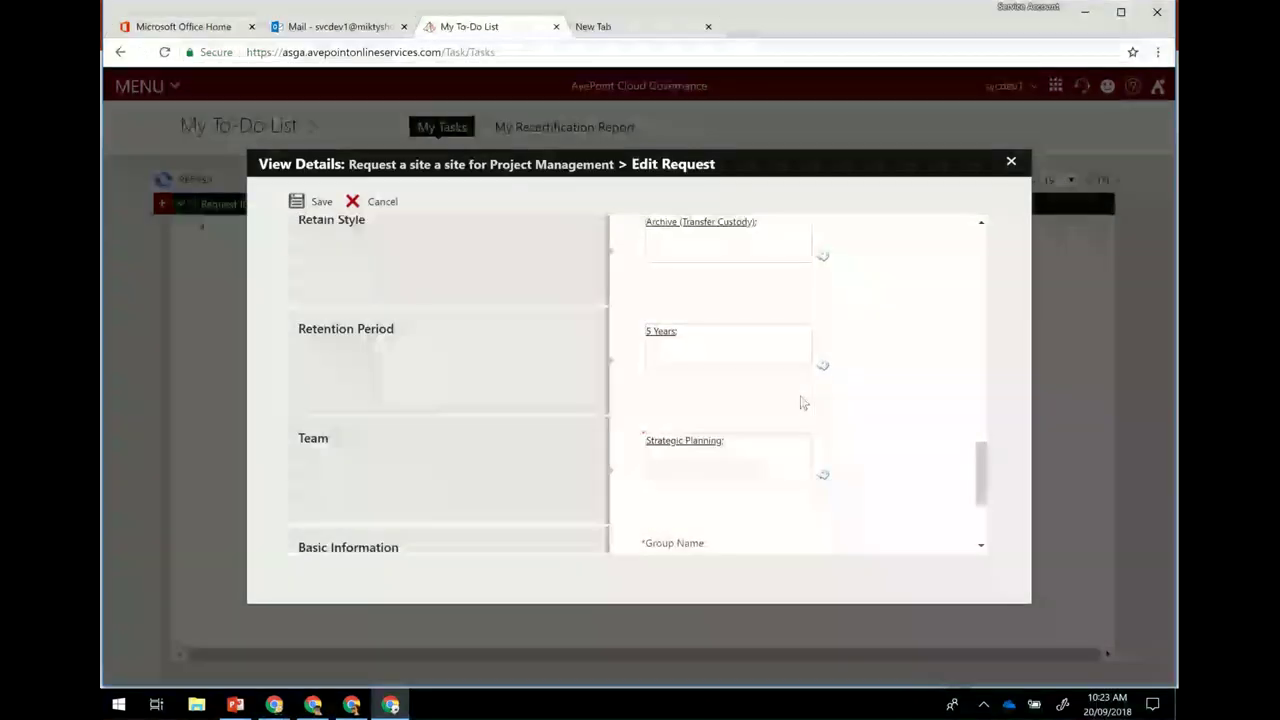
pyautogui.scroll(1, 801, 402)
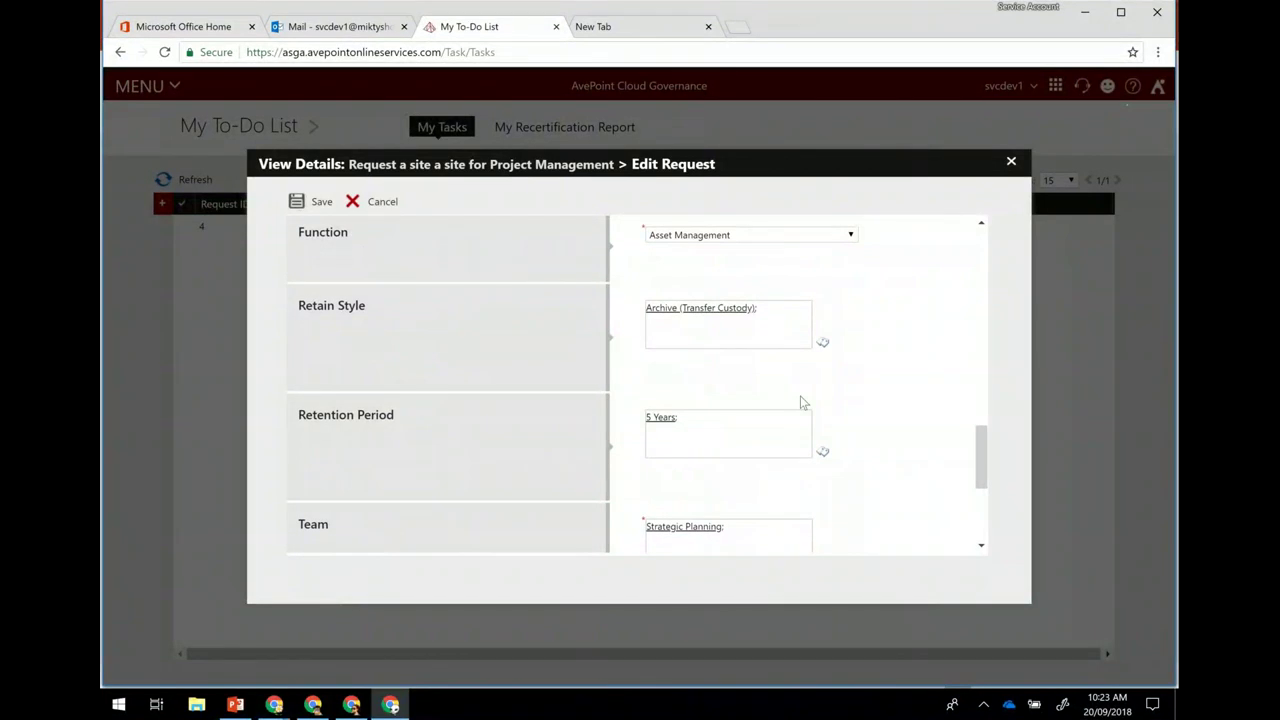
pyautogui.scroll(-1, 801, 402)
pyautogui.scroll(-1, 536, 467)
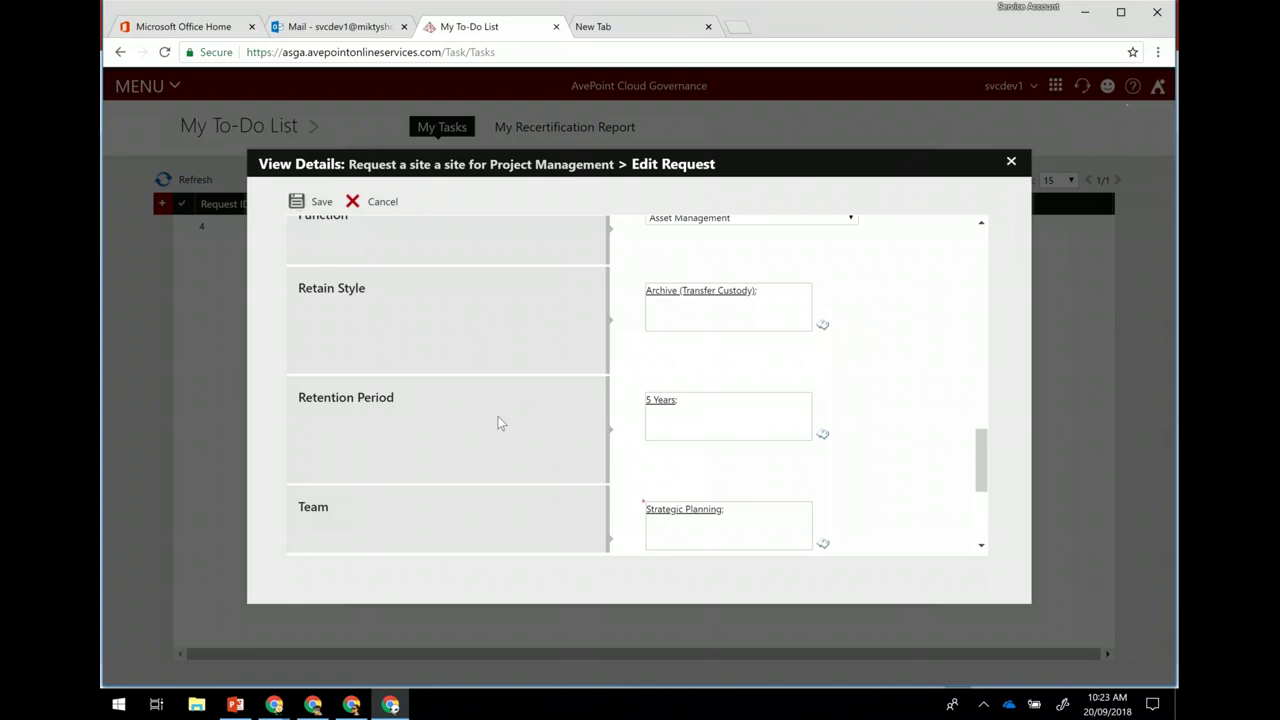
pyautogui.click(379, 204)
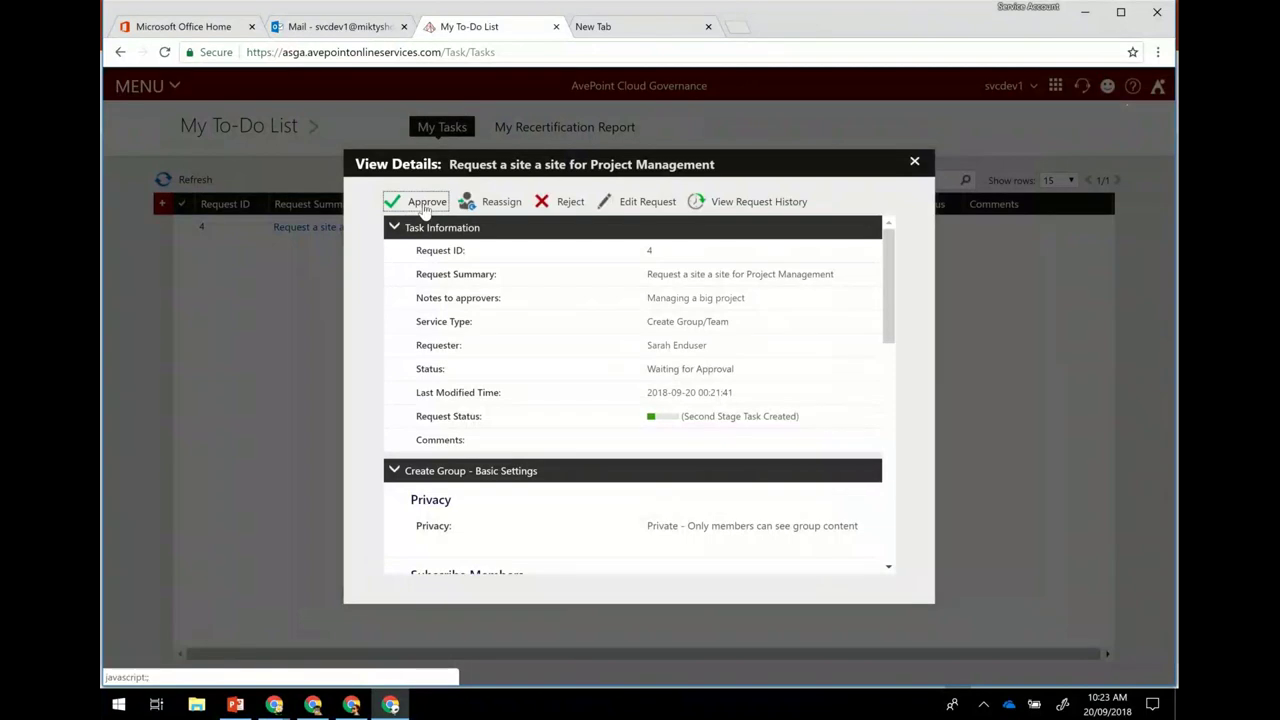
# Step: Approve the second stage of the Project Management request with the comment "Approved" and close its details
pyautogui.click(425, 204)
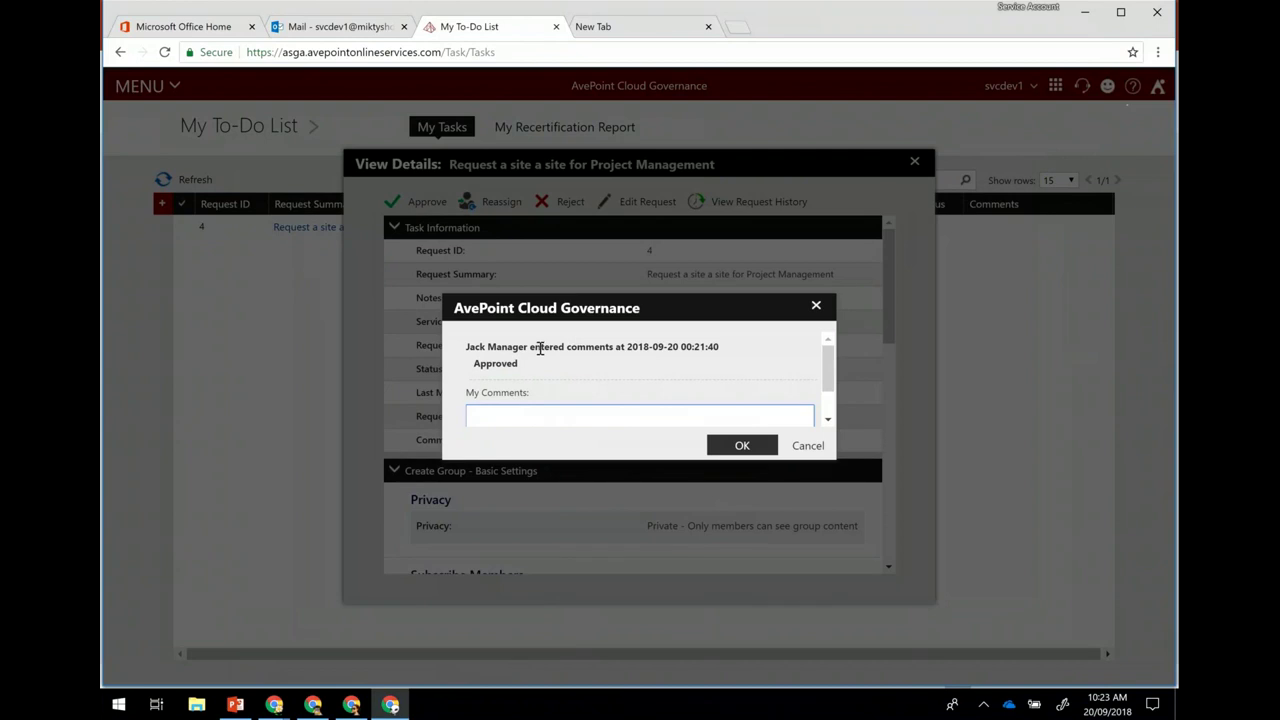
pyautogui.write('Approved')
pyautogui.click(723, 445)
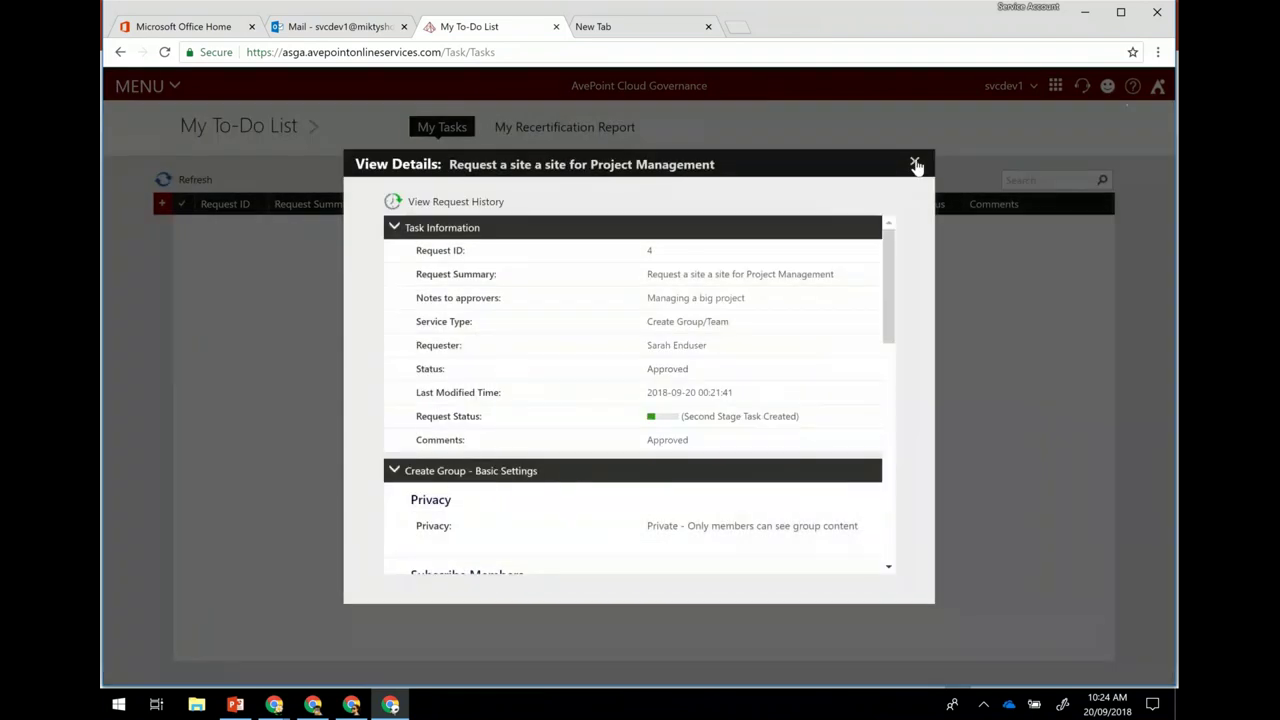
pyautogui.click(915, 164)
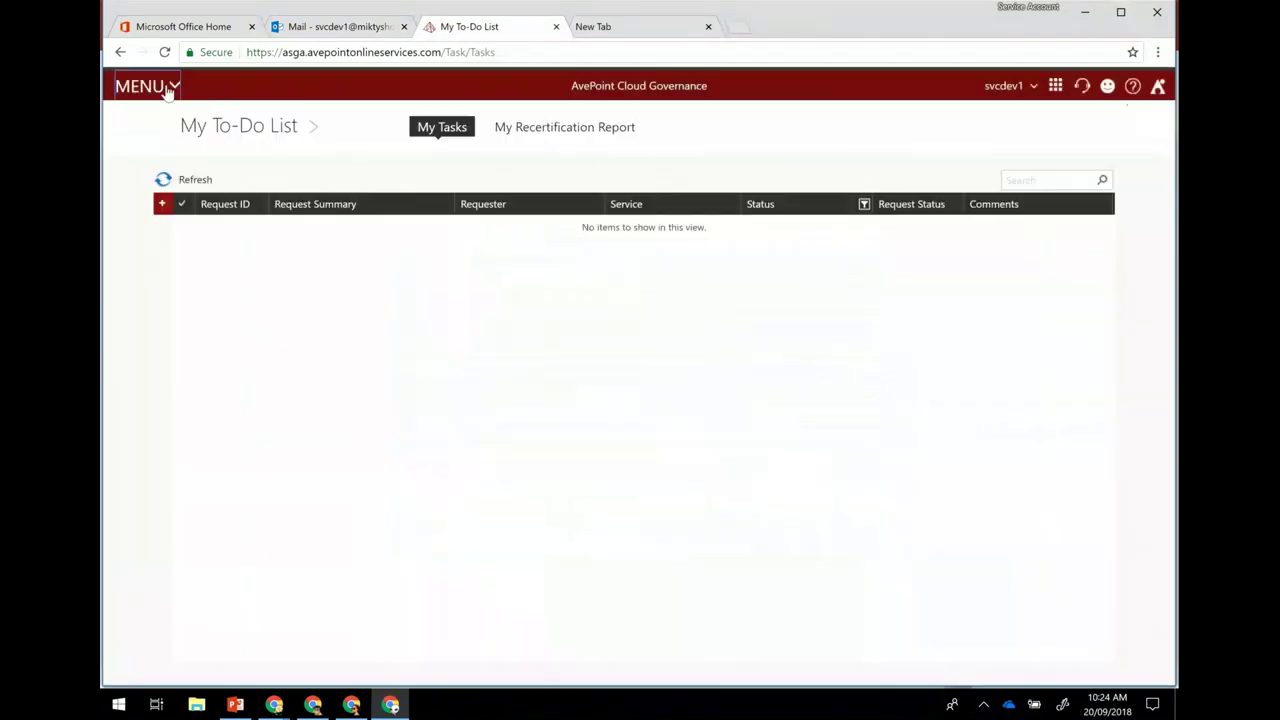
# Step: Reopen the service account's assigned tasks to check for the next approval stage, and switch to the requester's Chrome window
pyautogui.click(166, 88)
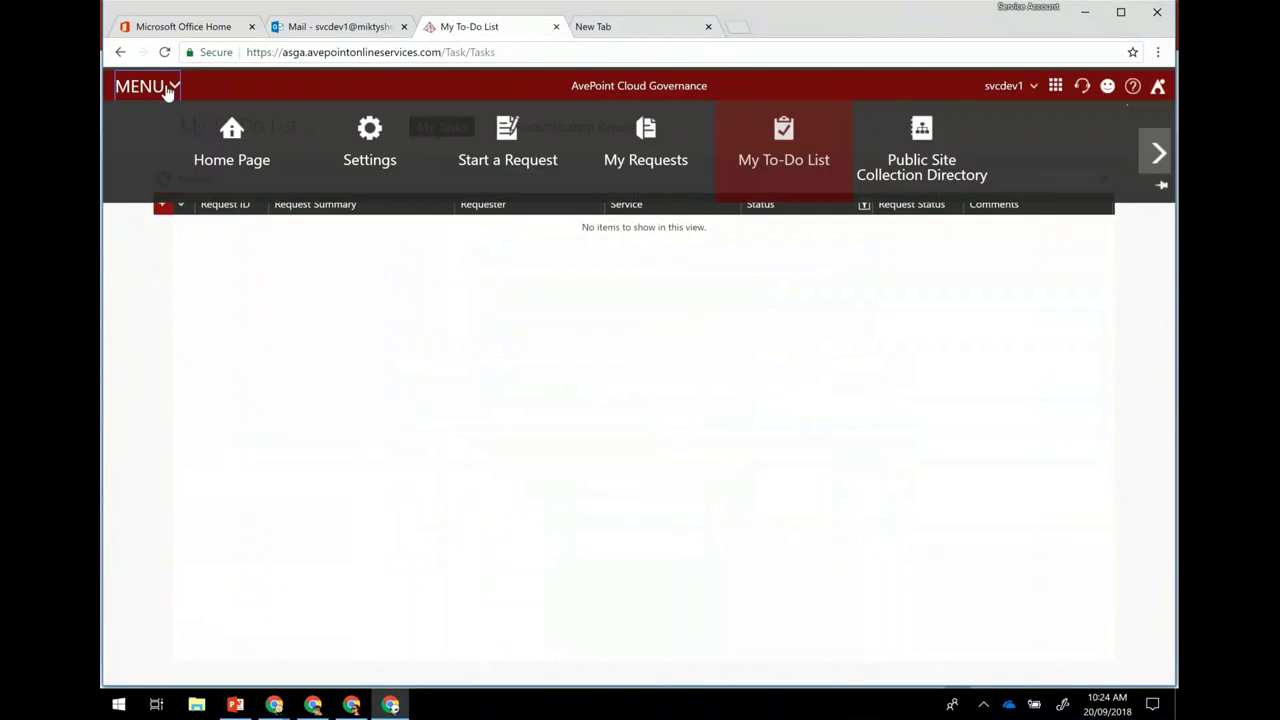
pyautogui.click(773, 155)
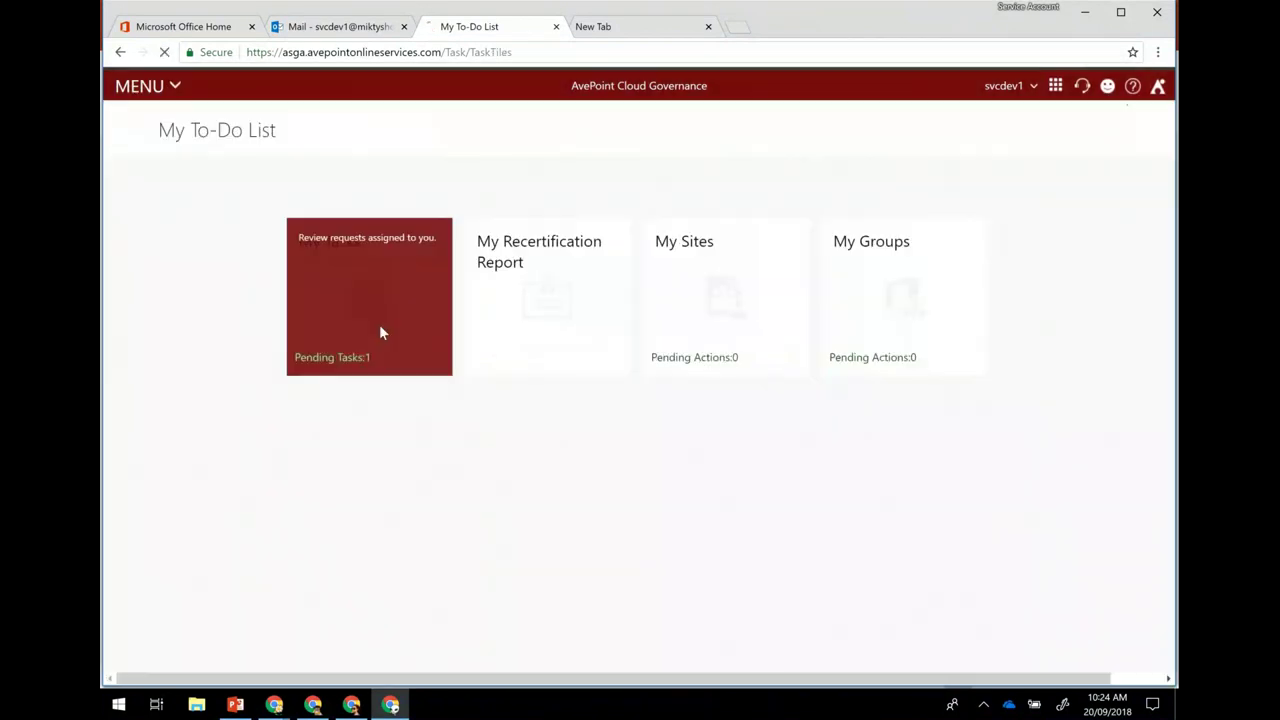
pyautogui.click(380, 330)
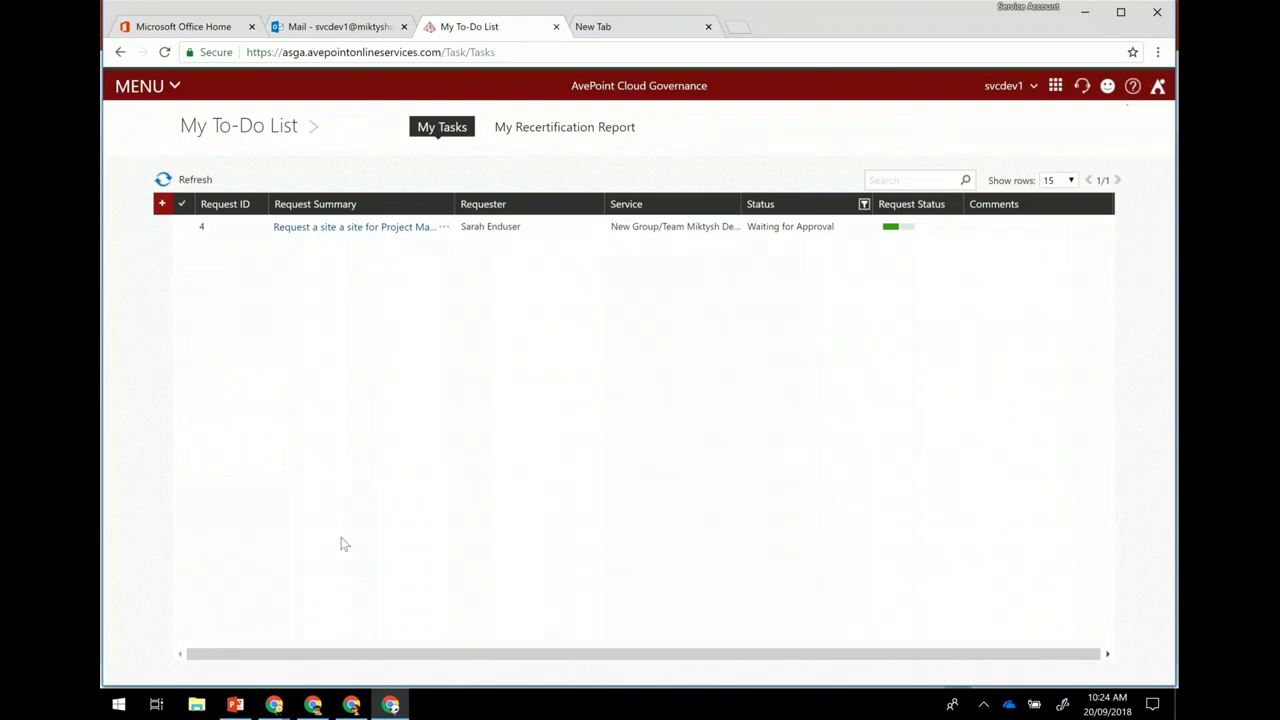
pyautogui.click(351, 706)
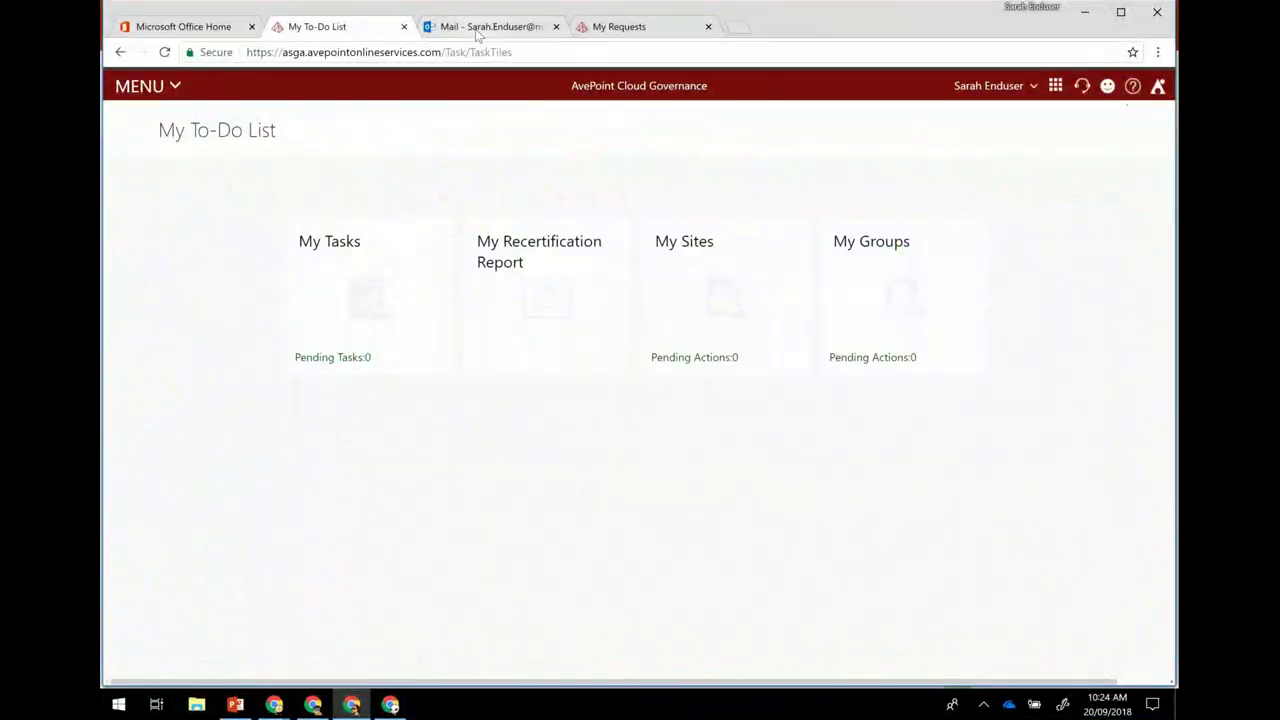
# Step: Check the requester's Focused and Other inboxes and read the two approval e-mails for the Project Management request
pyautogui.click(478, 30)
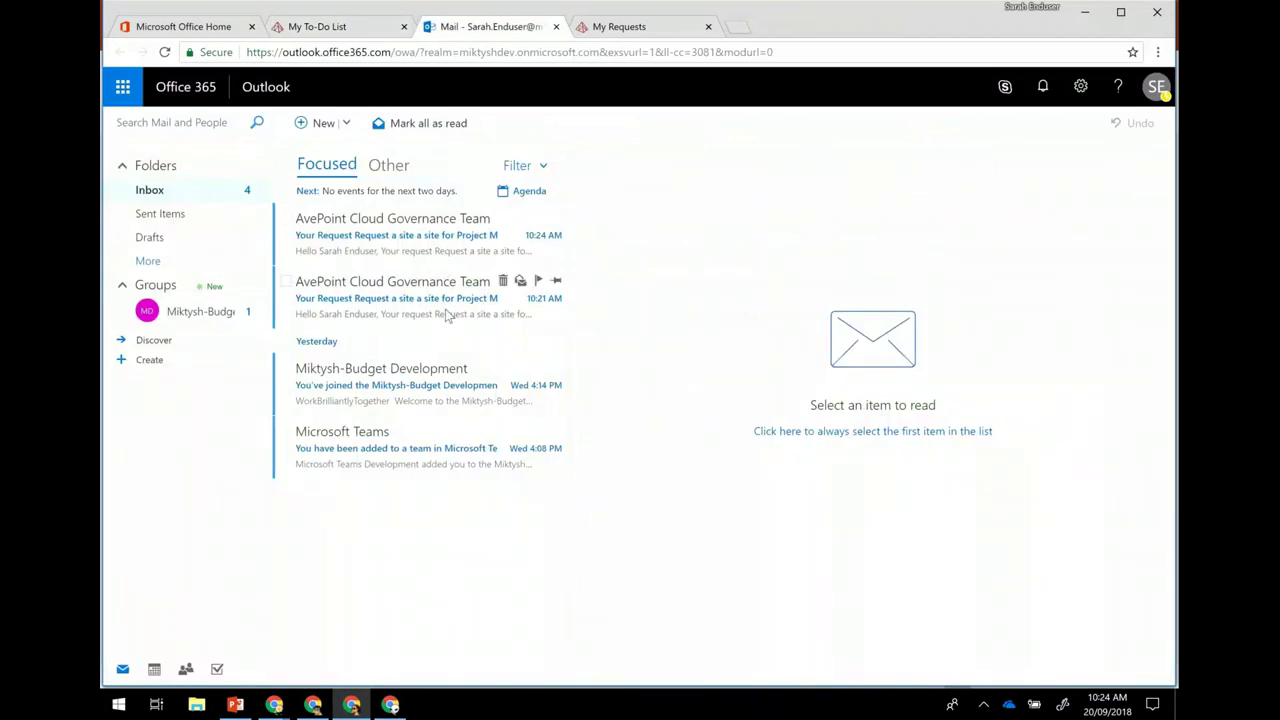
pyautogui.click(396, 170)
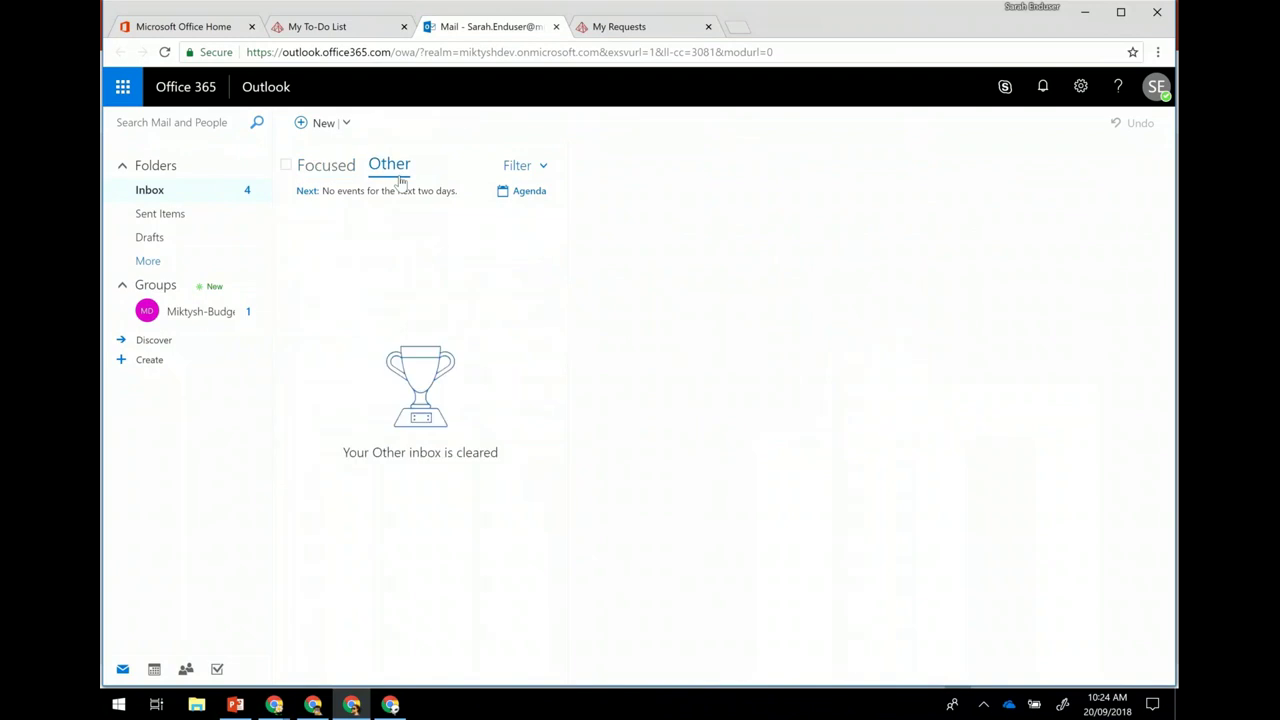
pyautogui.click(340, 166)
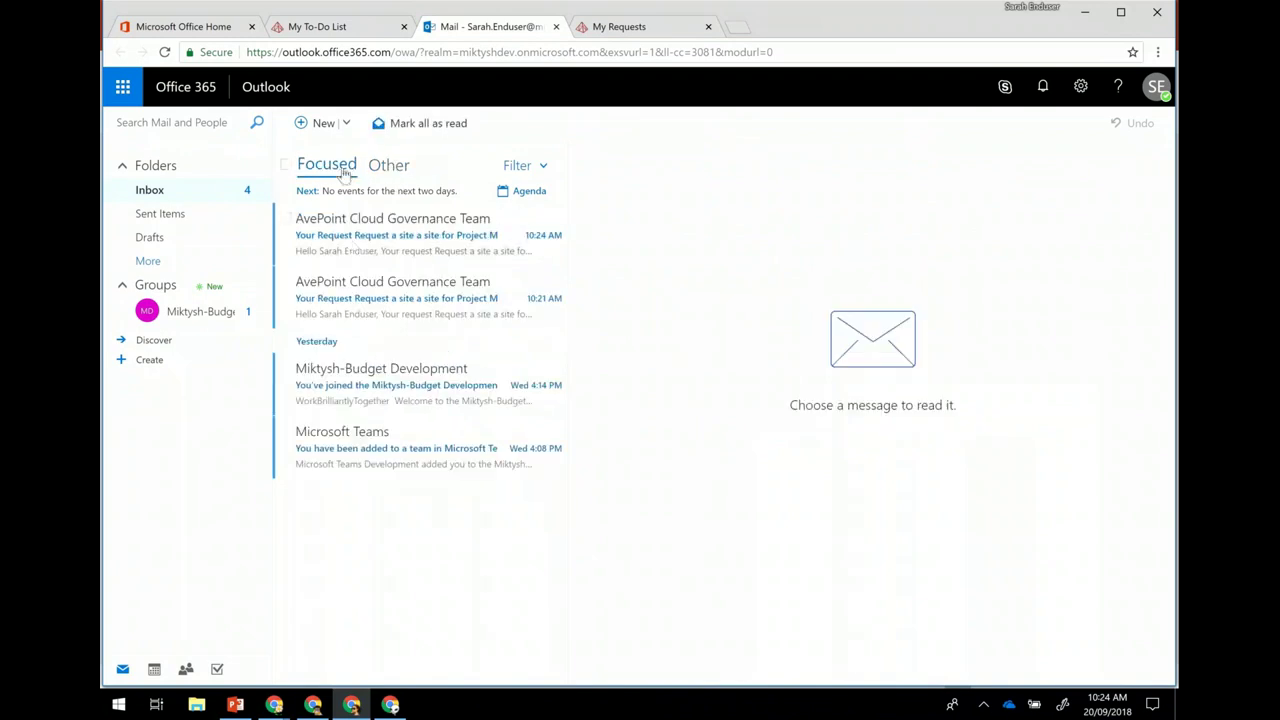
pyautogui.click(352, 247)
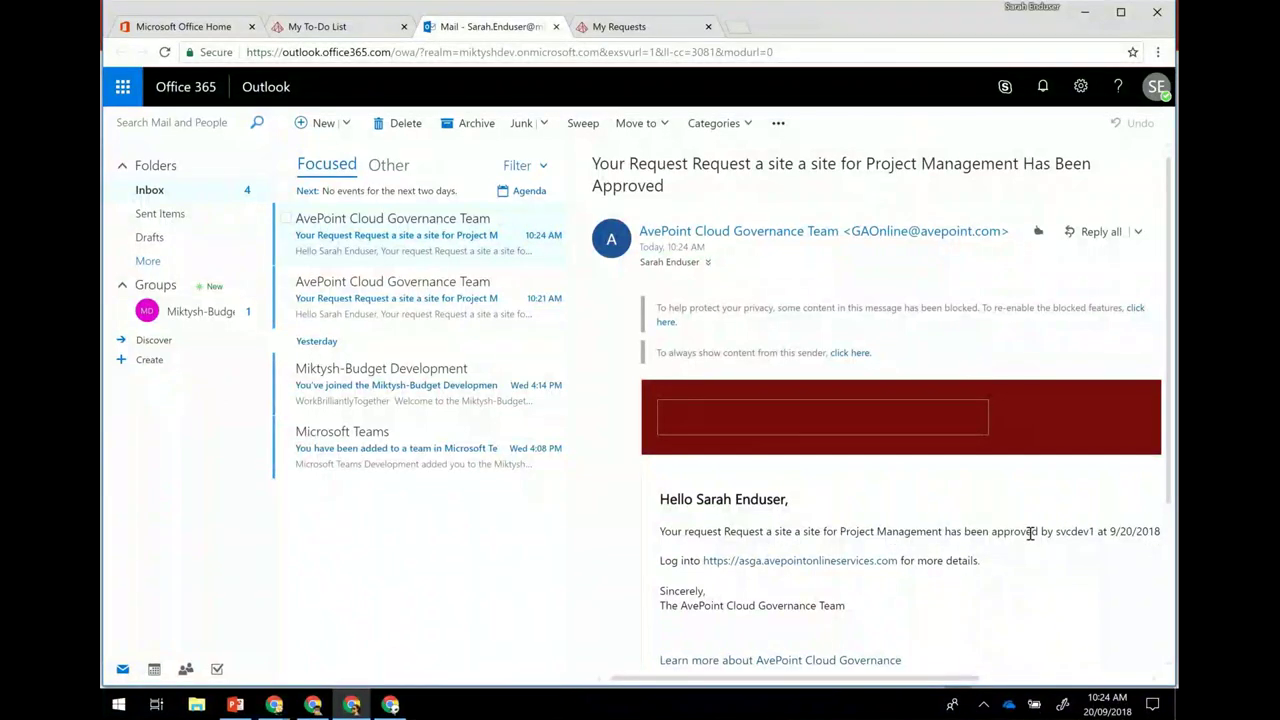
pyautogui.click(395, 316)
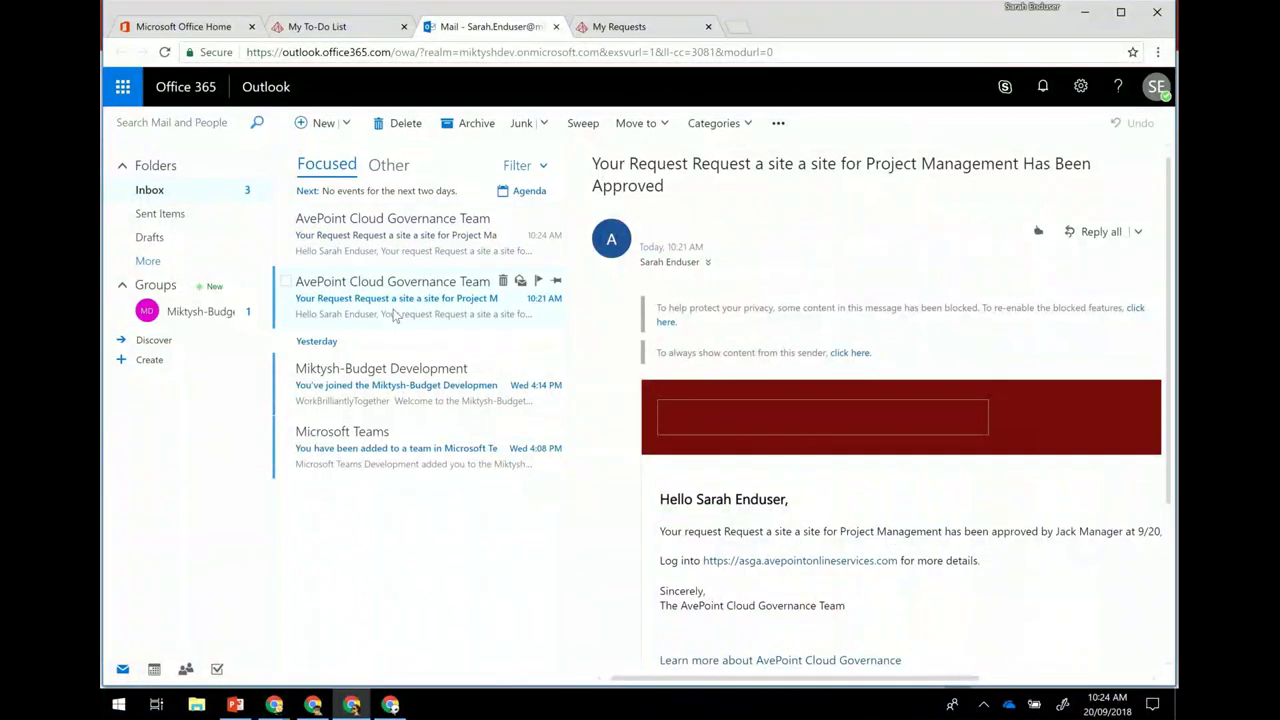
pyautogui.click(437, 240)
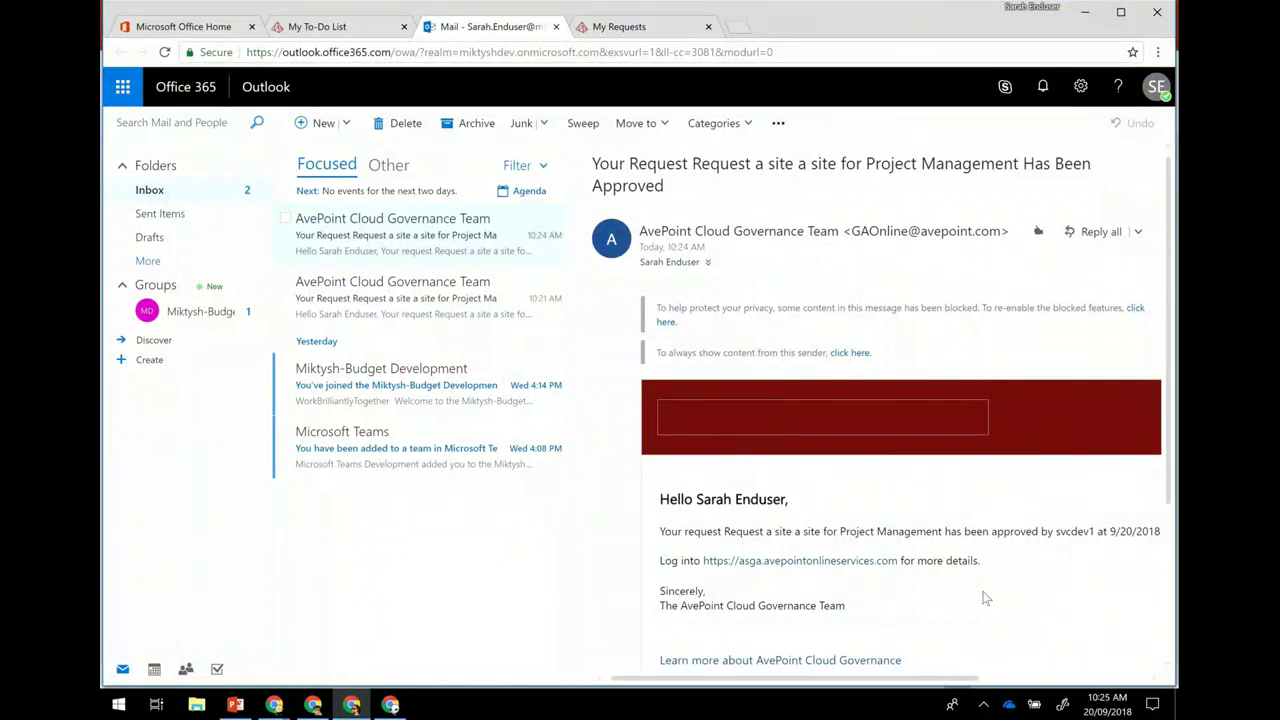
# Step: Switch to the service account's window and approve the pending Project Management request with the comment "Approved for provisioning"
pyautogui.click(390, 706)
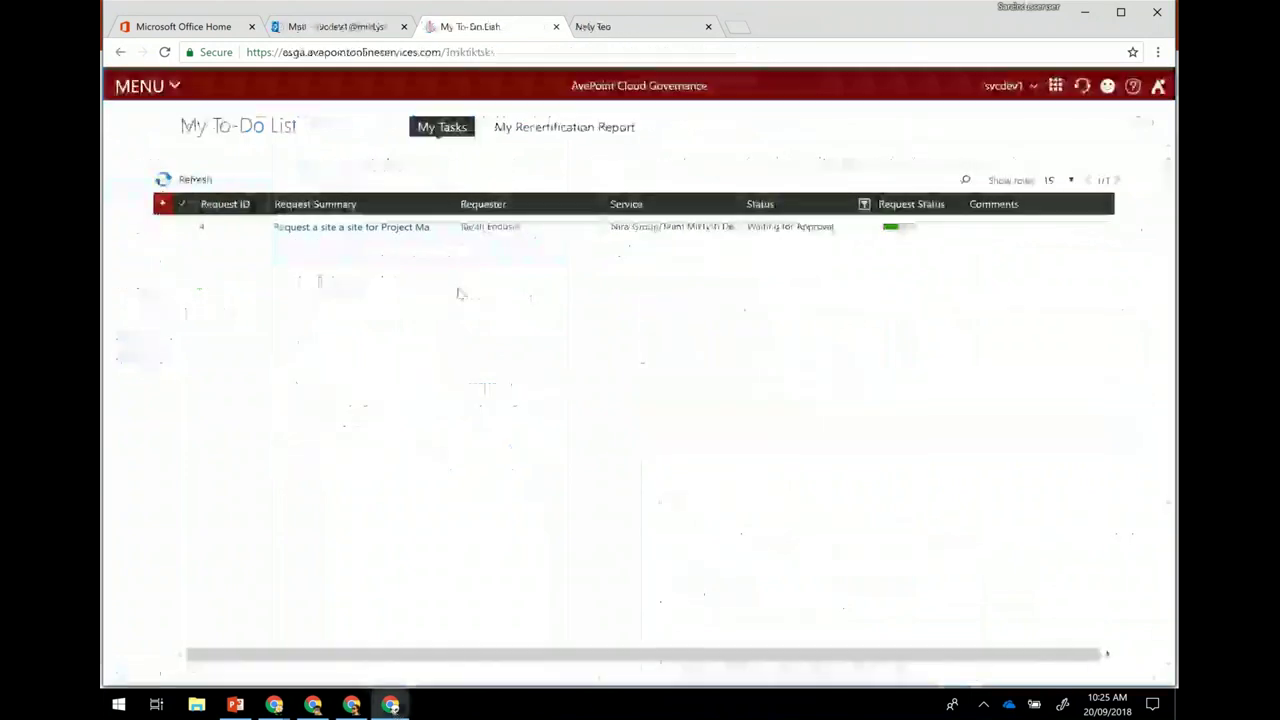
pyautogui.click(445, 232)
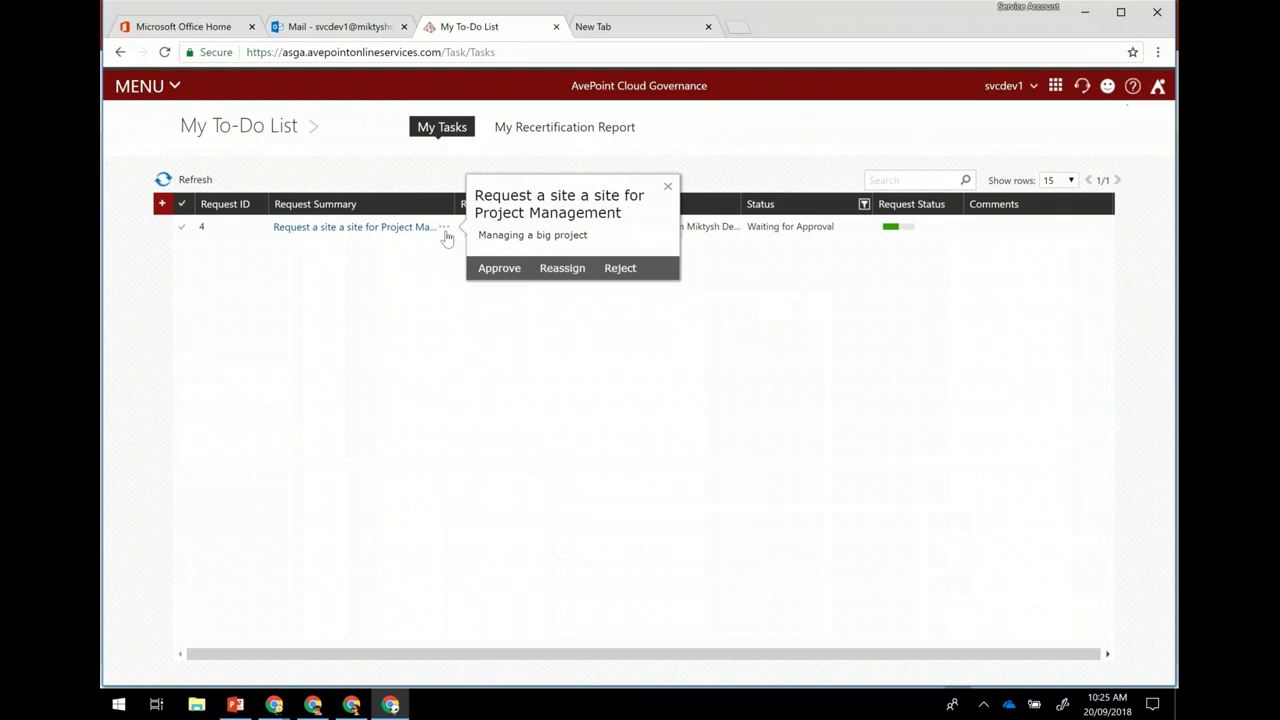
pyautogui.click(499, 268)
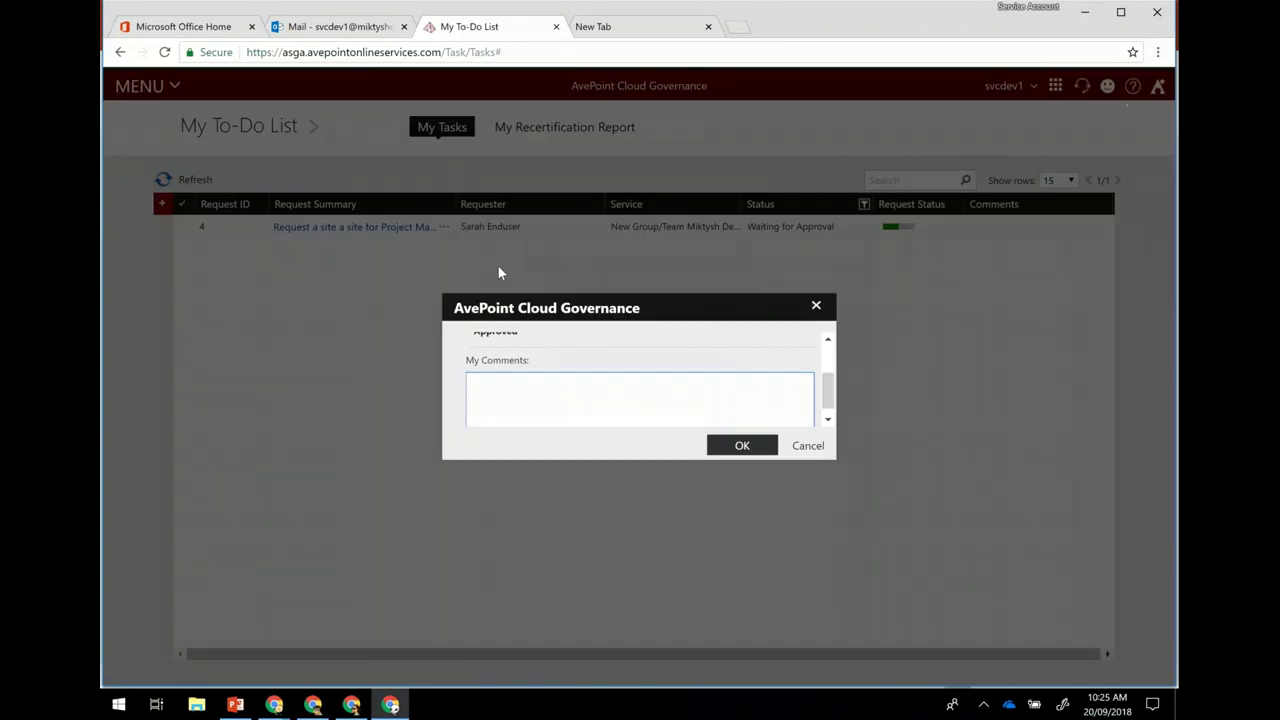
pyautogui.write('Approved for provisioning')
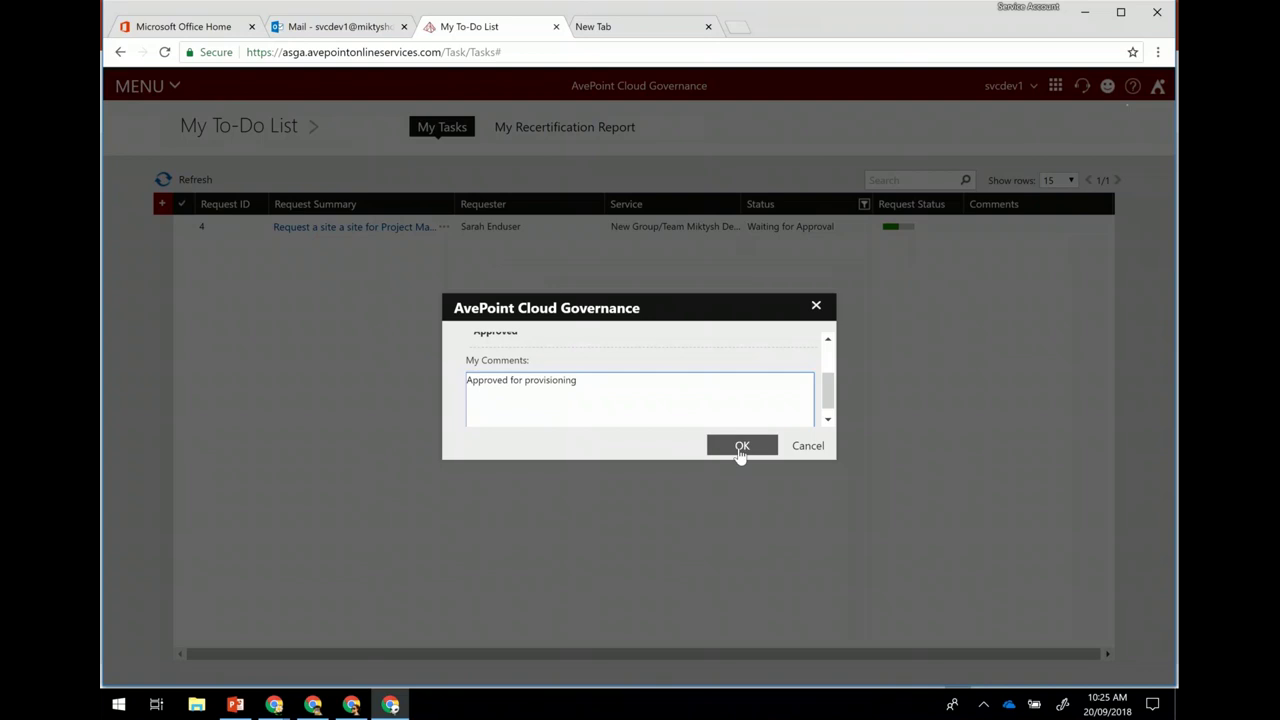
pyautogui.click(740, 447)
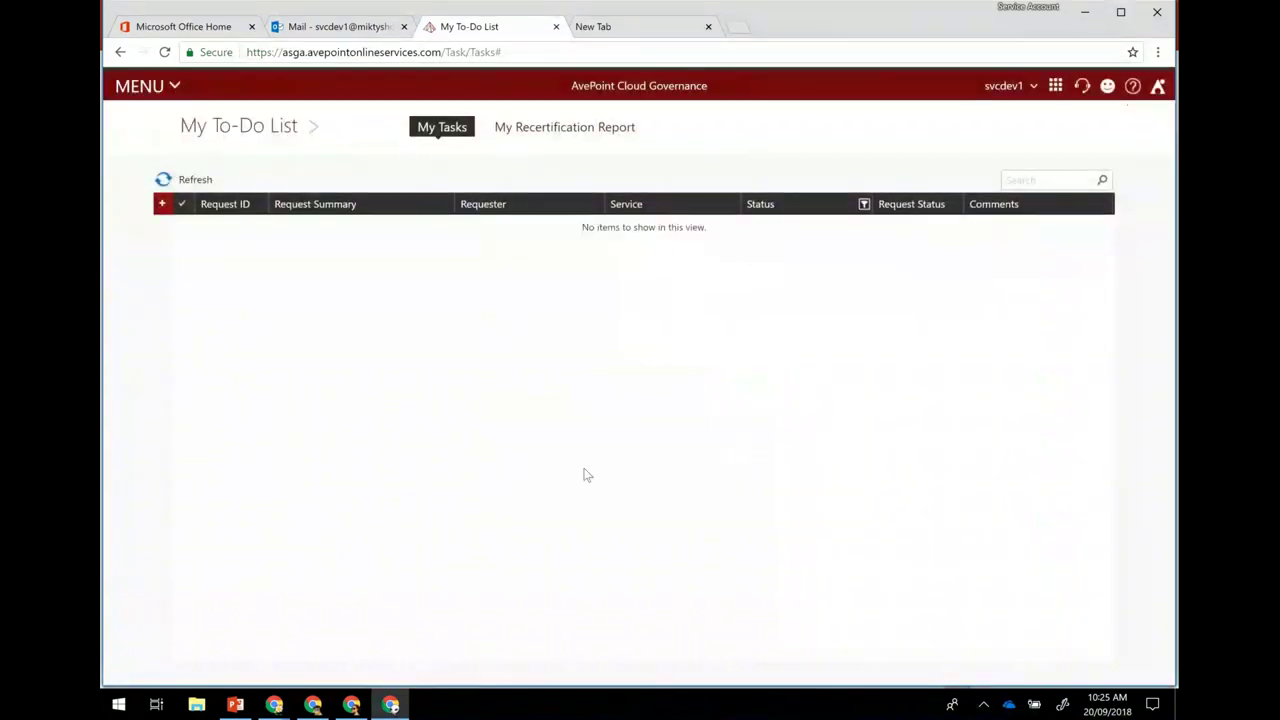
# Step: Read the requester's newest approval e-mail, and the manager's new-task e-mails for Work Health and Safety and Project Management
pyautogui.click(351, 705)
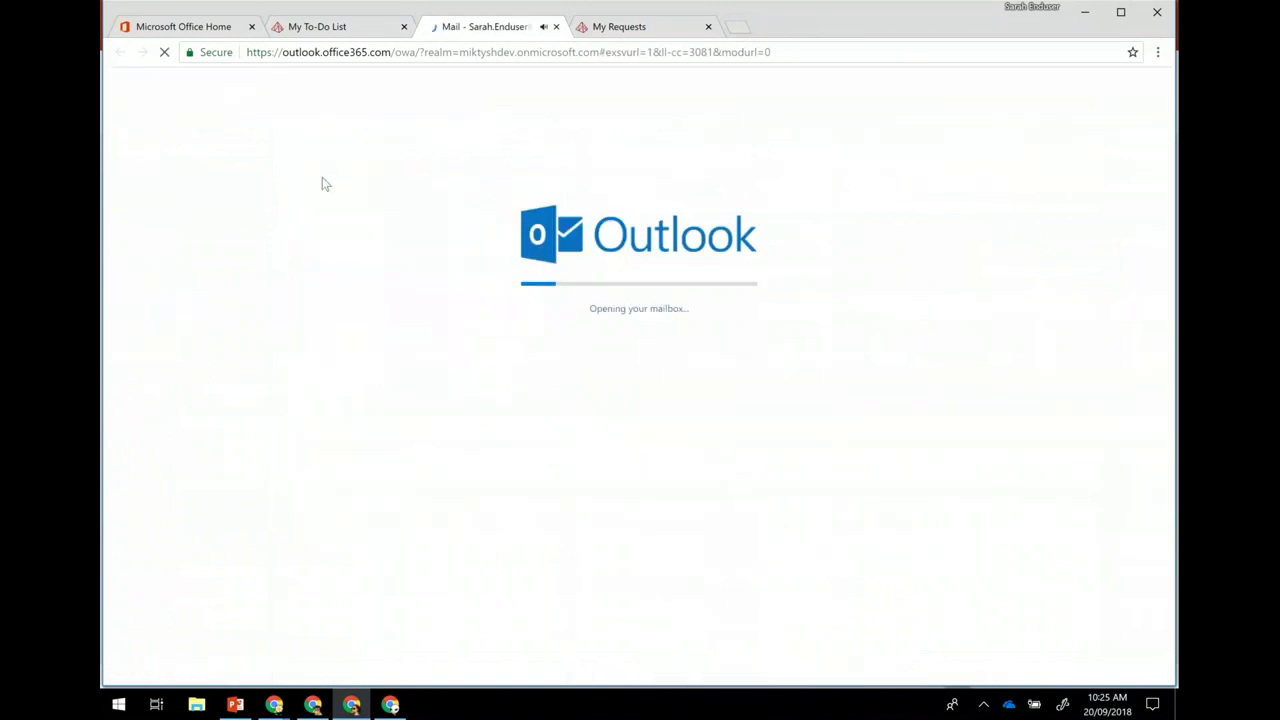
pyautogui.click(350, 240)
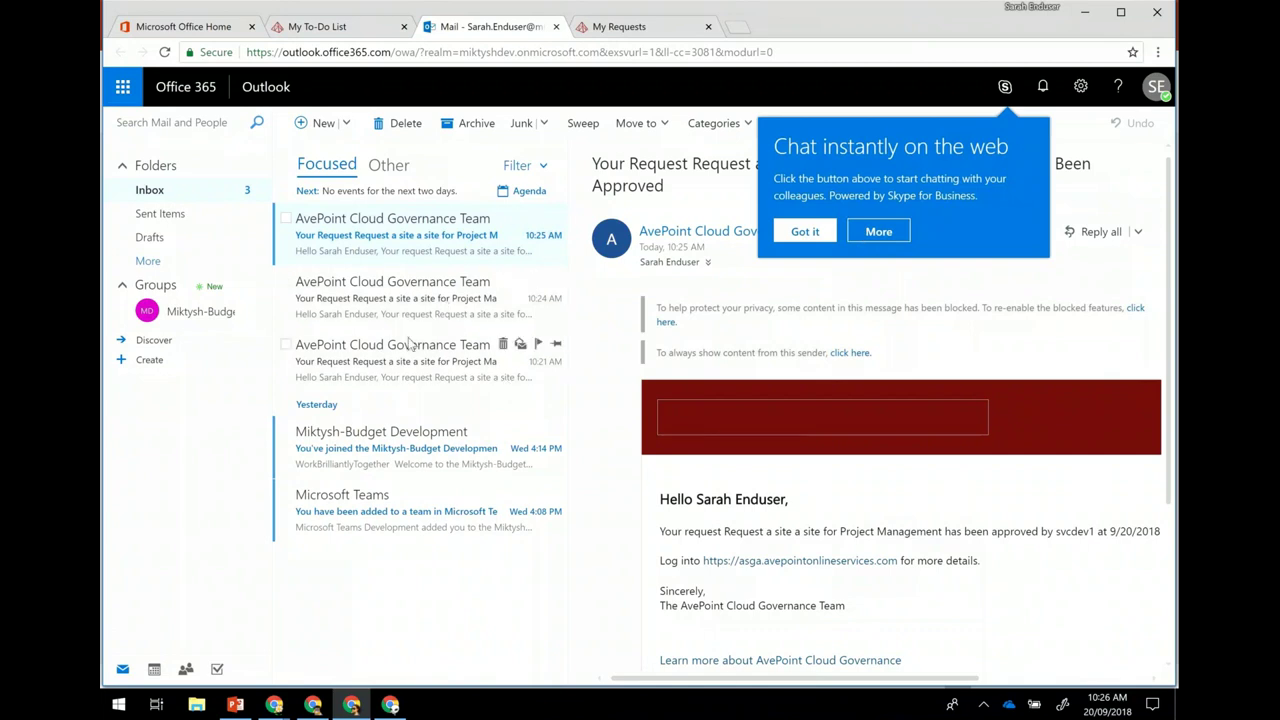
pyautogui.click(312, 704)
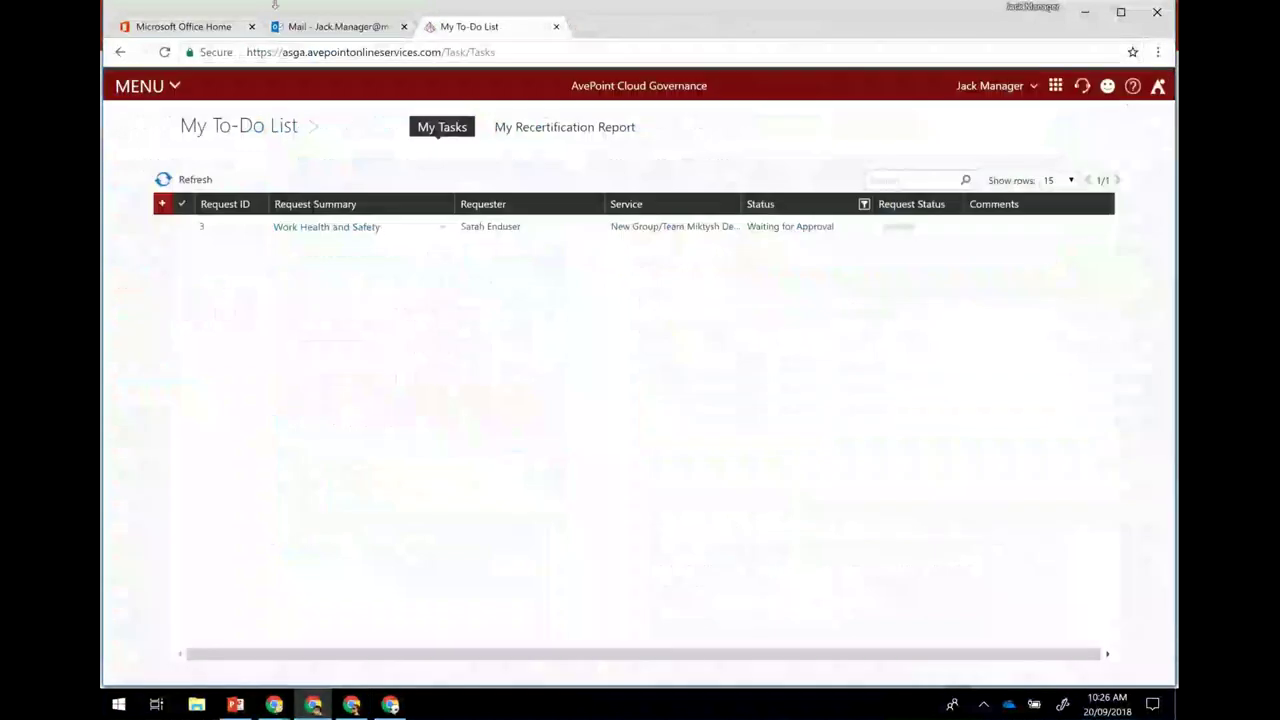
pyautogui.click(330, 30)
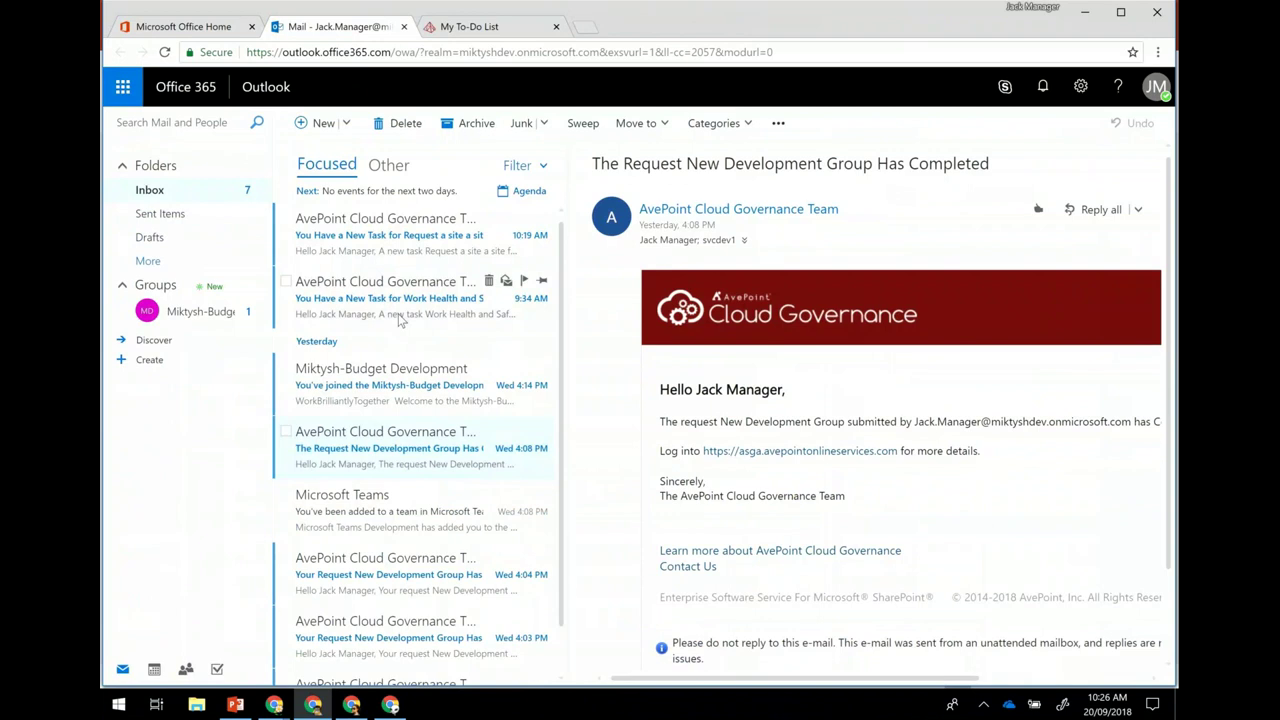
pyautogui.click(399, 318)
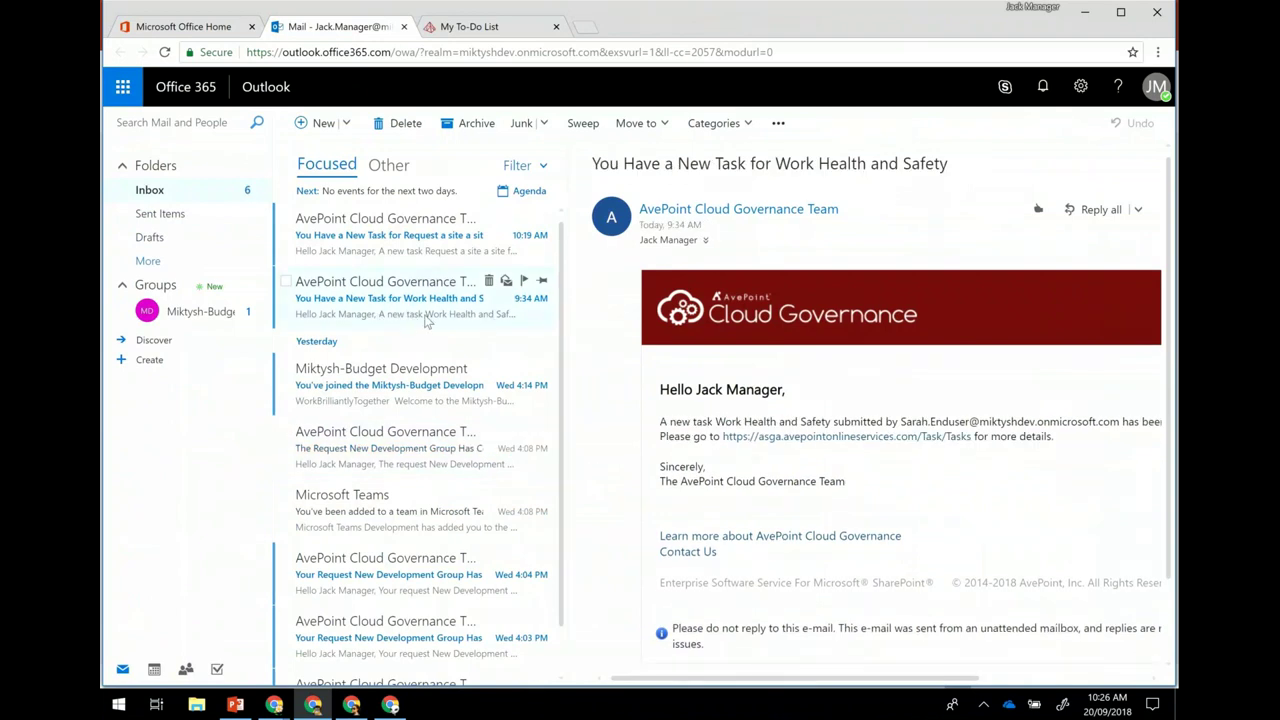
pyautogui.click(425, 246)
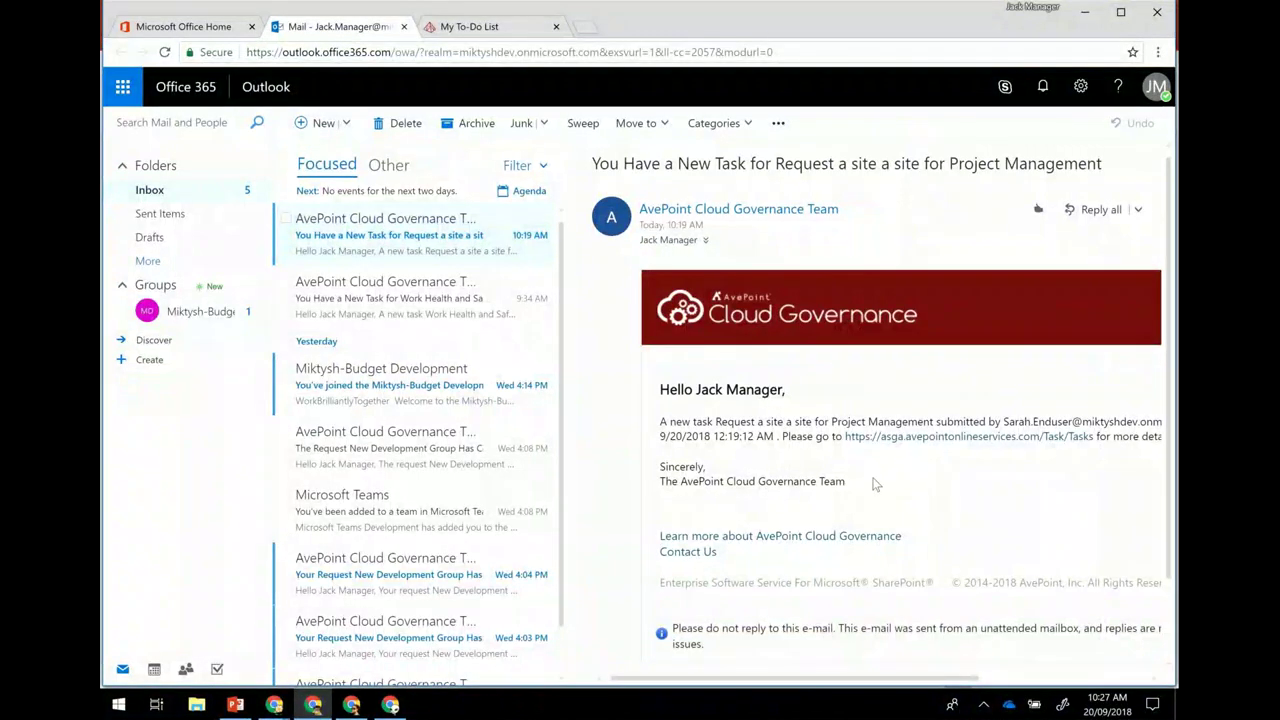
# Step: Check the requester's inbox again, and view the My To-Do List overviews of the service account and the requester
pyautogui.click(350, 706)
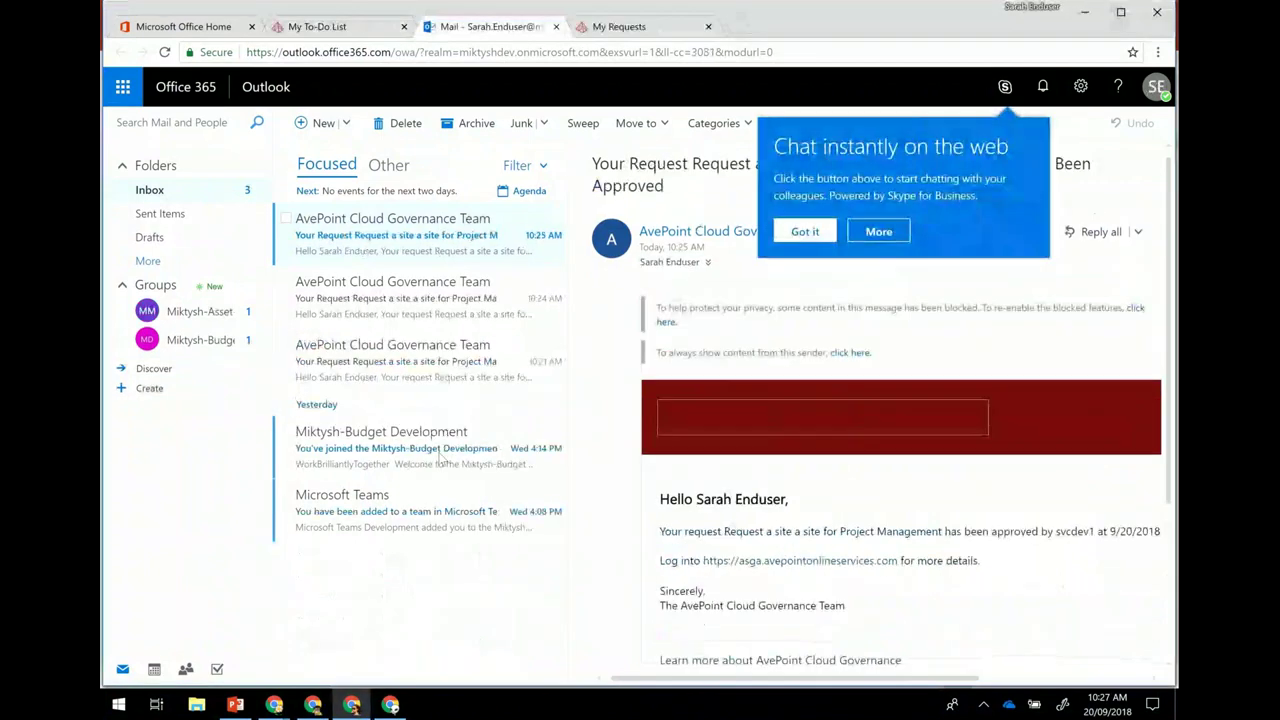
pyautogui.click(390, 706)
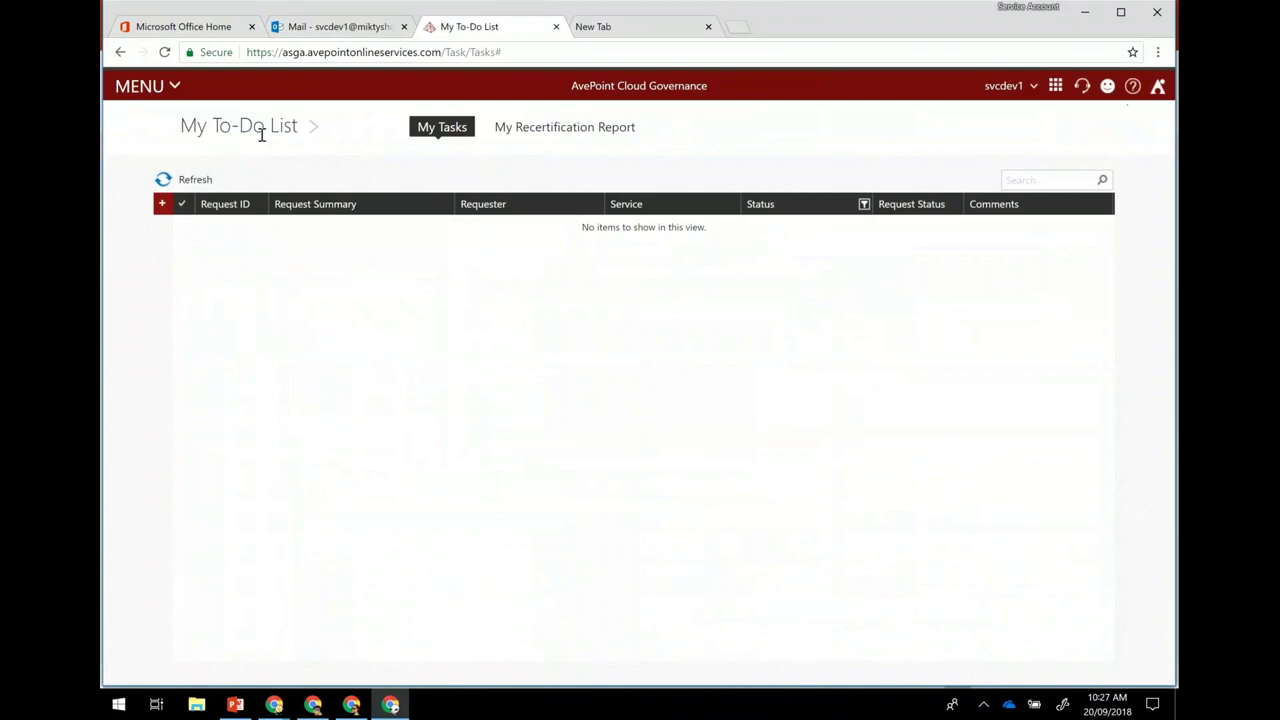
pyautogui.click(172, 90)
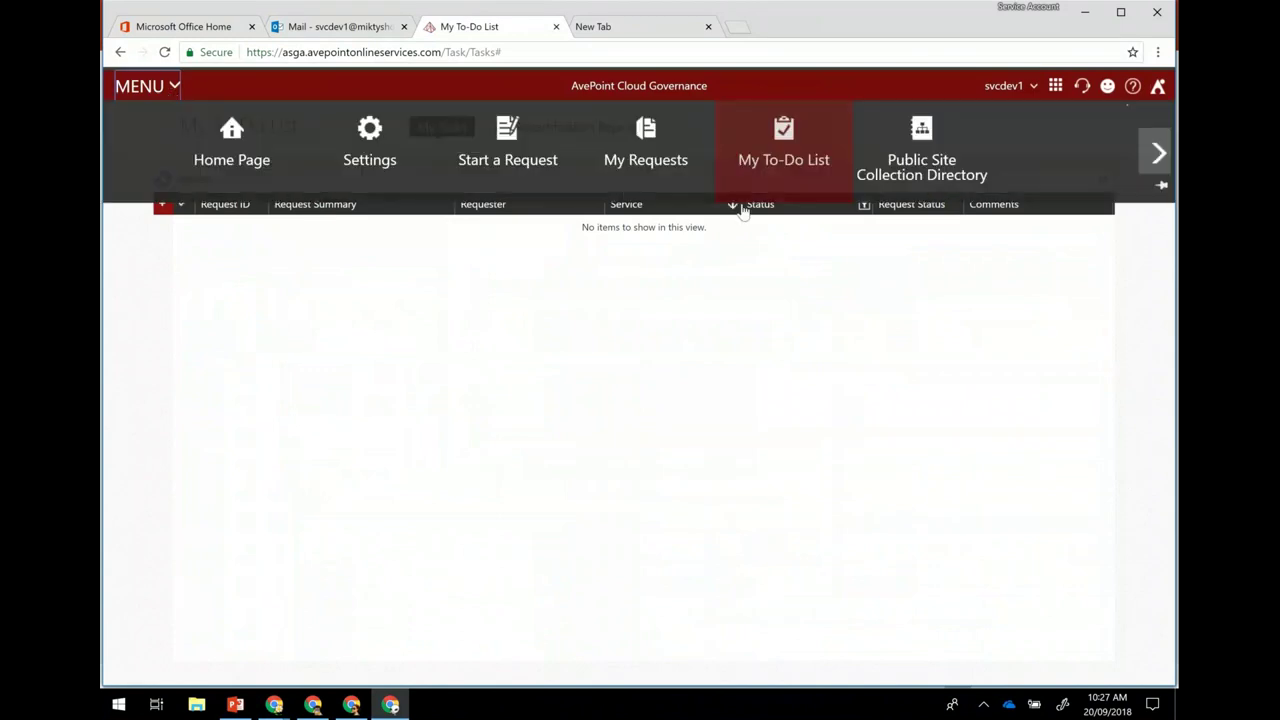
pyautogui.click(756, 165)
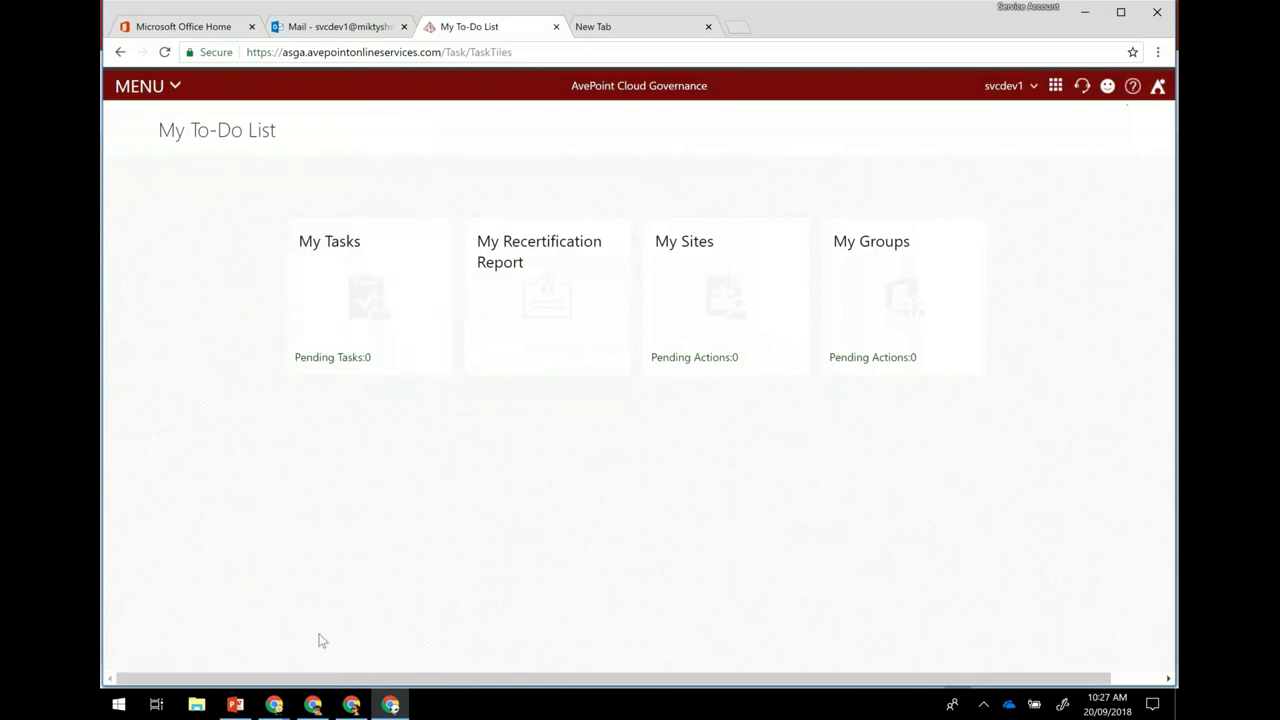
pyautogui.click(352, 706)
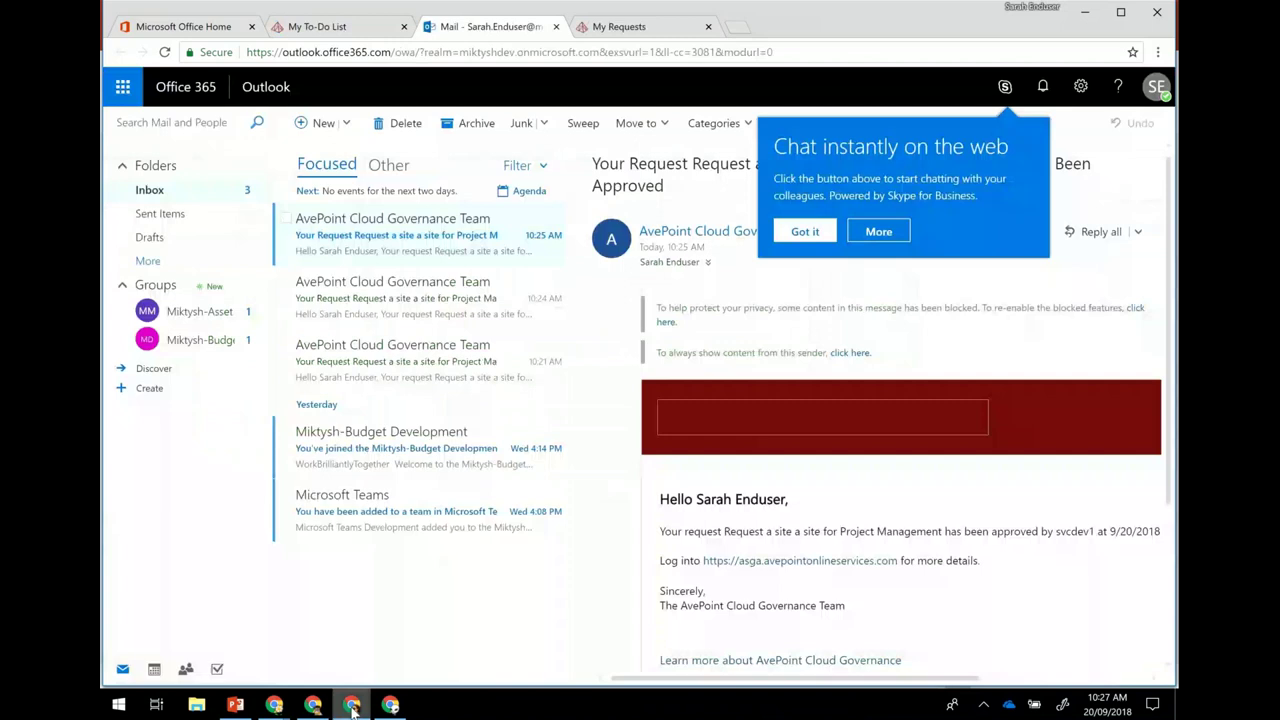
pyautogui.click(337, 27)
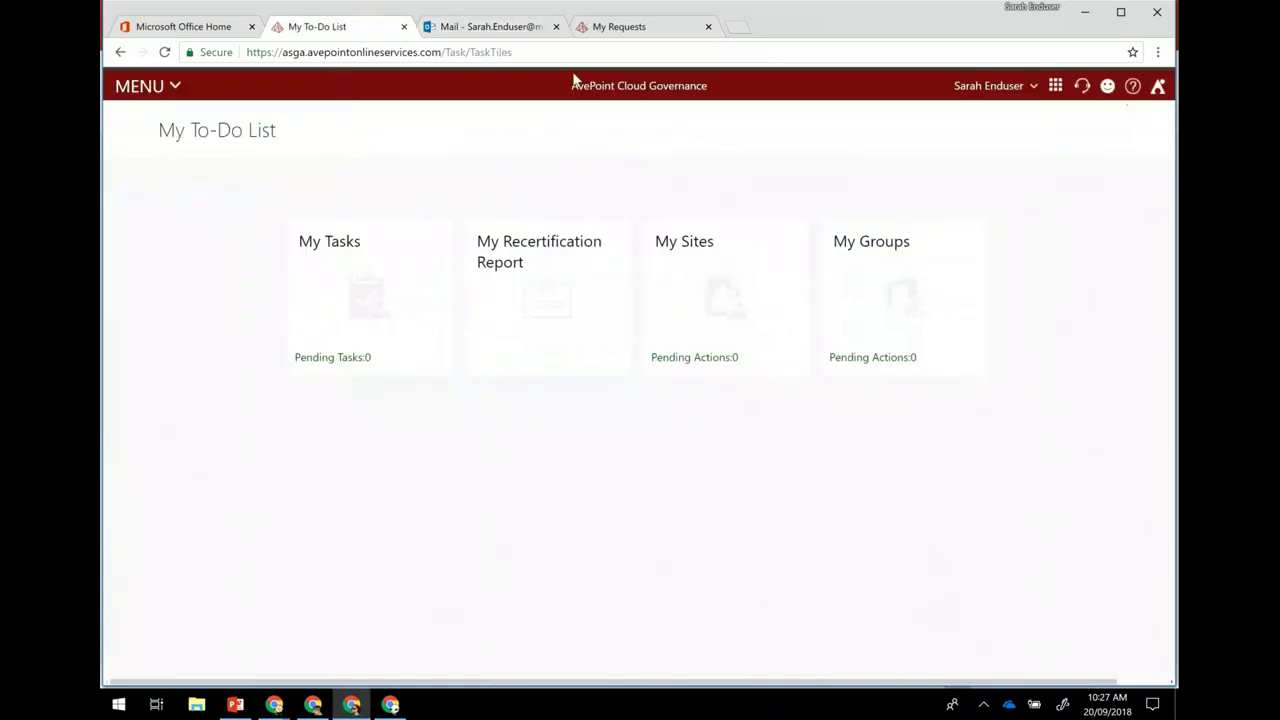
# Step: Close the Work Health and Safety details to examine the requester's submitted requests, and return to the requester's mailbox
pyautogui.click(625, 31)
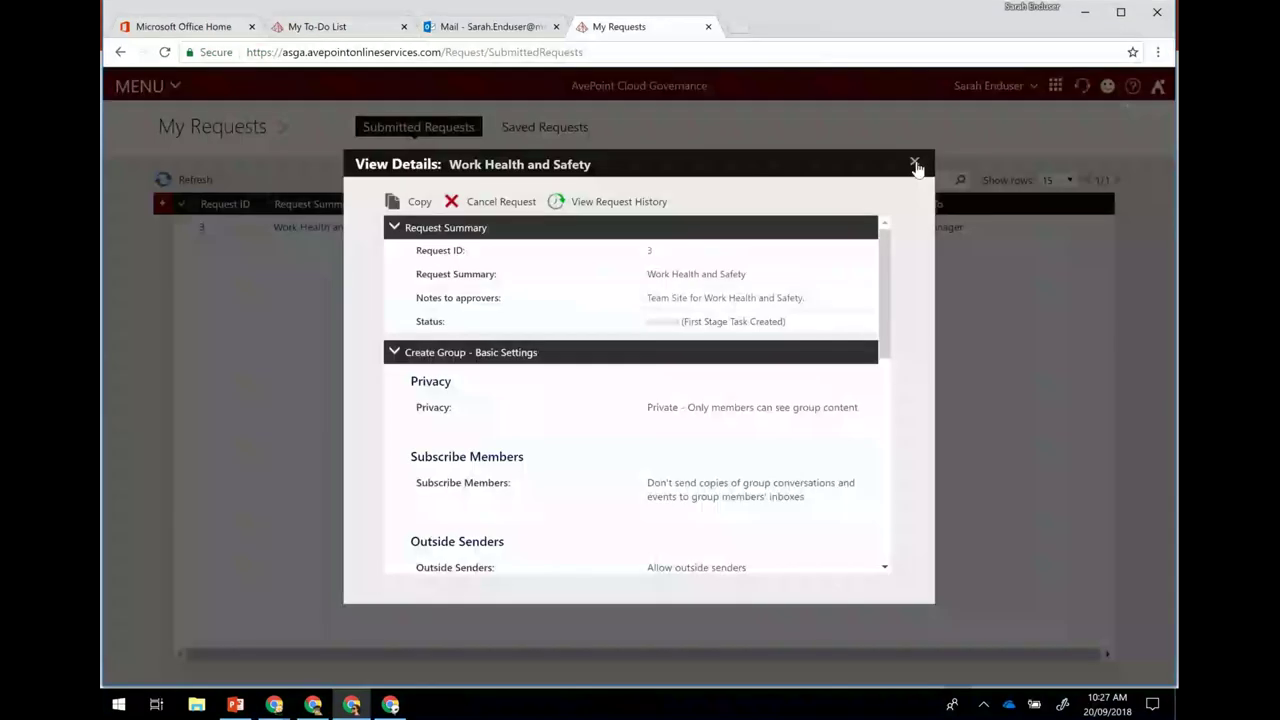
pyautogui.click(914, 164)
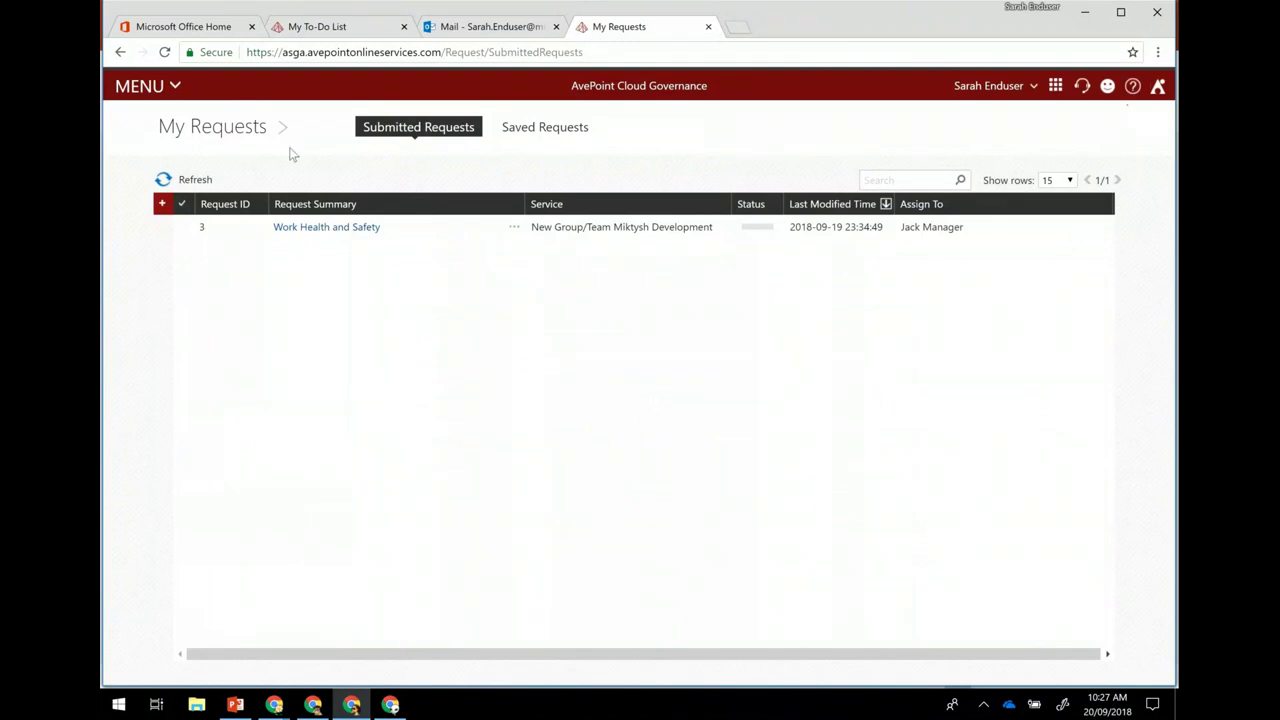
pyautogui.click(162, 94)
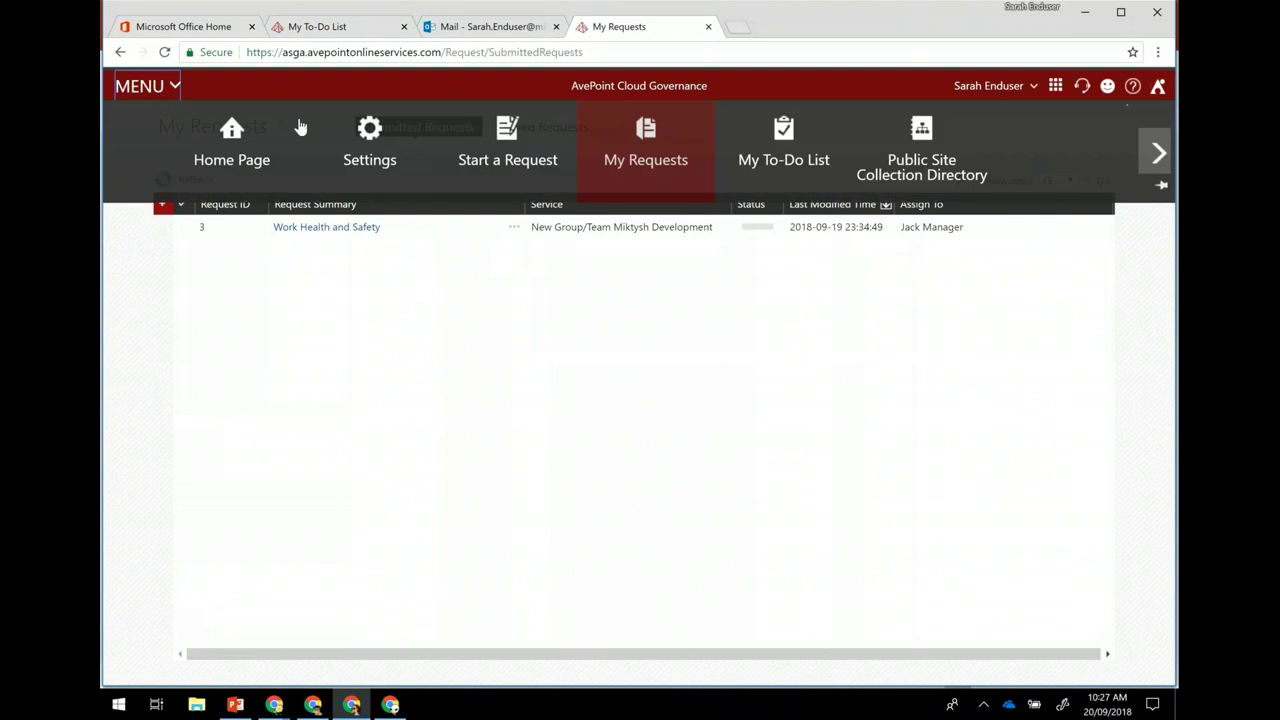
pyautogui.click(498, 316)
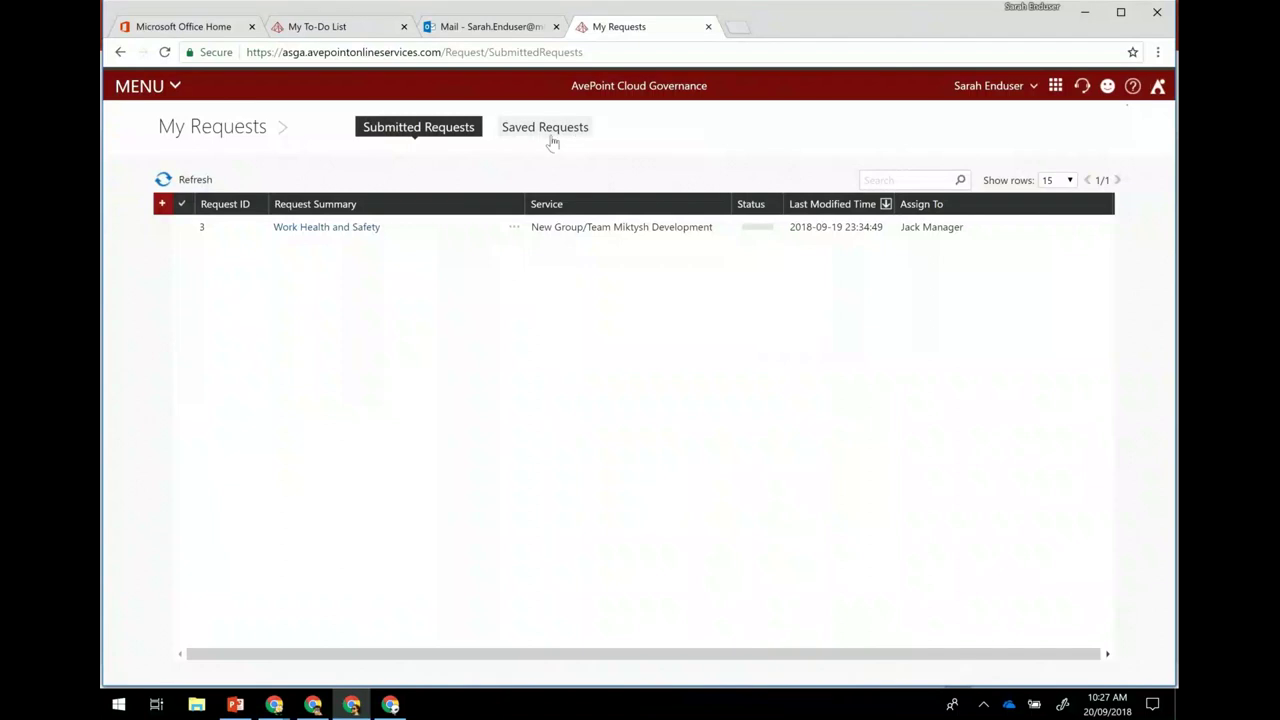
pyautogui.click(486, 30)
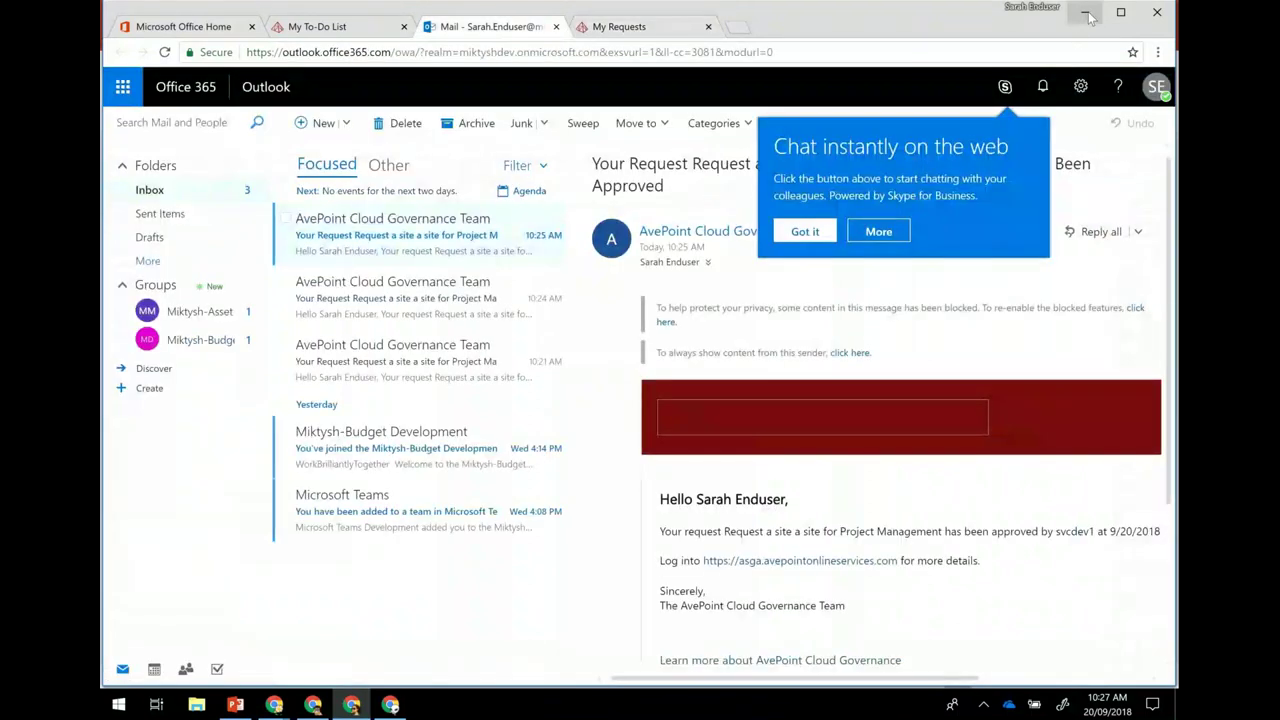
# Step: Open My Sites for the service account and the pending site actions for the requester
pyautogui.click(1086, 13)
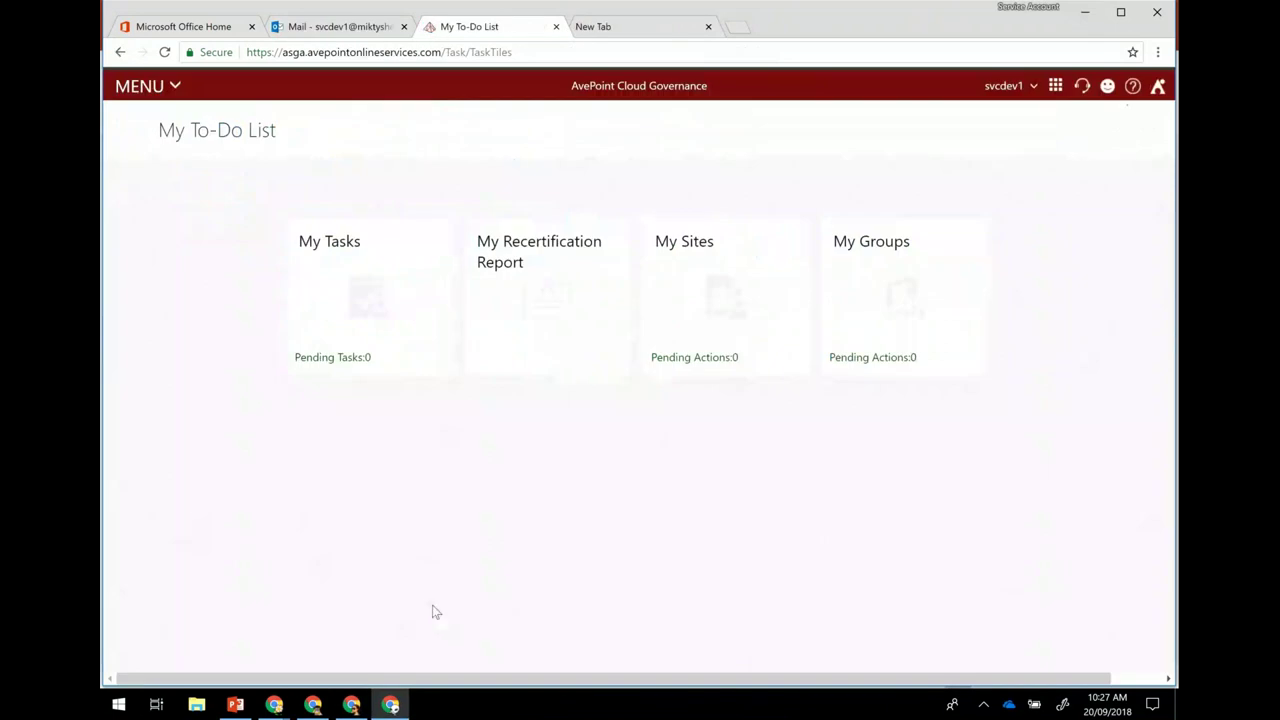
pyautogui.click(724, 333)
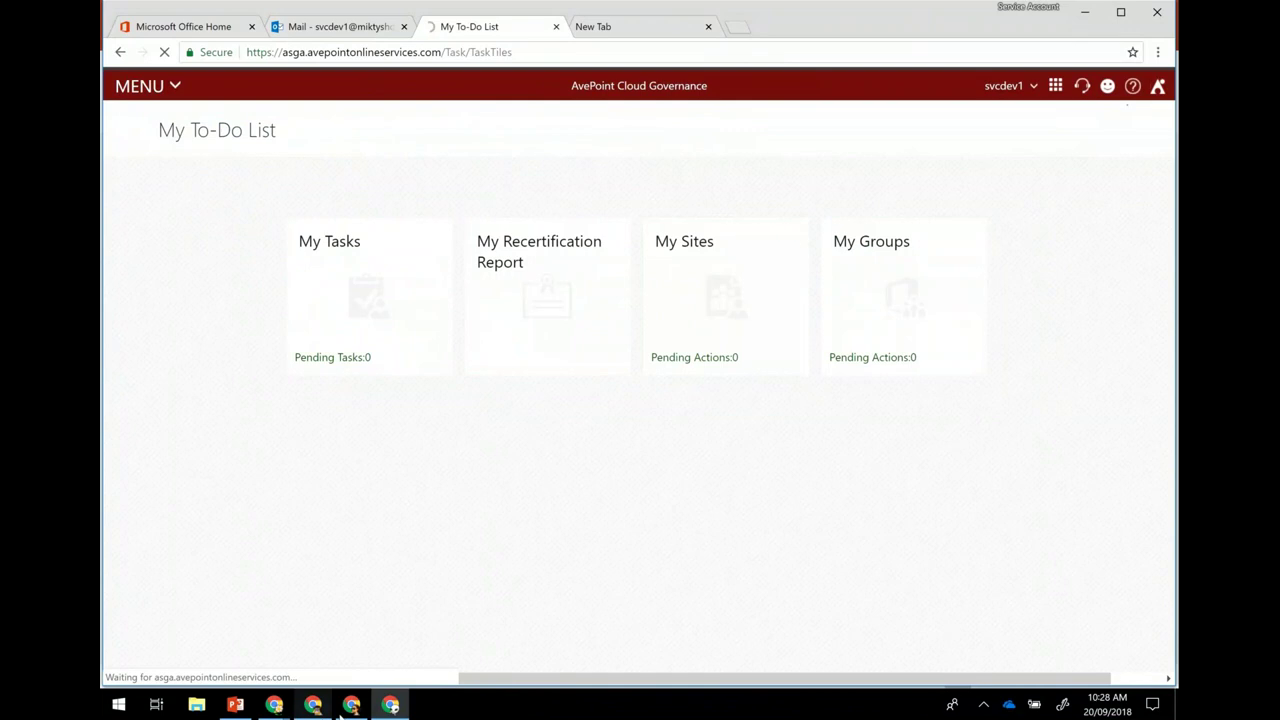
pyautogui.click(351, 705)
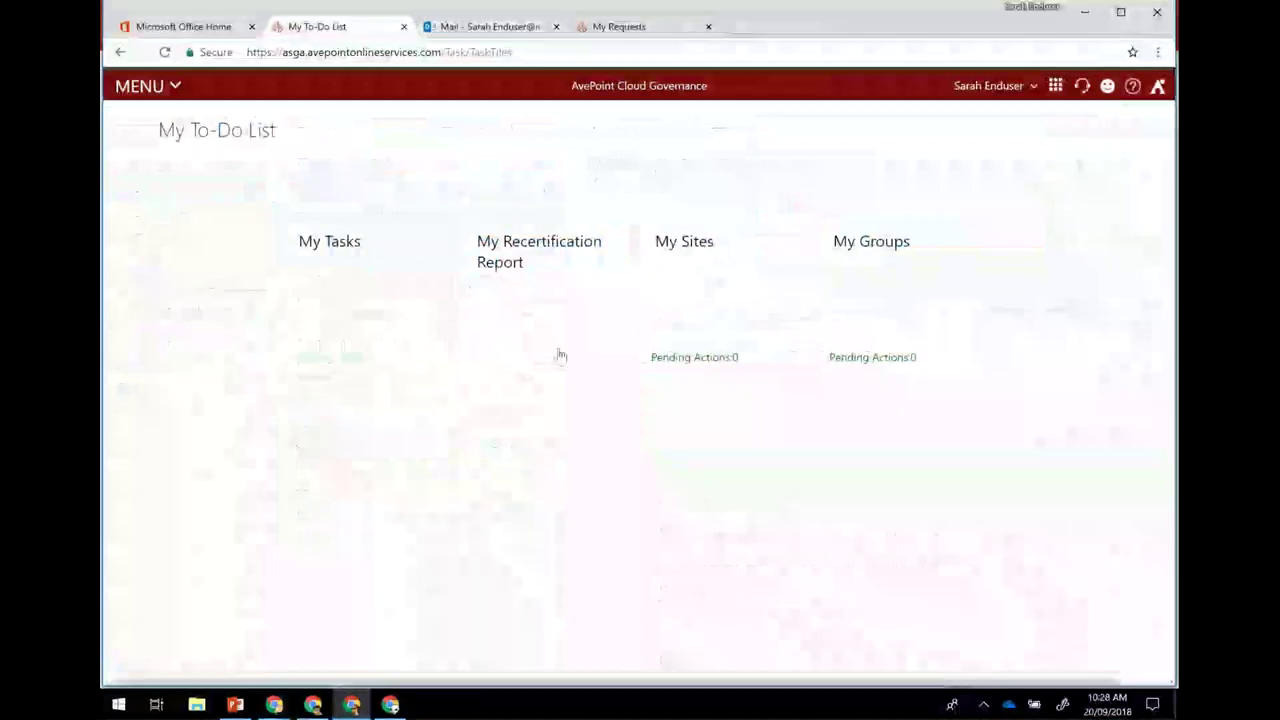
pyautogui.click(719, 338)
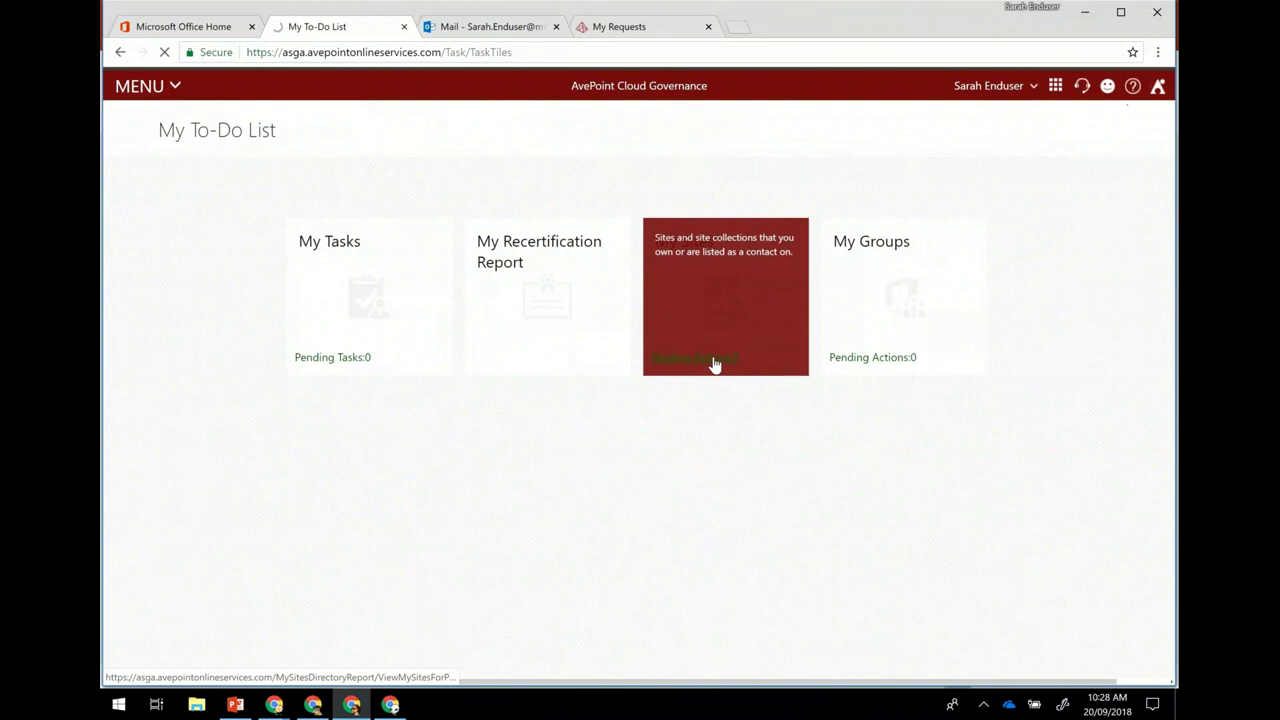
pyautogui.click(715, 365)
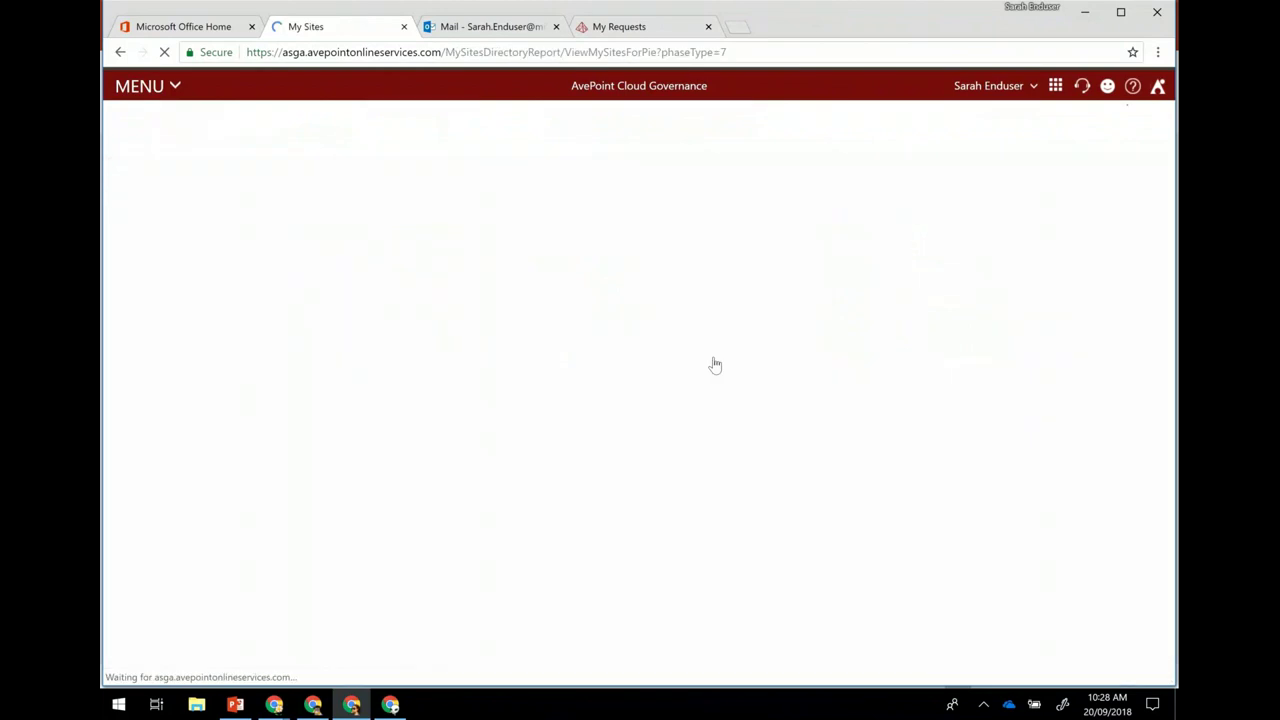
# Step: Switch to the service account's session, open the policy settings, and deactivate the Group/Team Provisioning Policy
pyautogui.click(391, 705)
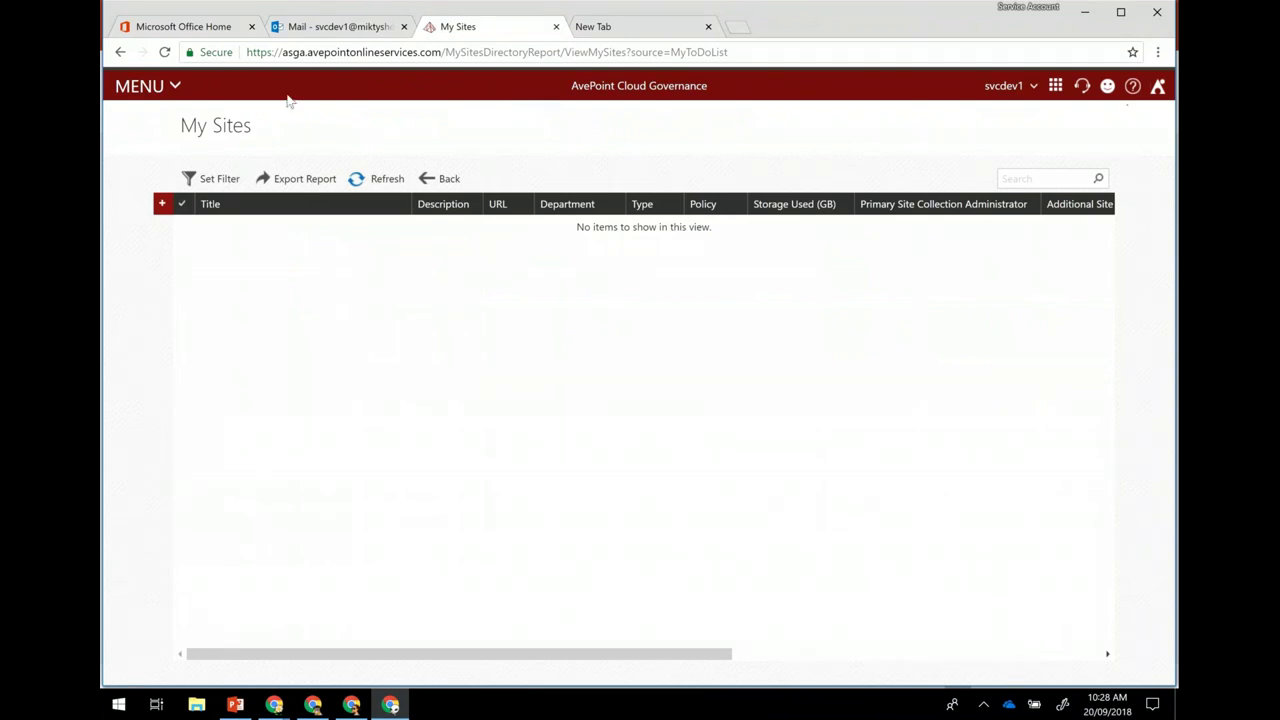
pyautogui.click(165, 88)
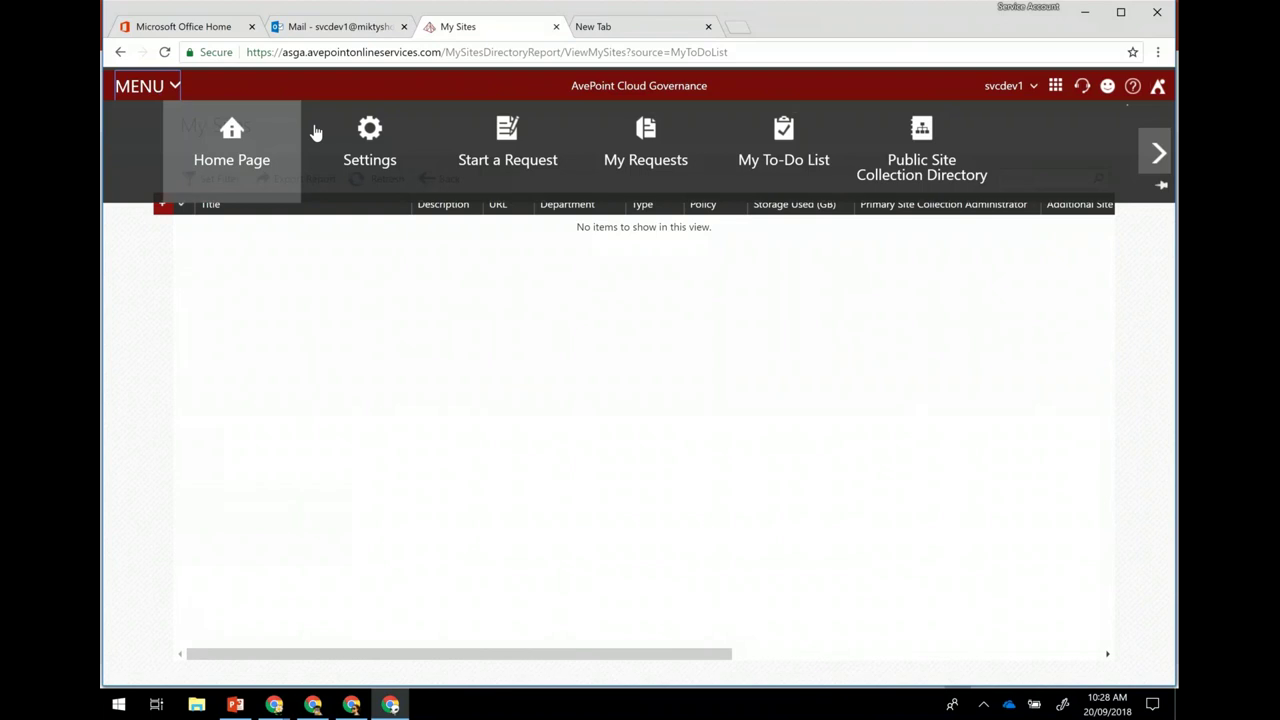
pyautogui.click(366, 148)
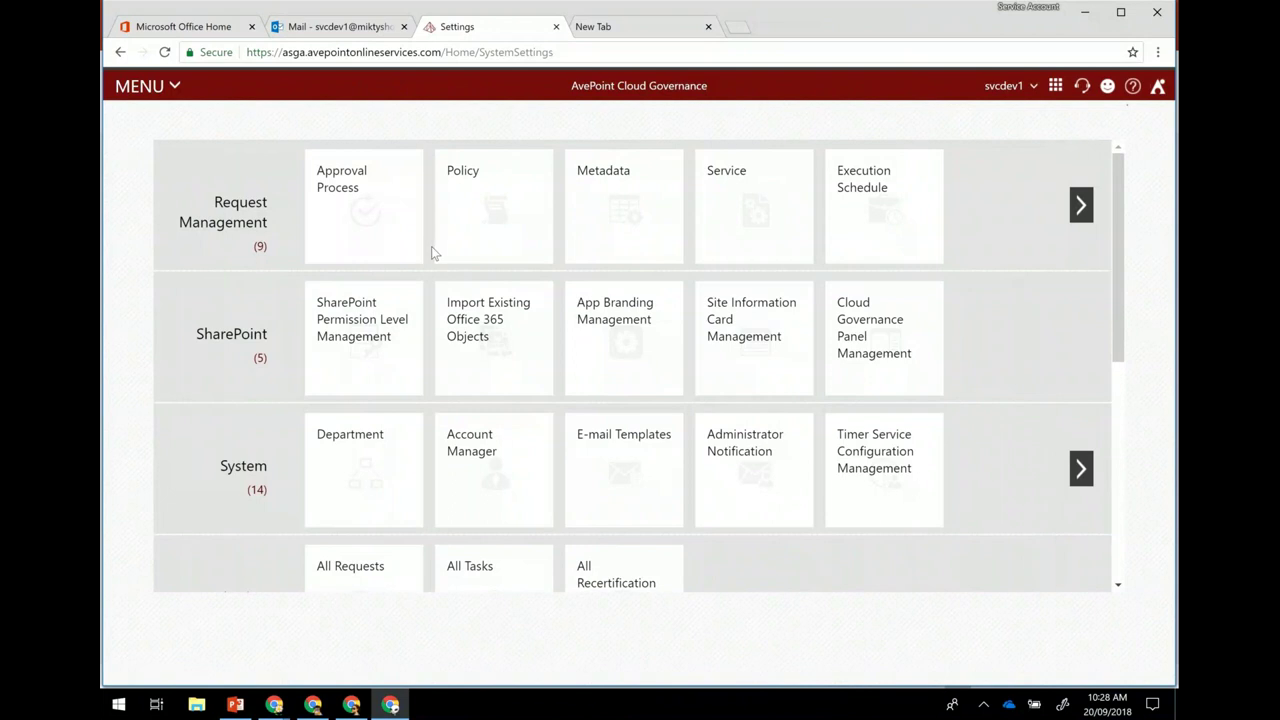
pyautogui.click(497, 232)
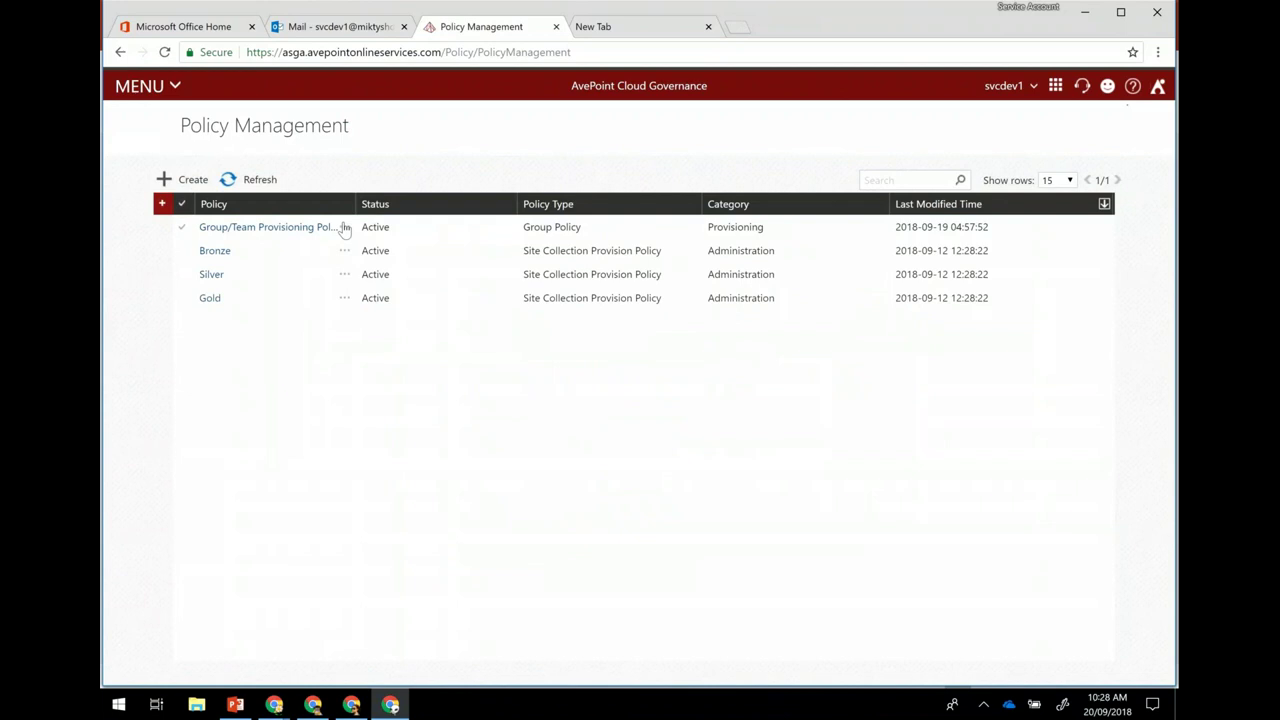
pyautogui.click(344, 227)
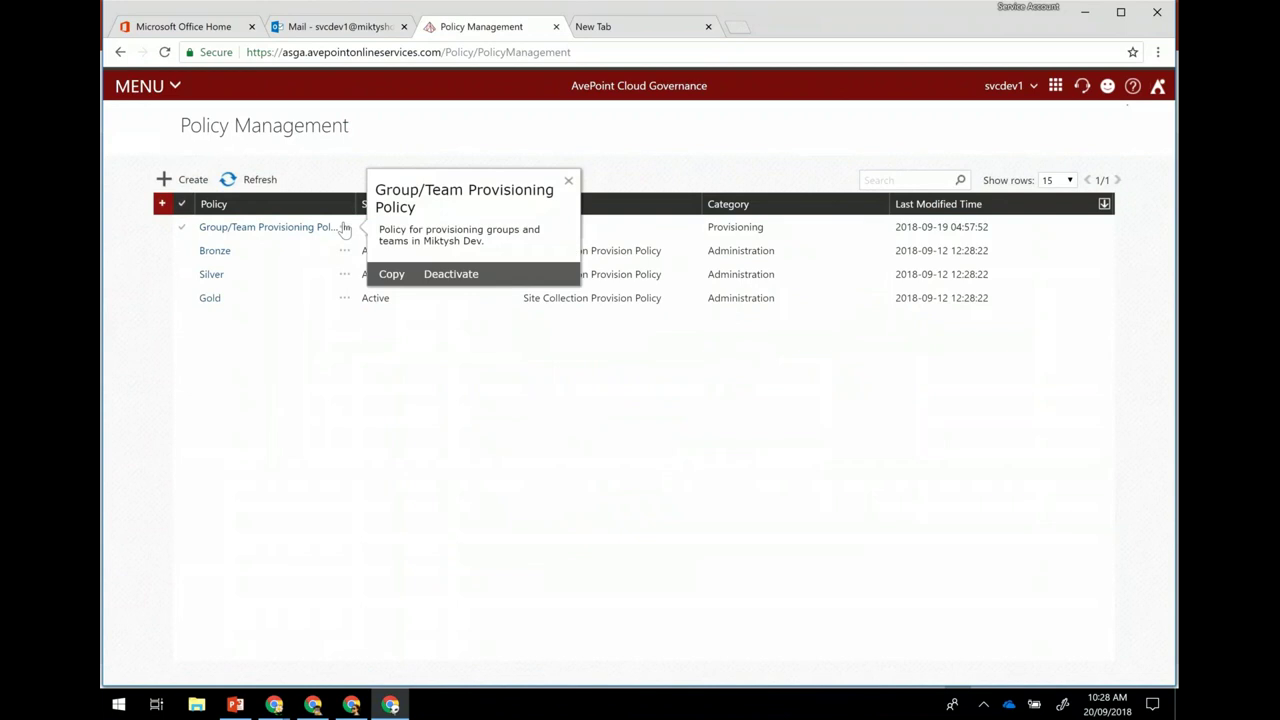
pyautogui.click(445, 274)
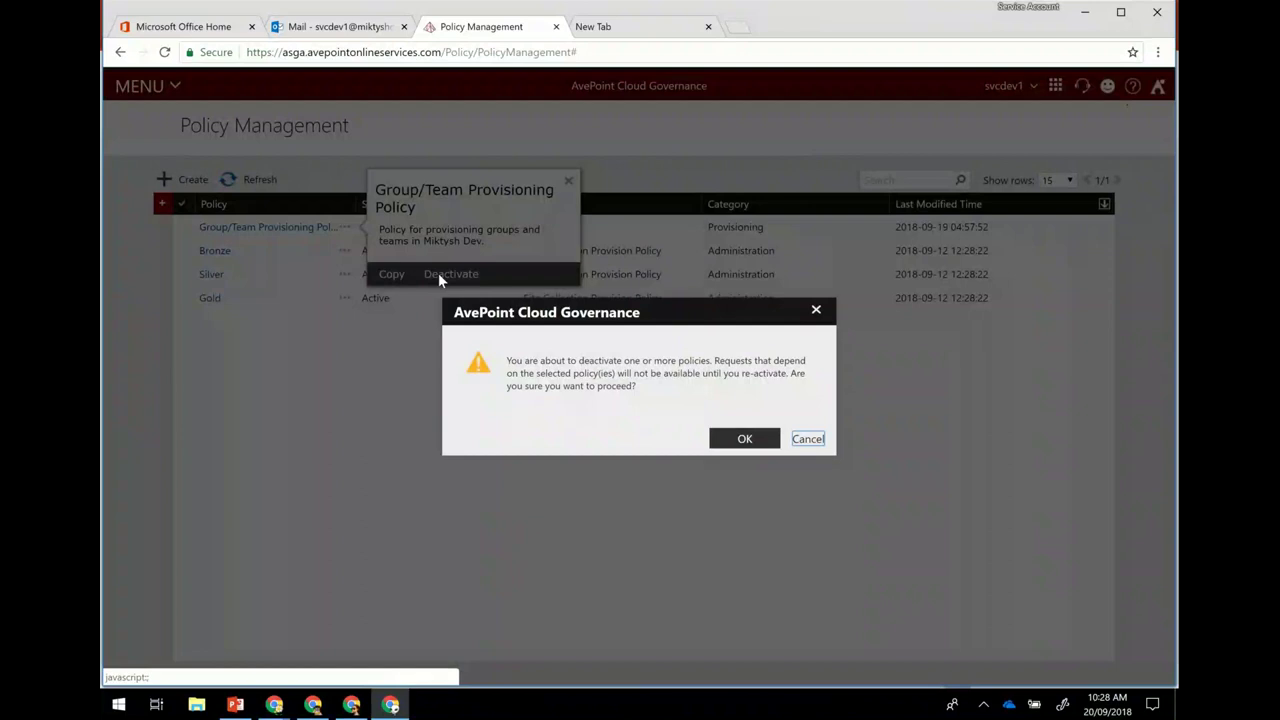
pyautogui.click(737, 439)
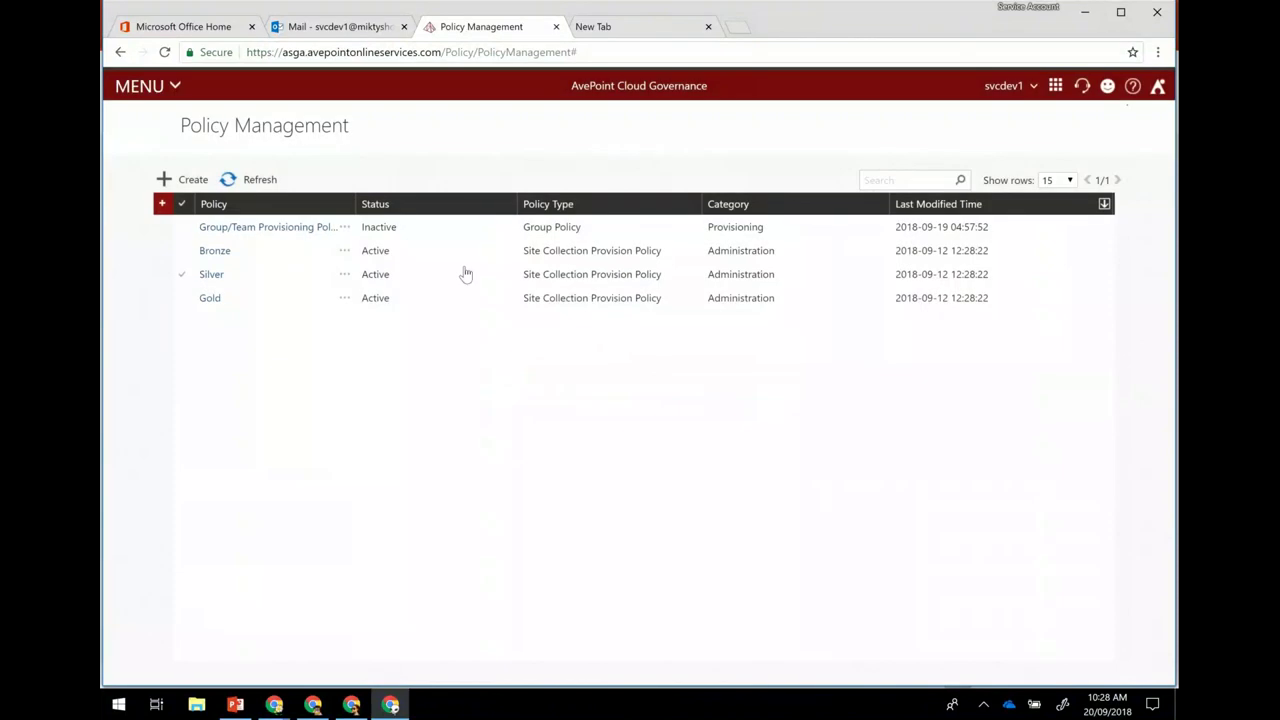
# Step: Open the Group/Team Provisioning Policy for editing and examine its site quota, lifecycle request types and default approval process
pyautogui.click(292, 229)
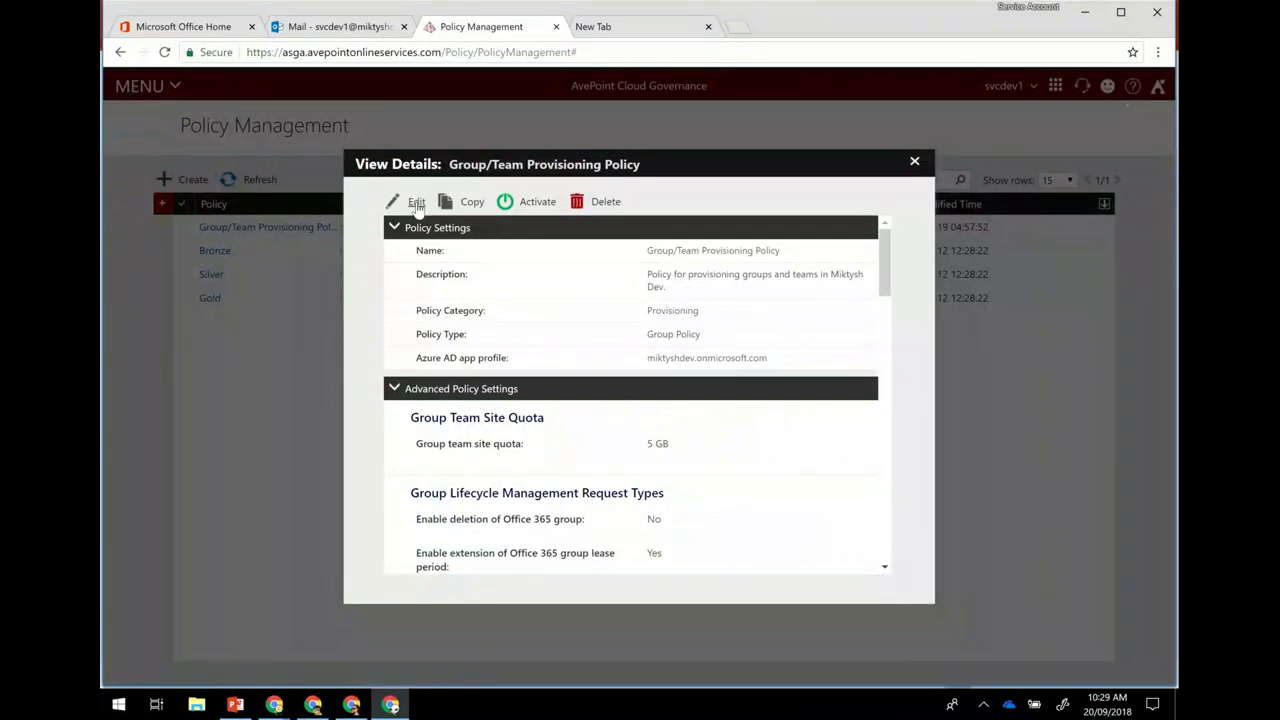
pyautogui.click(417, 203)
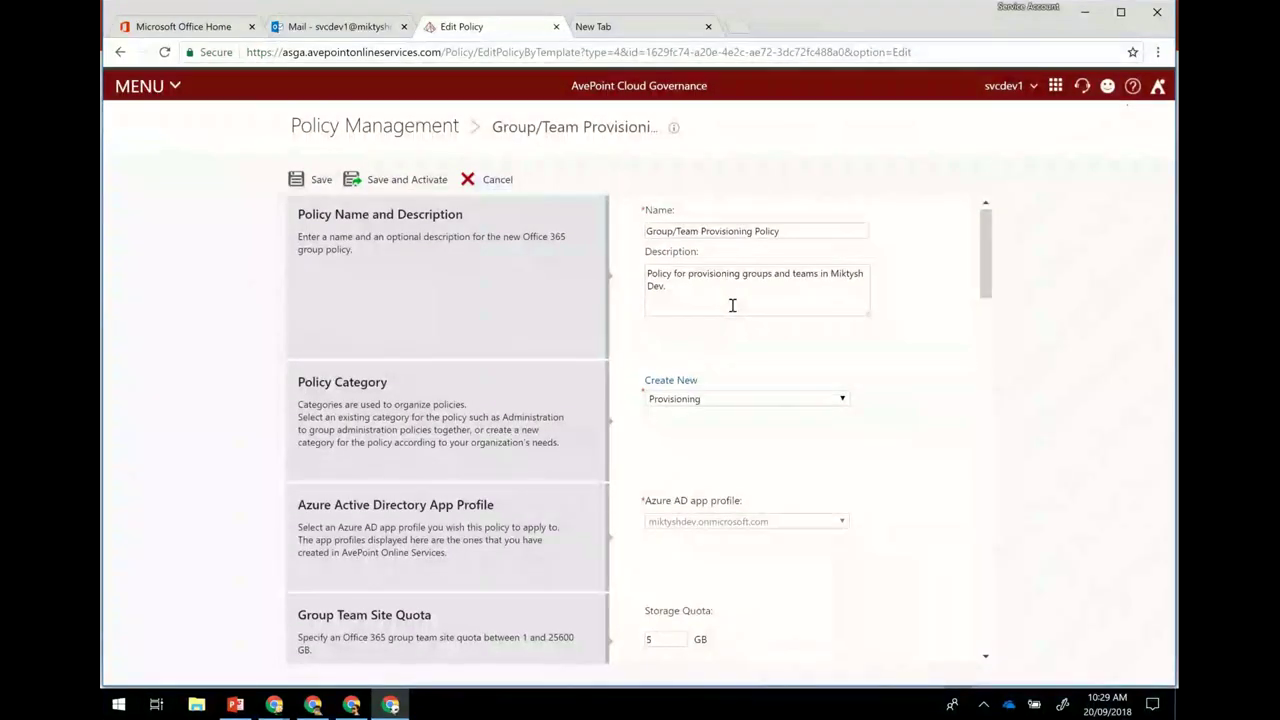
pyautogui.scroll(-2, 732, 305)
pyautogui.scroll(-1, 732, 311)
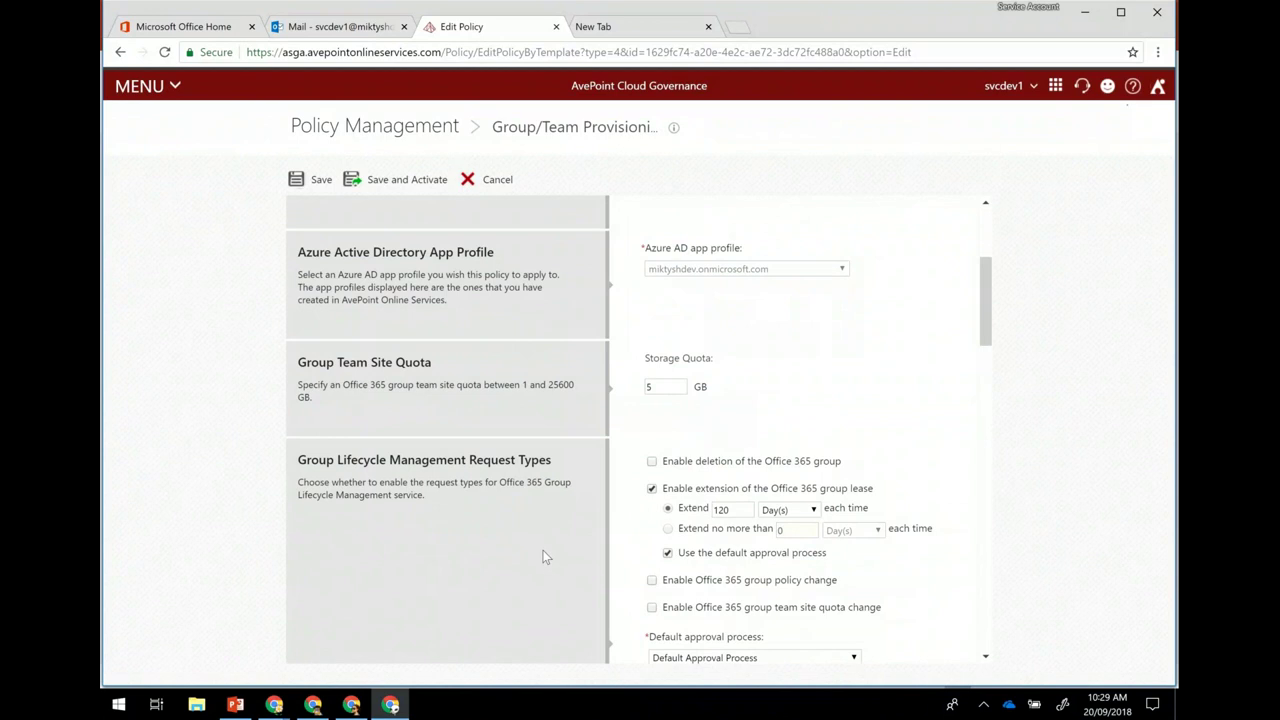
pyautogui.scroll(-1, 545, 557)
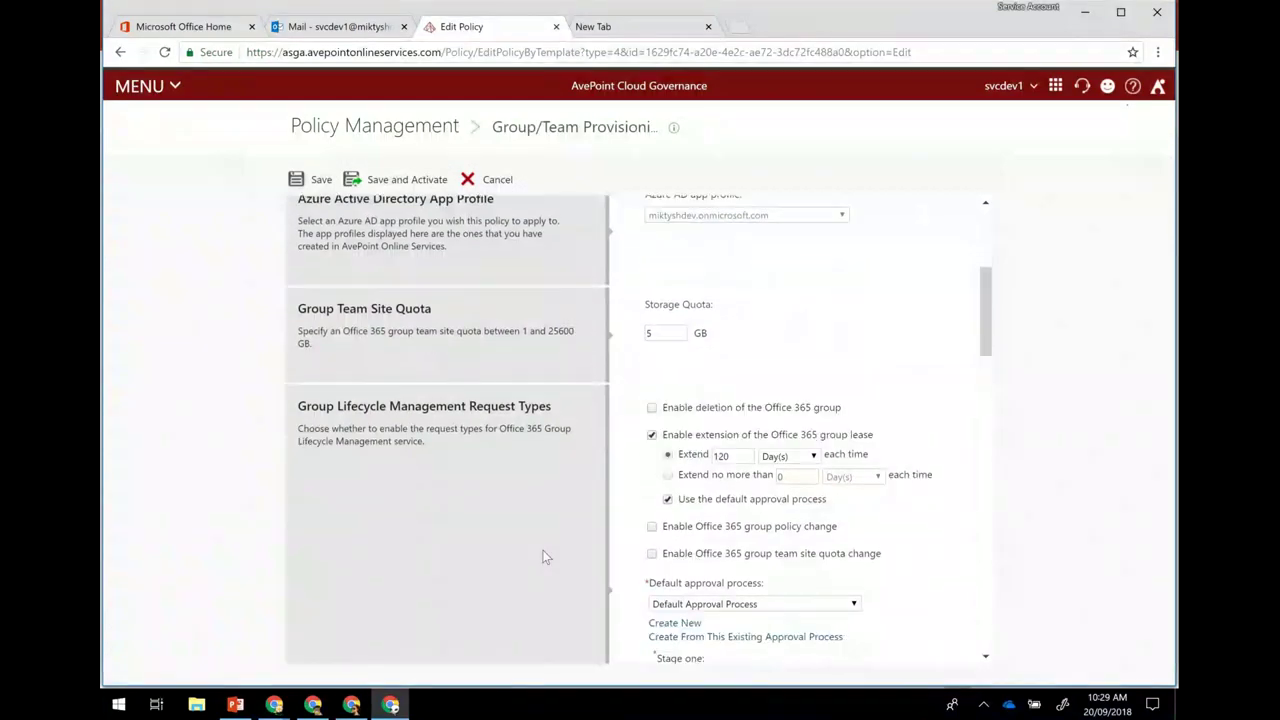
pyautogui.scroll(-2, 510, 525)
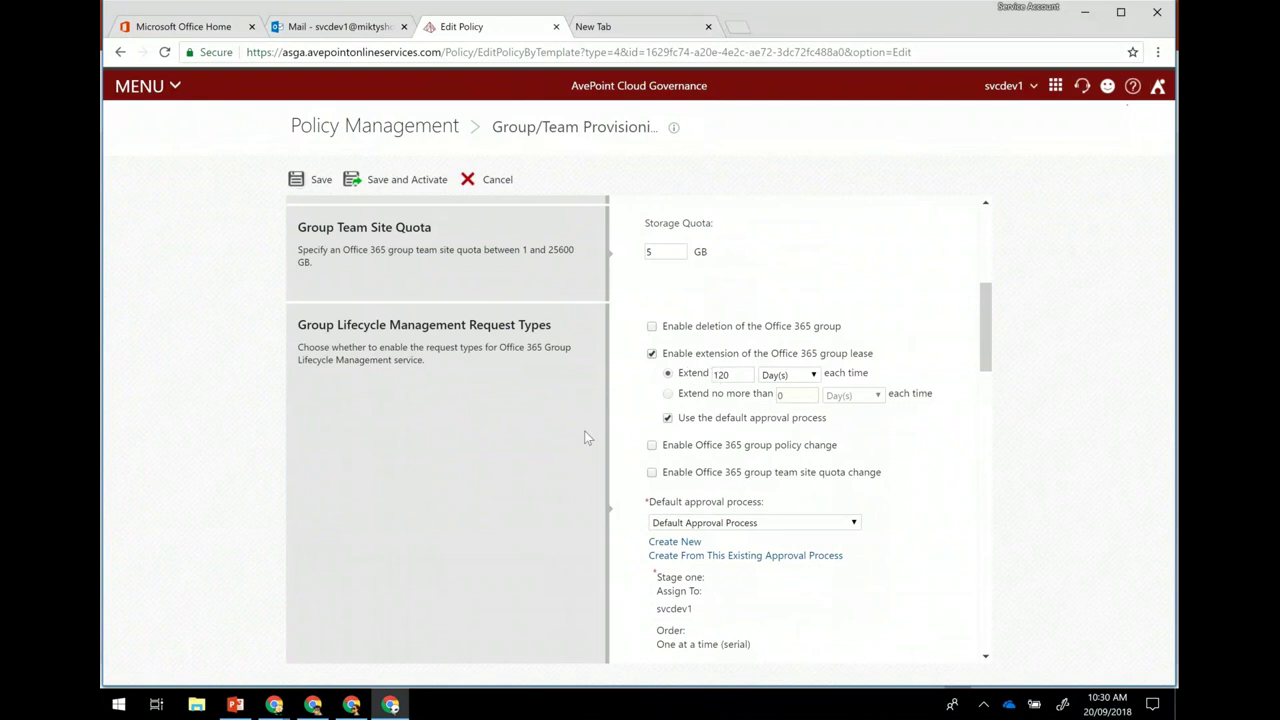
pyautogui.scroll(-1, 587, 437)
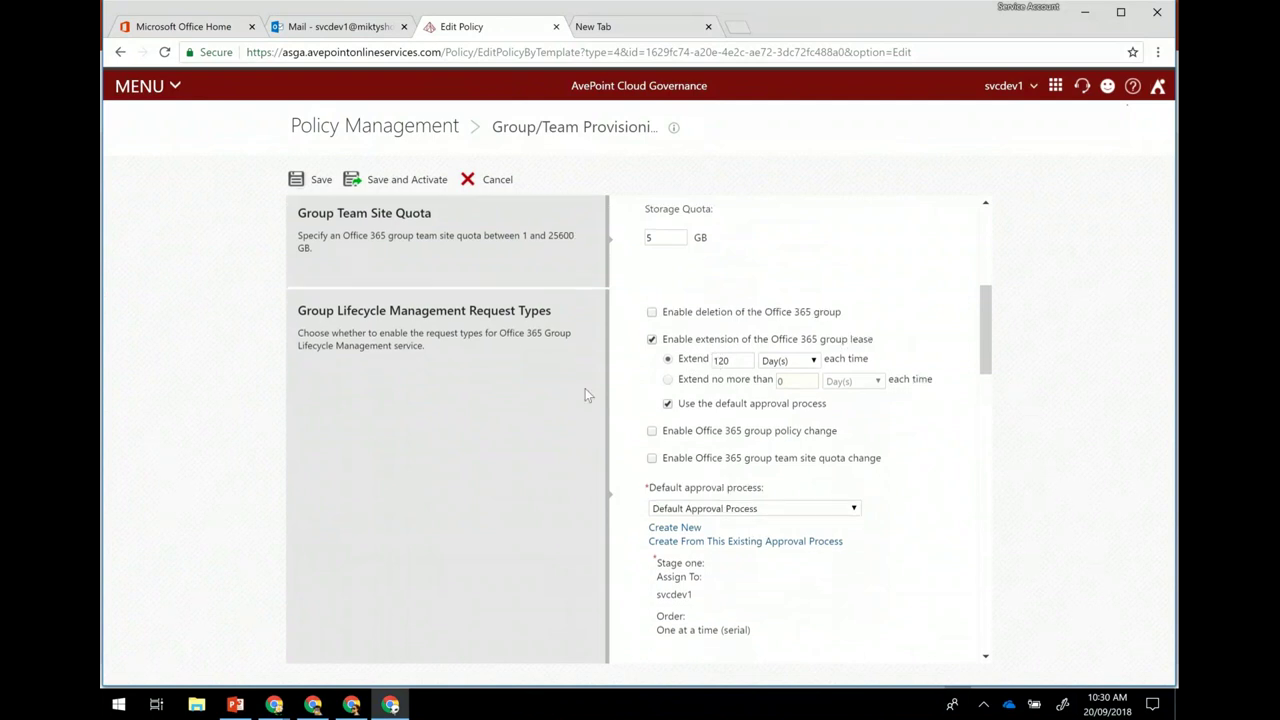
pyautogui.scroll(-2, 586, 393)
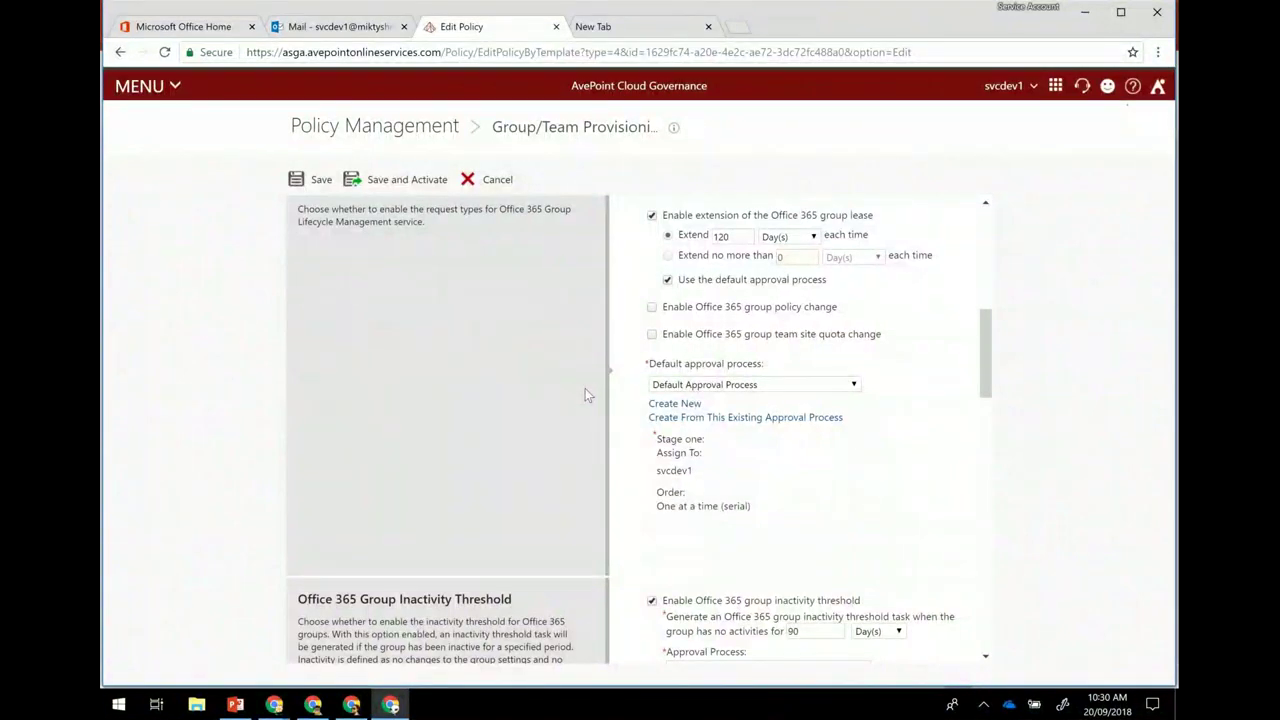
pyautogui.scroll(-1, 585, 395)
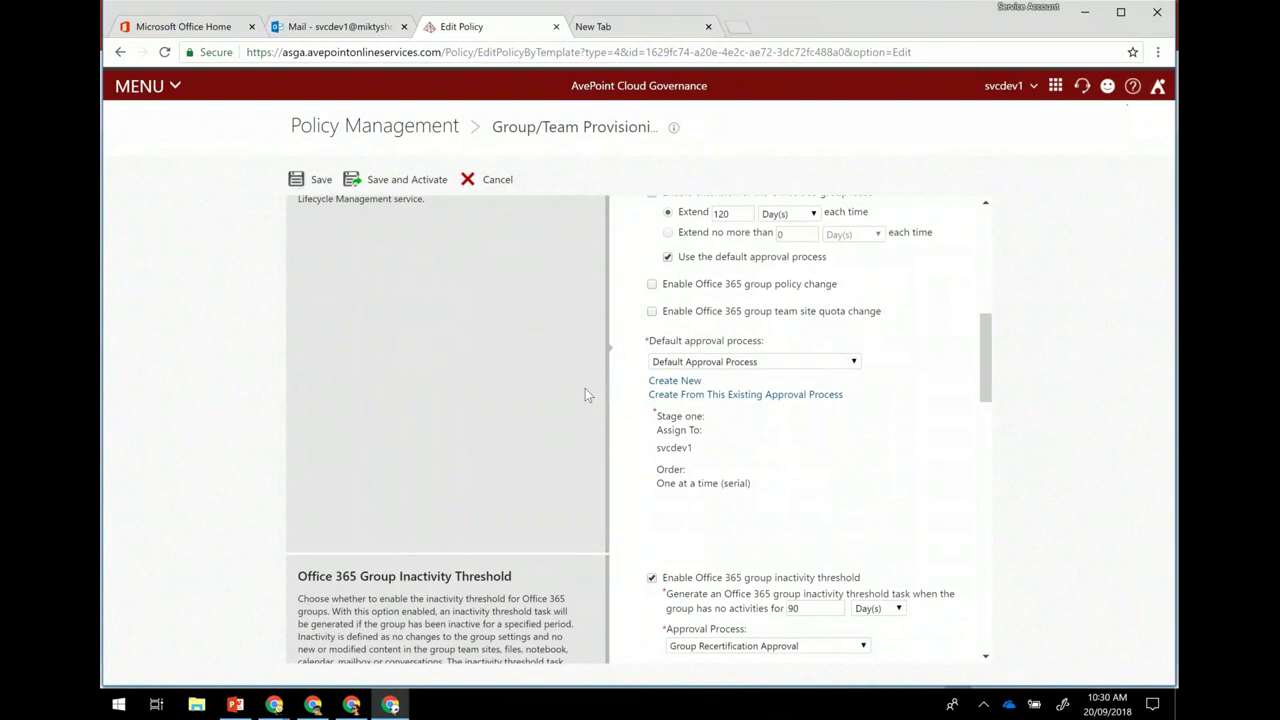
# Step: Examine the policy's Office 365 group inactivity threshold and lease management settings, including their approval stages
pyautogui.scroll(-3, 585, 393)
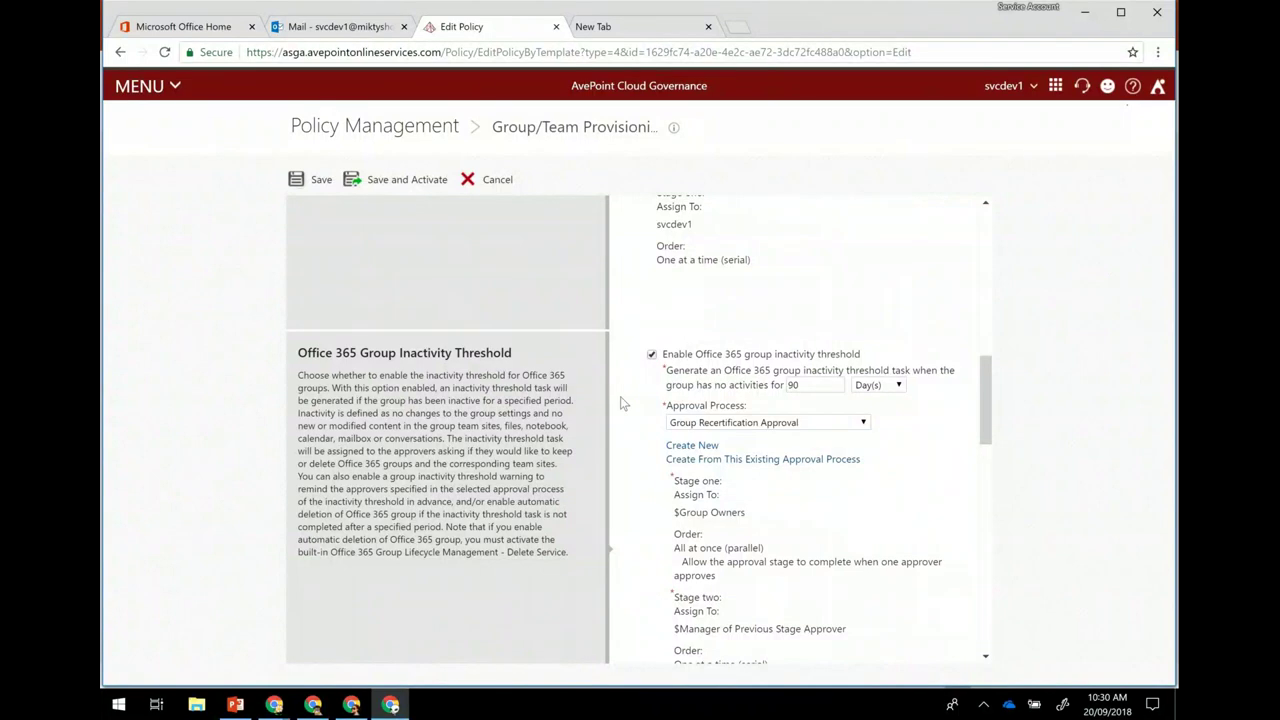
pyautogui.scroll(-1, 620, 403)
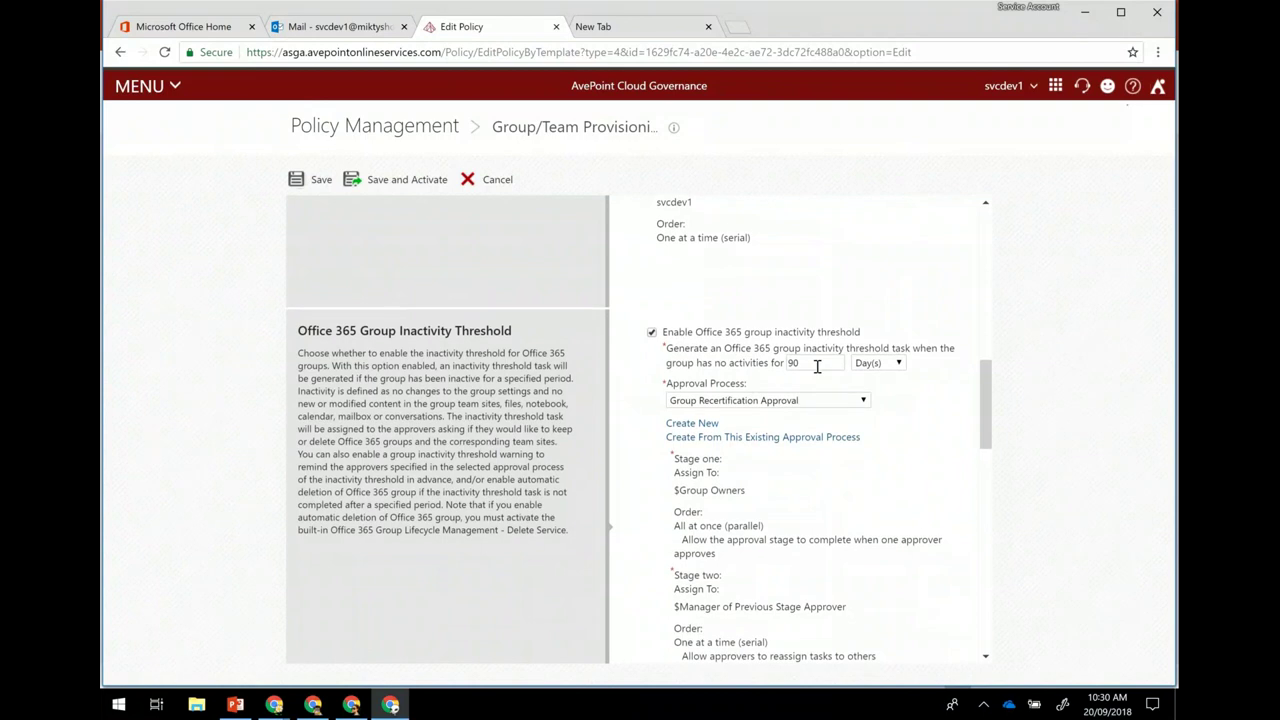
pyautogui.scroll(-1, 817, 366)
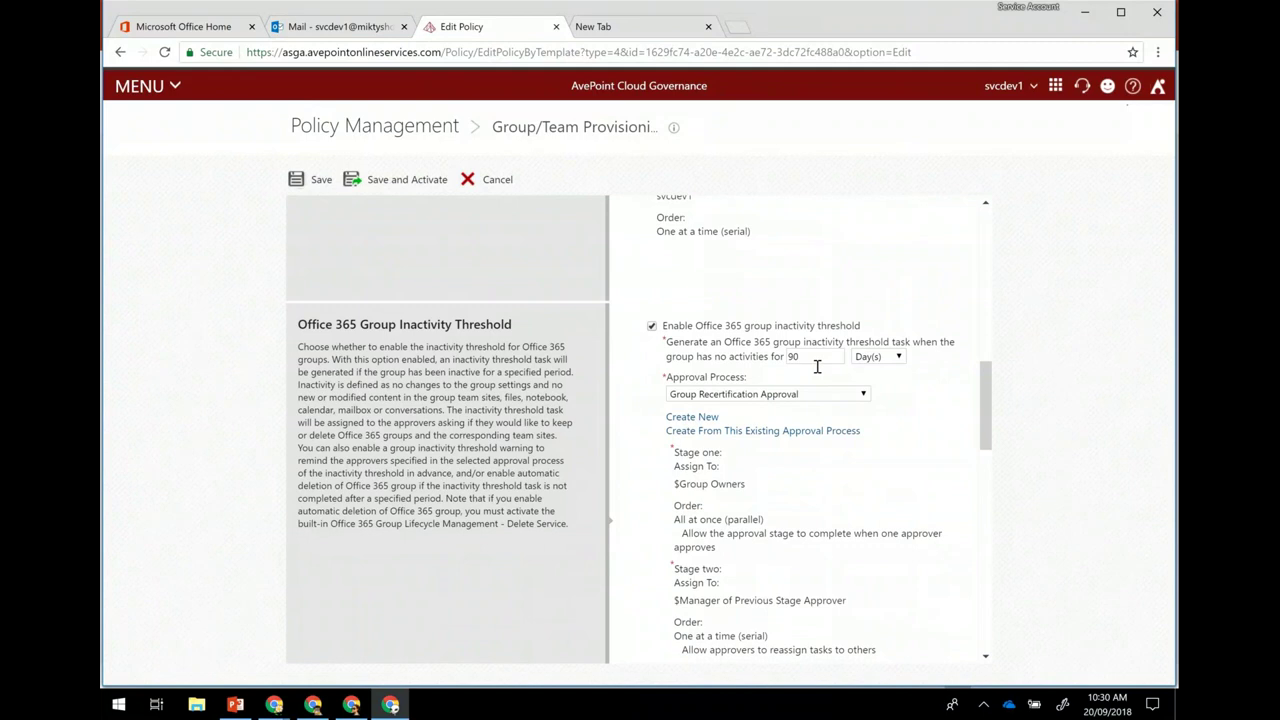
pyautogui.scroll(-1, 817, 366)
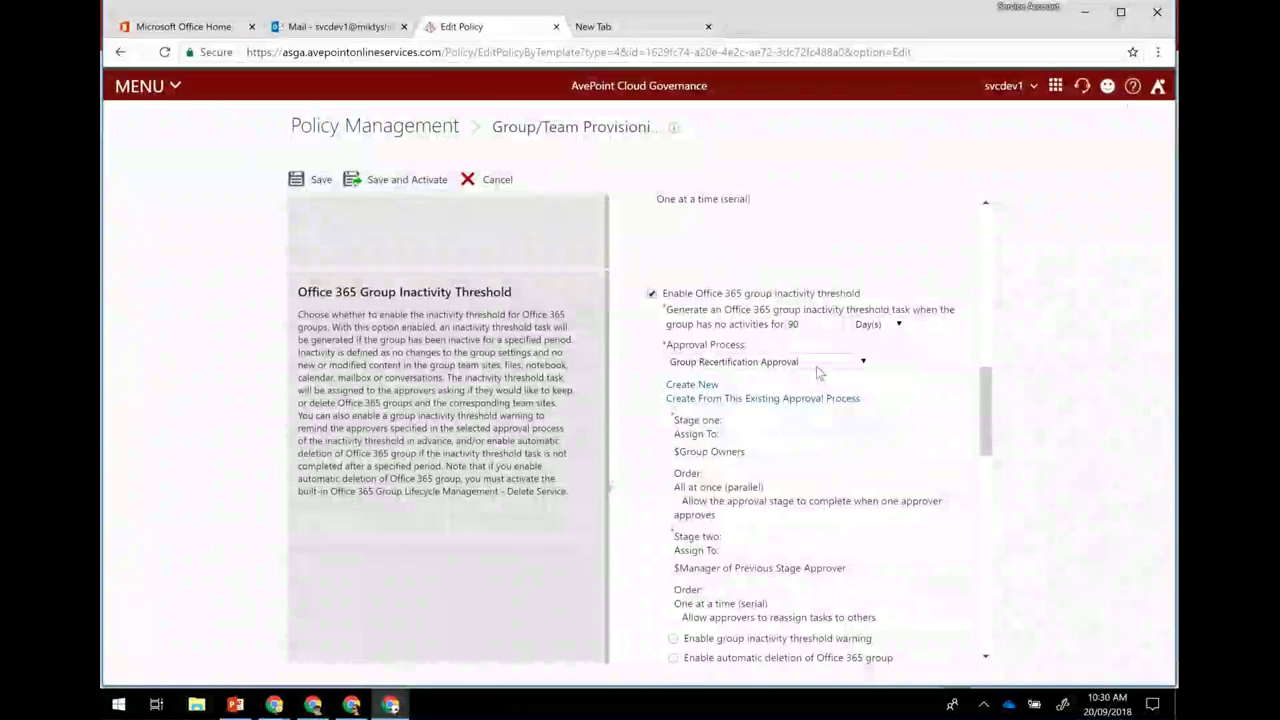
pyautogui.scroll(-1, 818, 370)
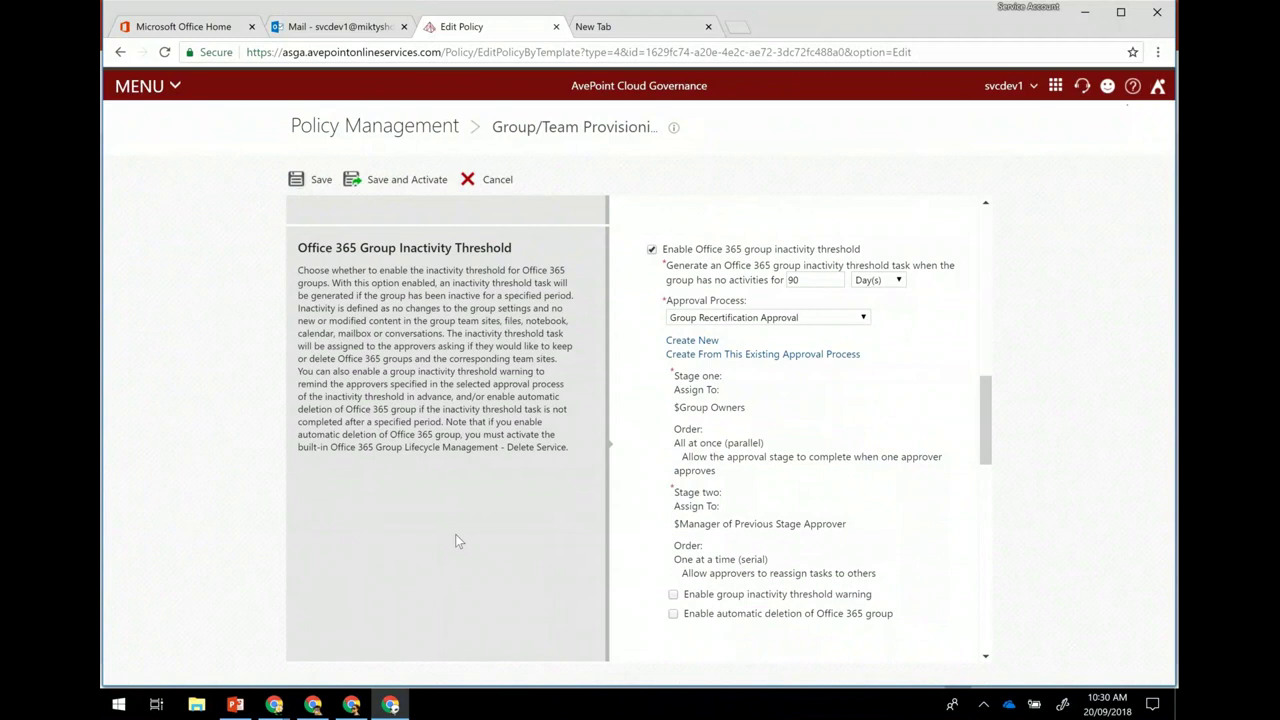
pyautogui.scroll(-2, 455, 541)
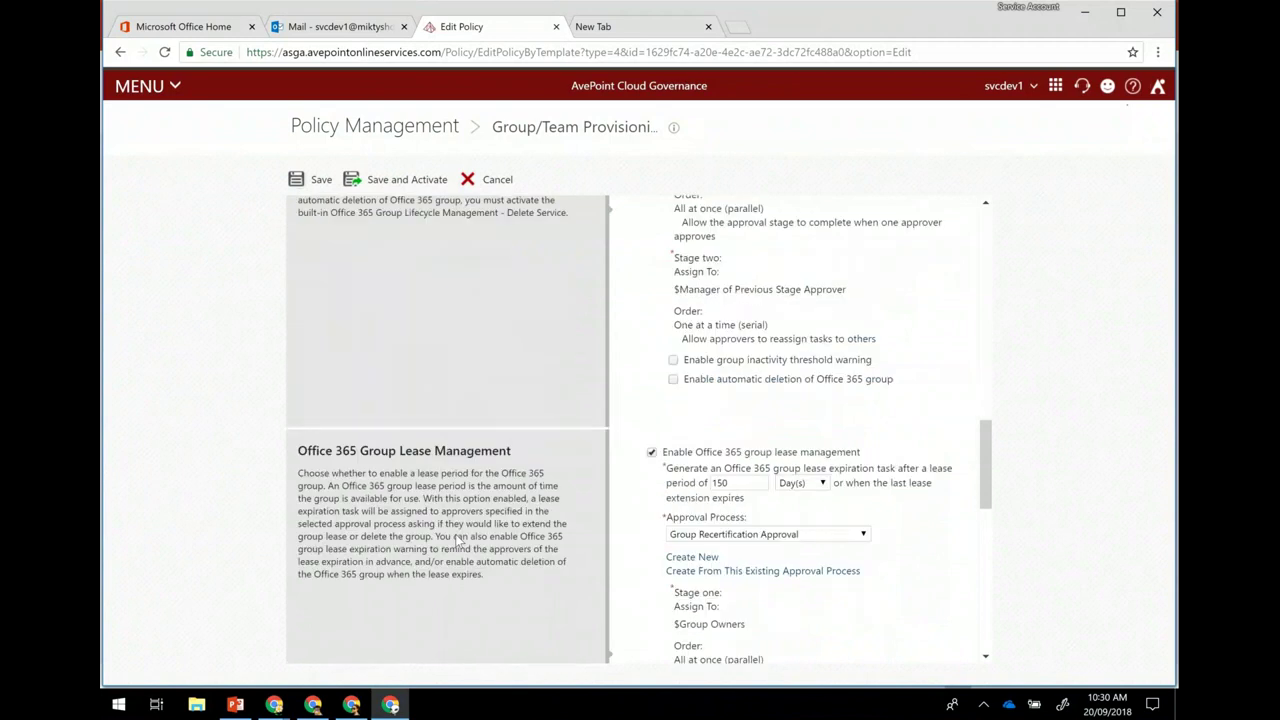
pyautogui.scroll(-1, 457, 540)
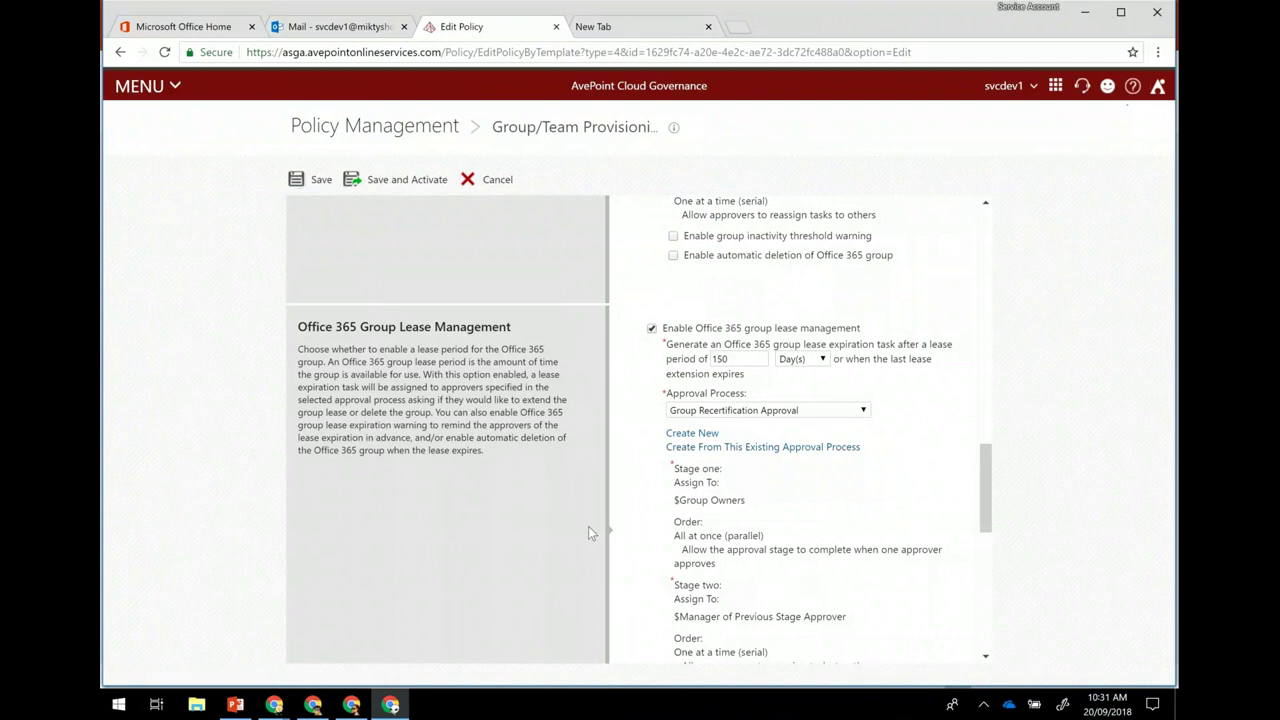
# Step: Examine the policy's team site quota threshold and its recertification or renewal settings
pyautogui.scroll(-2, 590, 532)
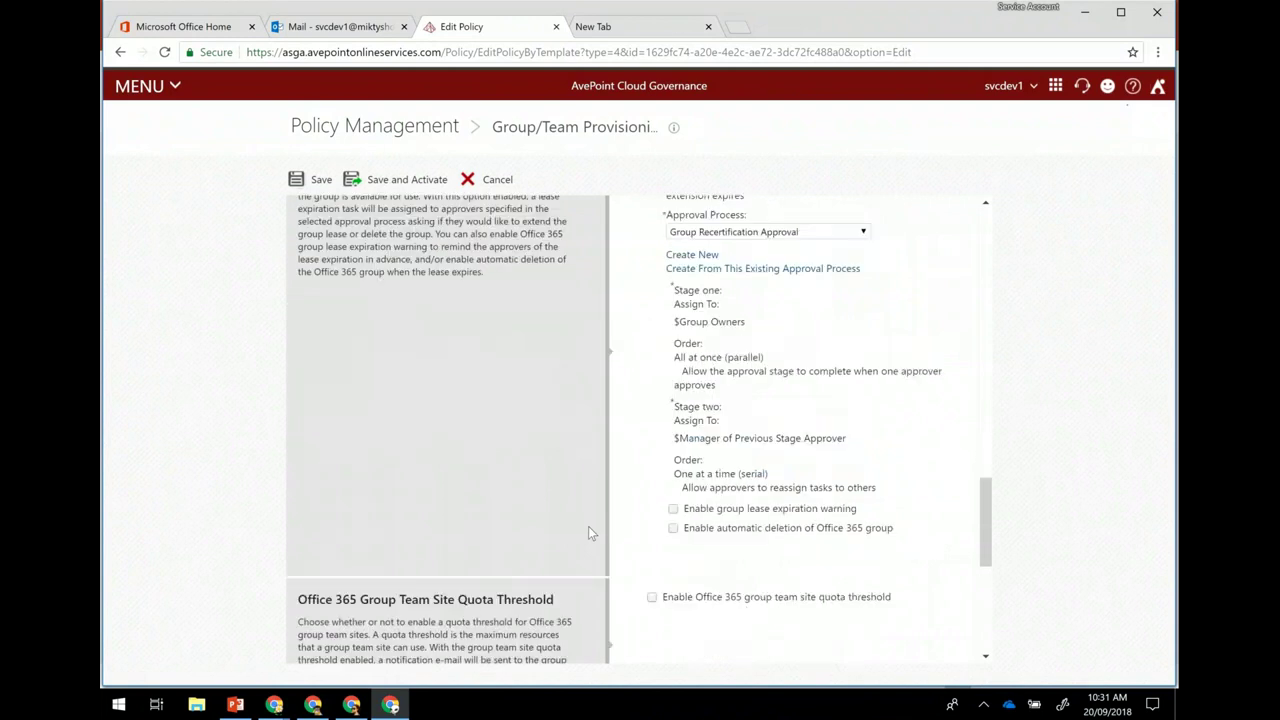
pyautogui.scroll(-2, 588, 533)
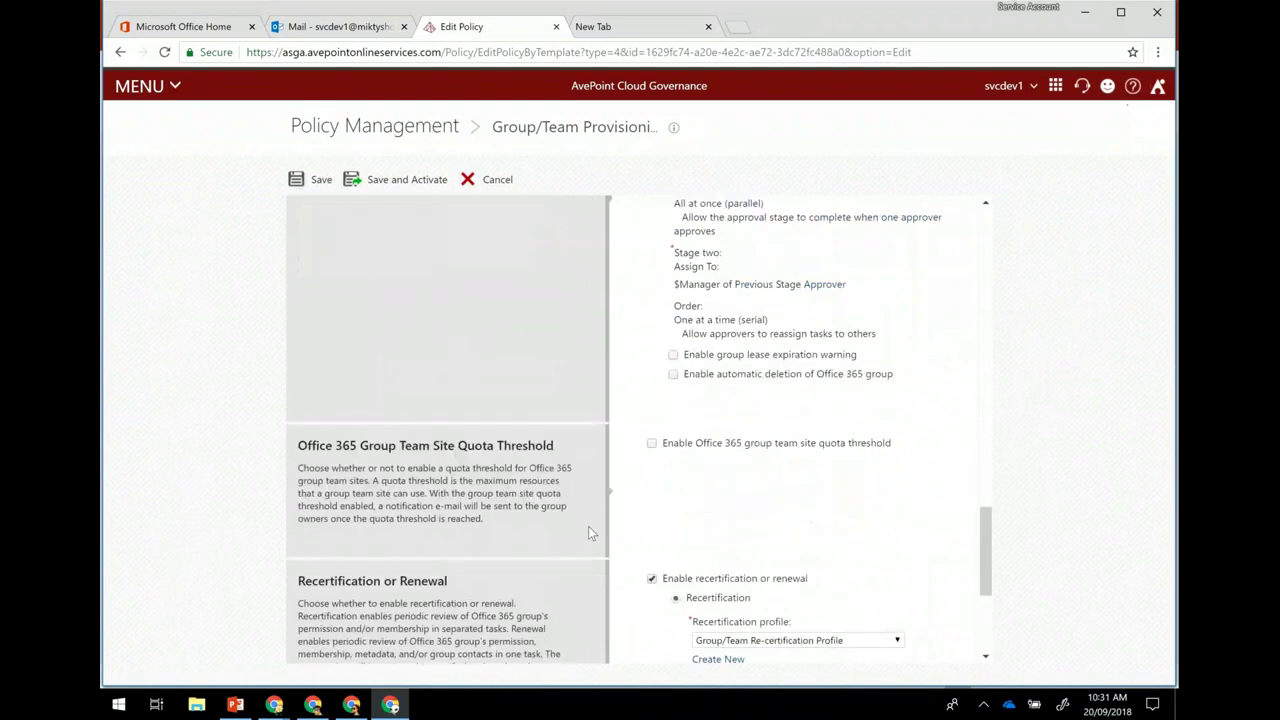
pyautogui.scroll(-2, 588, 533)
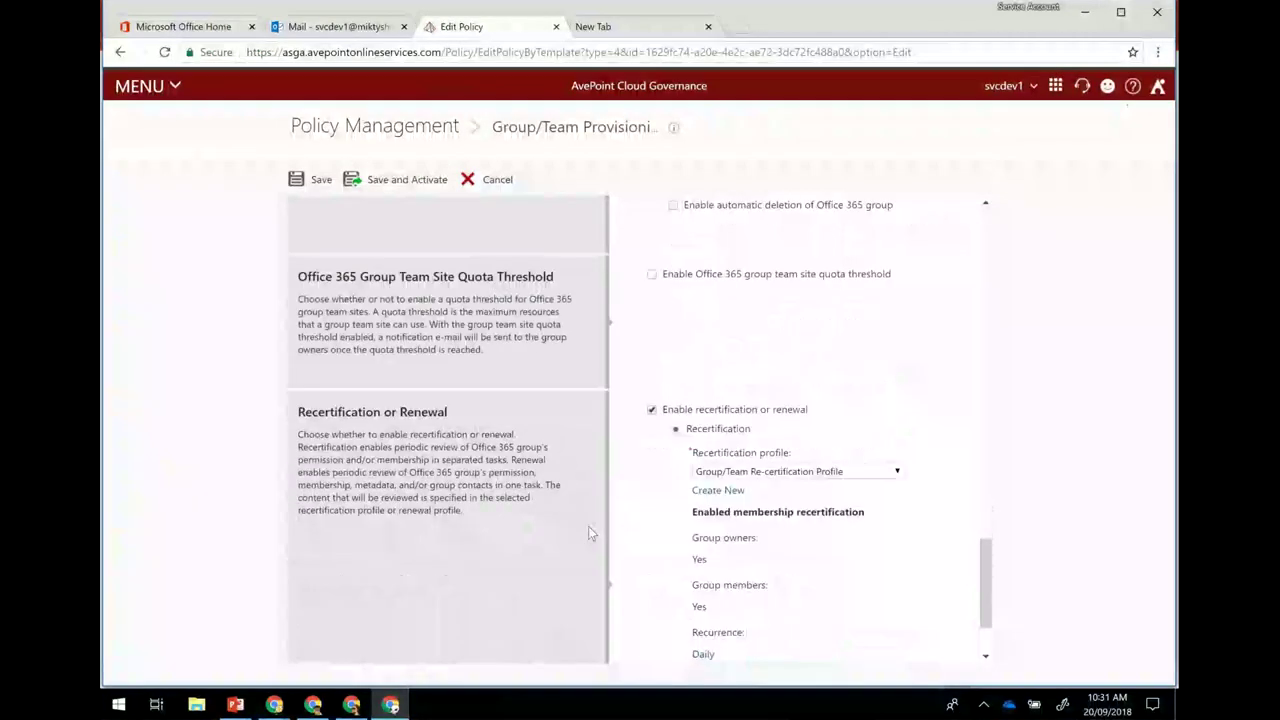
pyautogui.scroll(-1, 590, 534)
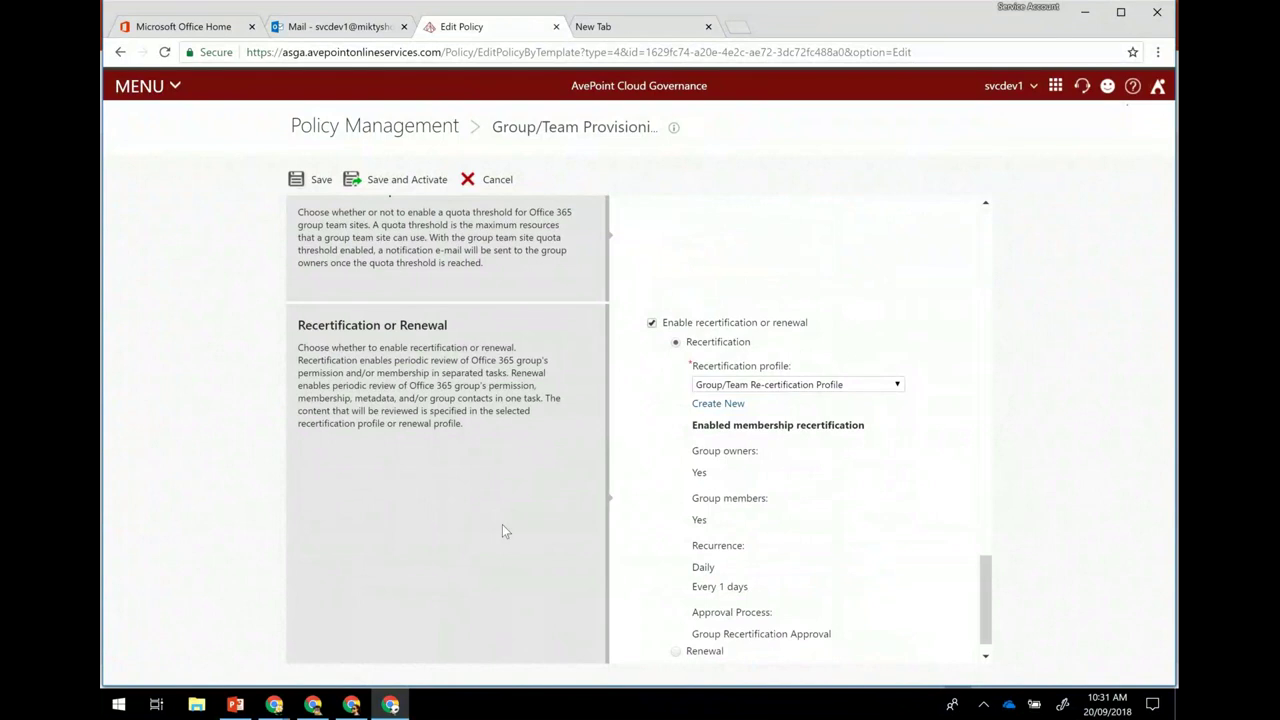
pyautogui.scroll(-1, 502, 531)
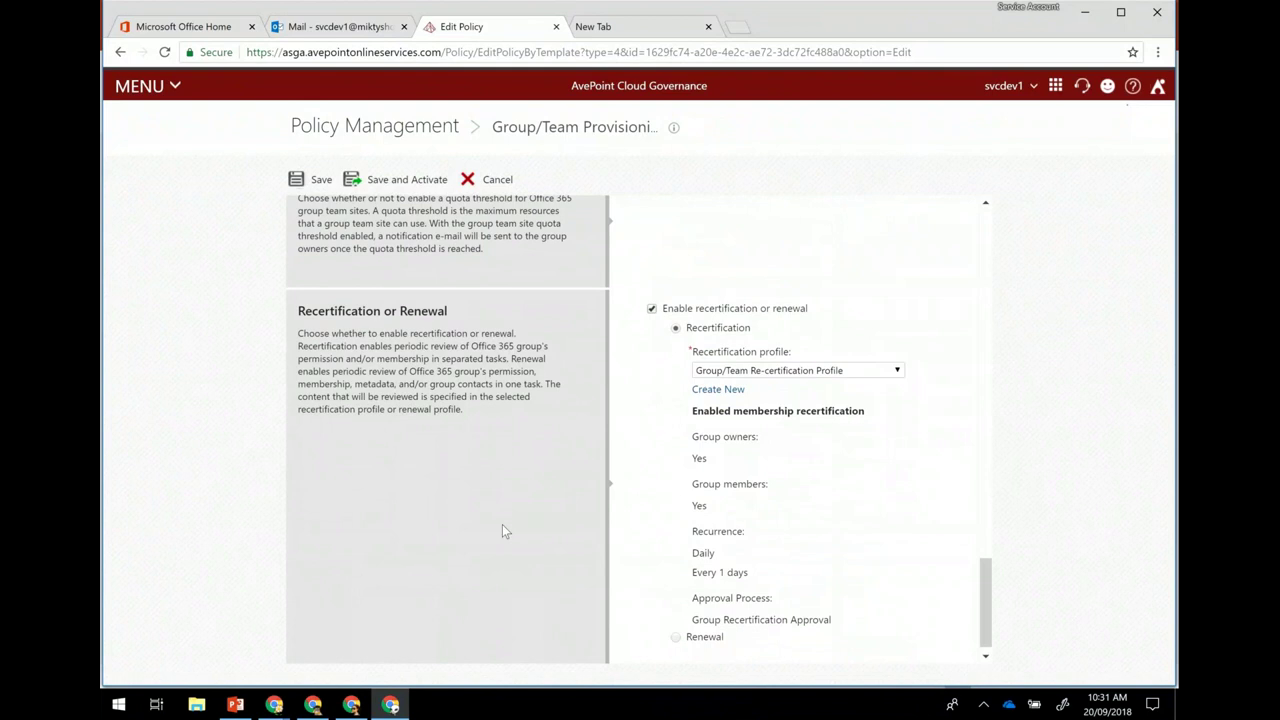
pyautogui.scroll(-1, 503, 531)
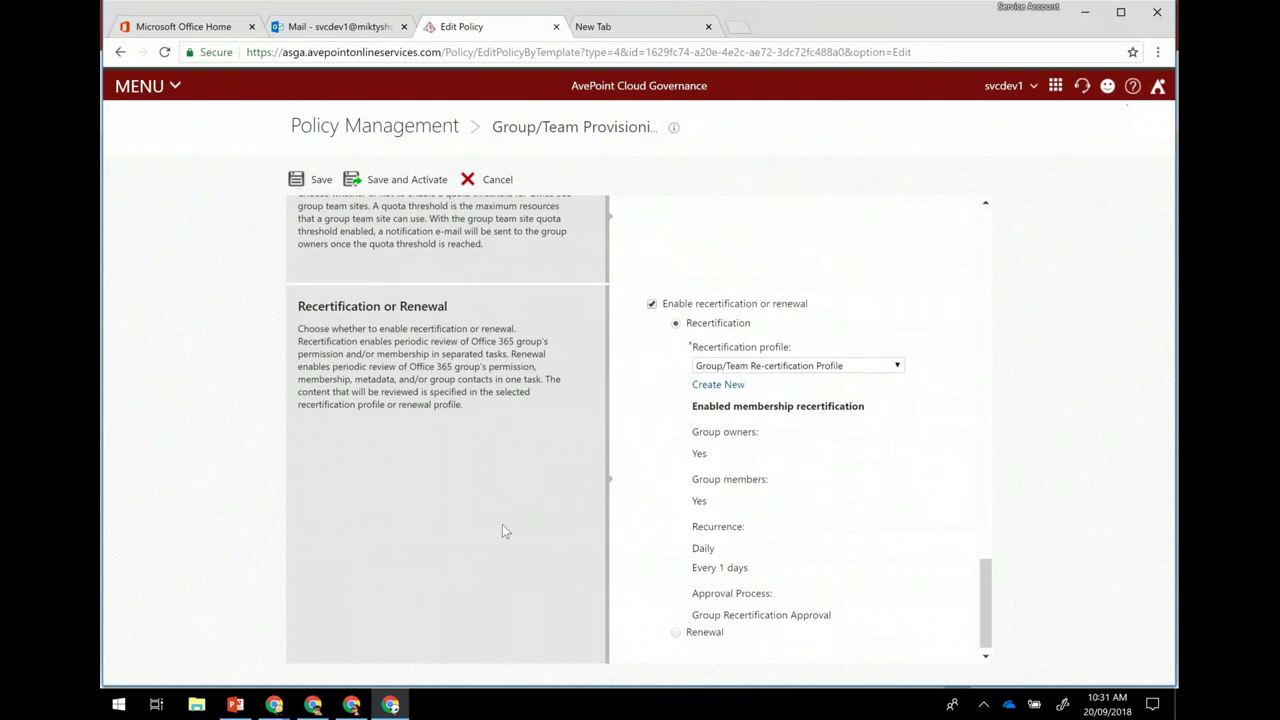
pyautogui.scroll(-1, 503, 531)
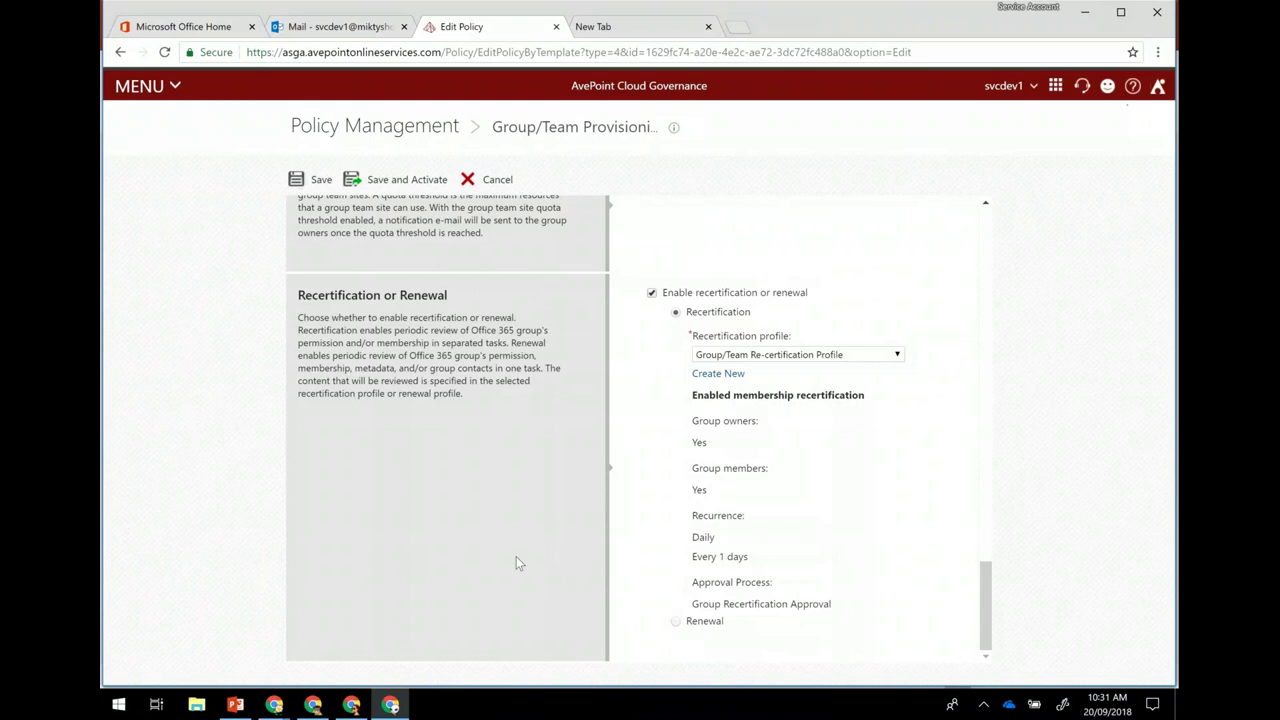
# Step: Save and activate the Group/Team Provisioning Policy
pyautogui.scroll(3, 517, 562)
pyautogui.scroll(15, 518, 563)
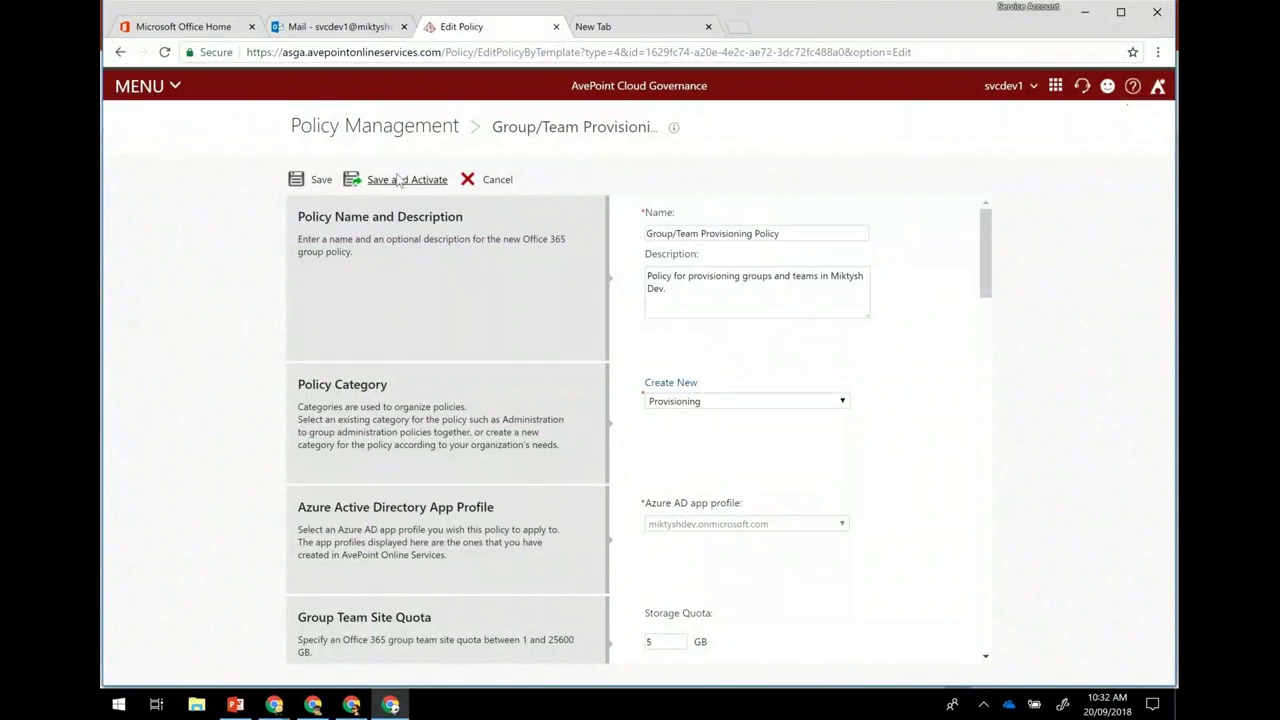
pyautogui.click(398, 179)
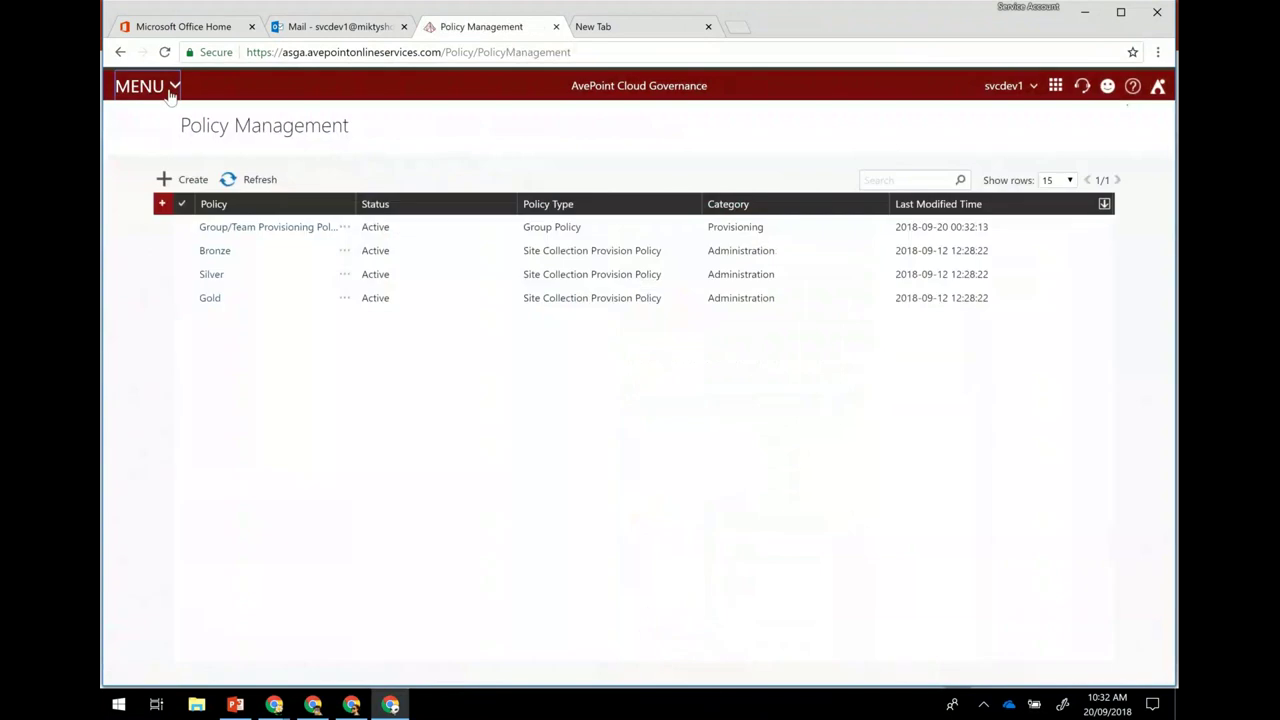
# Step: Deactivate the Information Management Approval process in the approval process settings
pyautogui.click(170, 90)
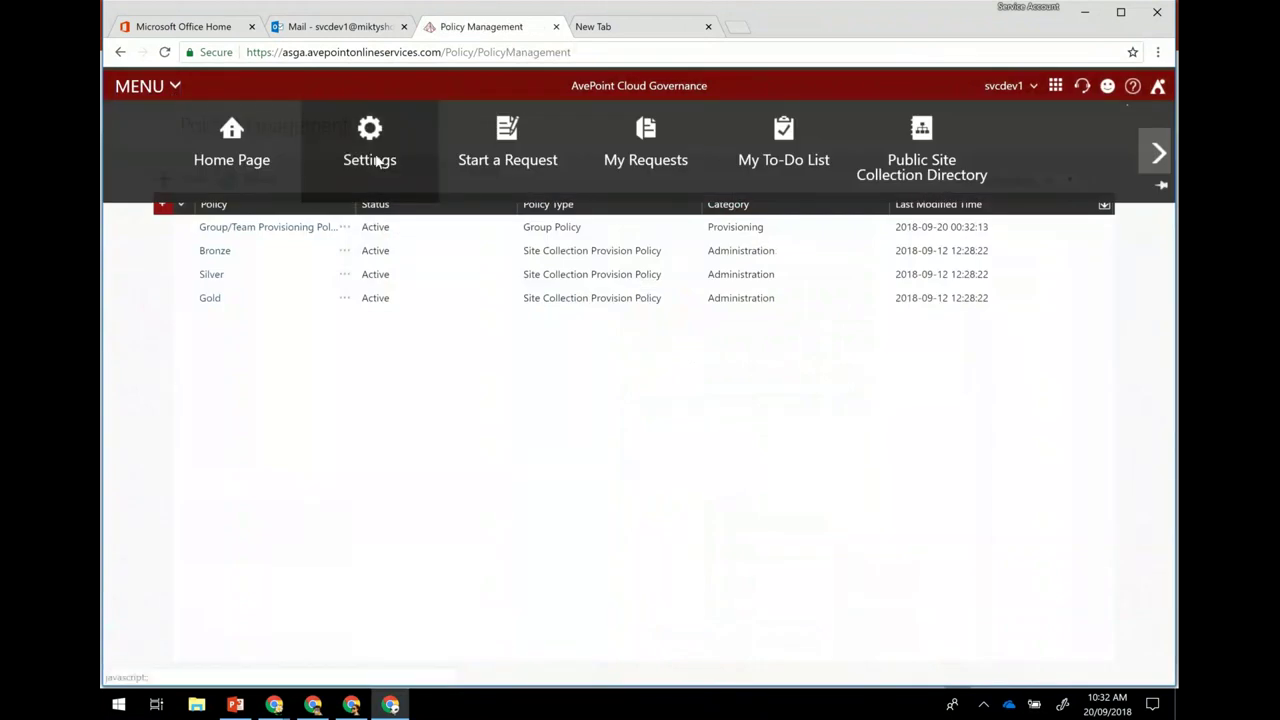
pyautogui.click(377, 163)
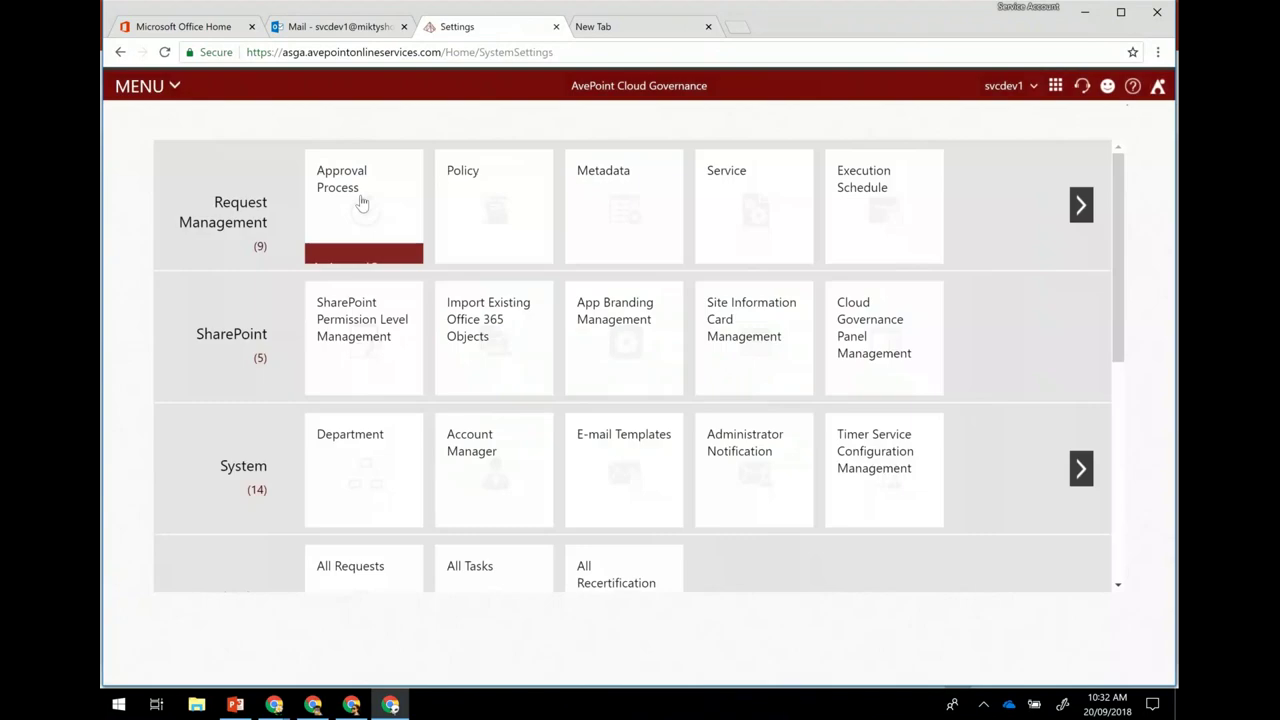
pyautogui.click(362, 203)
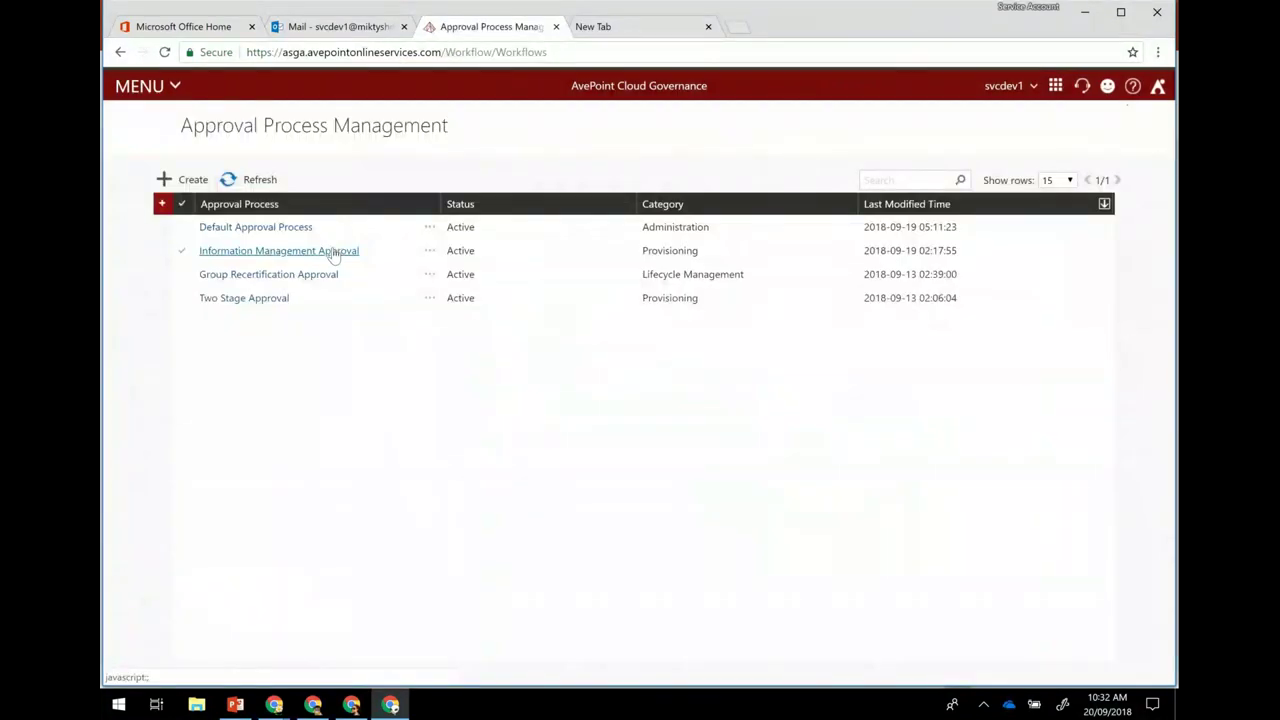
pyautogui.click(429, 252)
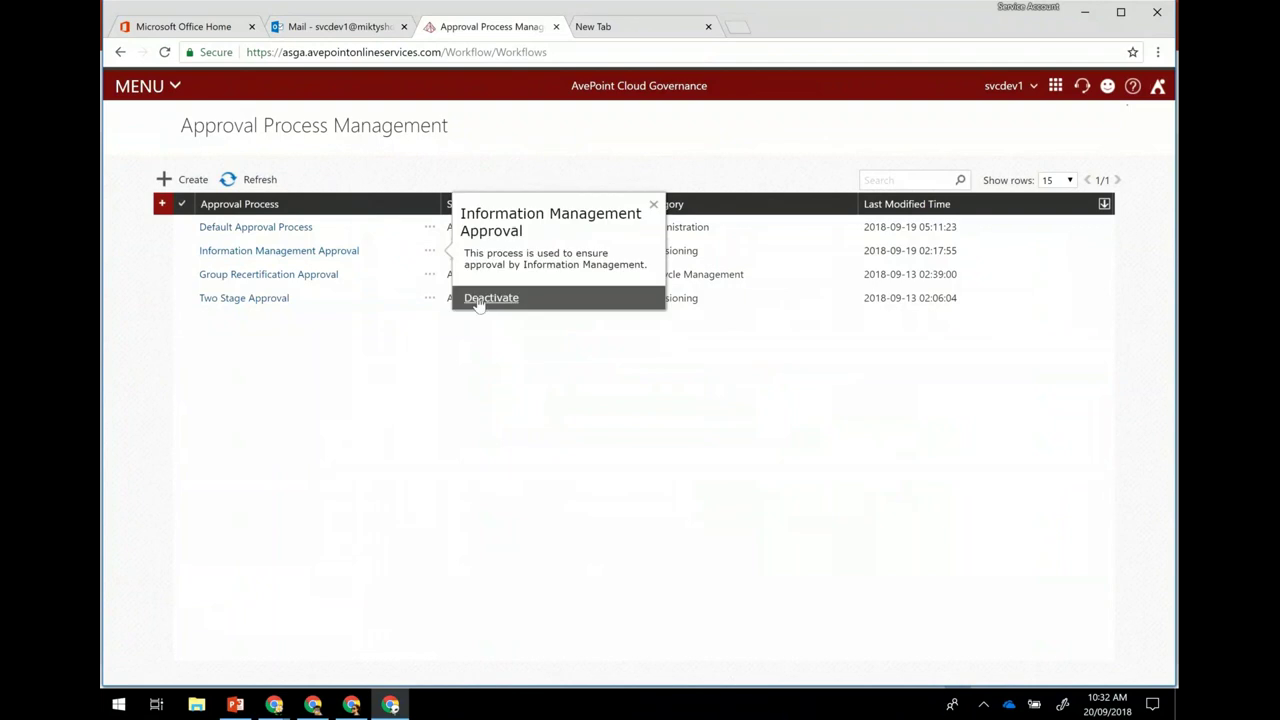
pyautogui.click(478, 302)
pyautogui.click(740, 437)
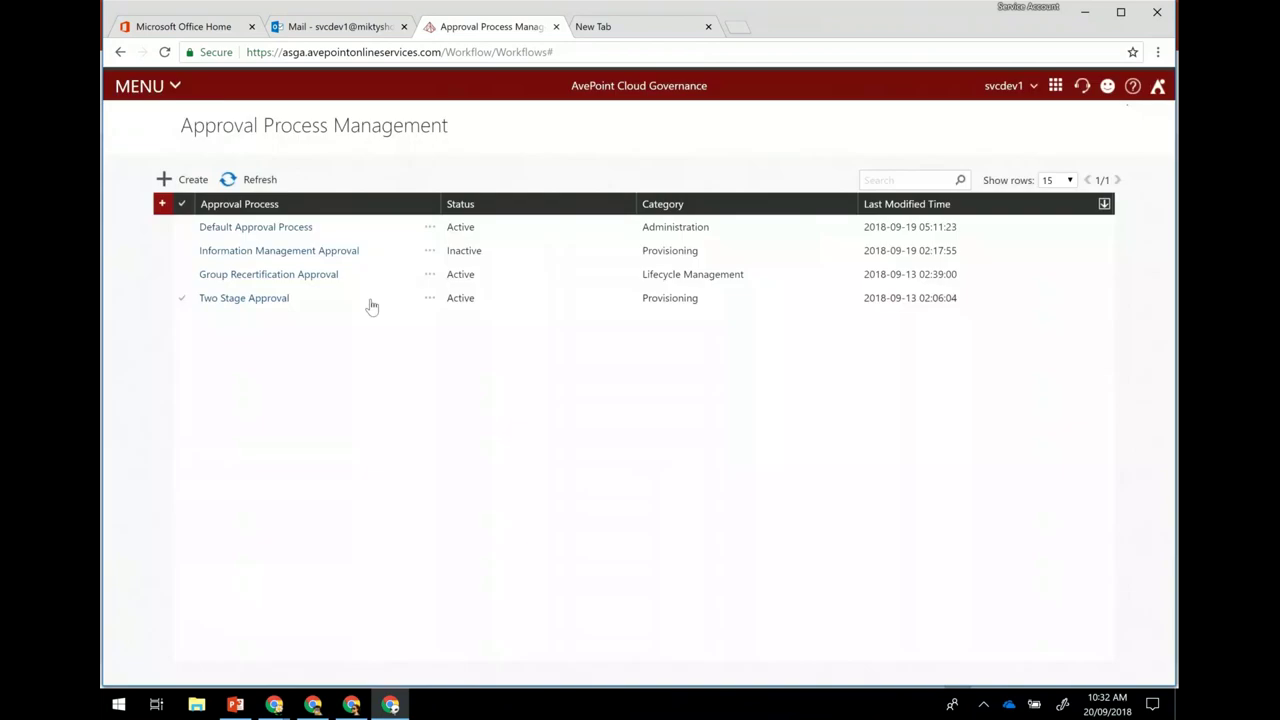
# Step: Open the Information Management Approval process for editing and examine its category, approval stages and CC notification settings
pyautogui.click(352, 252)
pyautogui.click(410, 201)
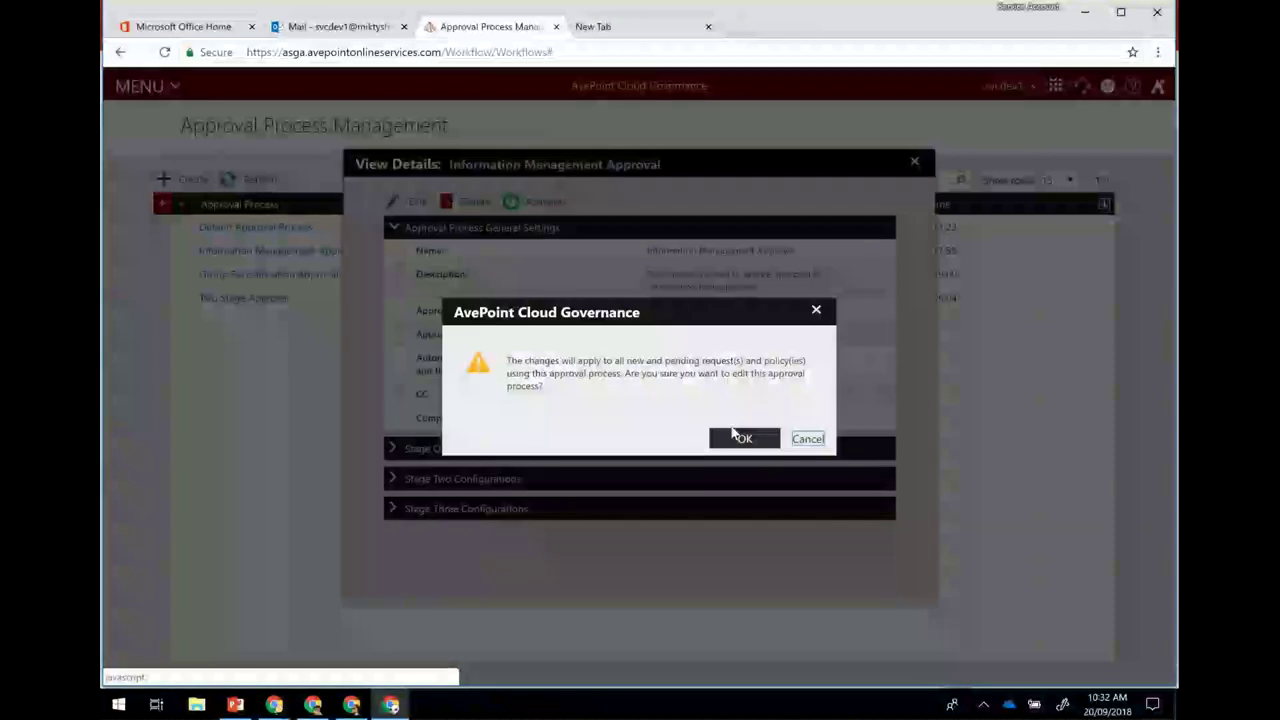
pyautogui.click(741, 439)
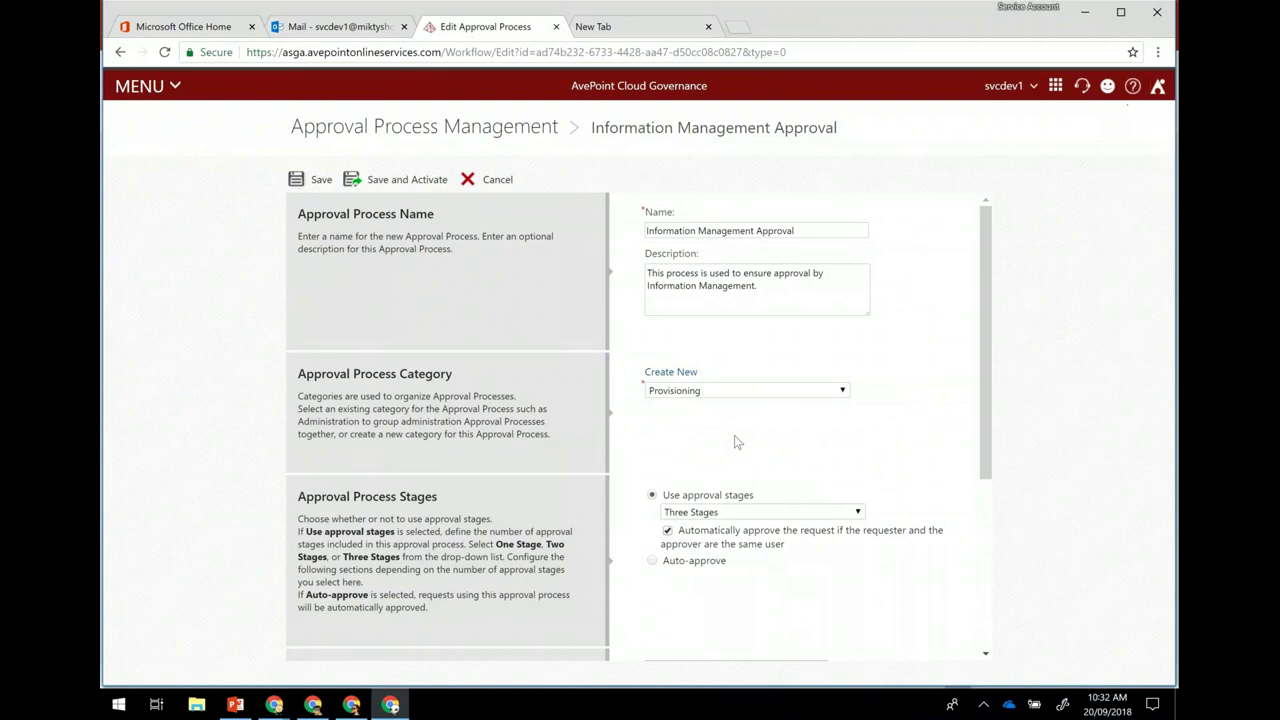
pyautogui.scroll(-1, 734, 436)
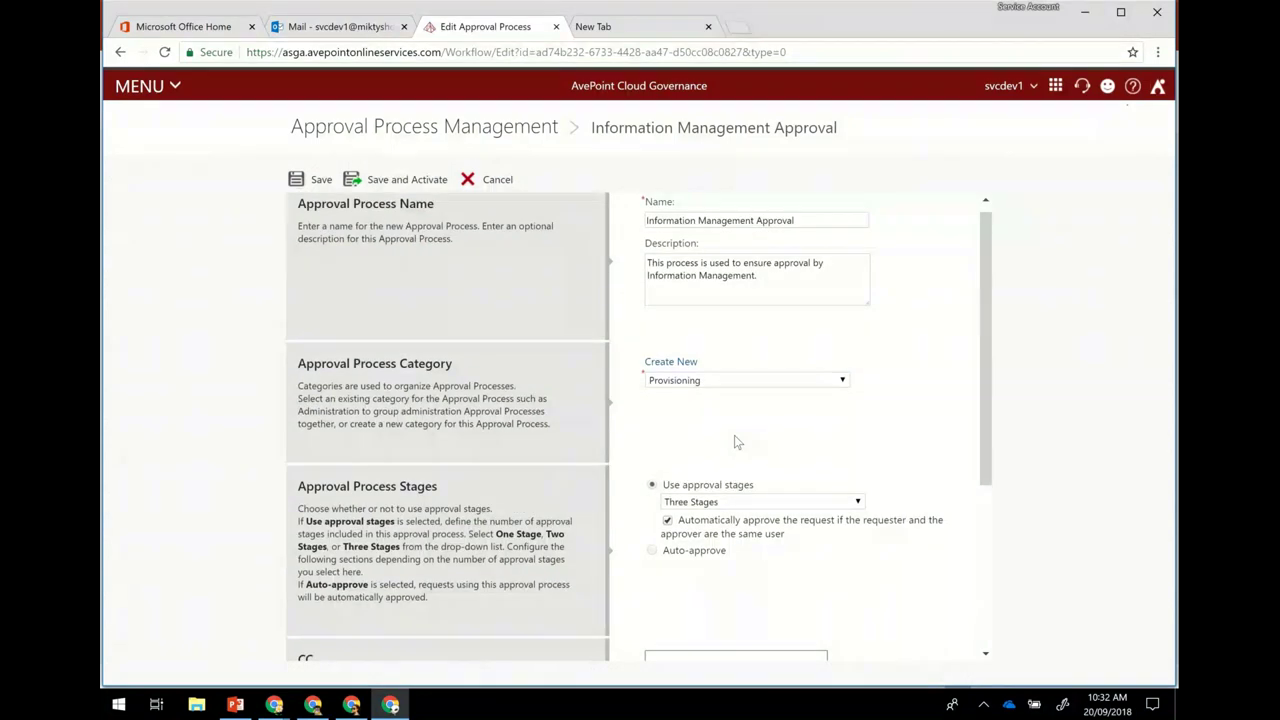
pyautogui.scroll(-1, 734, 440)
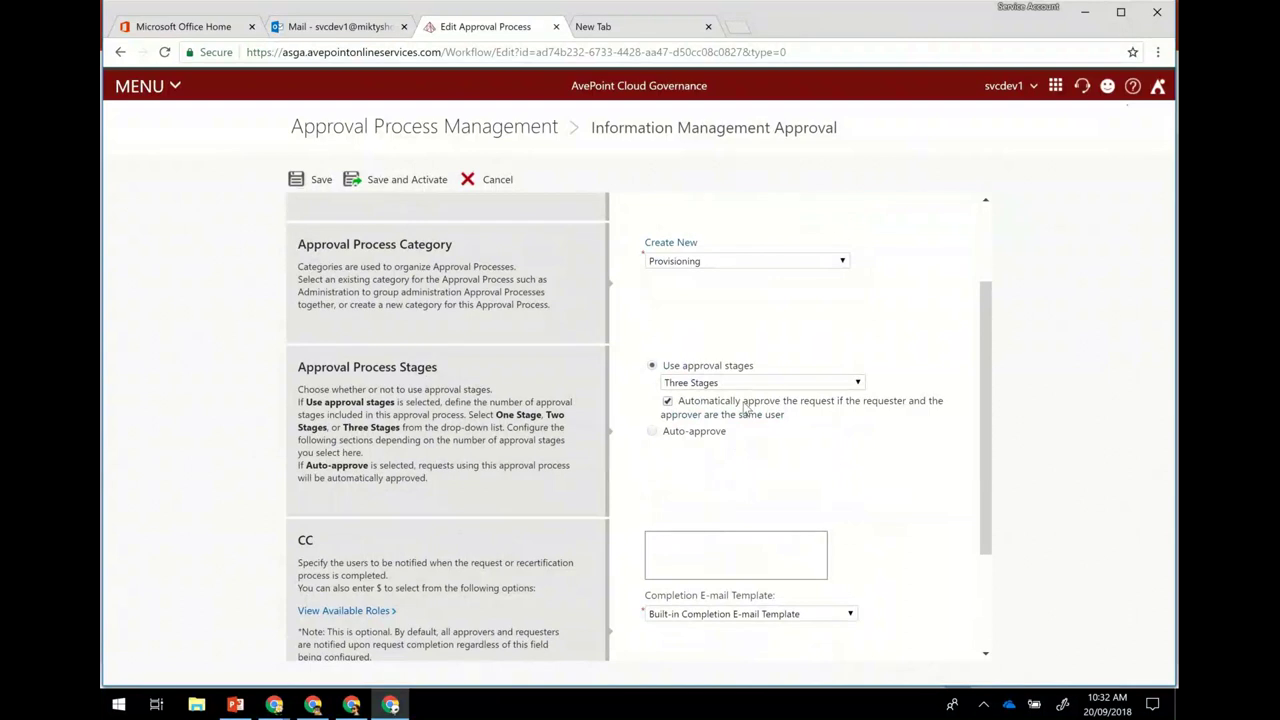
pyautogui.scroll(-1, 745, 406)
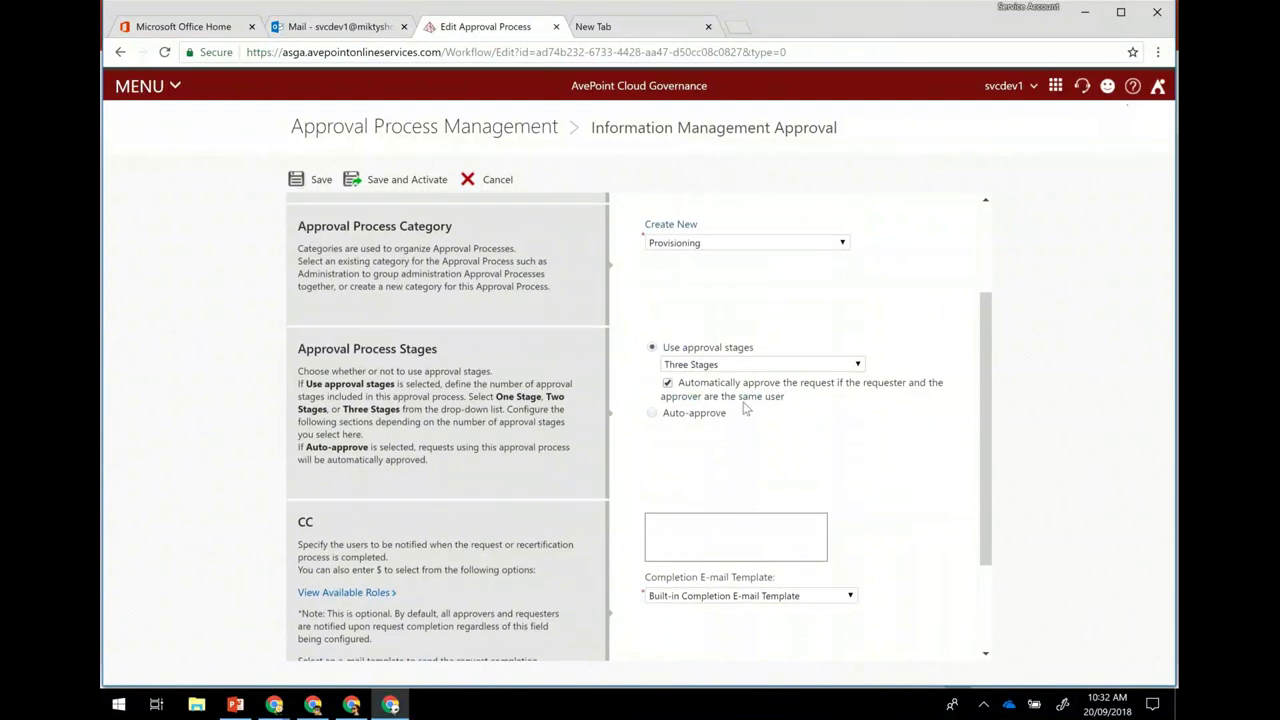
pyautogui.scroll(-1, 730, 380)
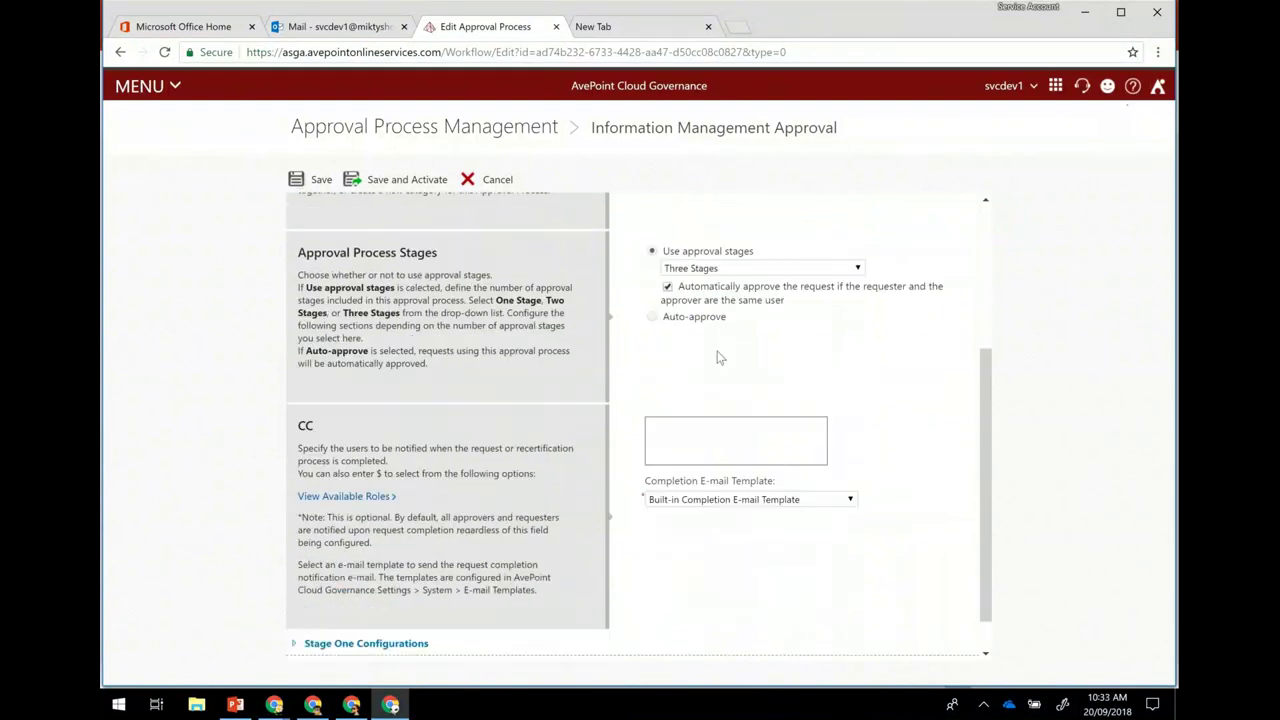
pyautogui.scroll(-1, 718, 358)
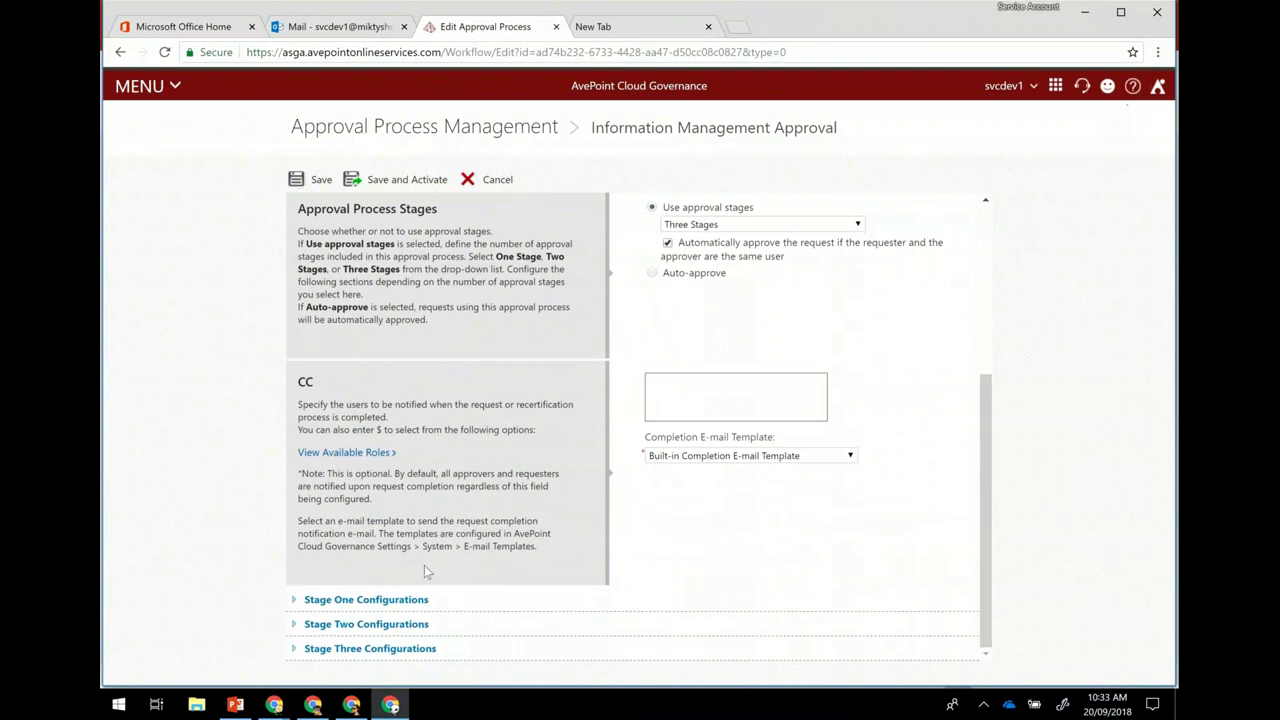
# Step: Examine the stage one configuration, including its description, approver assignment, approval order, e-mail notifications and escalation
pyautogui.click(420, 599)
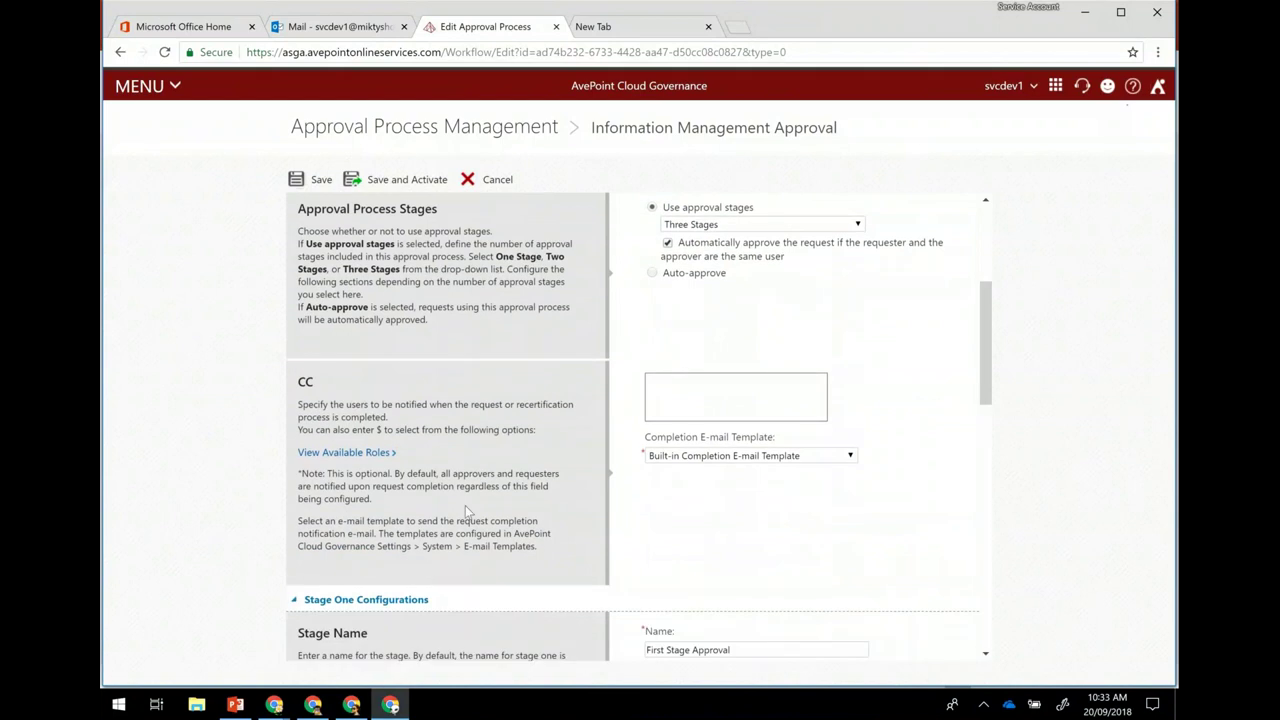
pyautogui.scroll(-2, 537, 513)
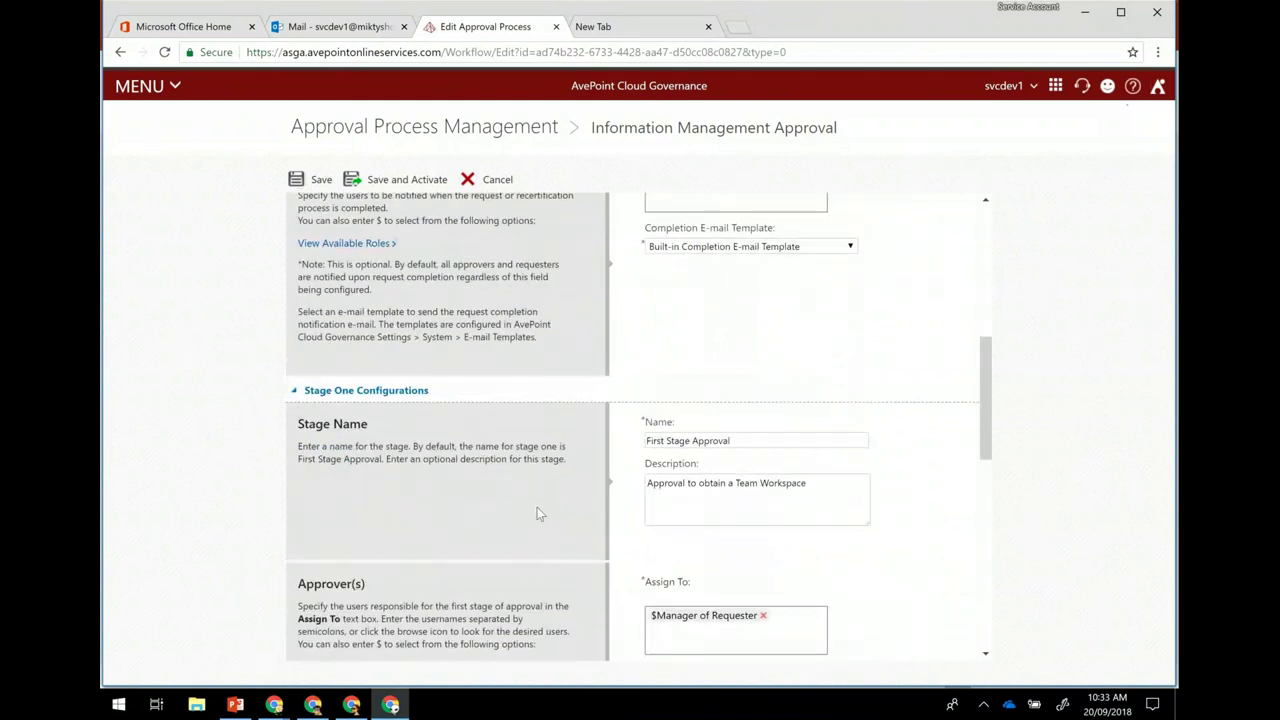
pyautogui.scroll(-2, 537, 513)
pyautogui.click(727, 451)
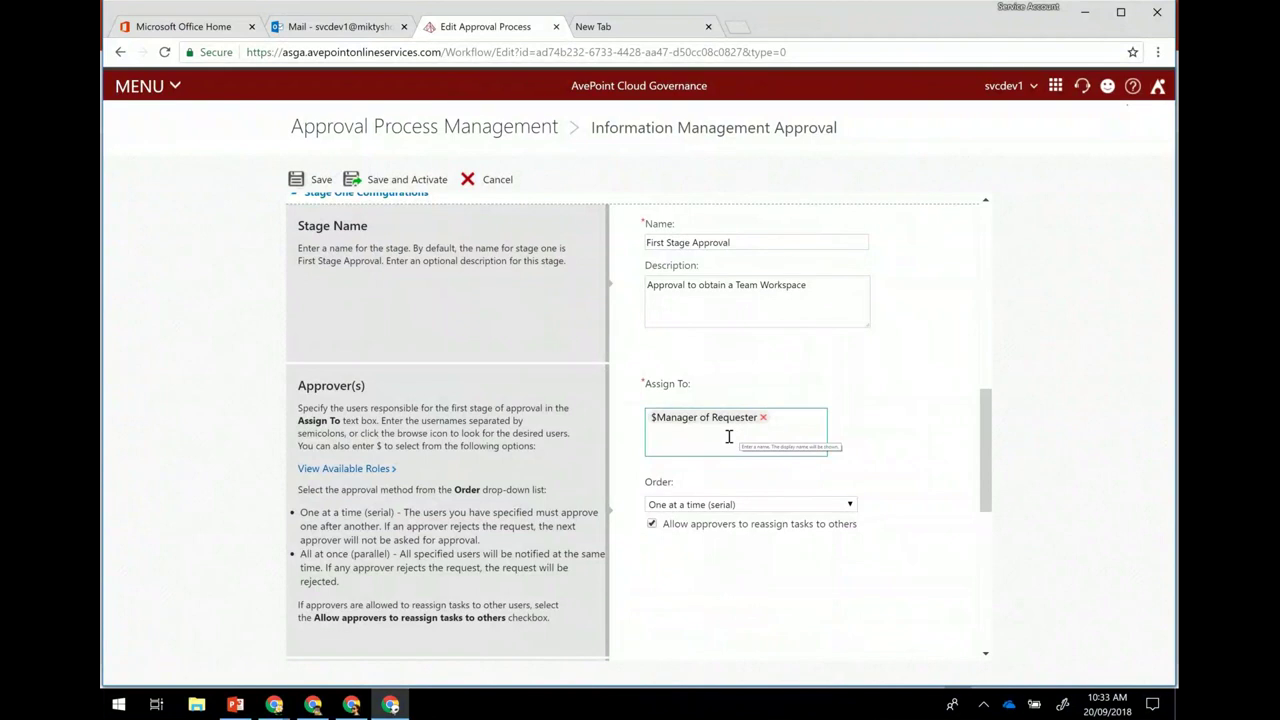
pyautogui.scroll(-1, 729, 436)
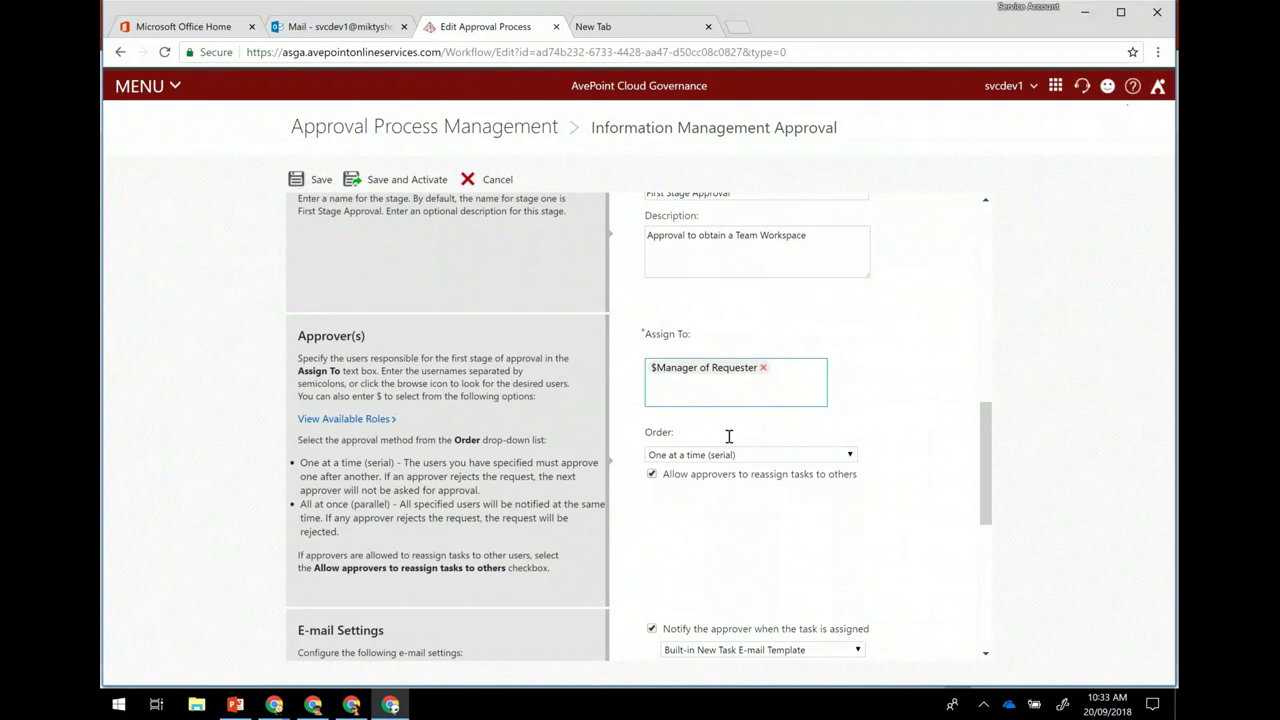
pyautogui.scroll(-3, 729, 436)
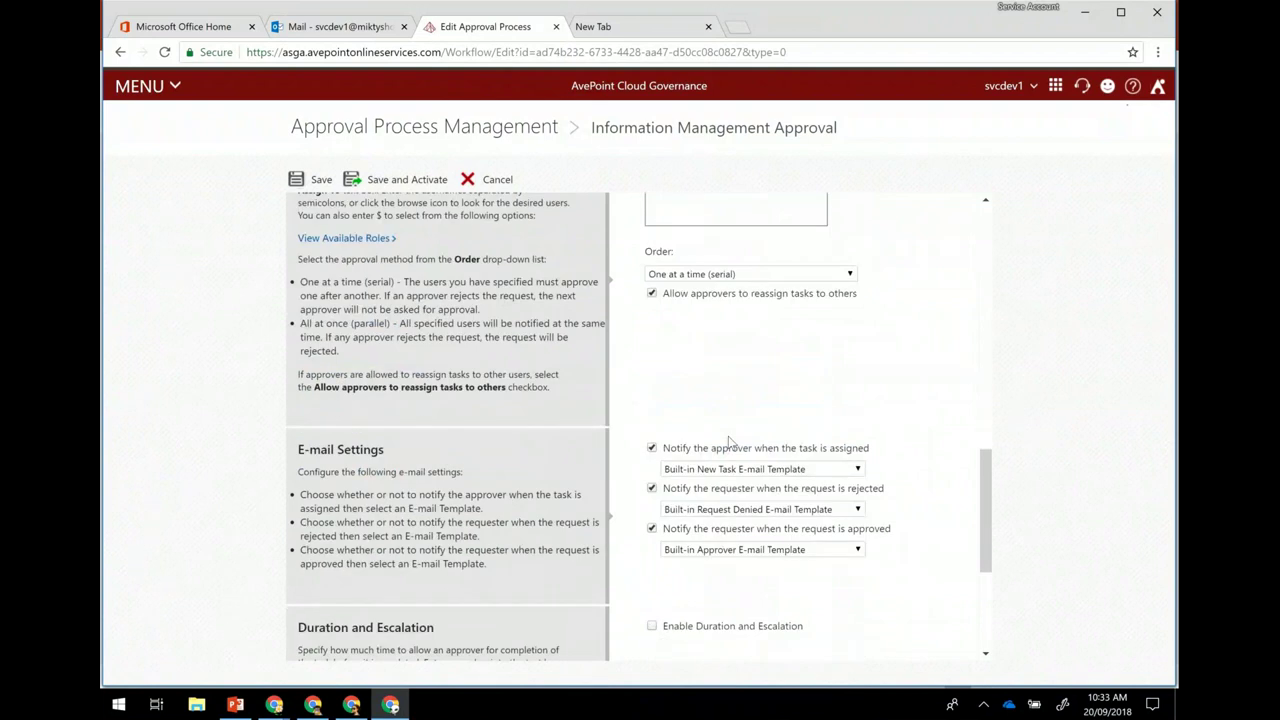
pyautogui.scroll(-5, 729, 441)
# Step: Examine the stage two configuration, including its description, assigned approver, approval order, e-mail notifications and escalation
pyautogui.click(298, 624)
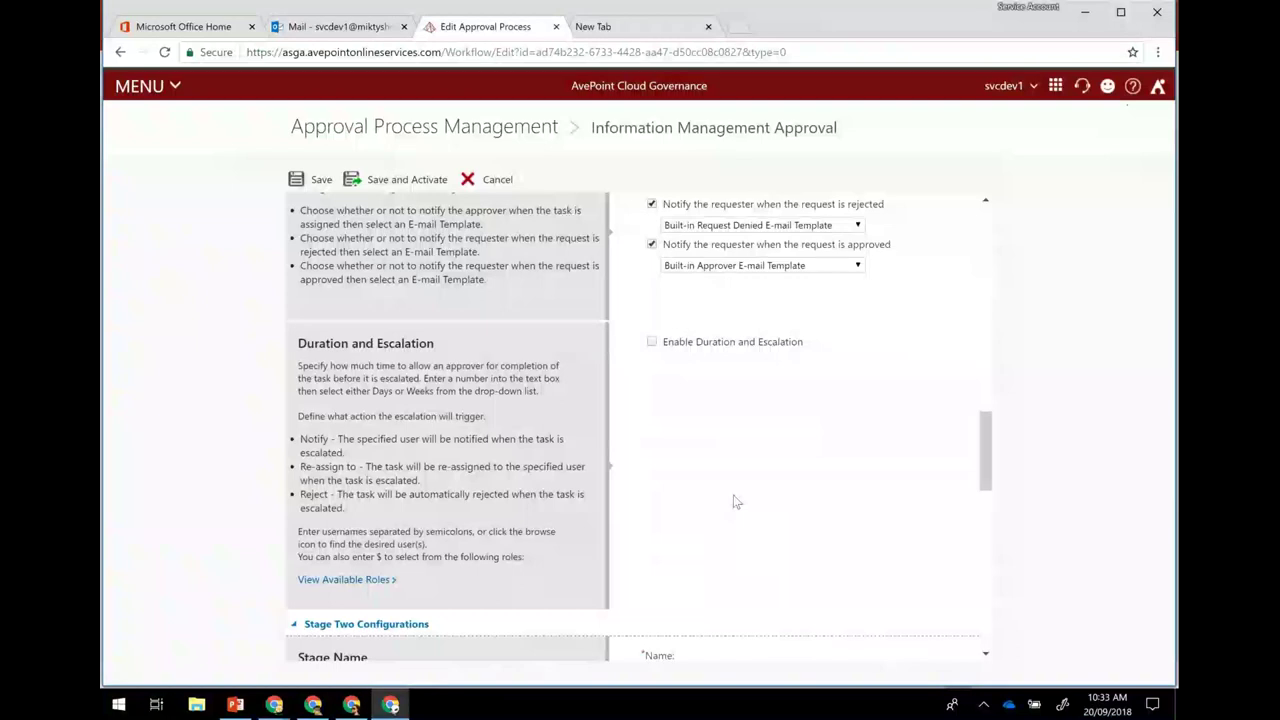
pyautogui.scroll(-3, 735, 501)
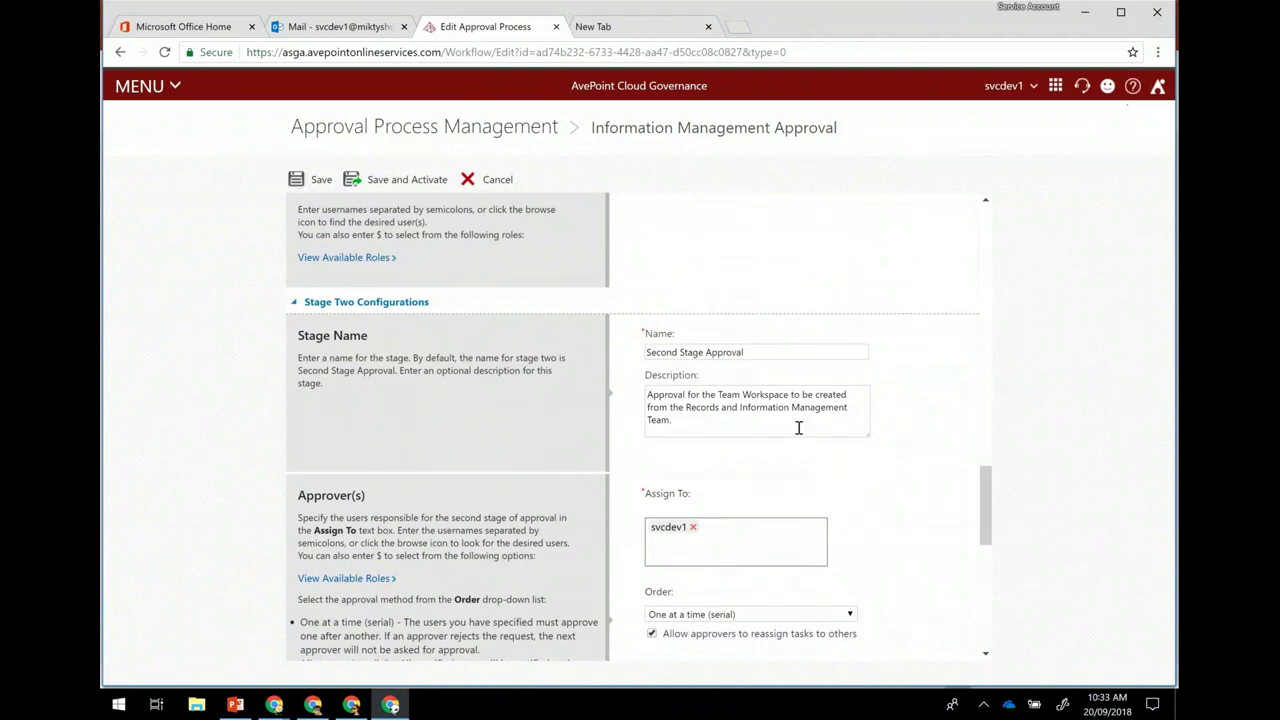
pyautogui.scroll(-1, 798, 427)
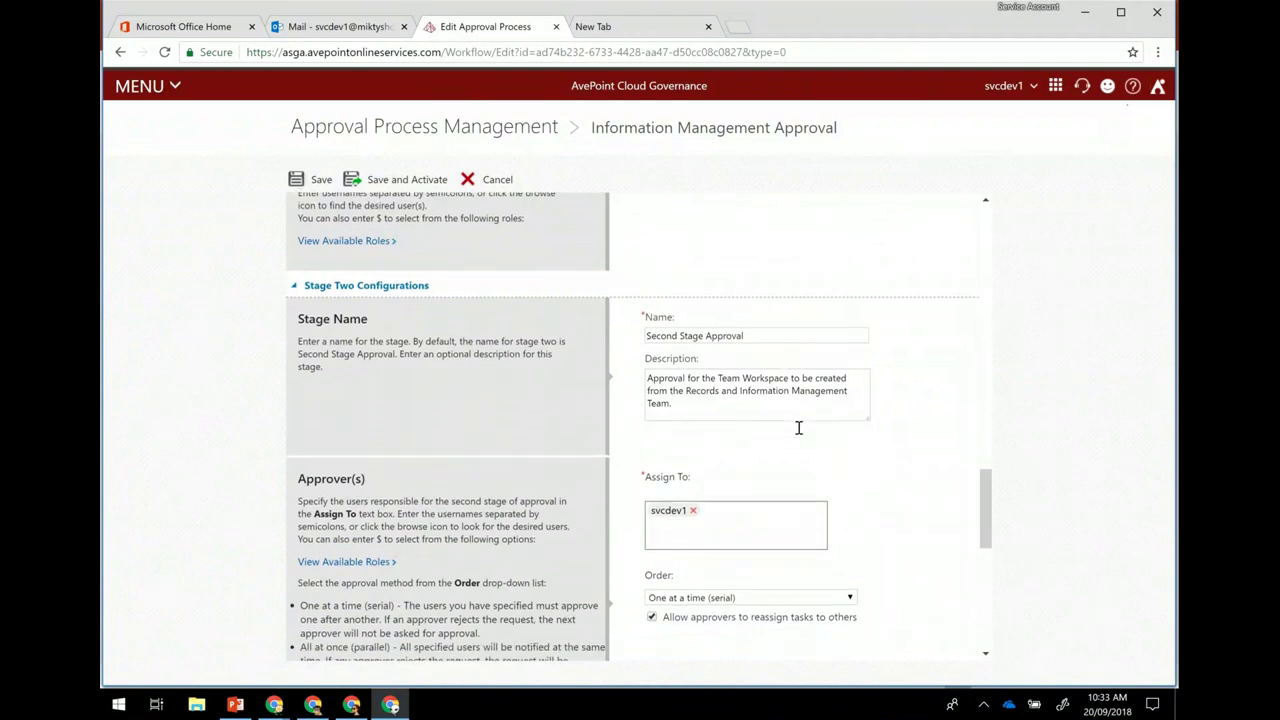
pyautogui.scroll(-2, 798, 427)
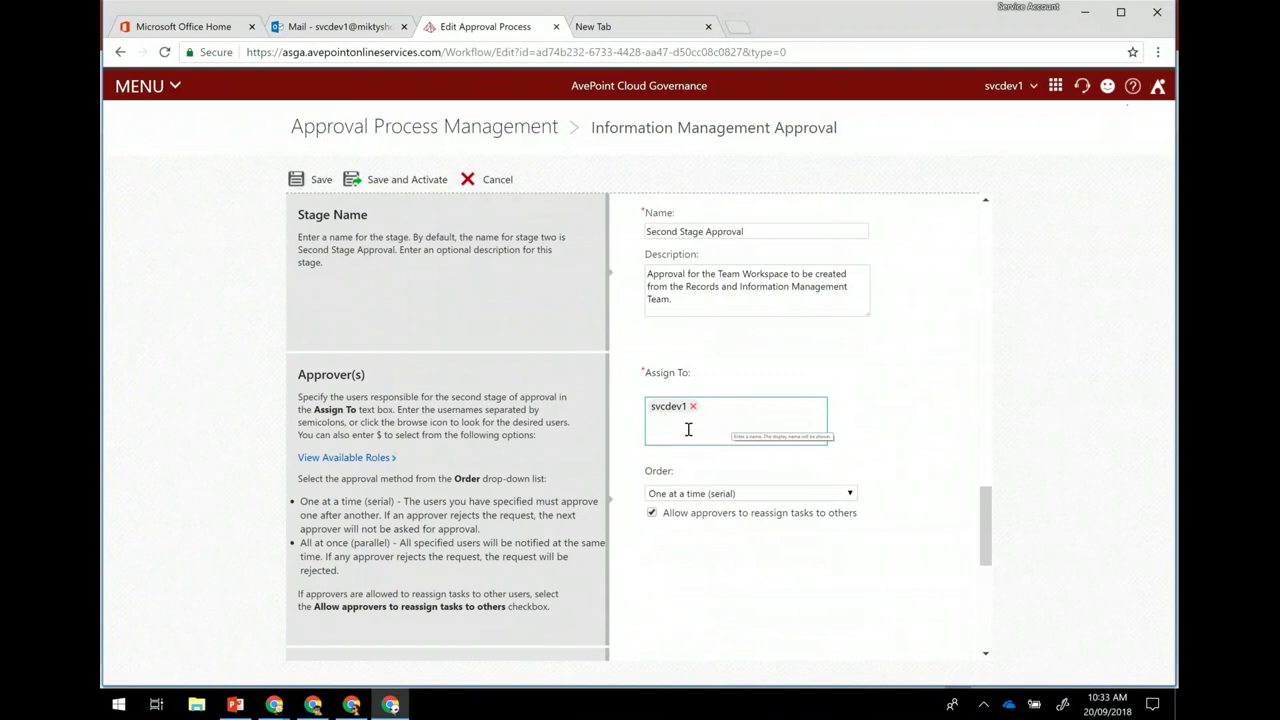
pyautogui.click(791, 372)
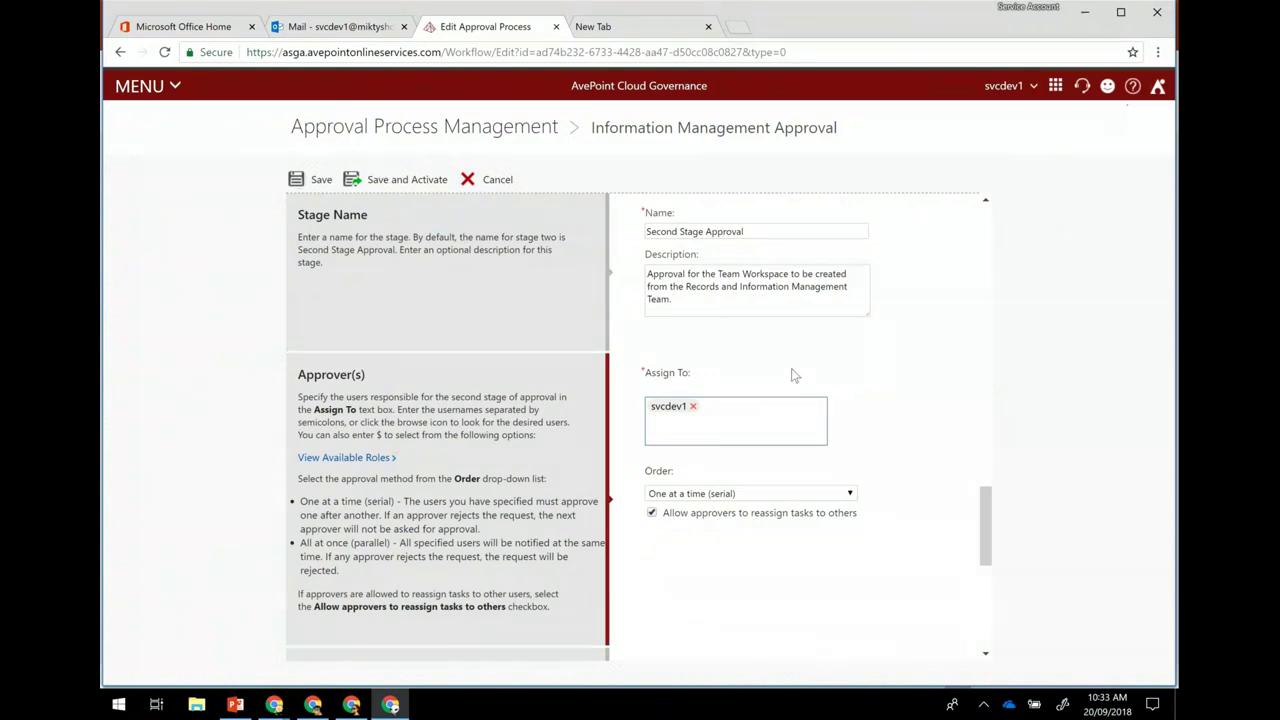
pyautogui.scroll(-1, 794, 375)
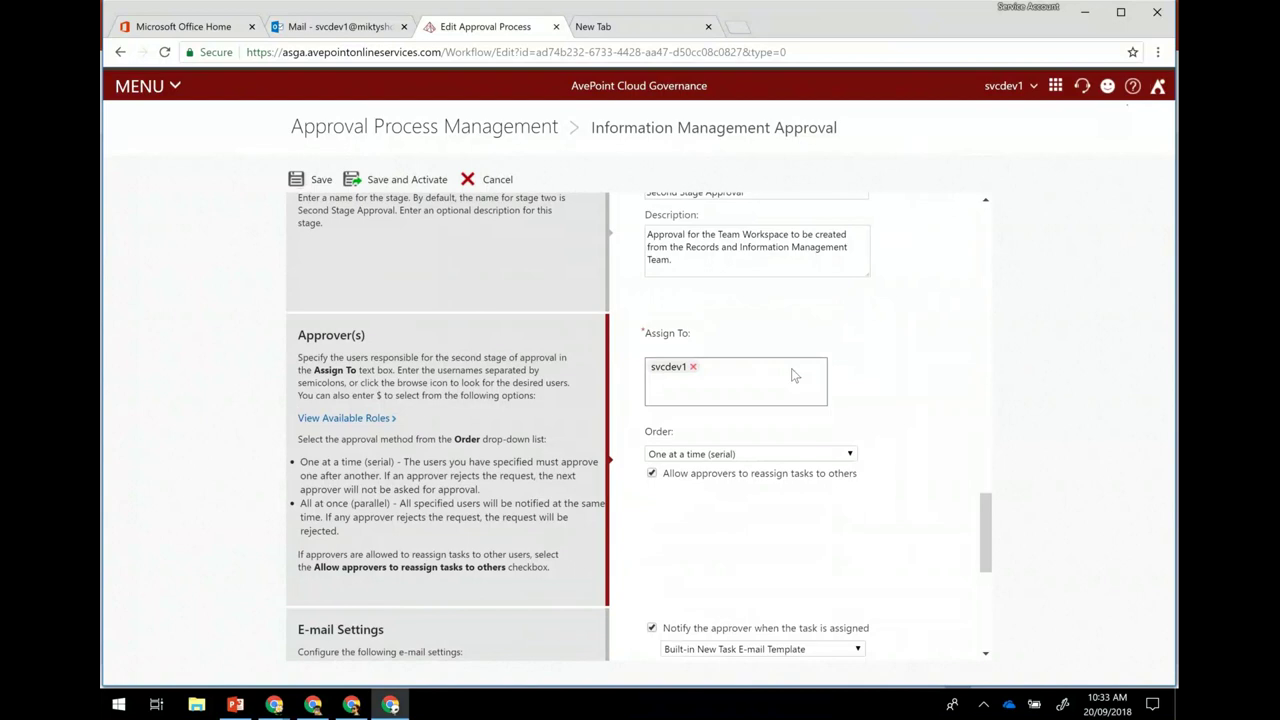
pyautogui.scroll(-3, 794, 375)
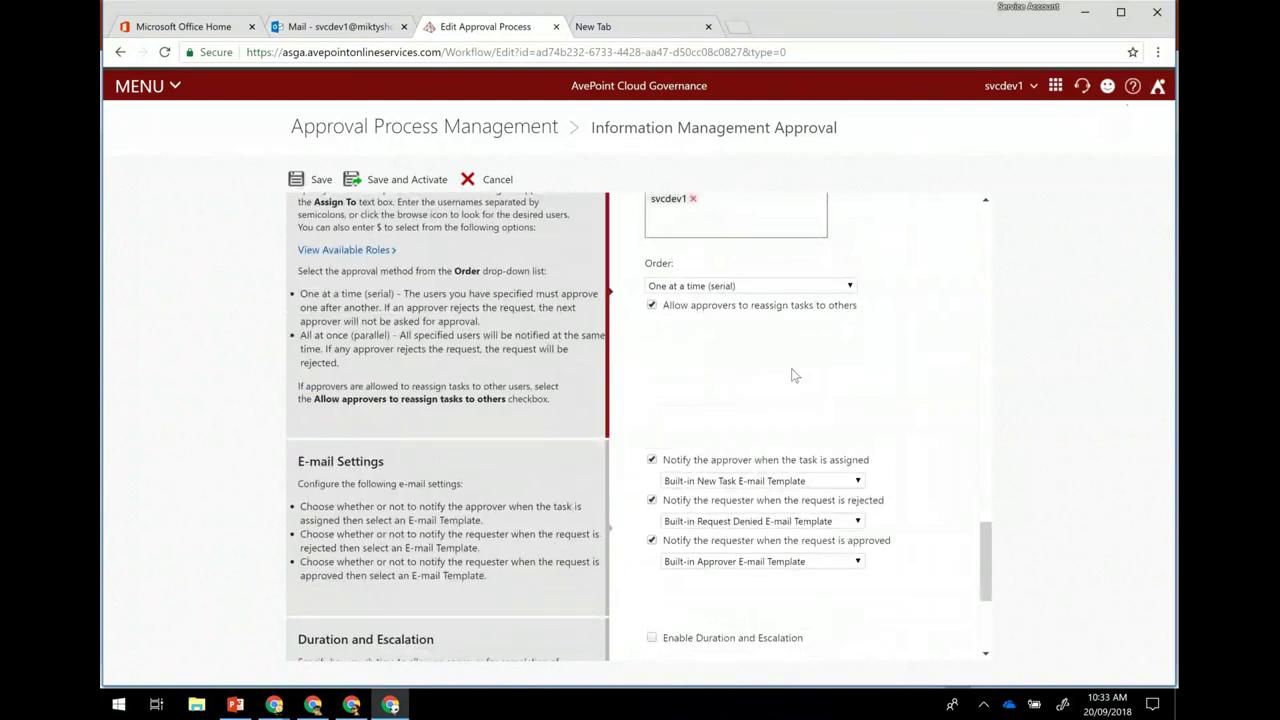
pyautogui.scroll(-5, 794, 375)
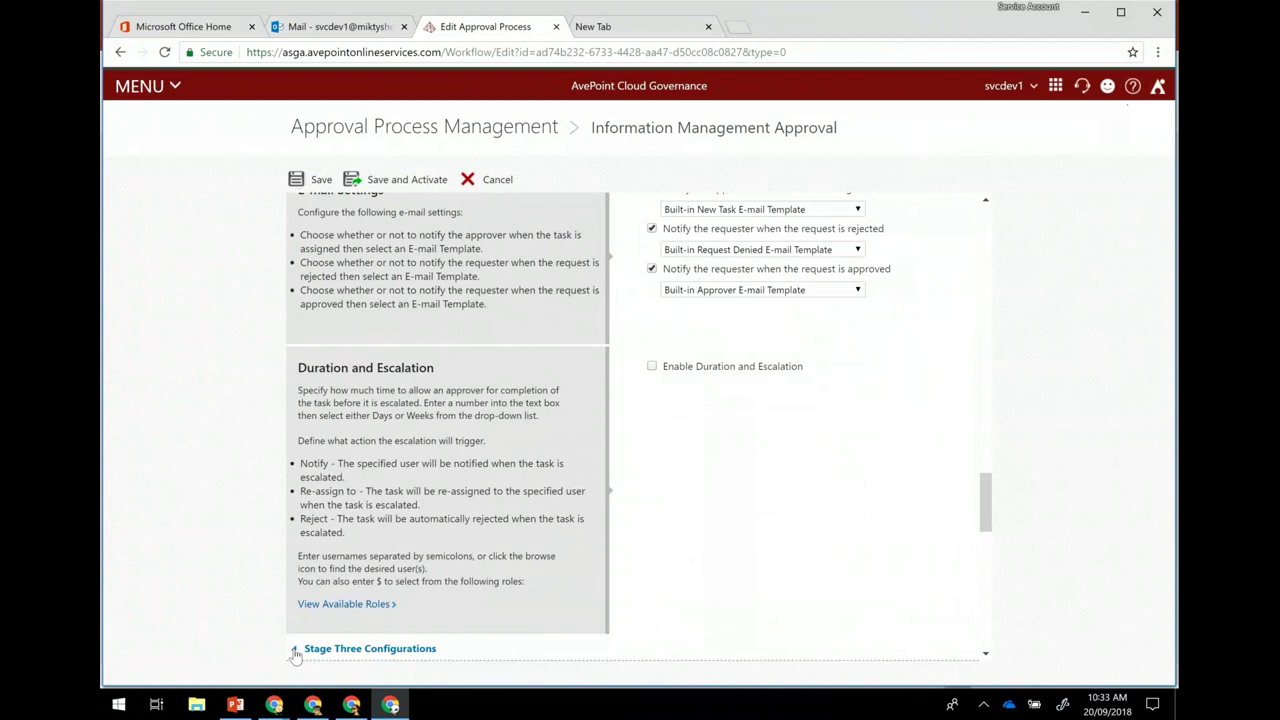
# Step: Examine the stage three description and approver settings, and save and activate the Information Management Approval process
pyautogui.click(295, 651)
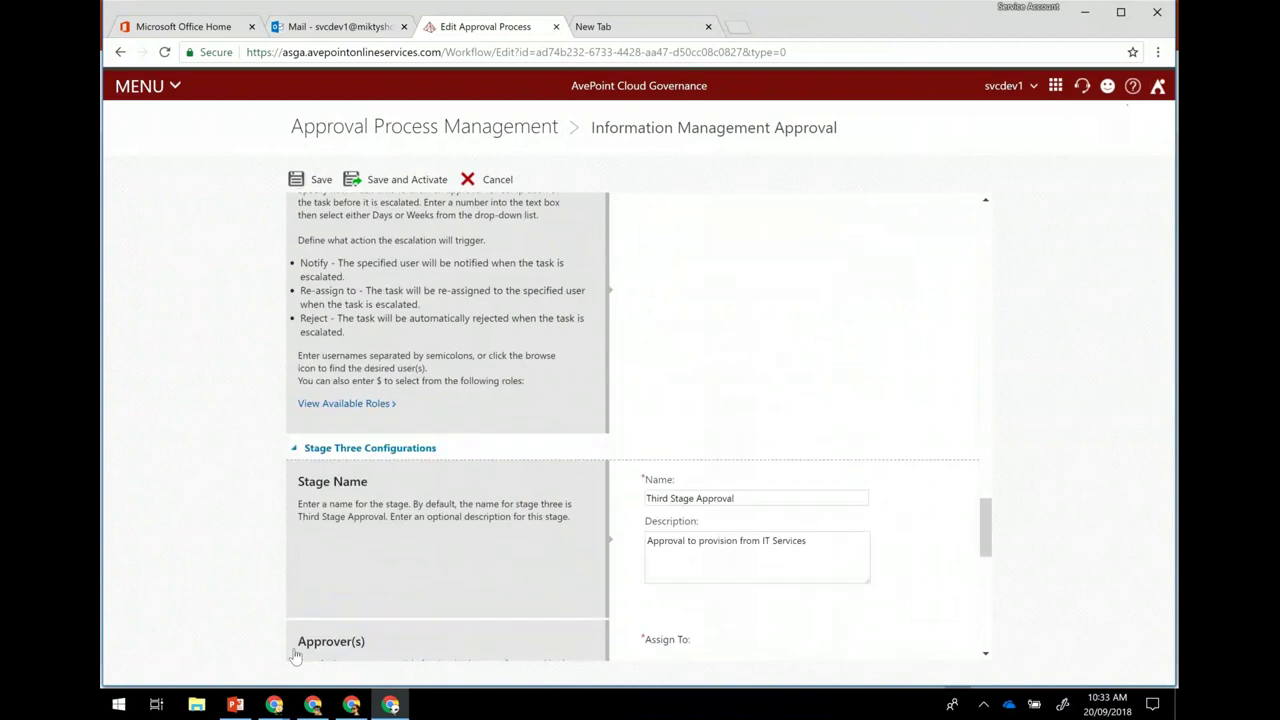
pyautogui.scroll(-7, 768, 513)
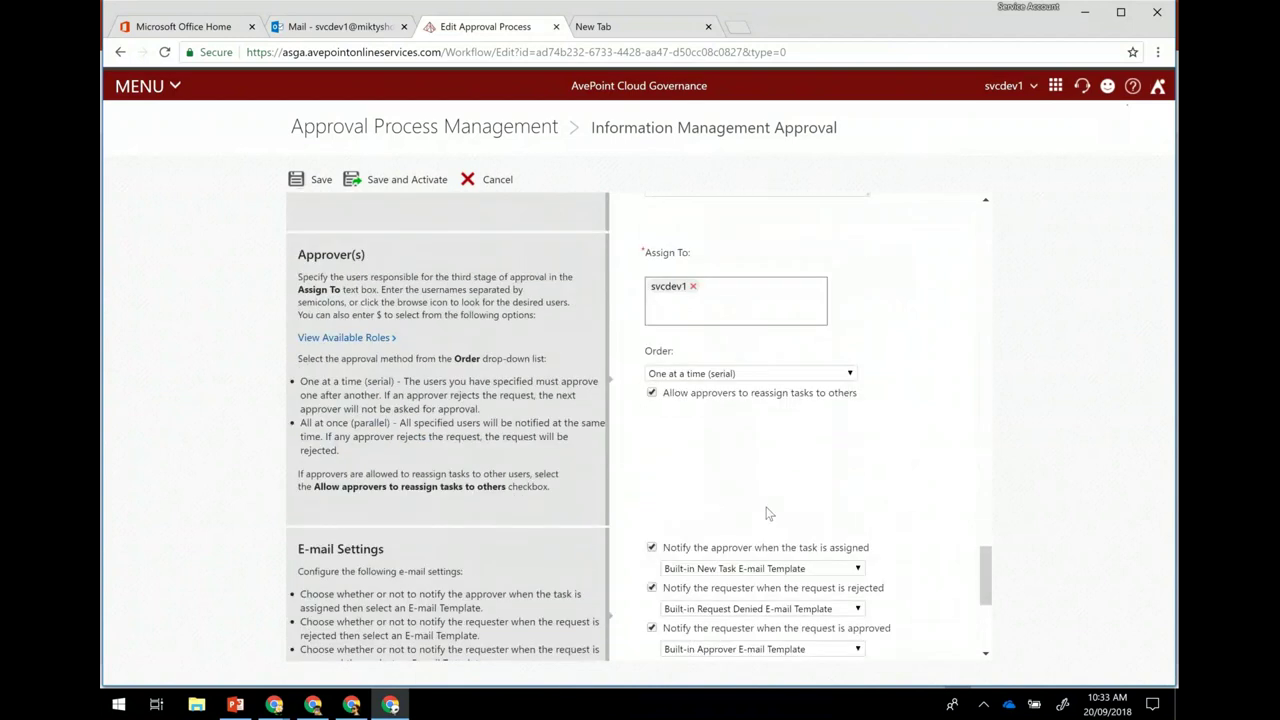
pyautogui.scroll(2, 816, 278)
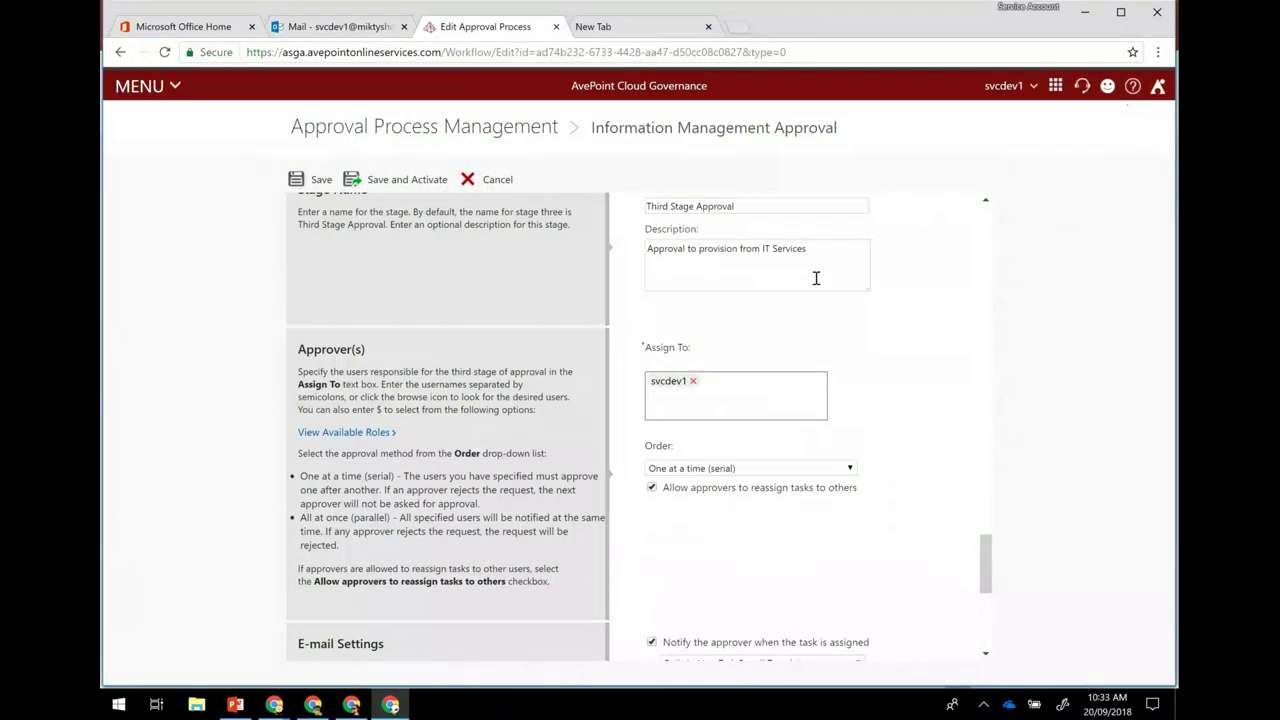
pyautogui.scroll(-1, 816, 280)
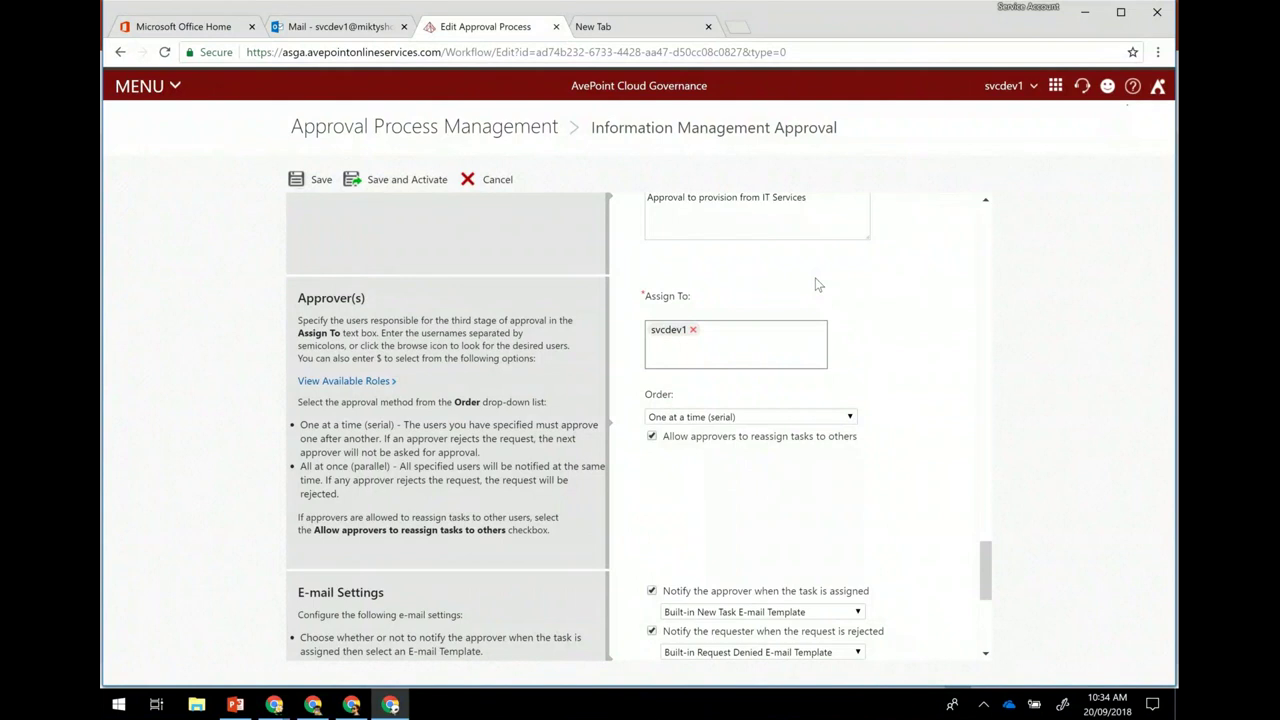
pyautogui.click(418, 187)
pyautogui.click(418, 187)
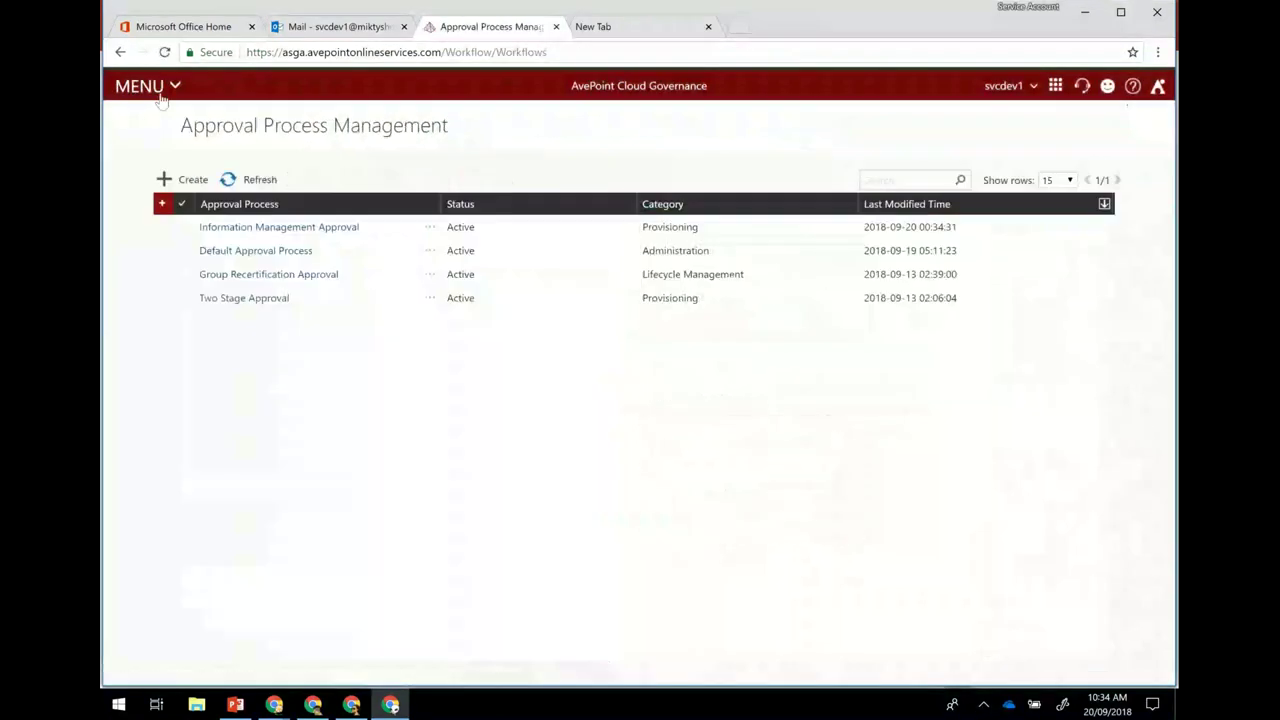
# Step: Deactivate the New Group/Team Miktysh Development service in the service settings
pyautogui.click(161, 98)
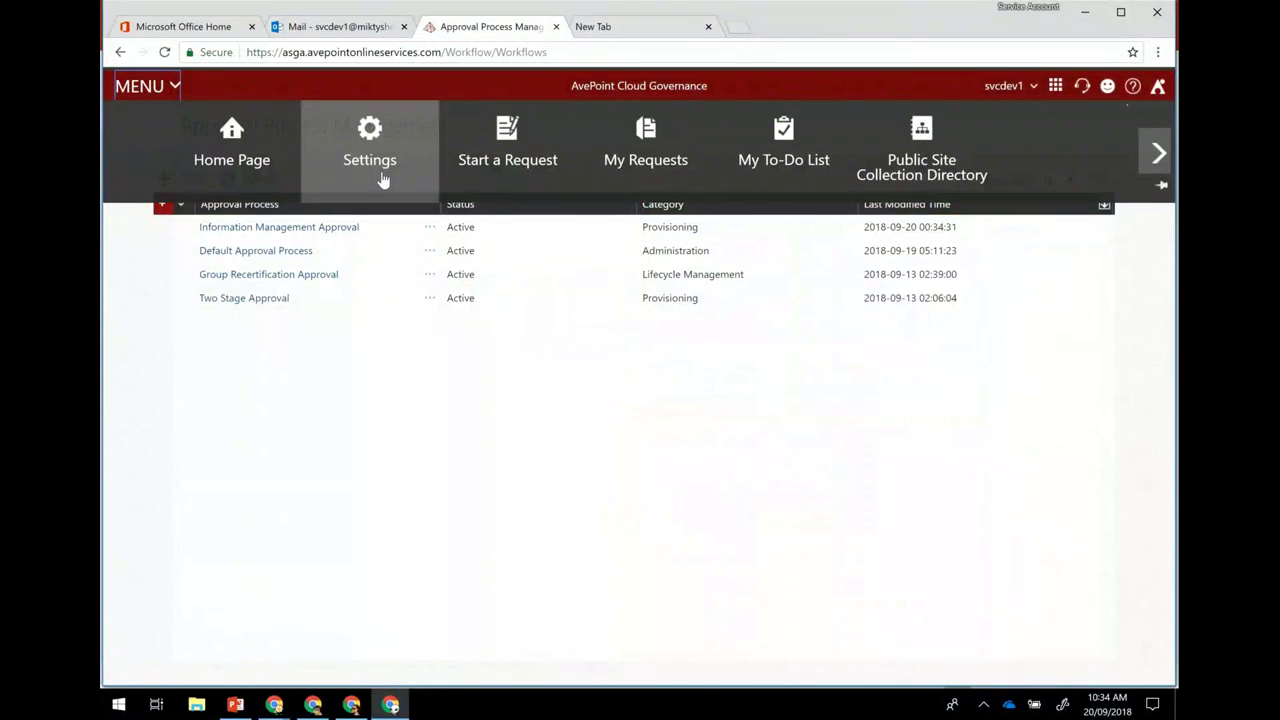
pyautogui.click(381, 176)
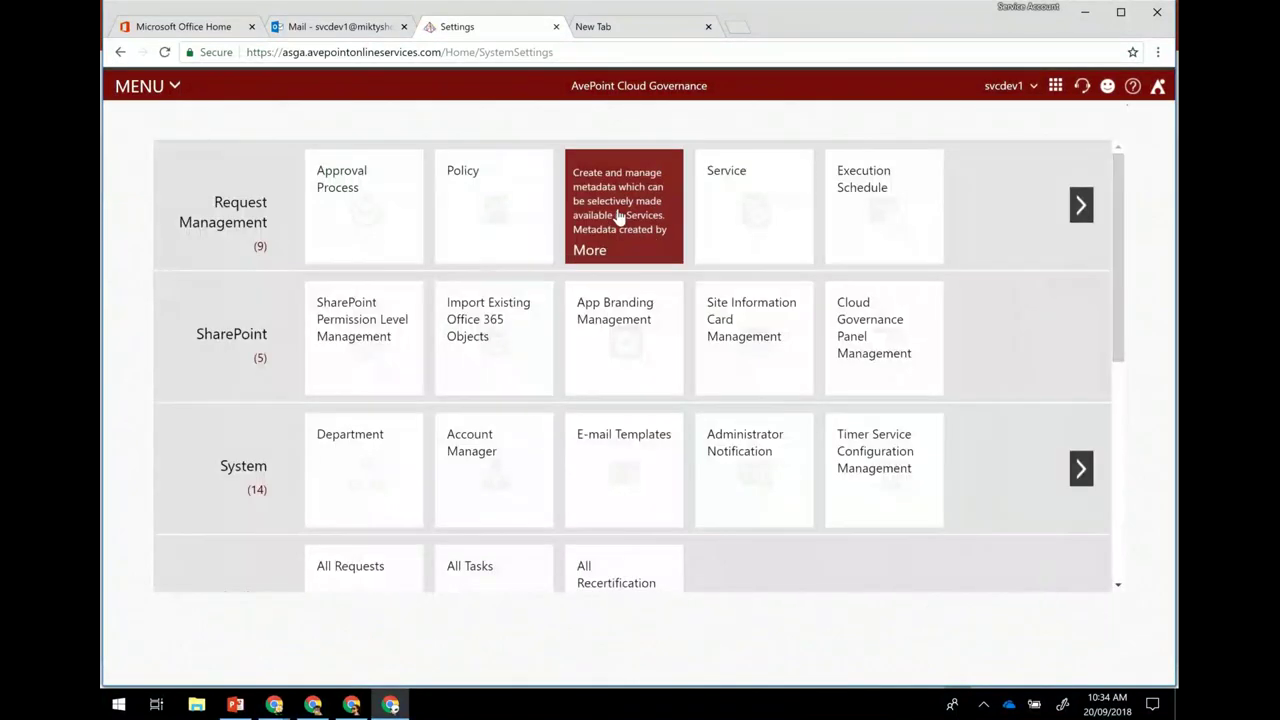
pyautogui.click(744, 233)
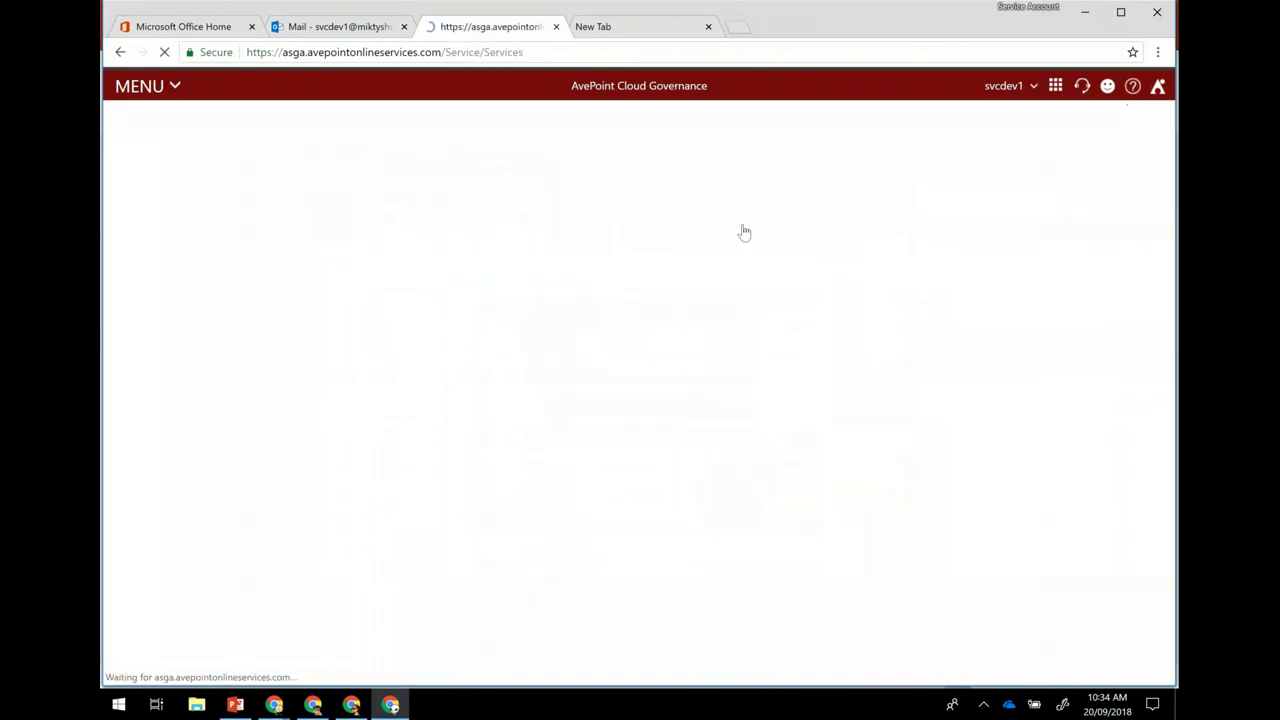
pyautogui.click(319, 228)
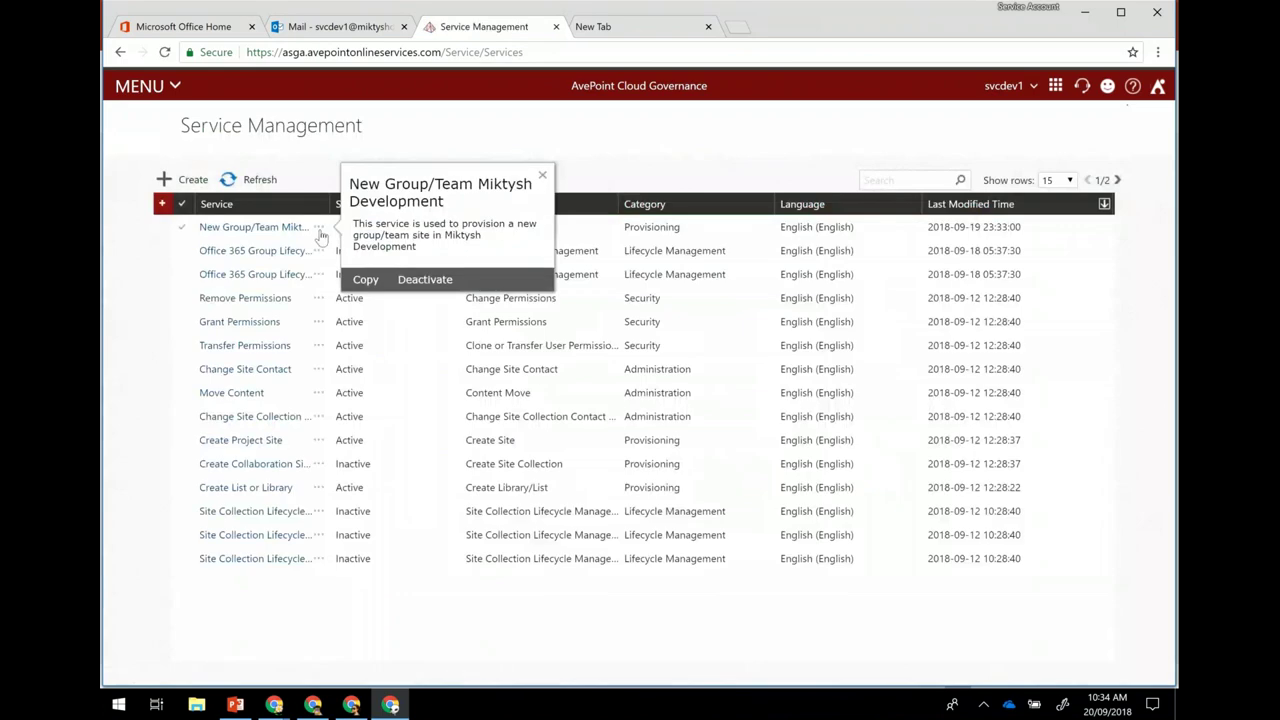
pyautogui.click(406, 282)
pyautogui.press('Return')
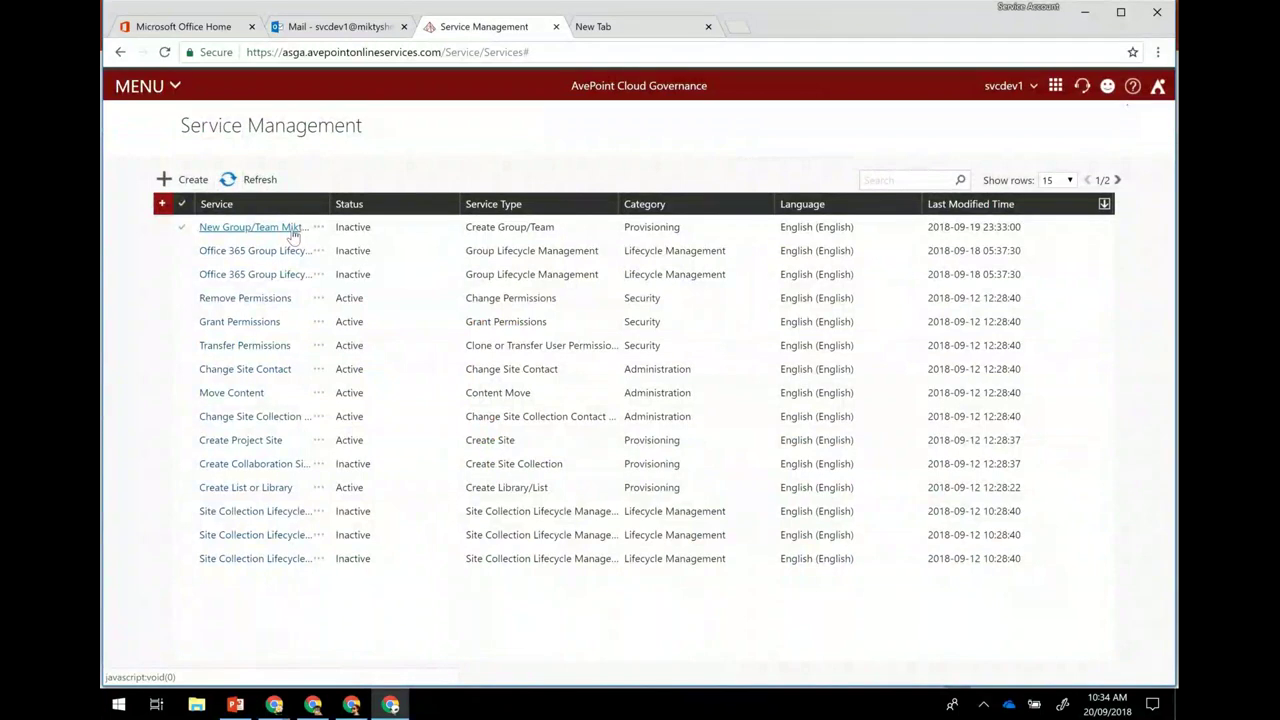
# Step: Open the New Group/Team Miktysh Development service for editing and examine its description, category, department, initiation, permissions, contacts and app profile
pyautogui.click(293, 231)
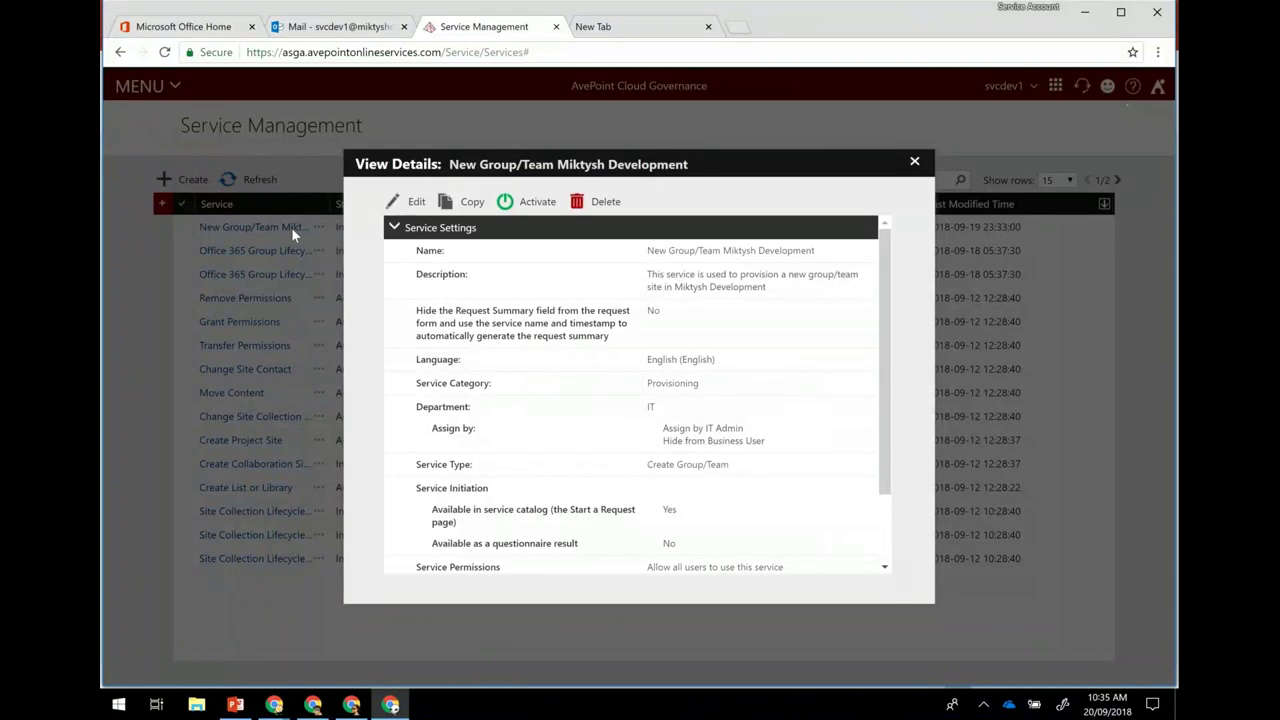
pyautogui.click(414, 203)
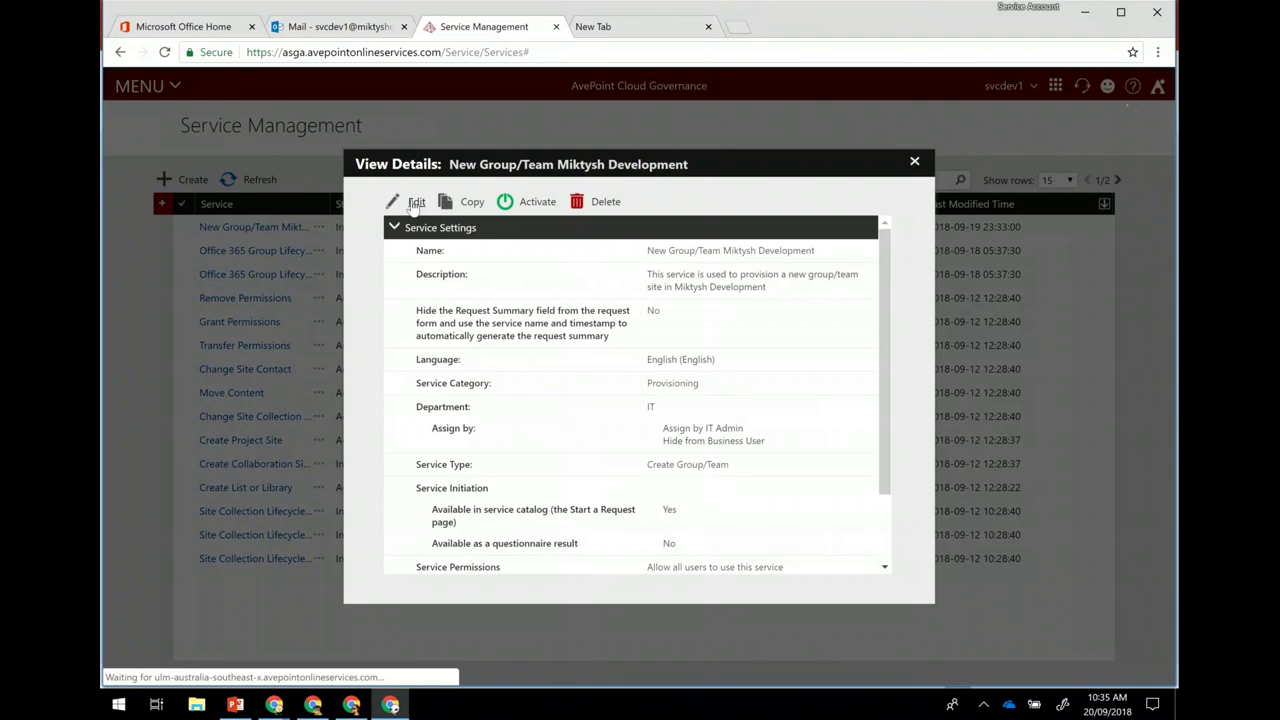
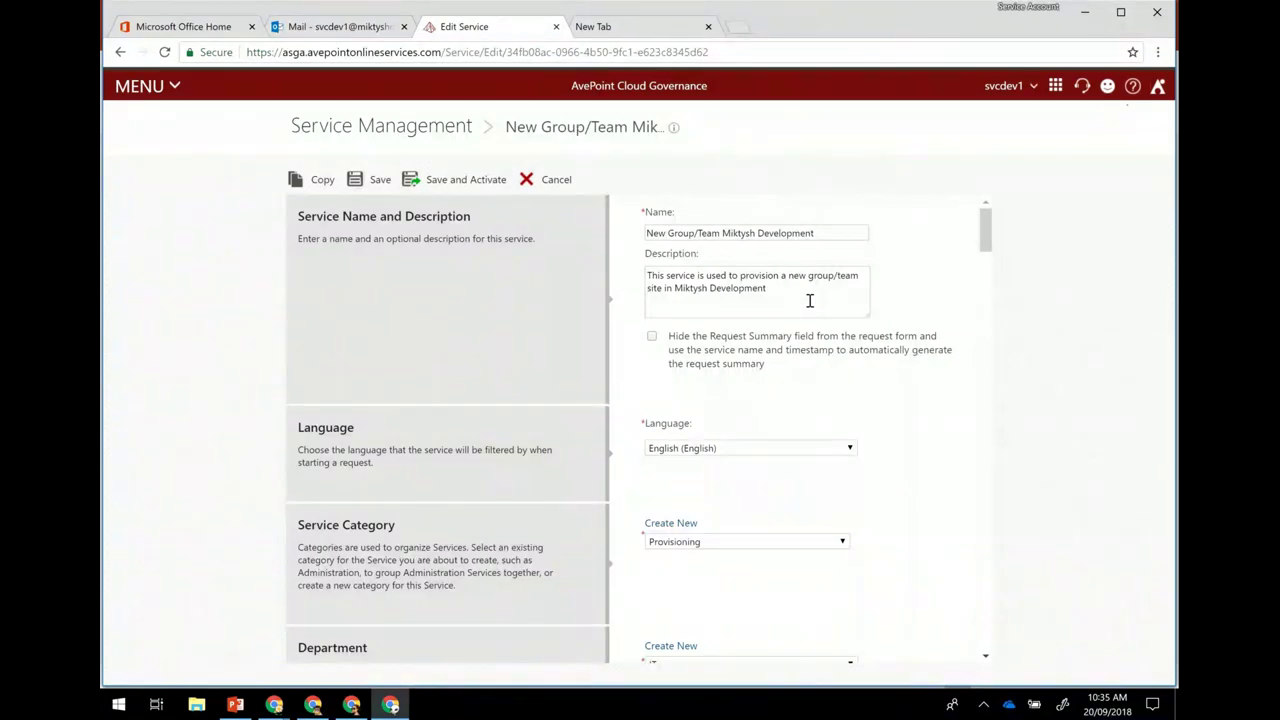
pyautogui.scroll(-1, 810, 301)
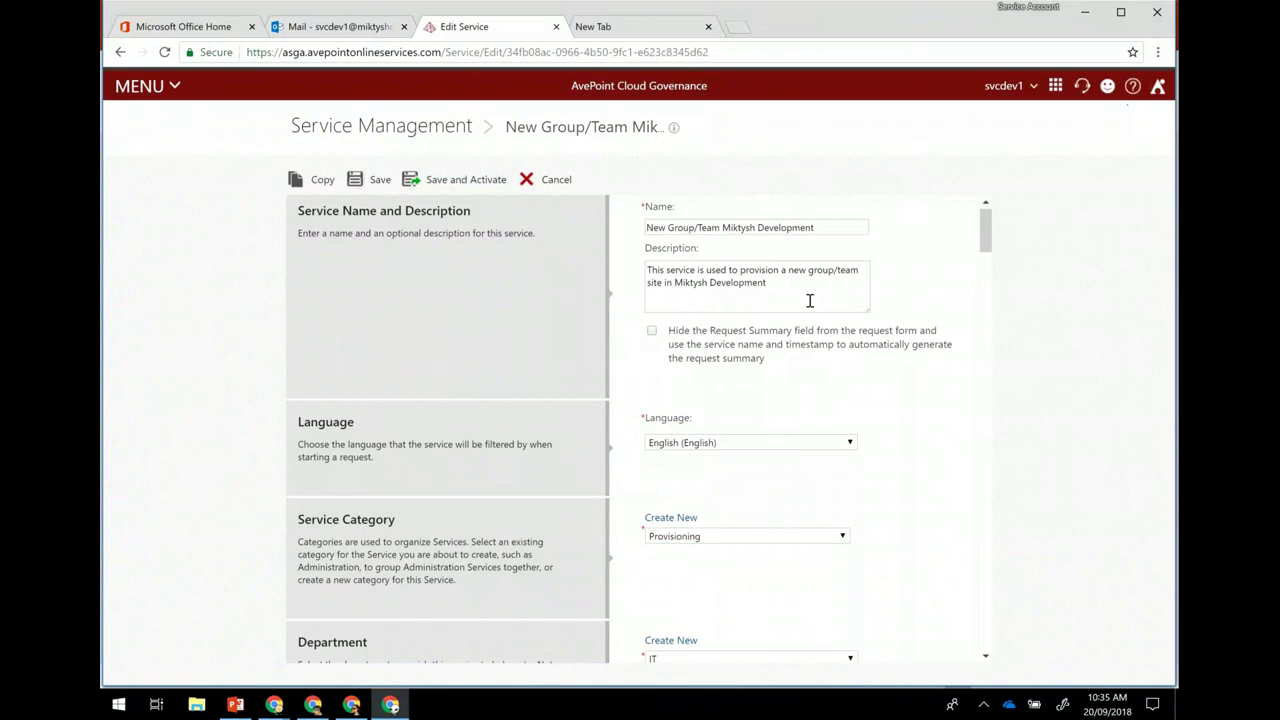
pyautogui.scroll(-4, 810, 301)
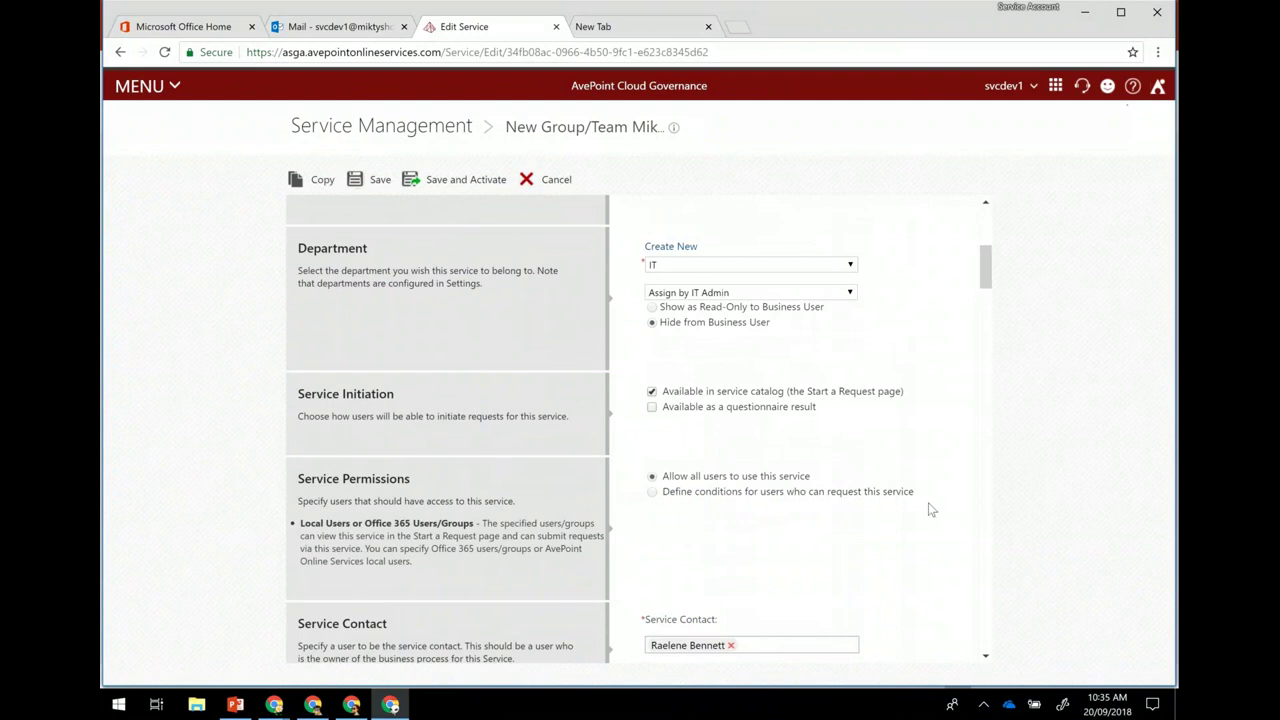
pyautogui.scroll(-1, 930, 510)
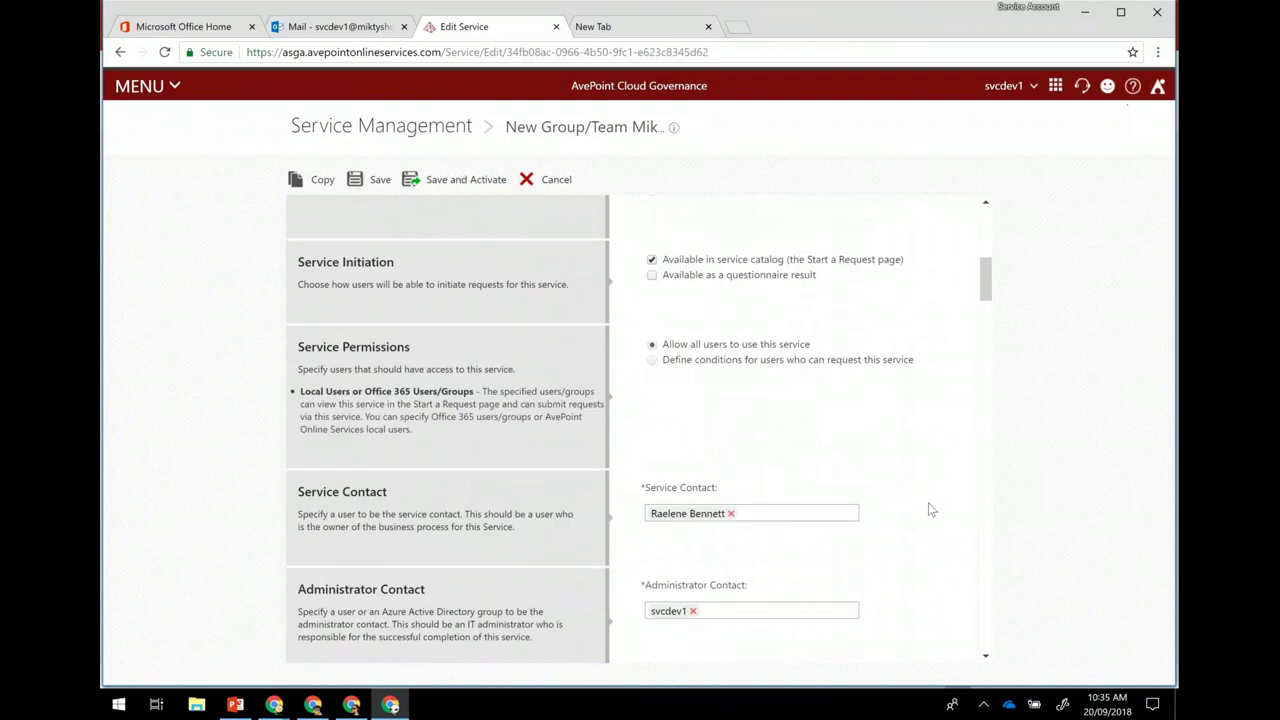
pyautogui.scroll(-1, 930, 510)
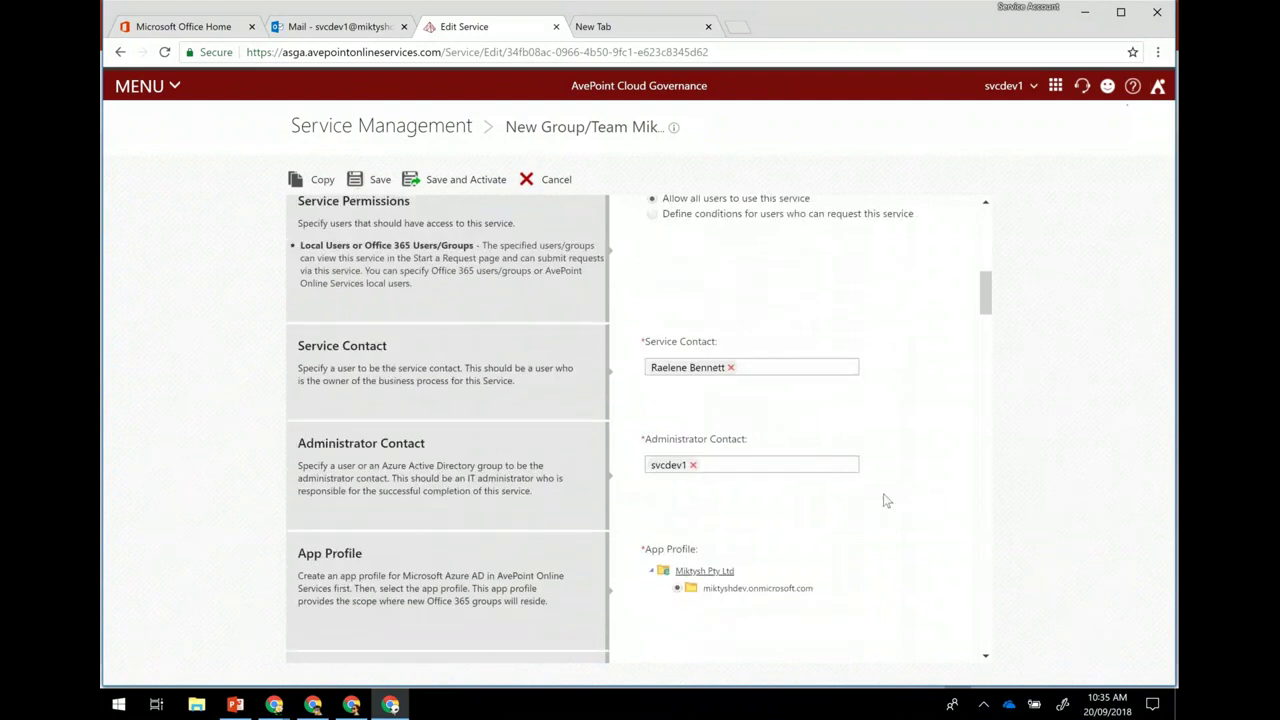
pyautogui.scroll(-1, 885, 500)
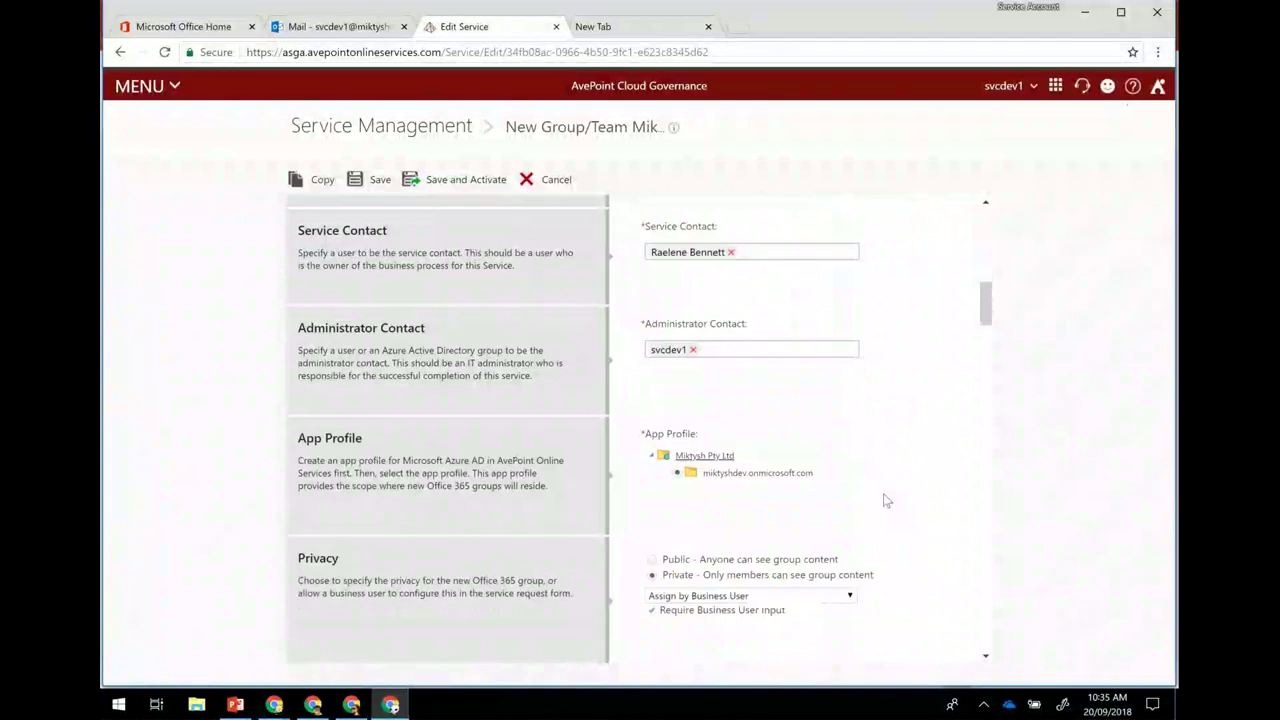
pyautogui.scroll(-1, 885, 460)
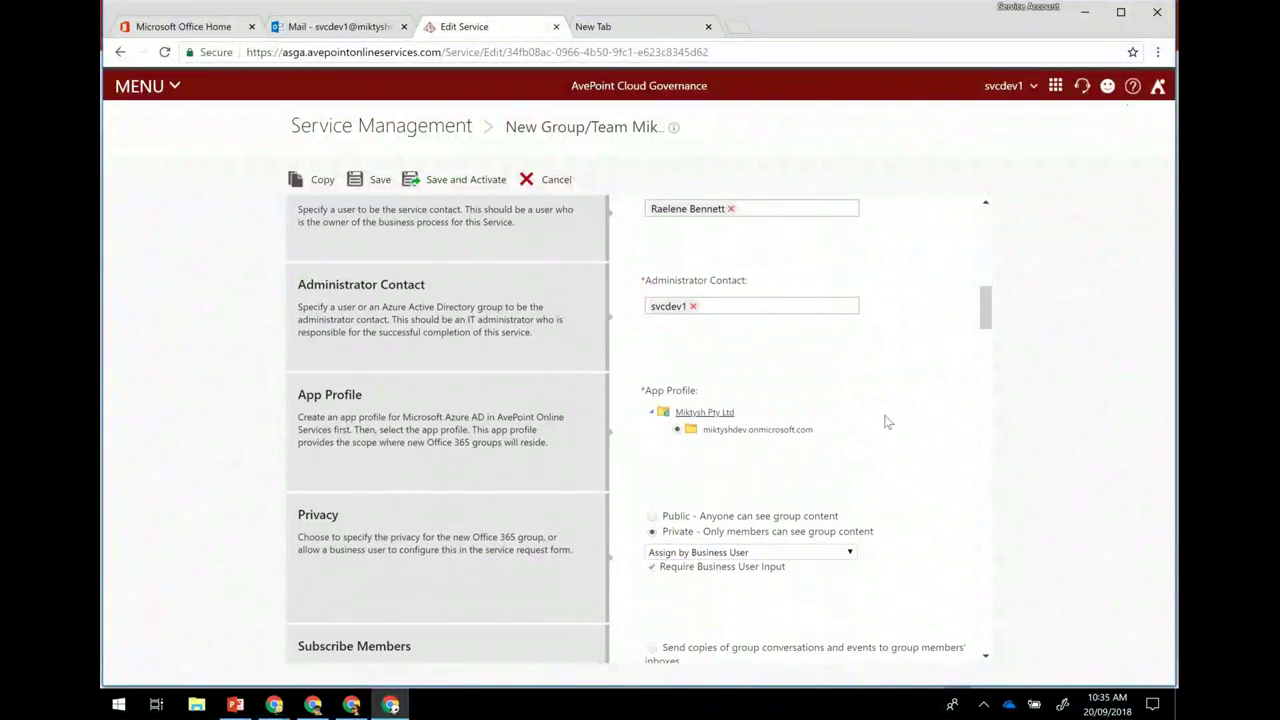
pyautogui.scroll(-1, 885, 422)
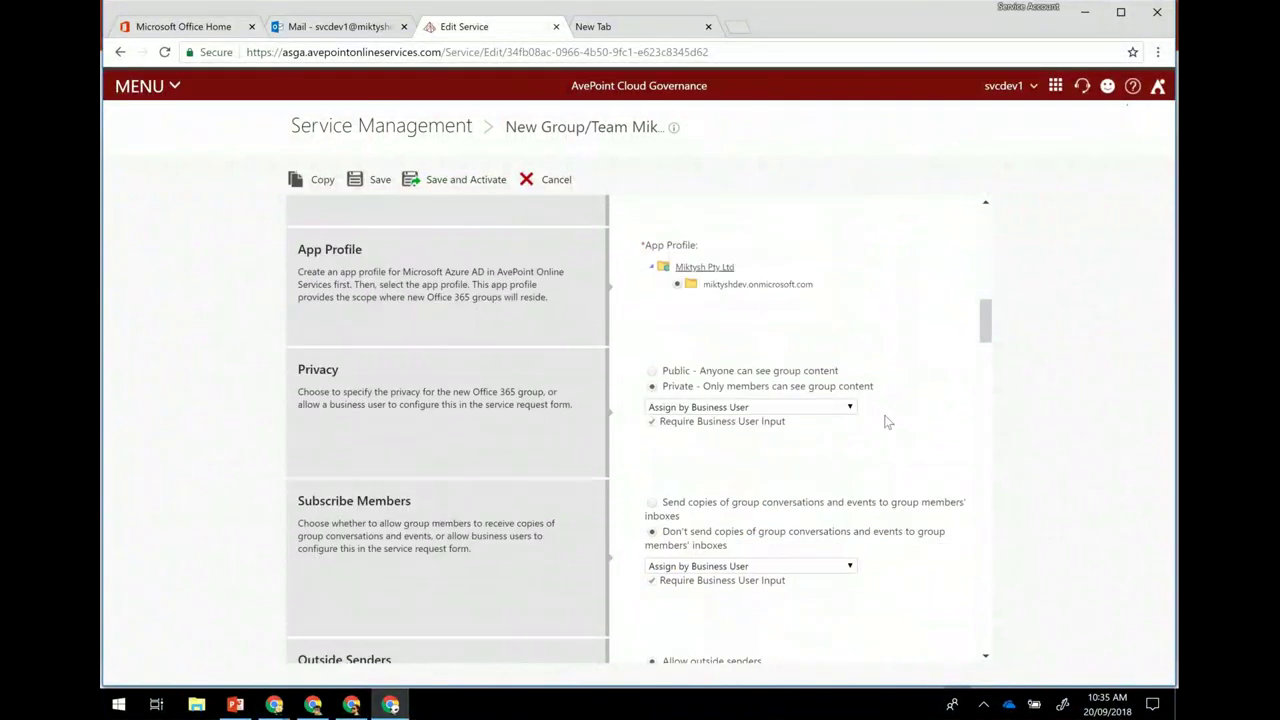
# Step: Set the service's group privacy to Public and have it assigned by IT Admin
pyautogui.scroll(-1, 731, 424)
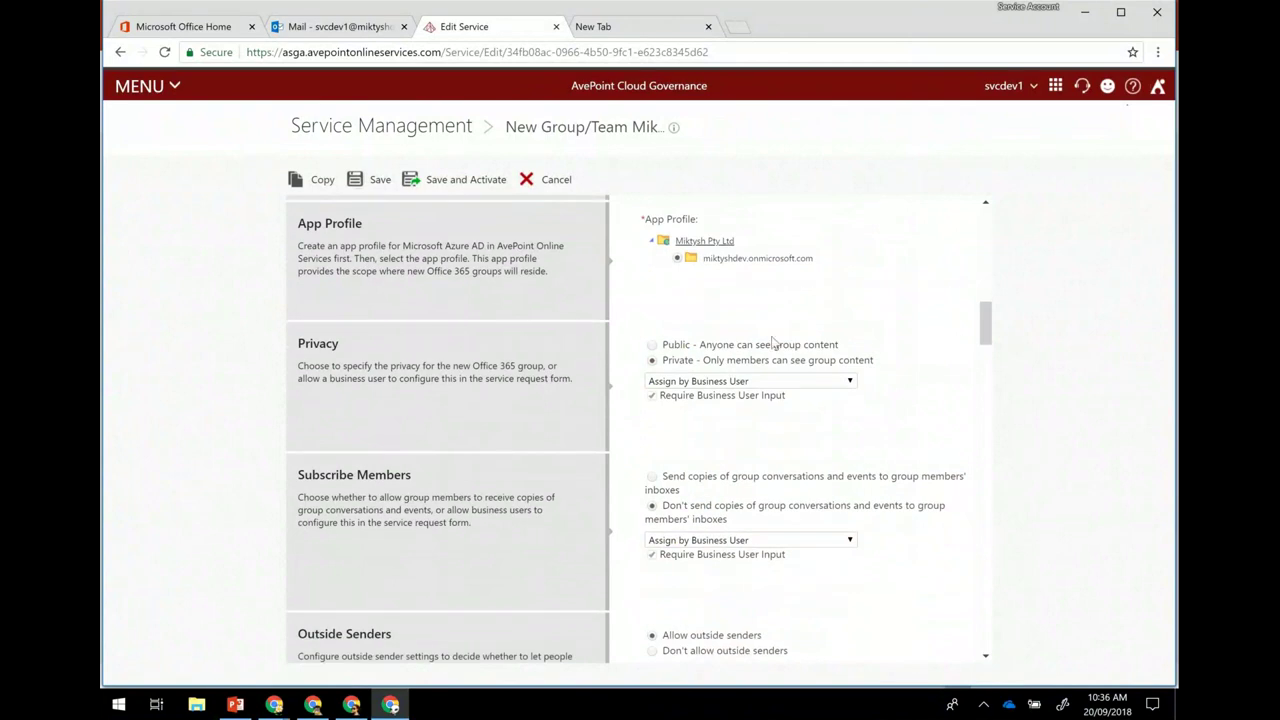
pyautogui.click(849, 382)
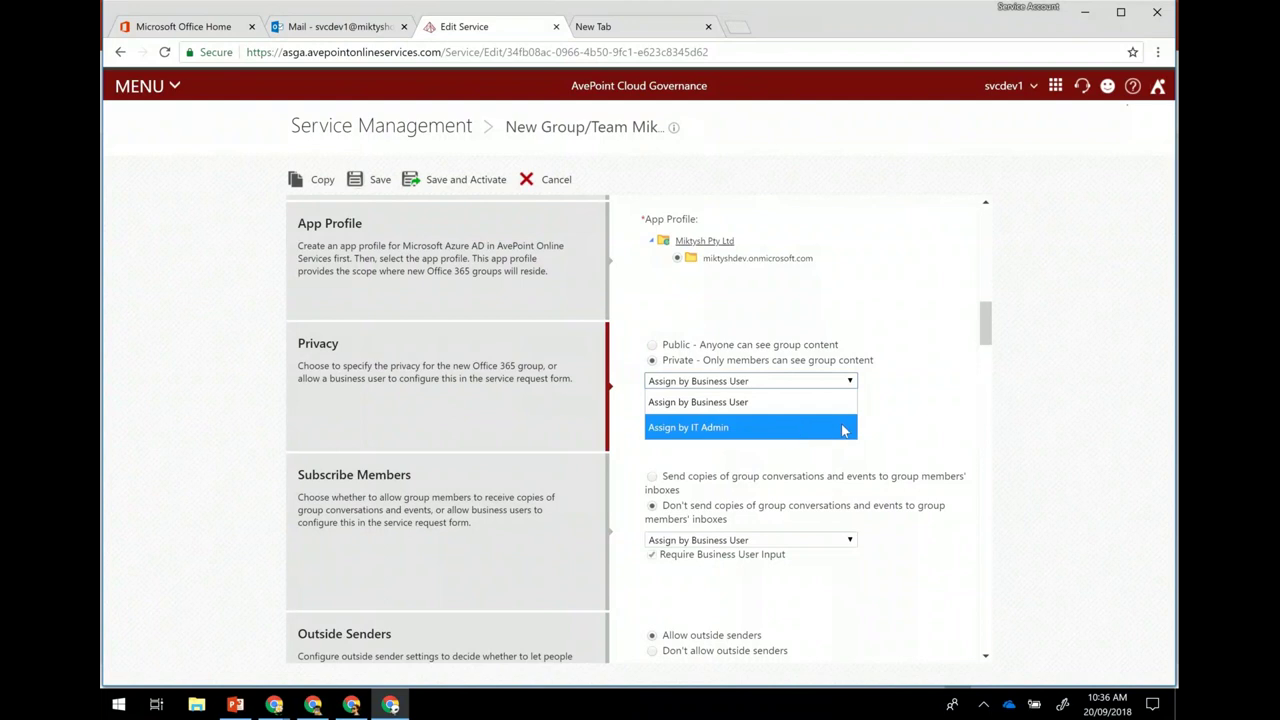
pyautogui.click(871, 414)
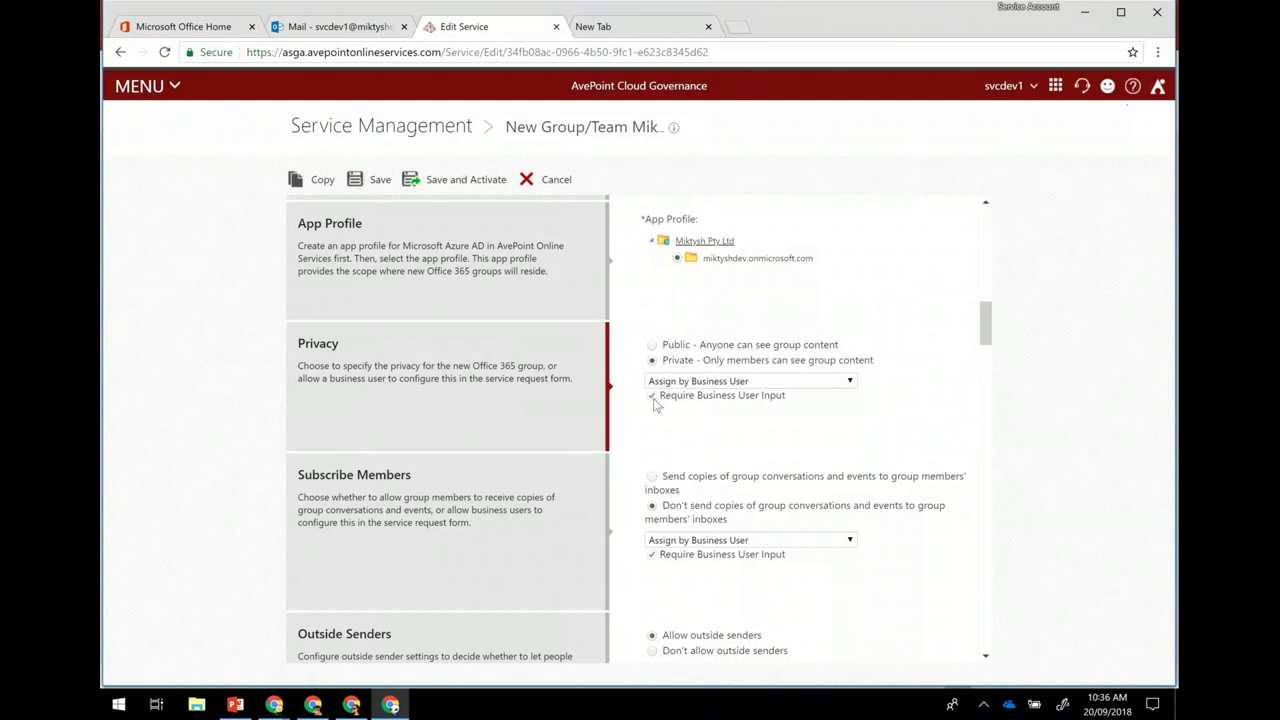
pyautogui.click(652, 344)
pyautogui.click(807, 383)
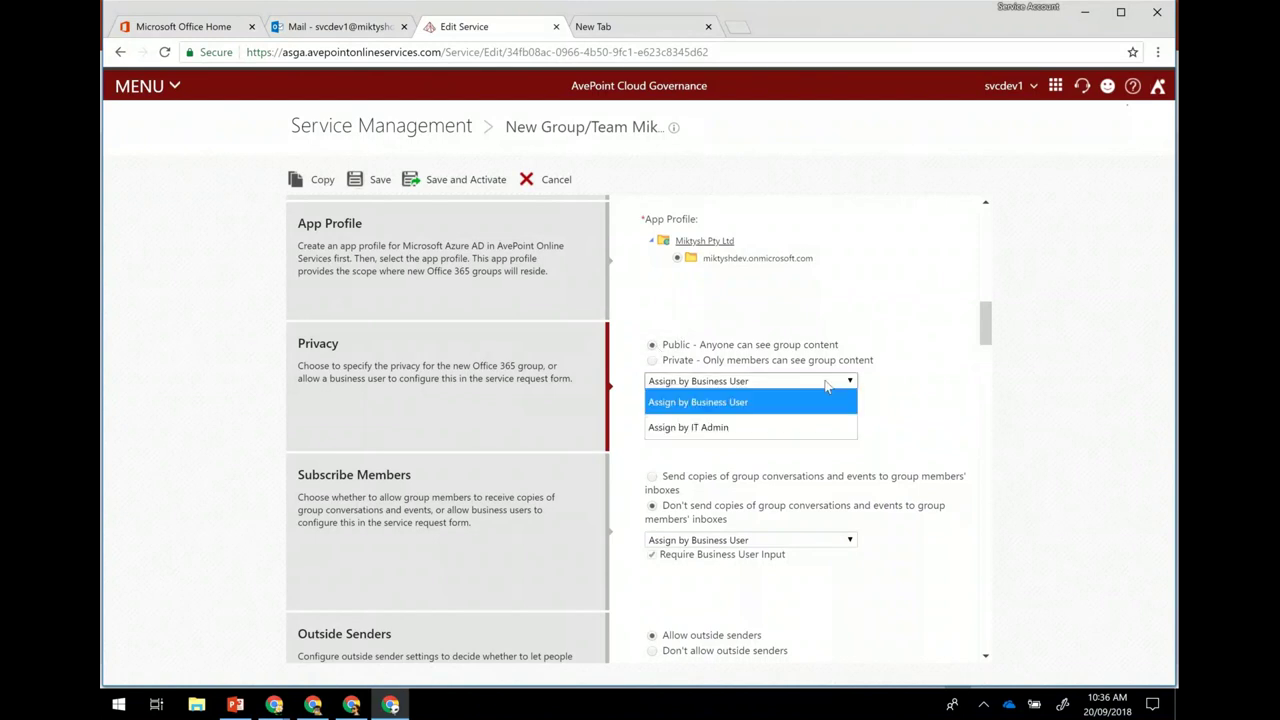
pyautogui.click(789, 426)
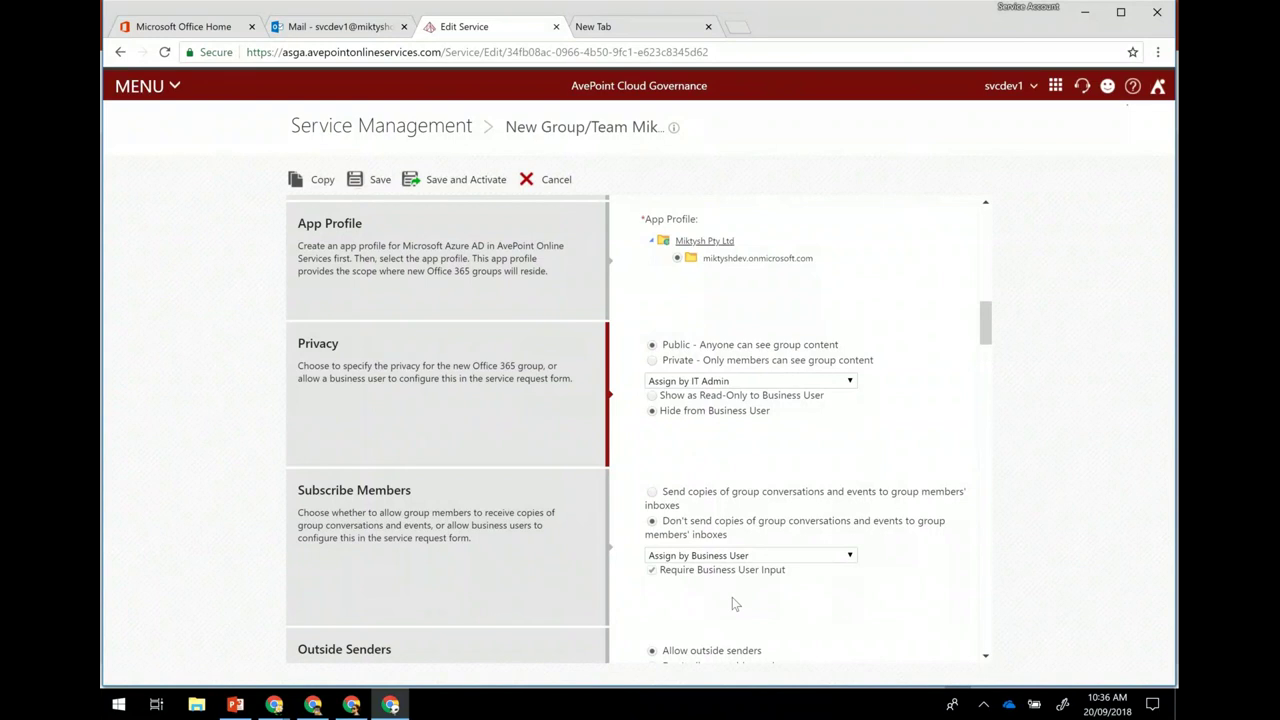
# Step: Examine the service's Subscribe Members, Outside Senders, Microsoft Teams and Language settings
pyautogui.scroll(-1, 732, 603)
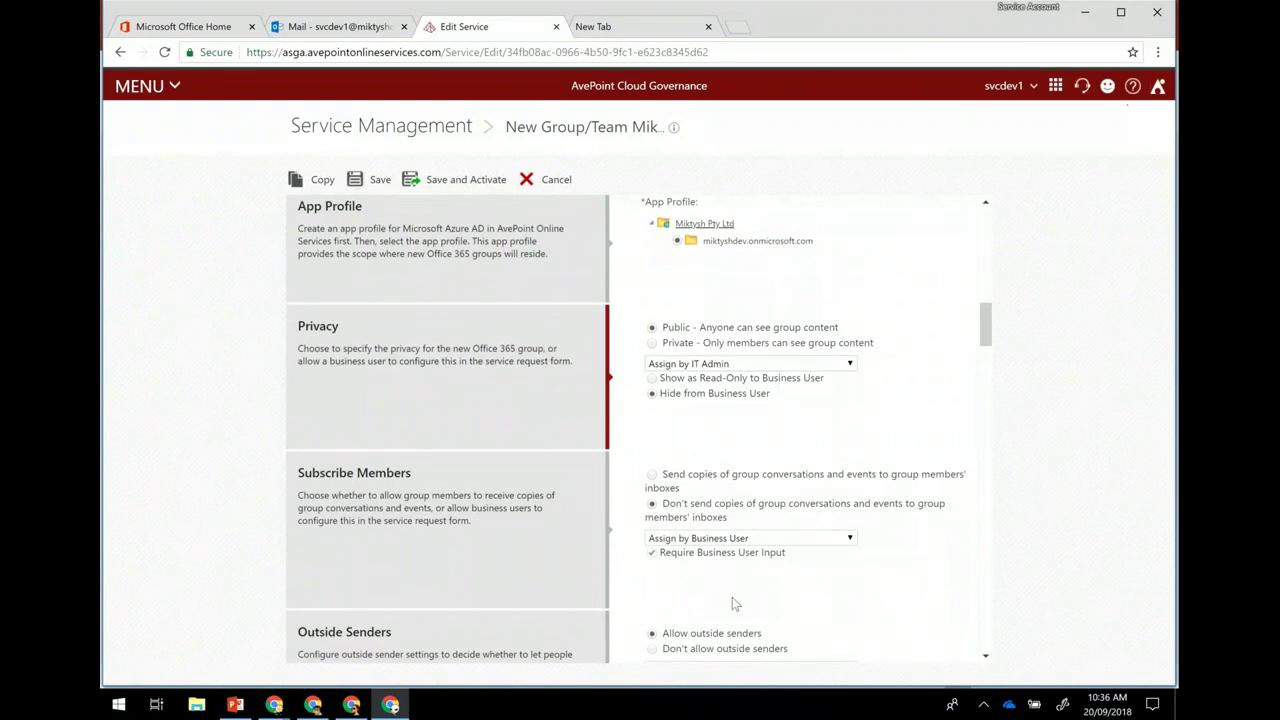
pyautogui.scroll(-1, 732, 598)
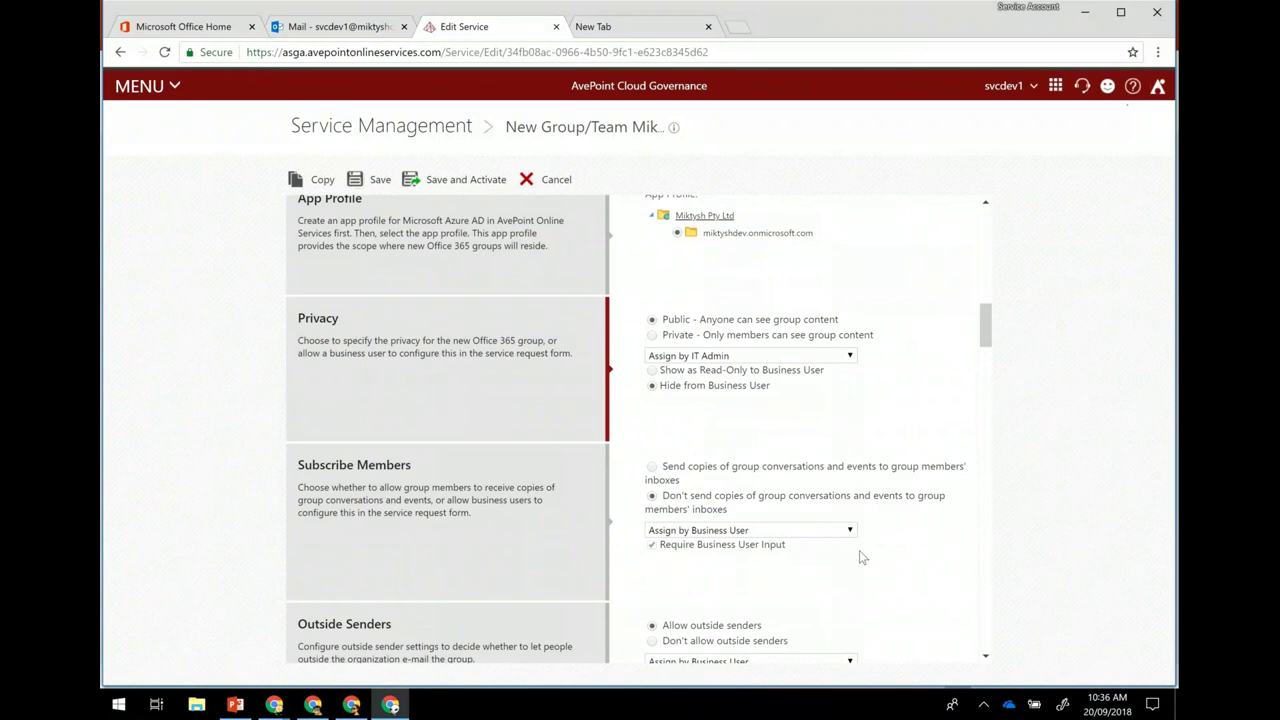
pyautogui.scroll(-1, 859, 557)
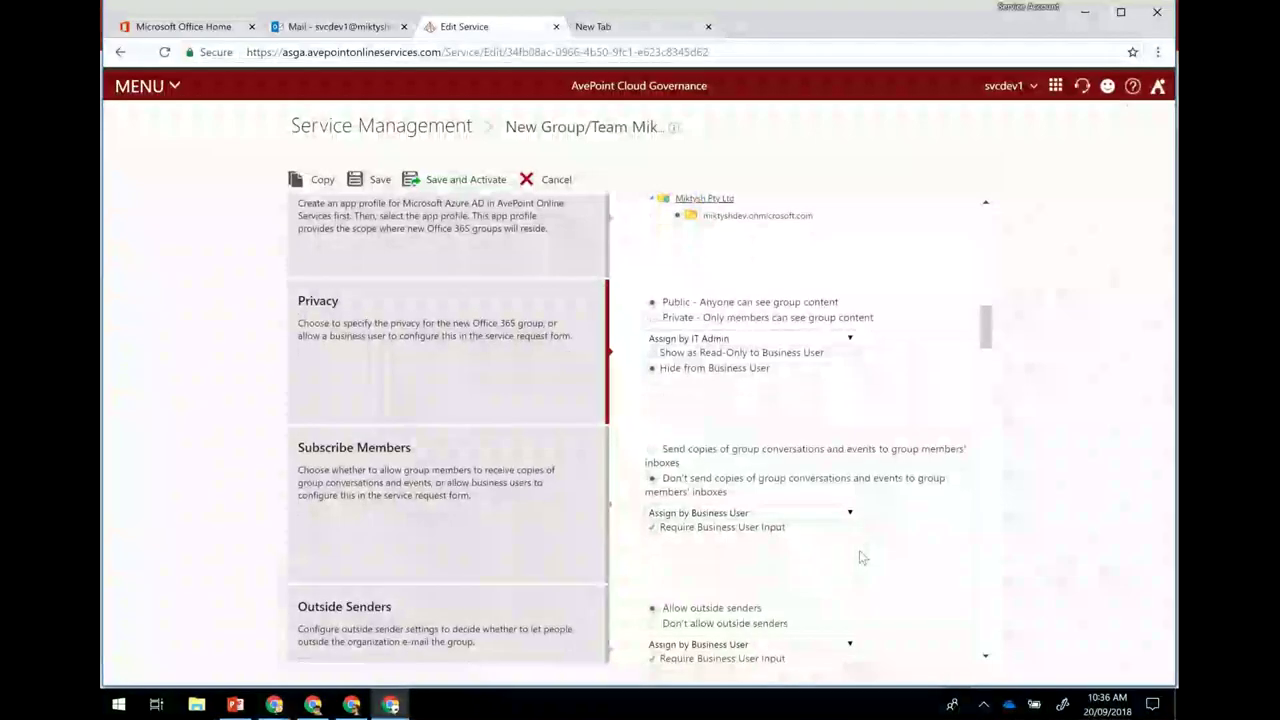
pyautogui.scroll(-3, 959, 440)
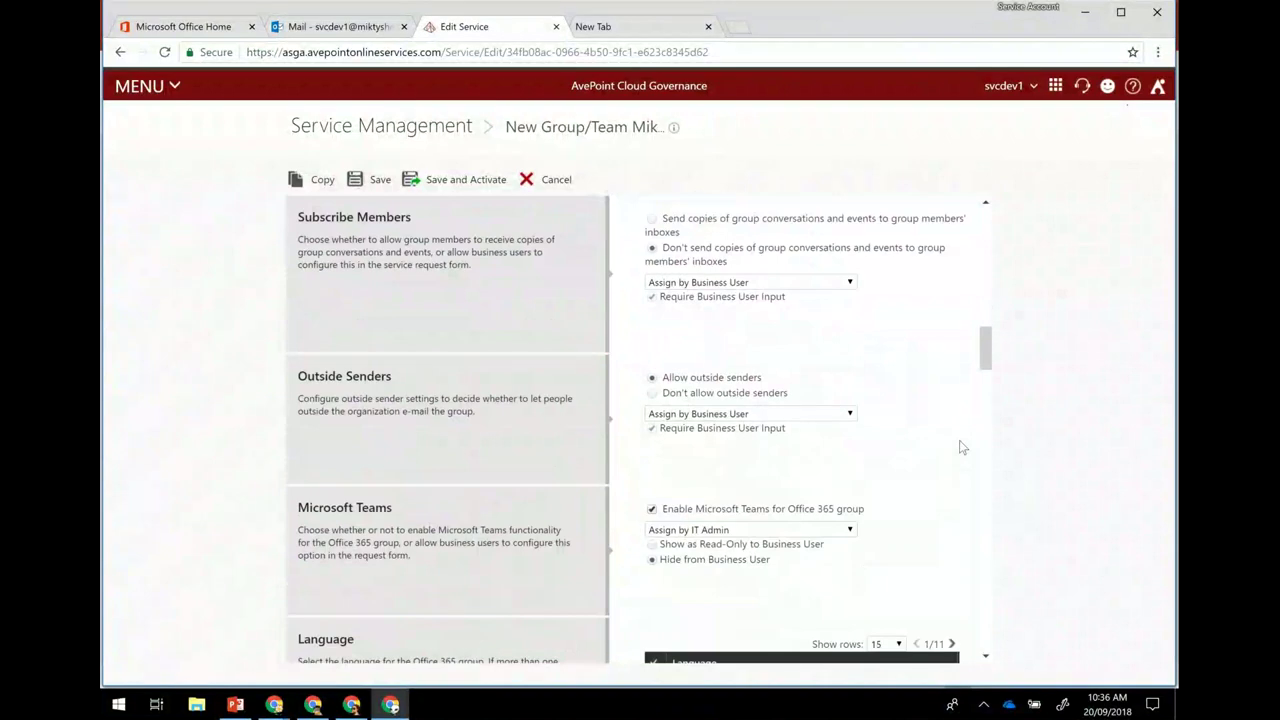
pyautogui.scroll(-1, 930, 441)
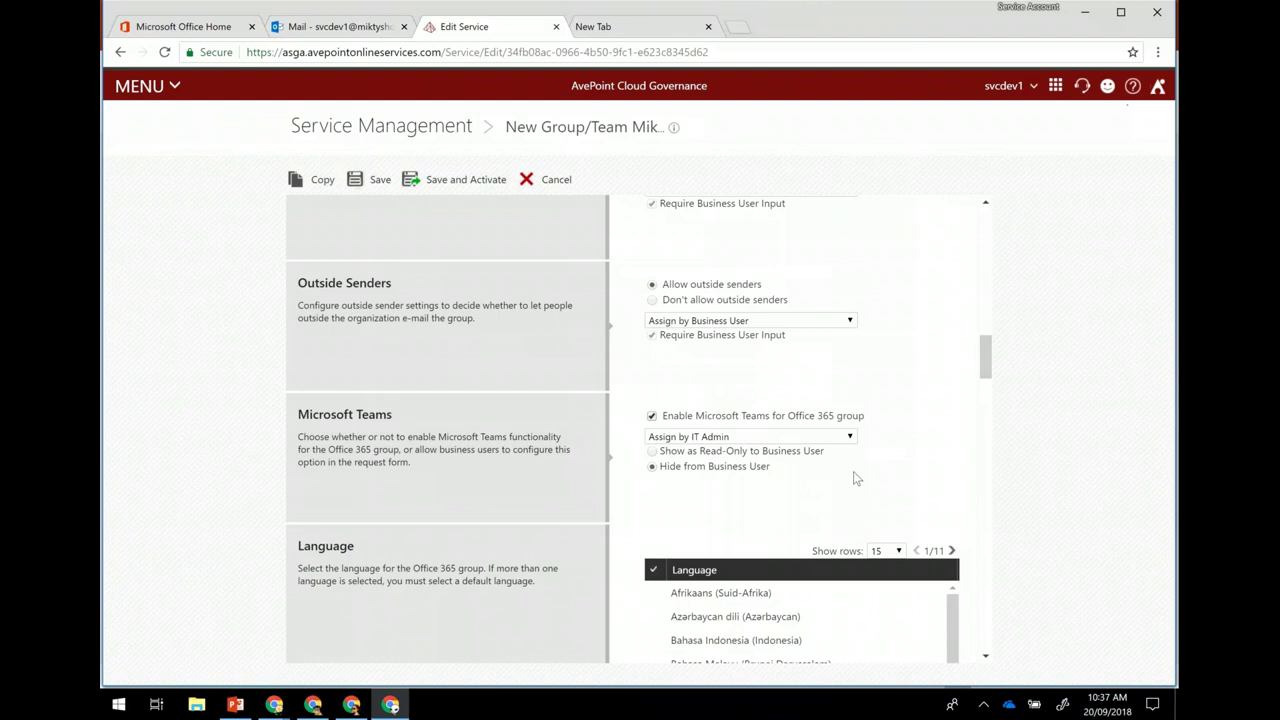
pyautogui.scroll(-3, 853, 478)
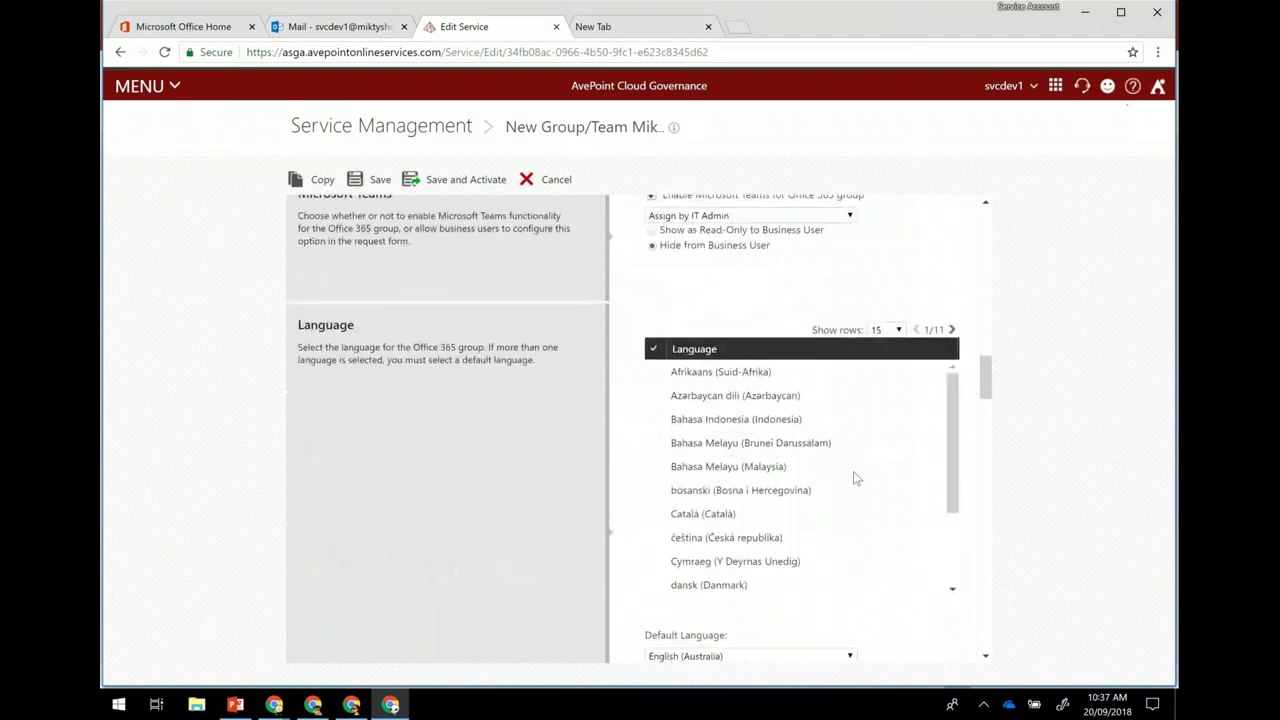
pyautogui.scroll(-2, 853, 478)
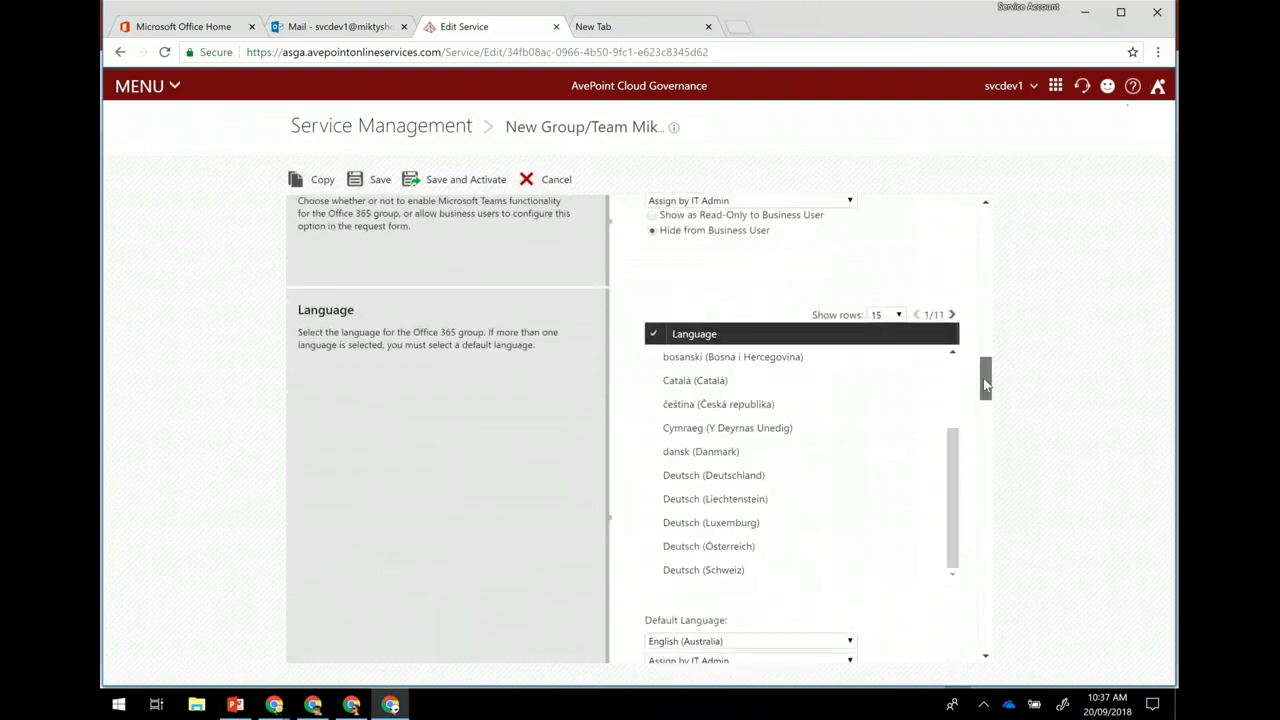
# Step: Examine the default language, primary and secondary group contact and group owner settings, including who assigns each one
pyautogui.moveTo(985, 385); pyautogui.dragTo(990, 419)
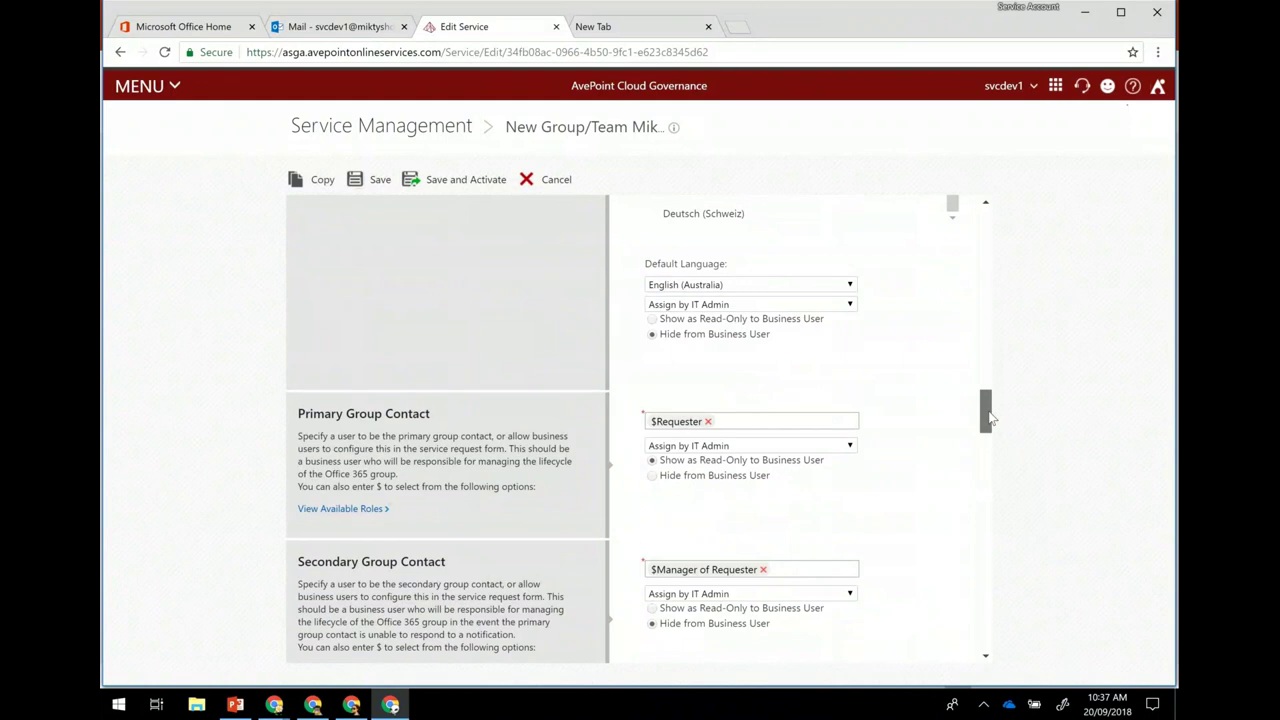
pyautogui.moveTo(990, 419); pyautogui.dragTo(990, 444)
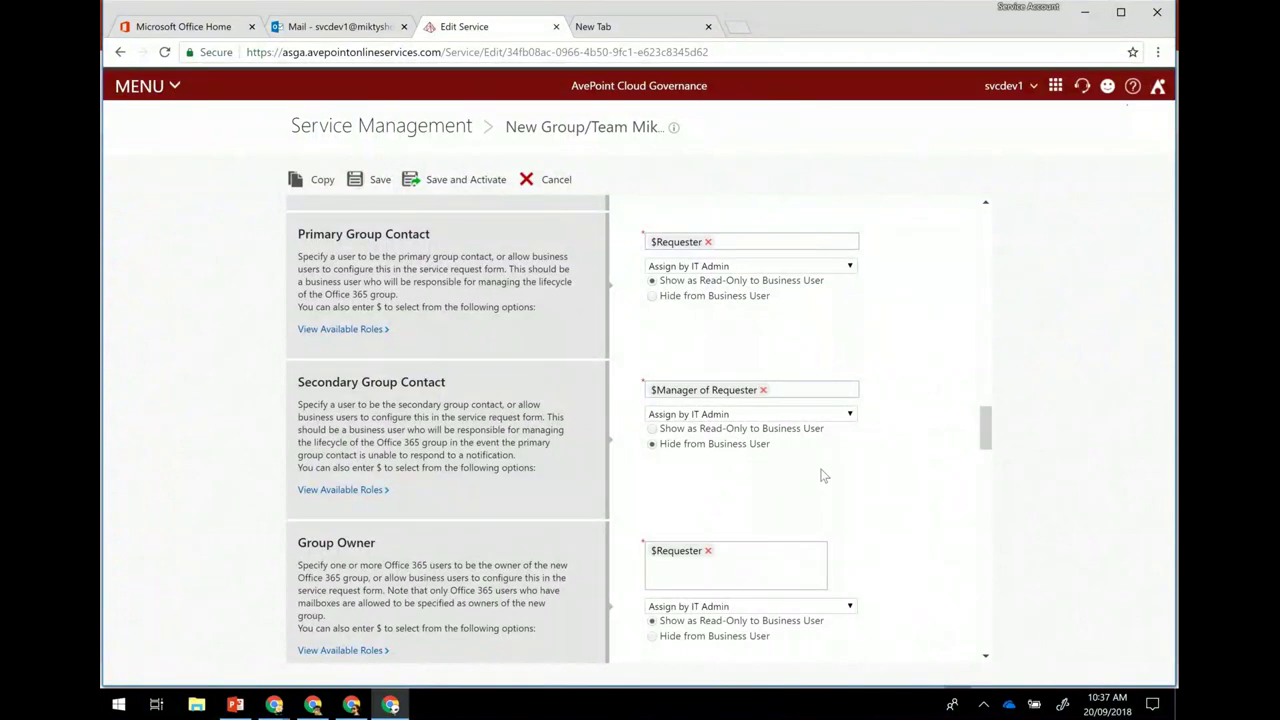
pyautogui.scroll(-1, 822, 476)
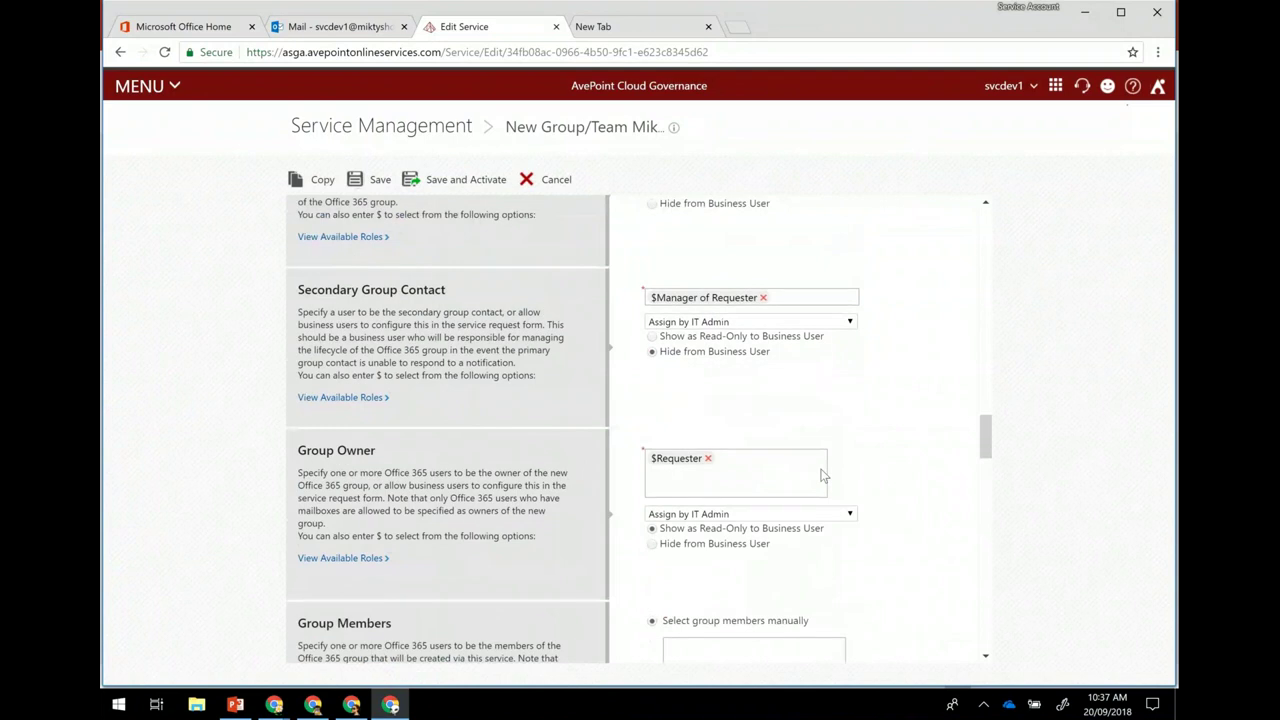
pyautogui.scroll(-1, 822, 476)
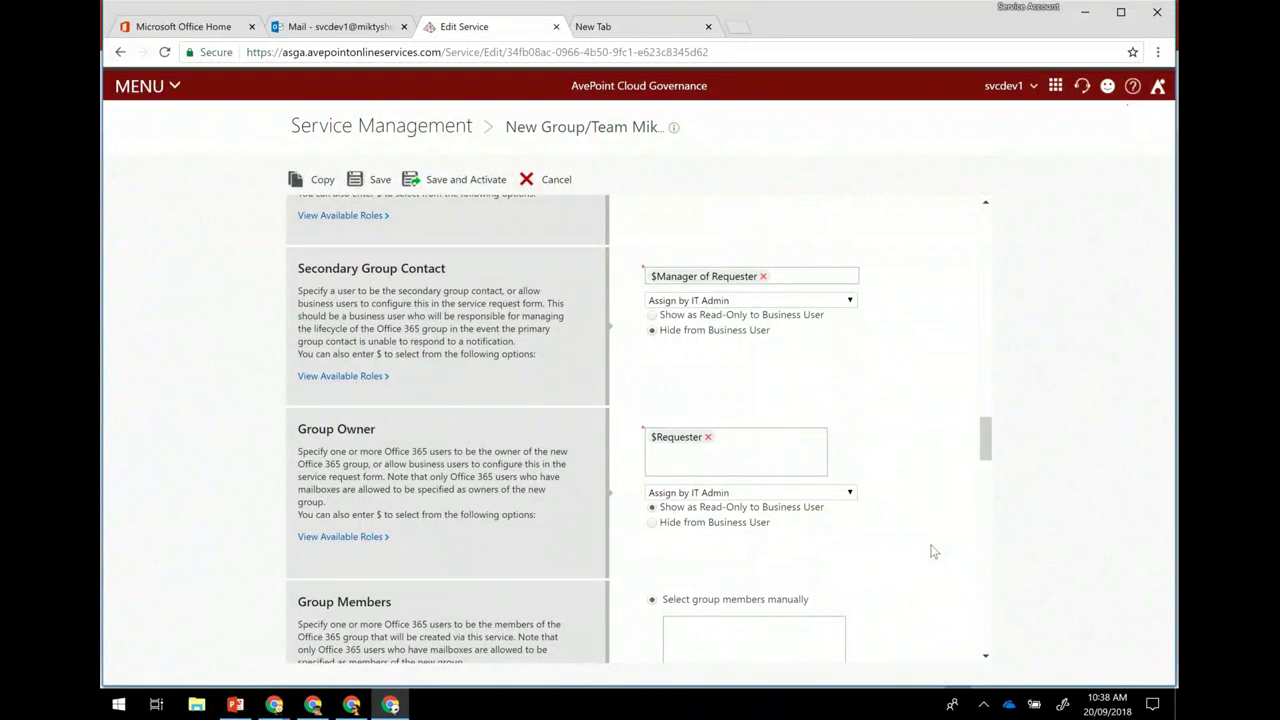
pyautogui.scroll(-1, 933, 551)
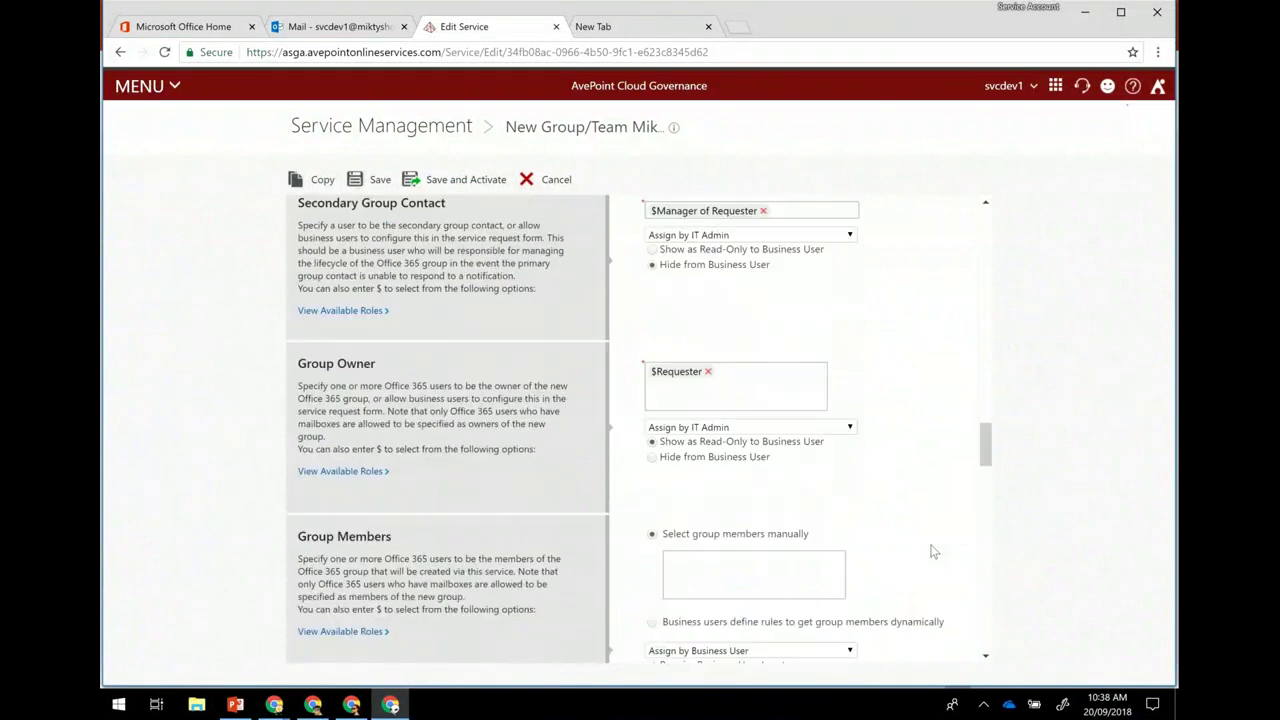
pyautogui.scroll(-1, 933, 551)
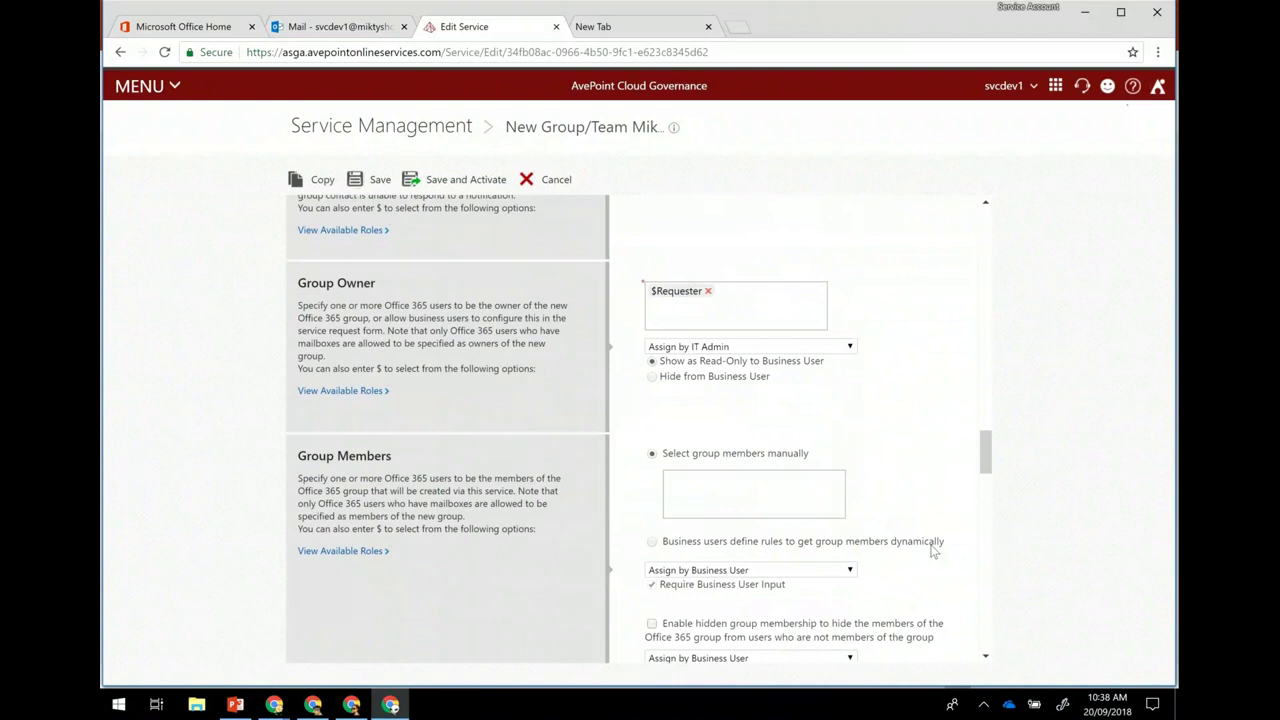
pyautogui.scroll(-1, 933, 551)
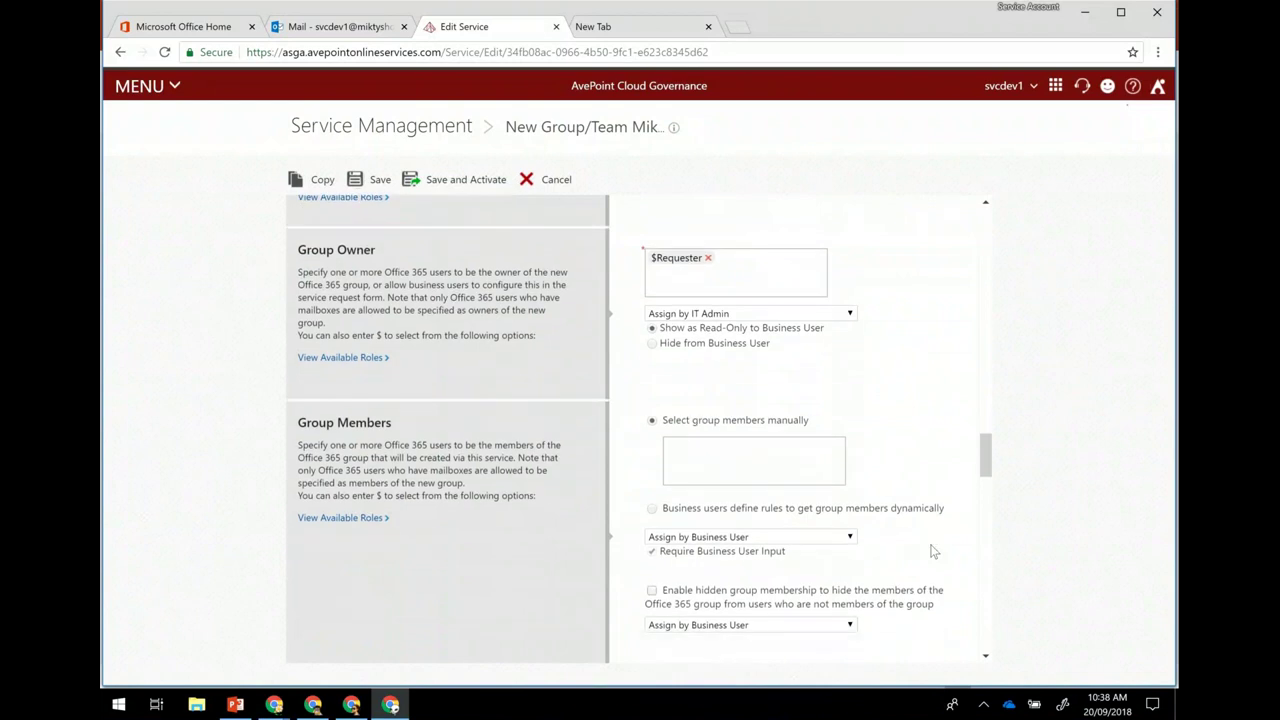
# Step: Examine the group member and hidden membership options and the Office 365 group policy assigned to the service, down to the metadata section
pyautogui.scroll(-1, 933, 551)
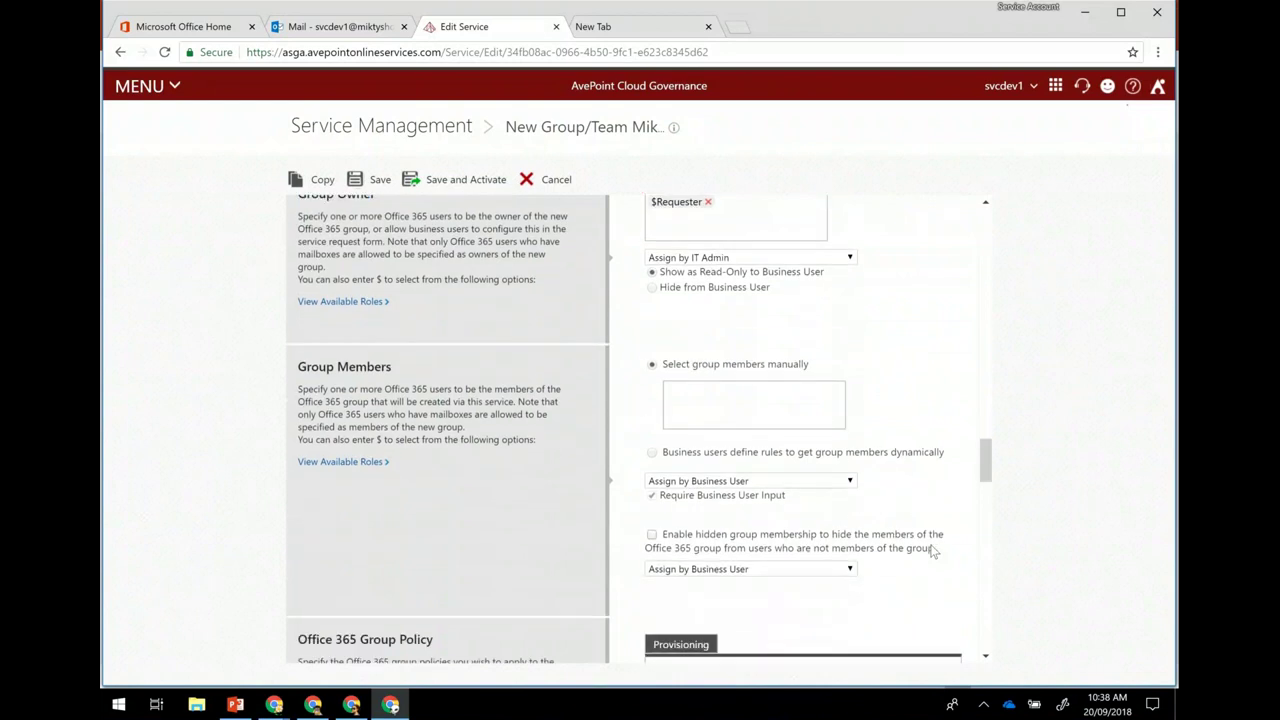
pyautogui.scroll(-2, 933, 551)
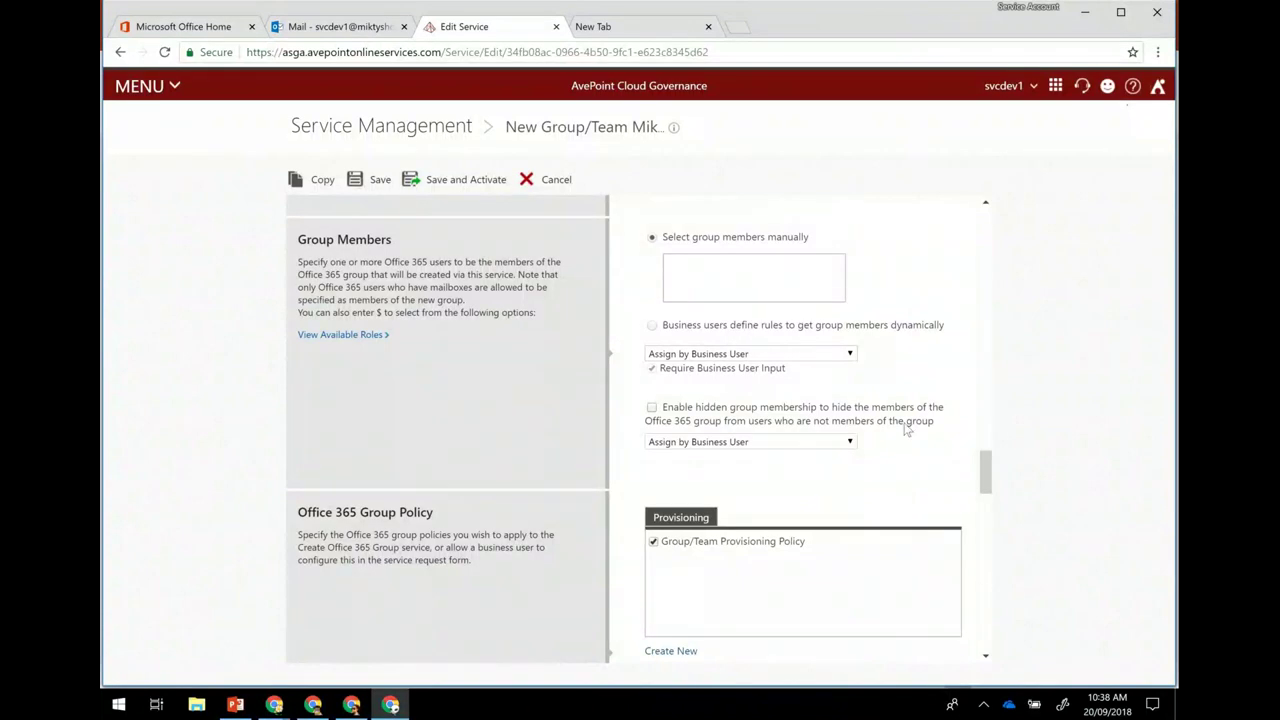
pyautogui.scroll(-1, 907, 429)
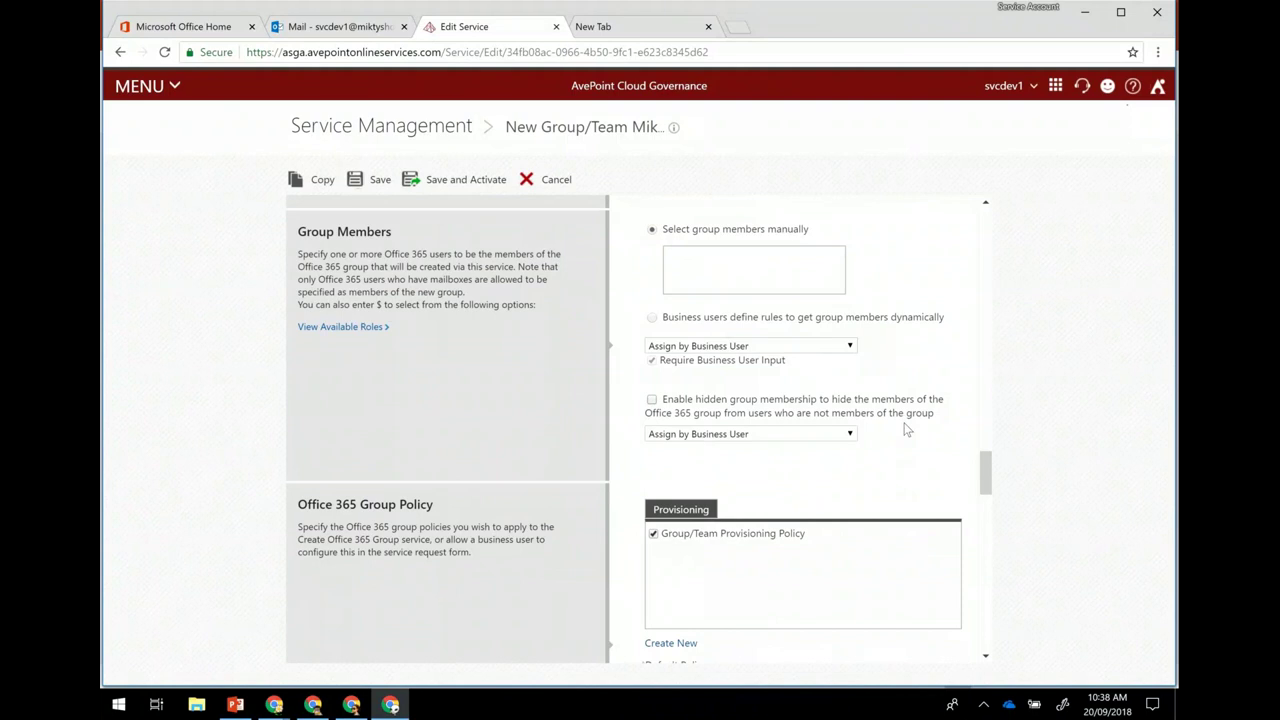
pyautogui.scroll(-3, 907, 429)
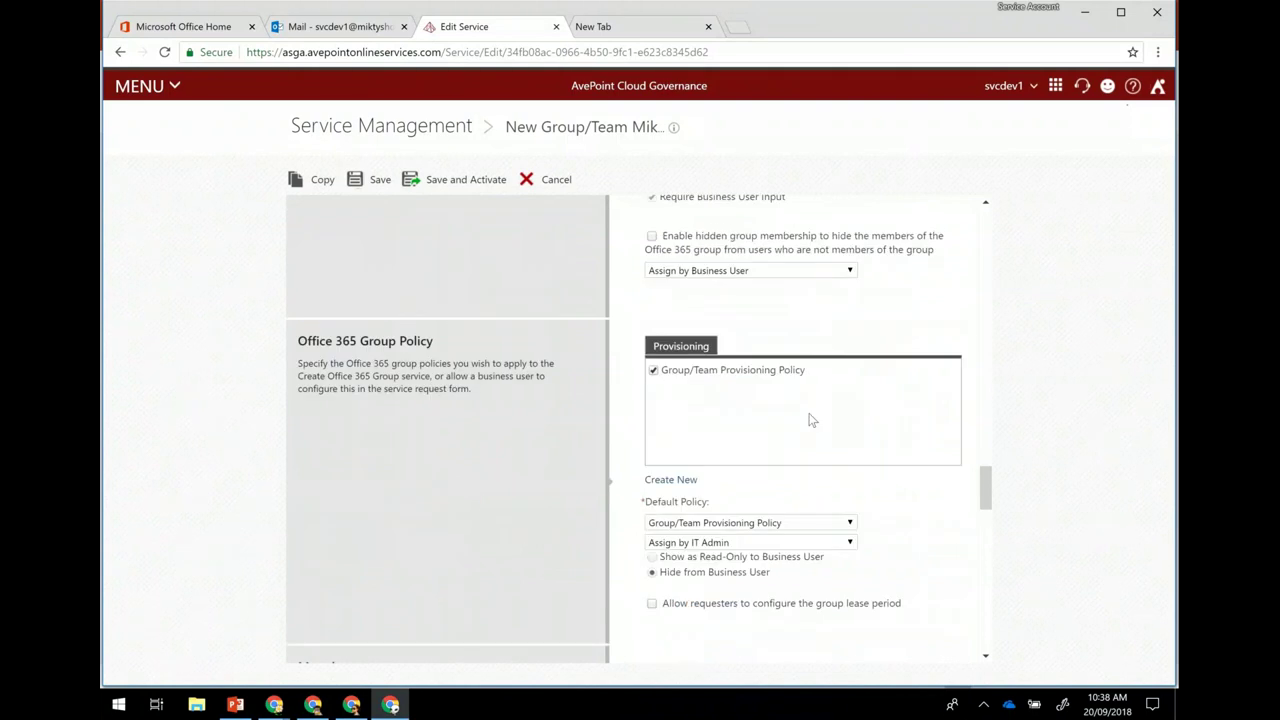
pyautogui.moveTo(677, 380)
pyautogui.scroll(-1, 797, 397)
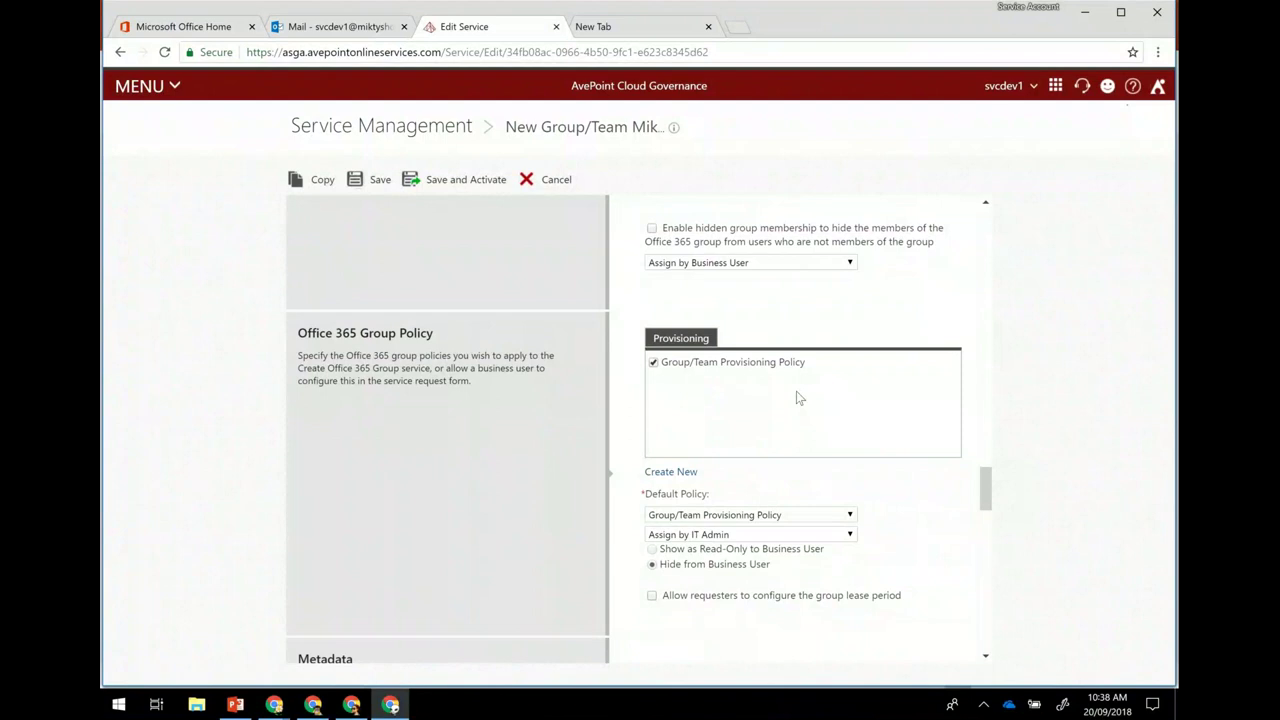
pyautogui.scroll(-1, 797, 397)
pyautogui.scroll(-1, 797, 397)
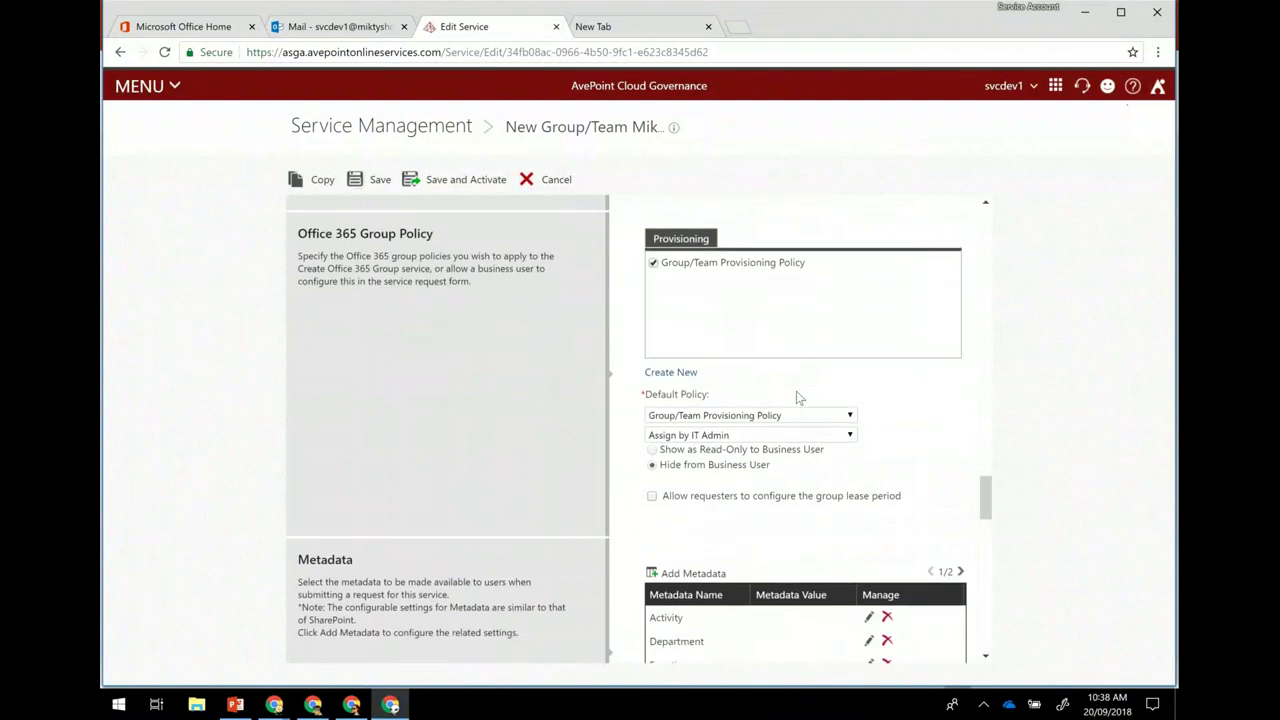
# Step: Examine the metadata that can be added to the service and the form for creating new metadata, leaving both without changes
pyautogui.scroll(-3, 797, 395)
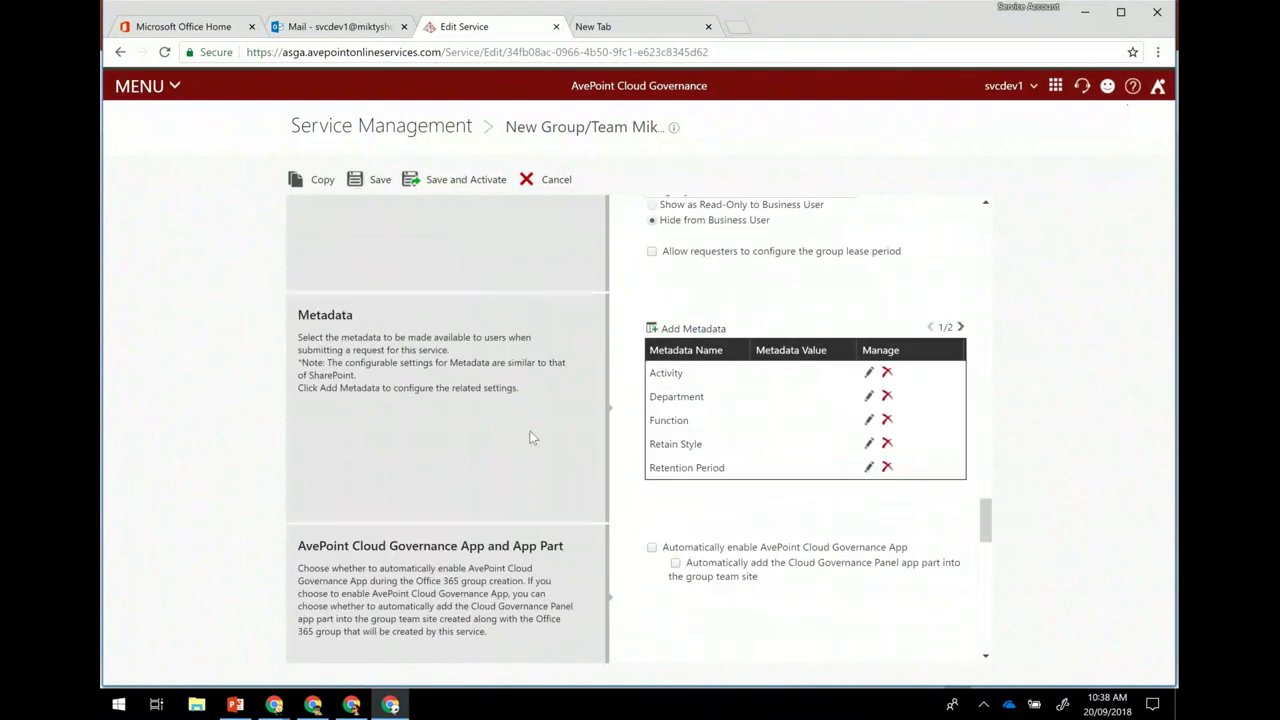
pyautogui.click(687, 329)
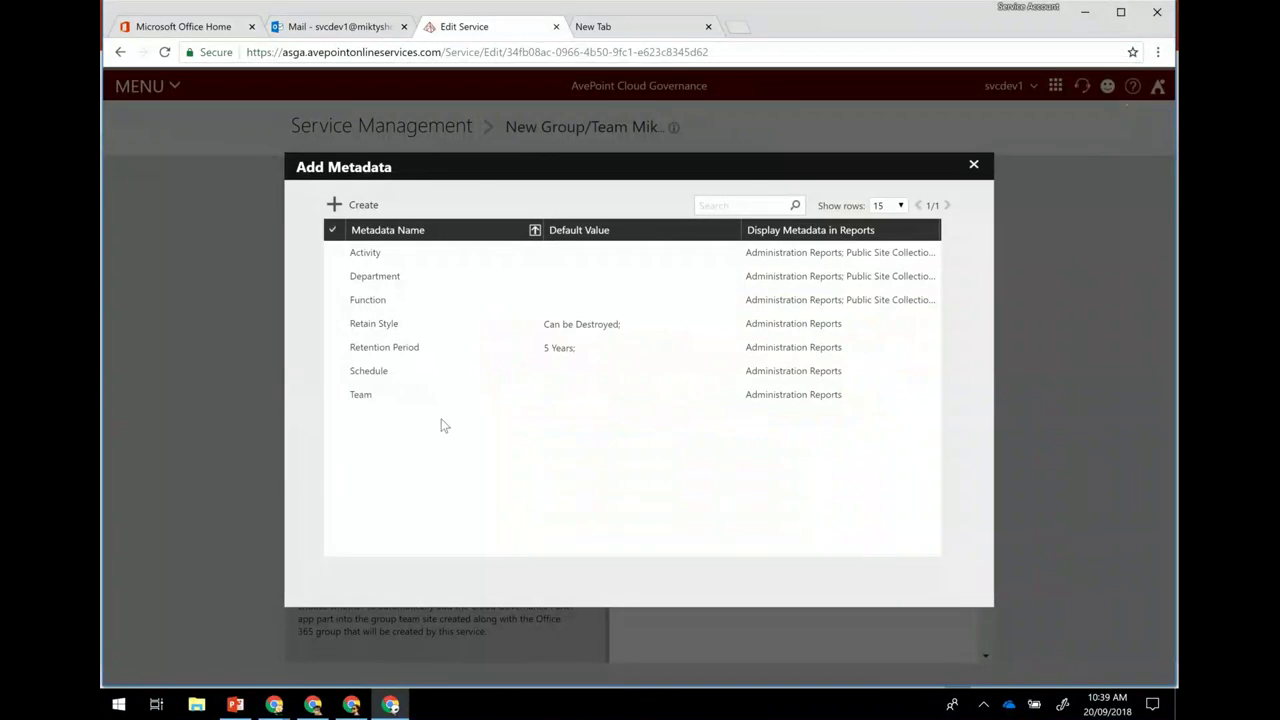
pyautogui.click(353, 210)
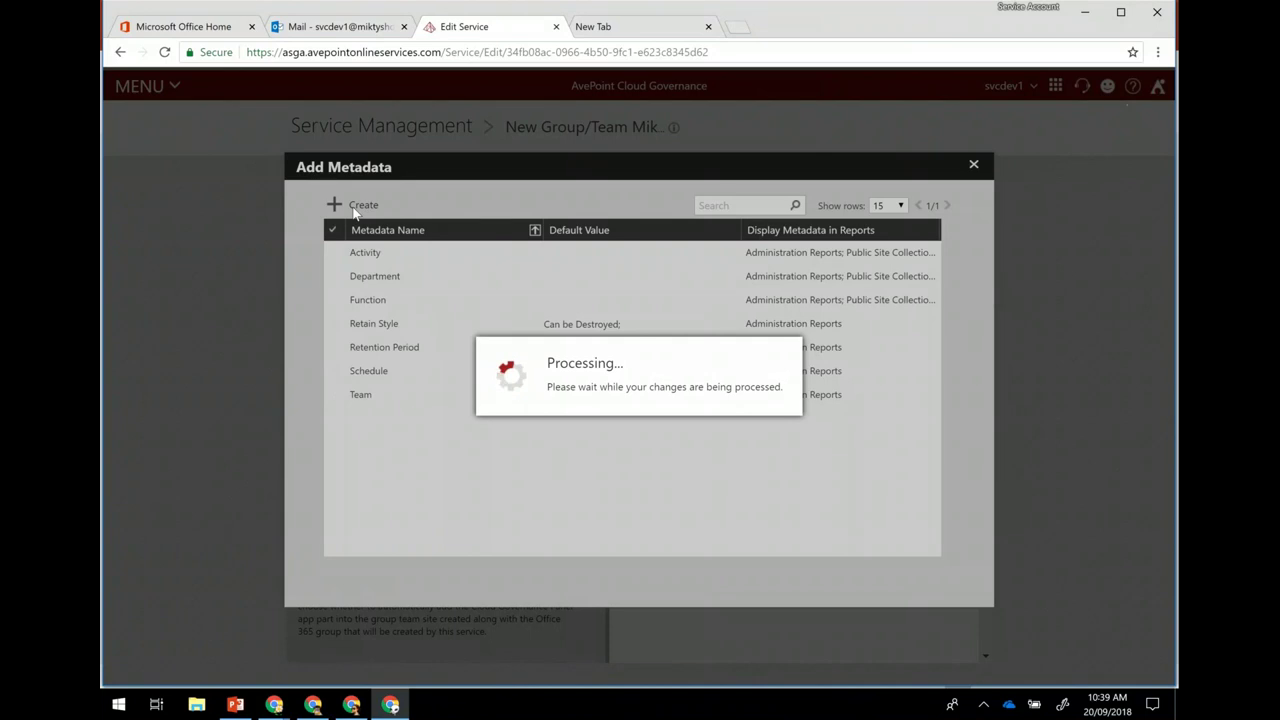
pyautogui.write('_')
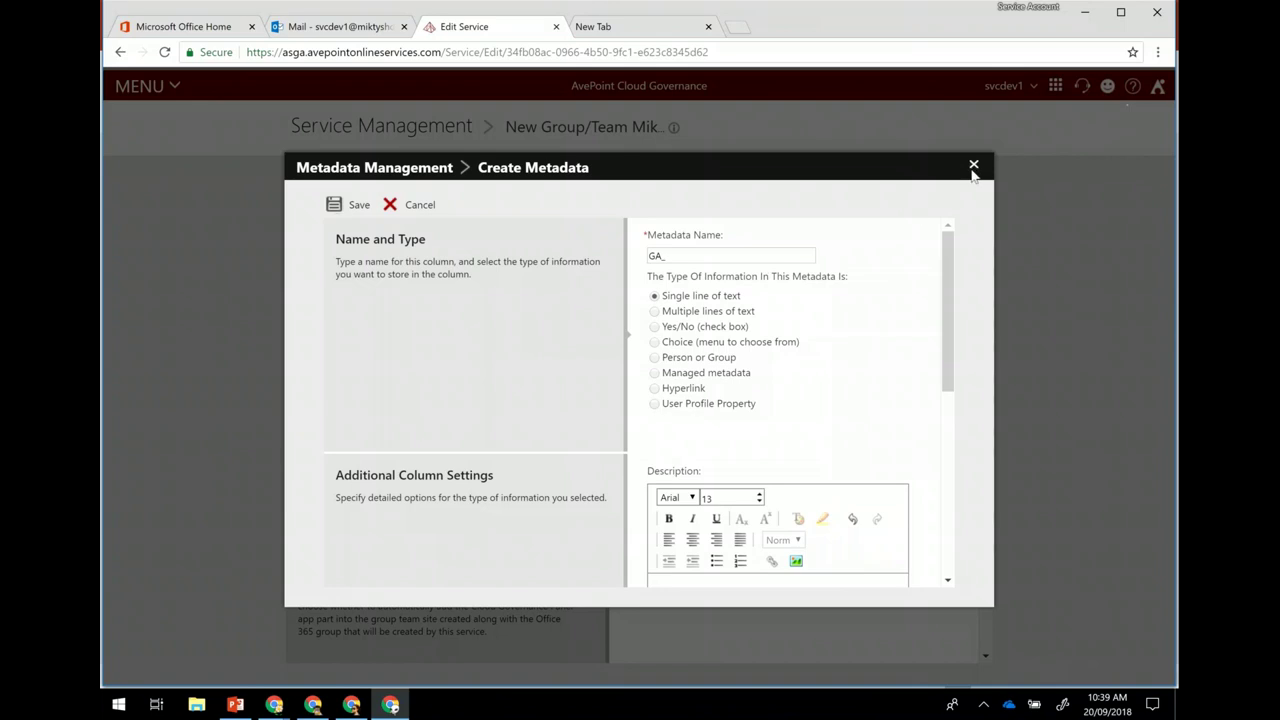
pyautogui.click(419, 205)
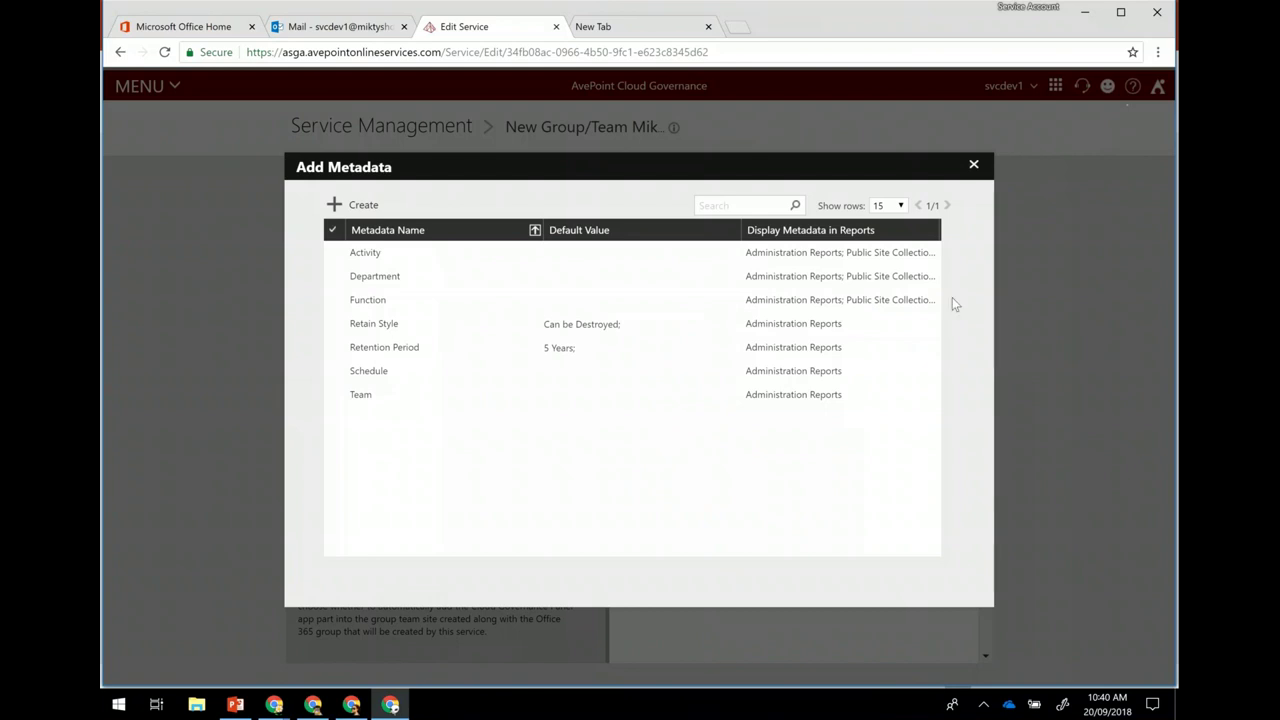
pyautogui.click(973, 166)
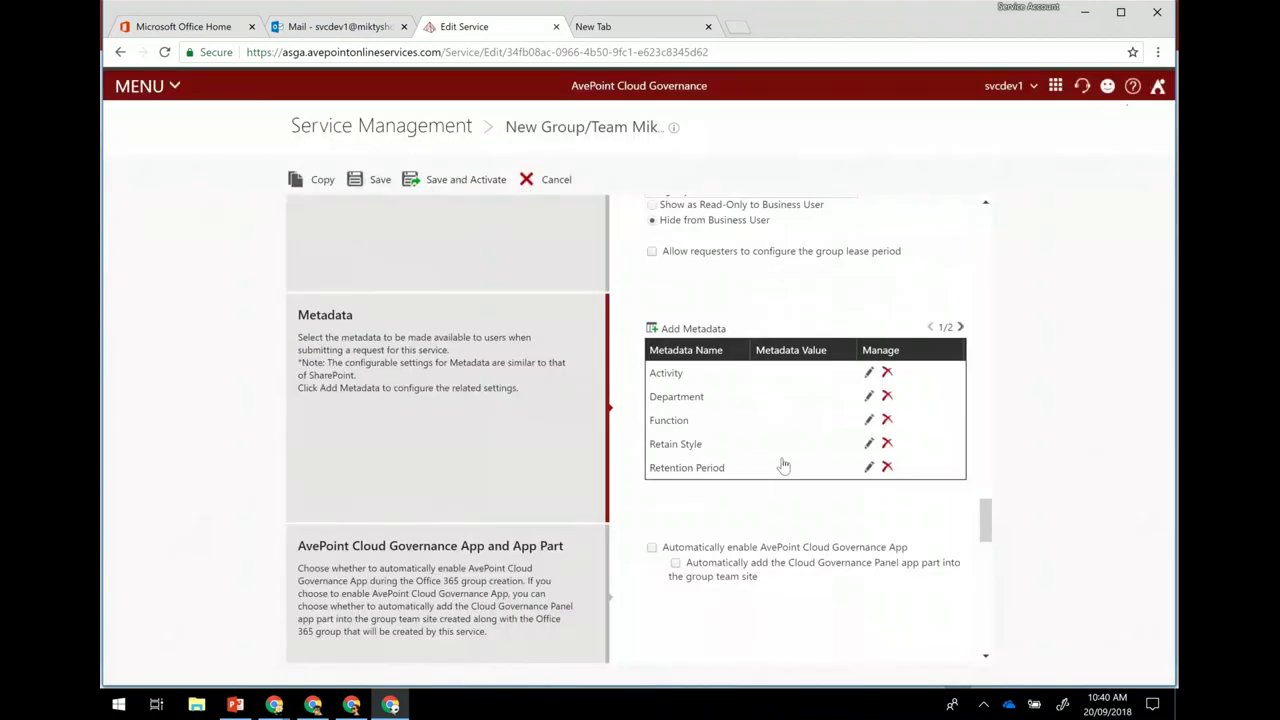
# Step: Examine the service's Cloud Governance app, group name and ID construction, and request details link settings
pyautogui.scroll(-1, 784, 466)
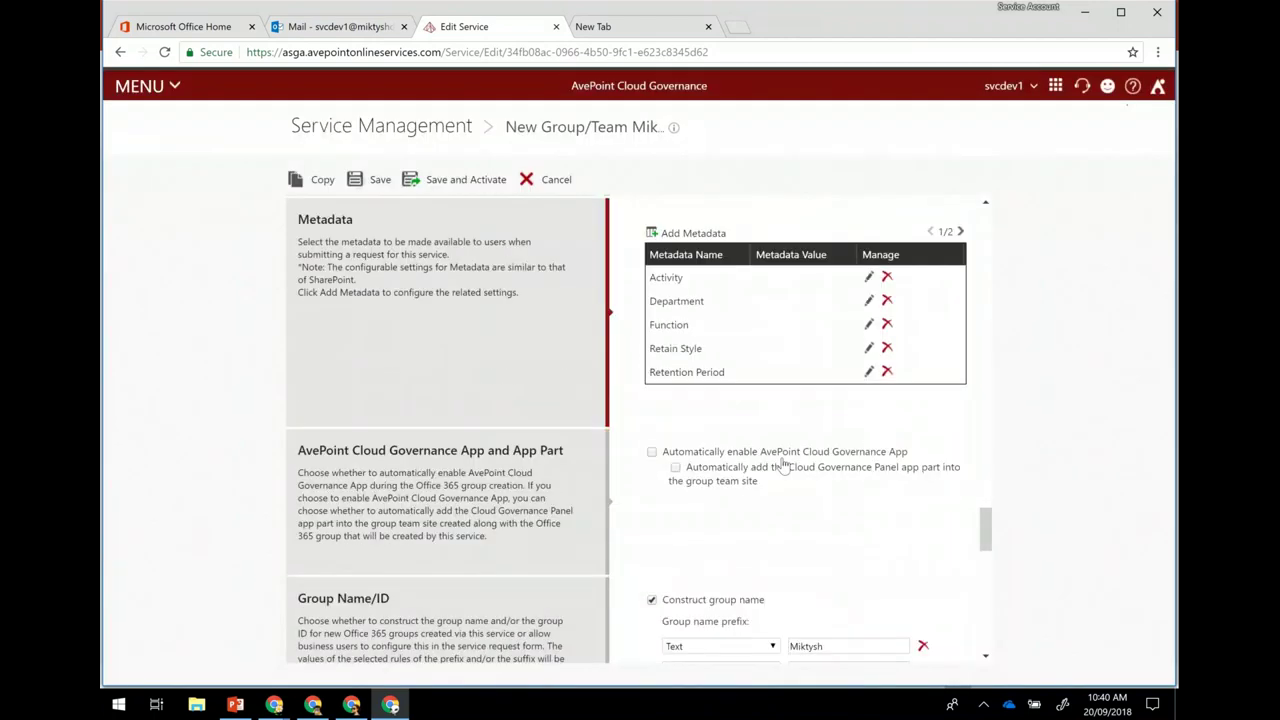
pyautogui.scroll(-1, 784, 466)
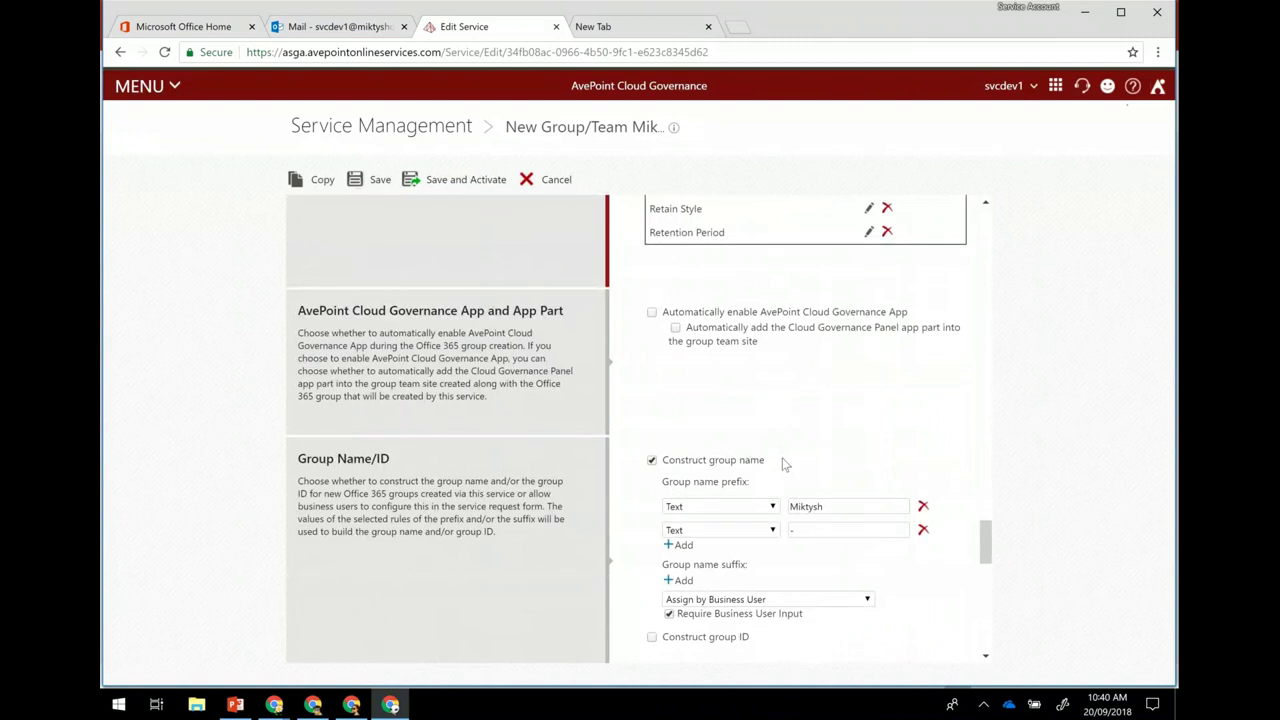
pyautogui.scroll(-1, 784, 463)
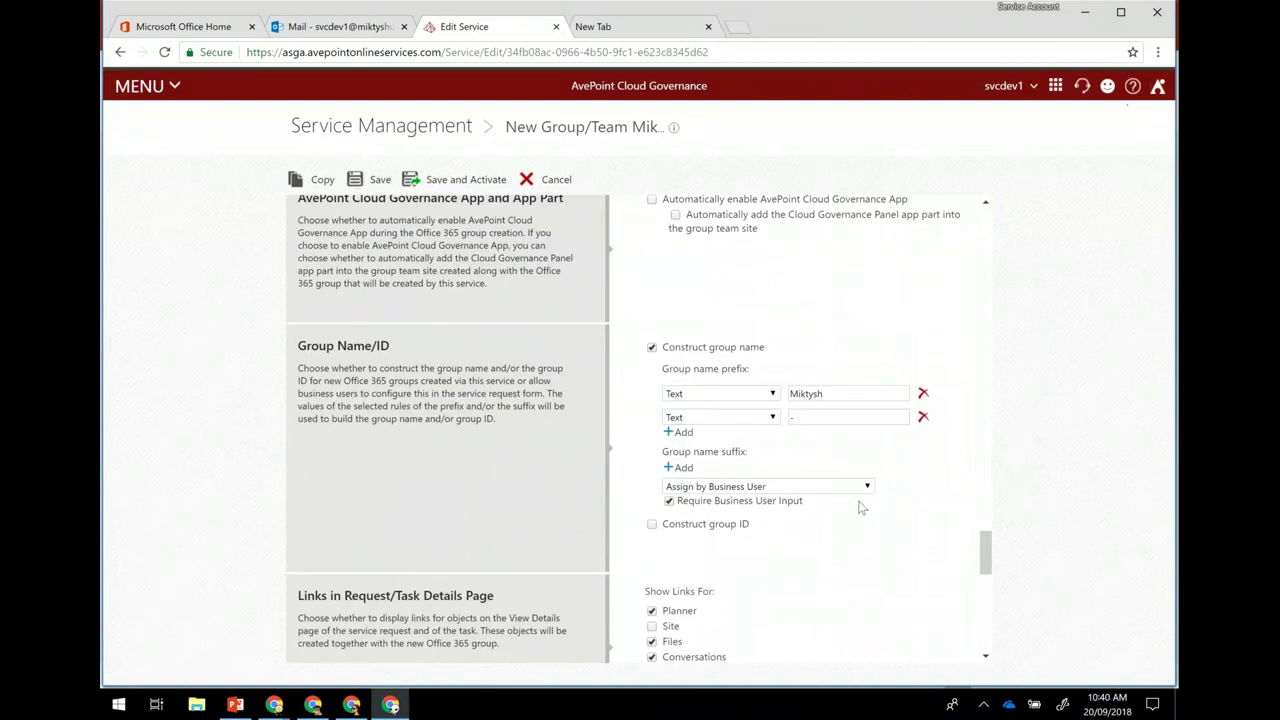
pyautogui.scroll(-1, 861, 508)
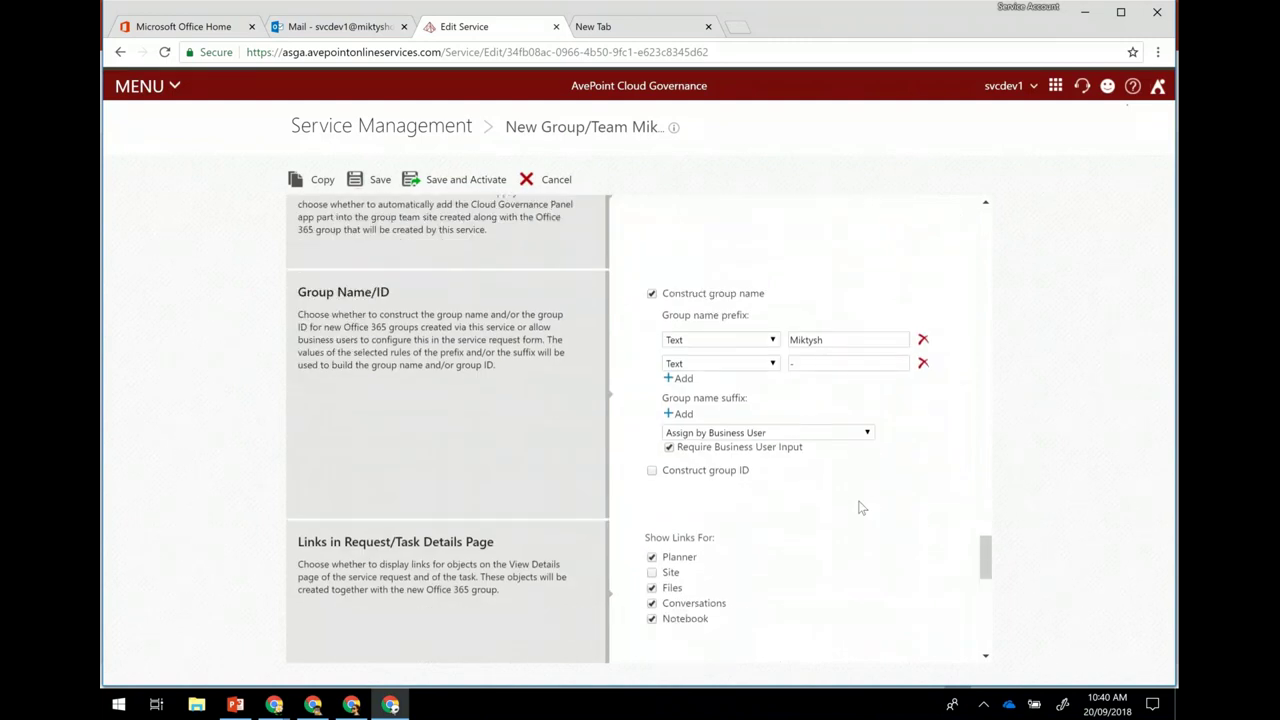
pyautogui.scroll(-1, 861, 508)
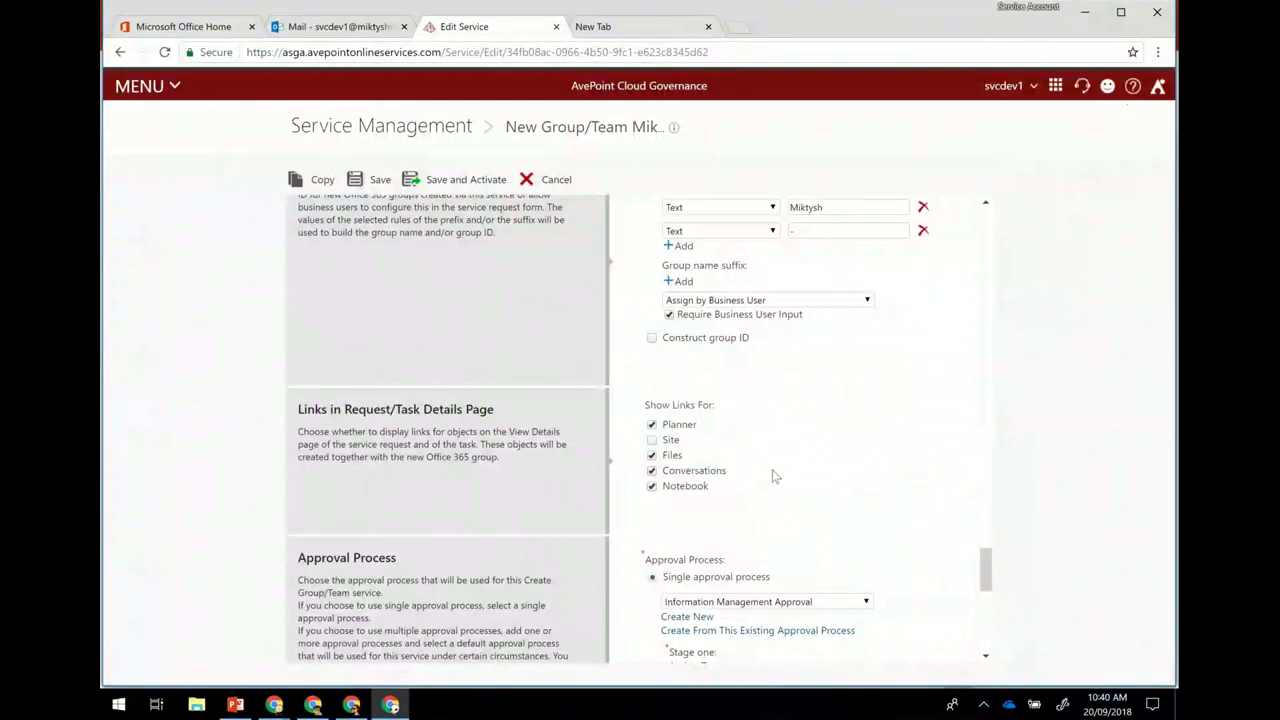
pyautogui.scroll(-1, 772, 470)
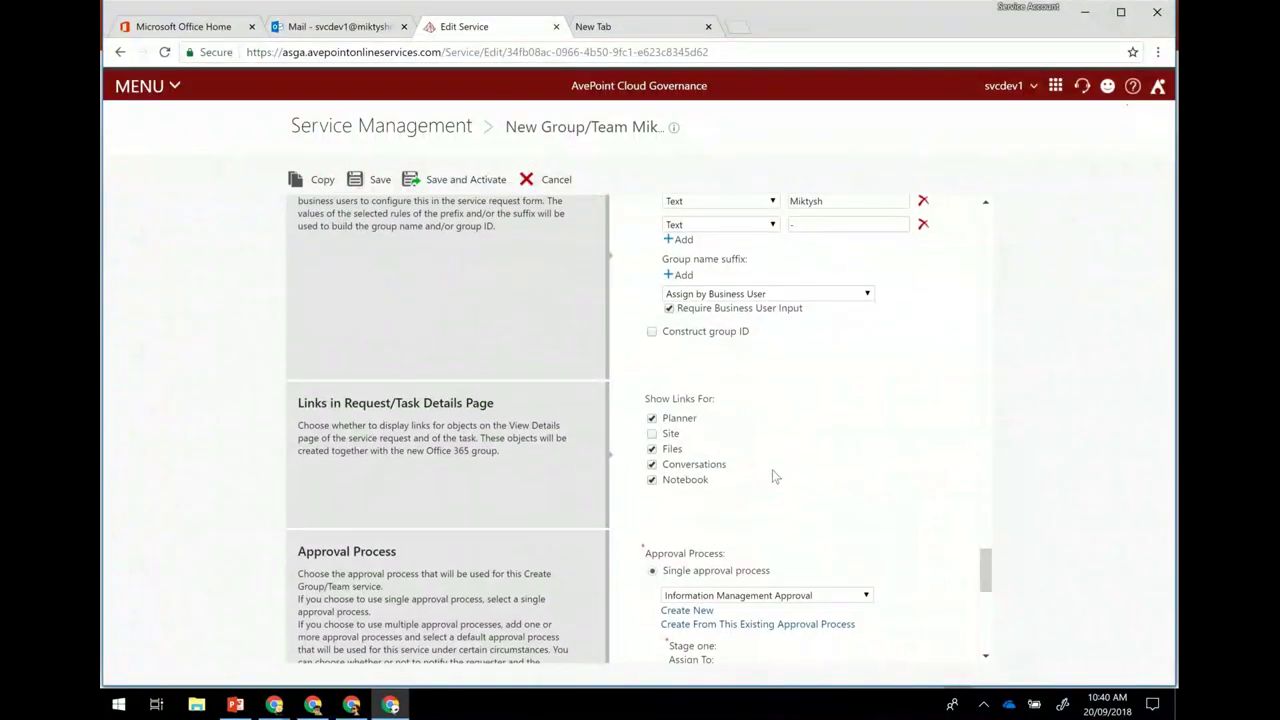
# Step: Review the service's approval process, custom action and execution schedule settings, and save and activate the service
pyautogui.scroll(-2, 772, 477)
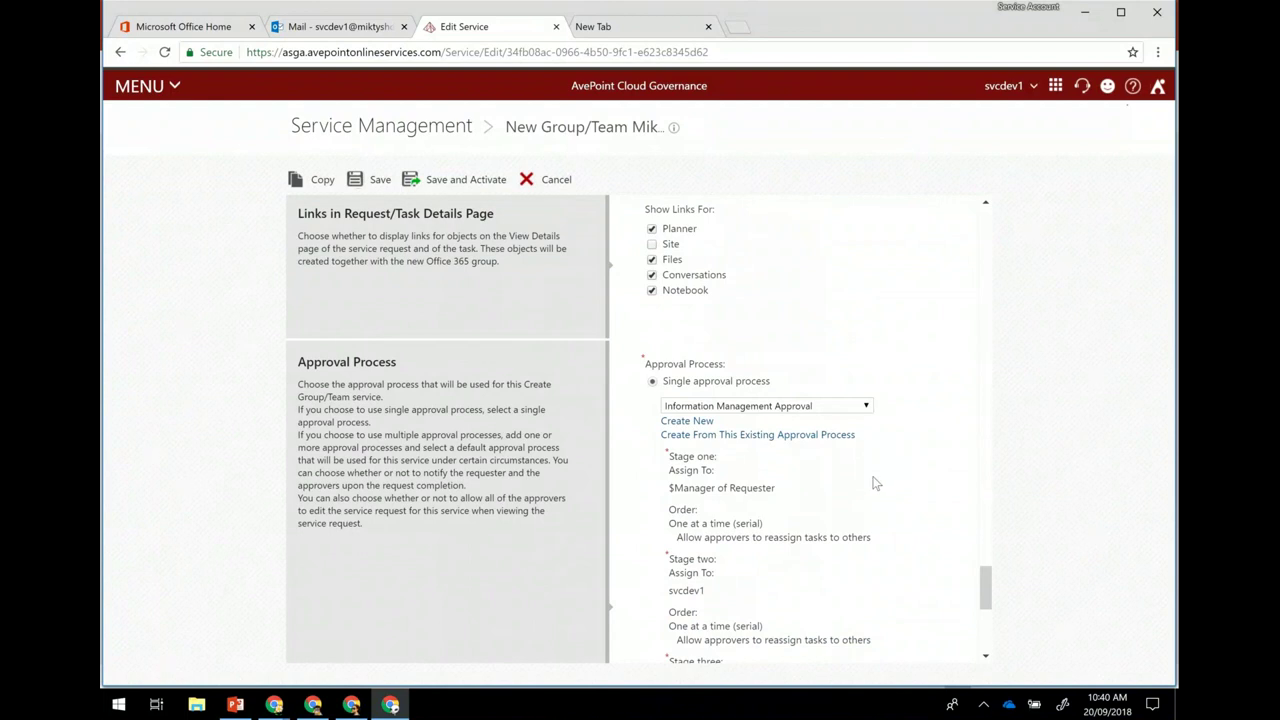
pyautogui.scroll(-3, 873, 483)
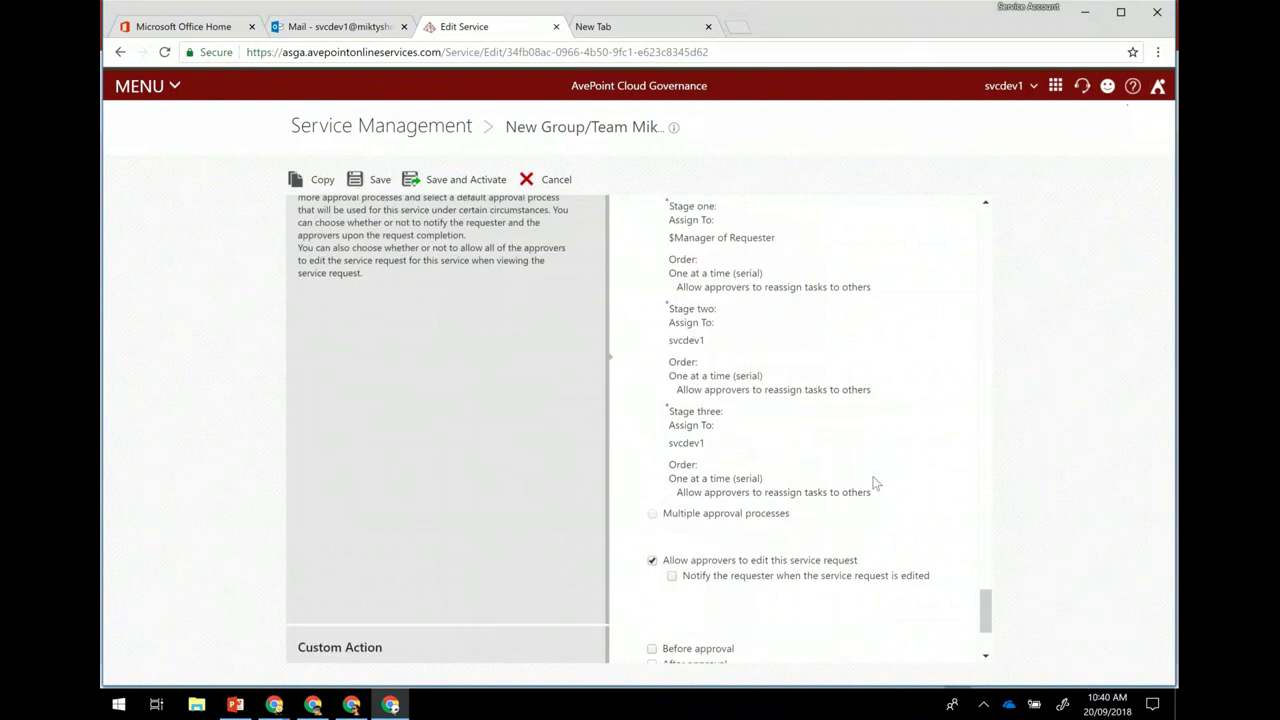
pyautogui.scroll(-1, 873, 483)
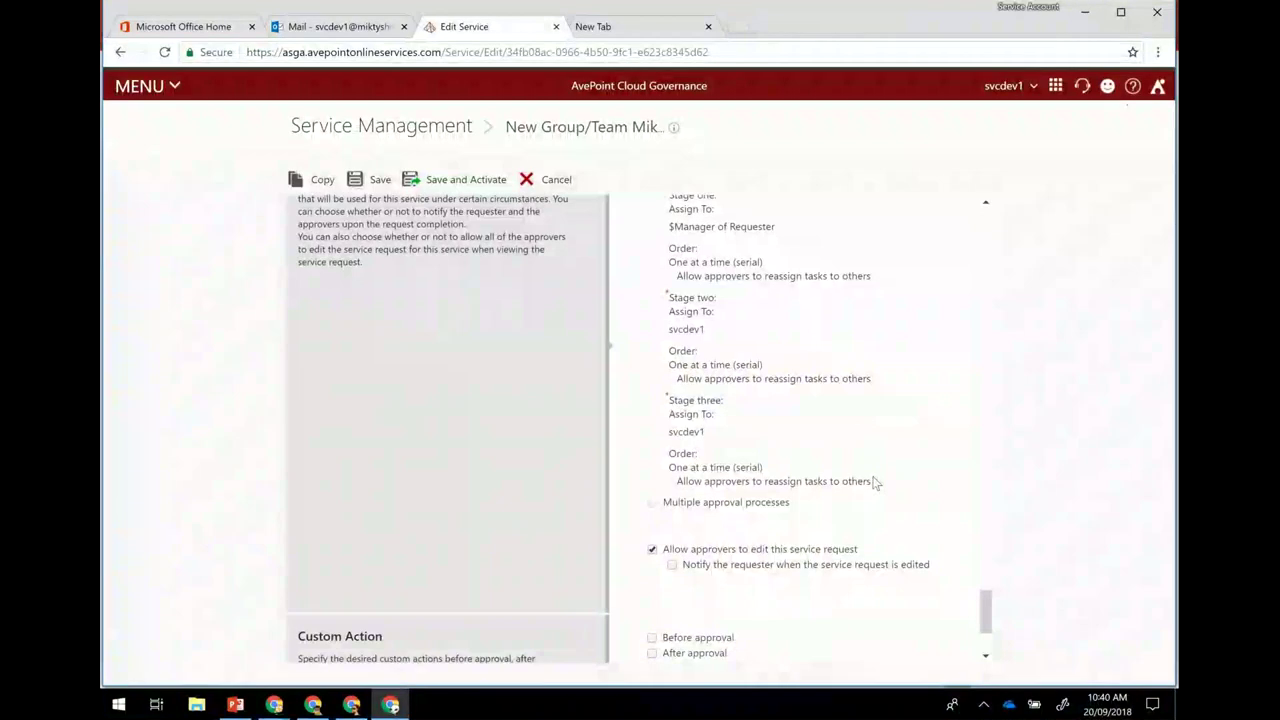
pyautogui.scroll(-1, 873, 483)
pyautogui.scroll(-2, 880, 470)
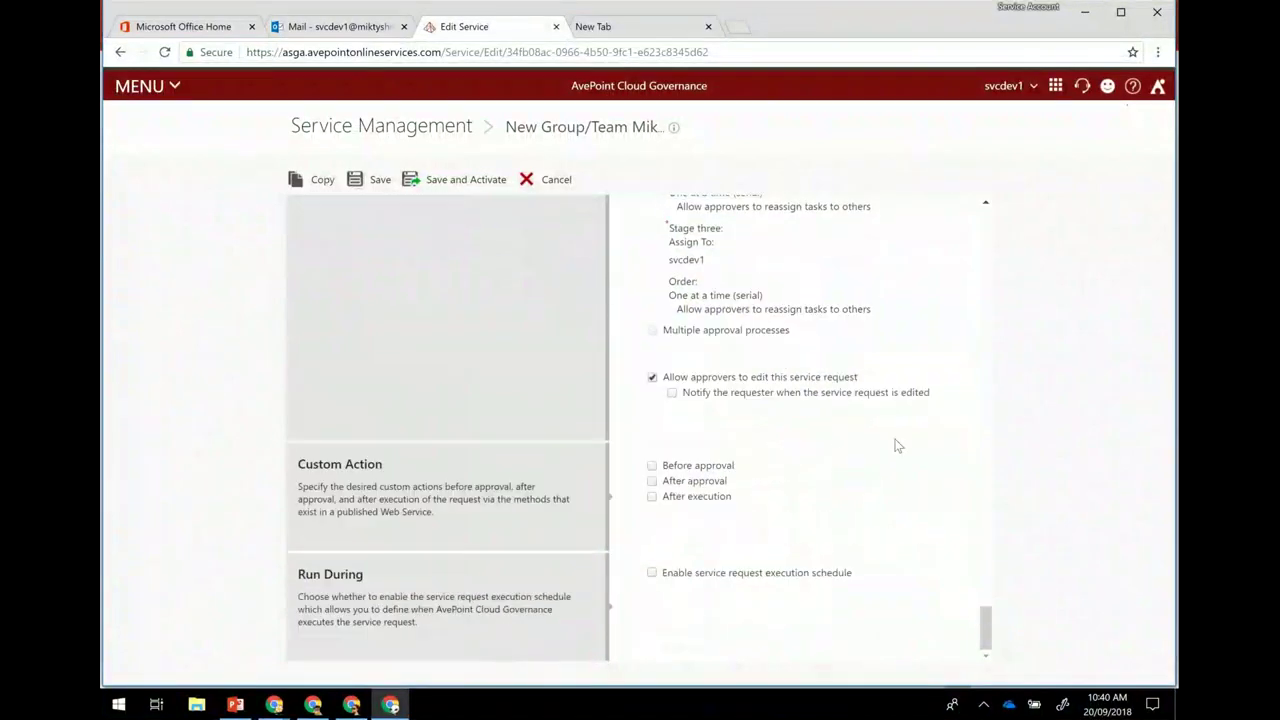
pyautogui.click(459, 185)
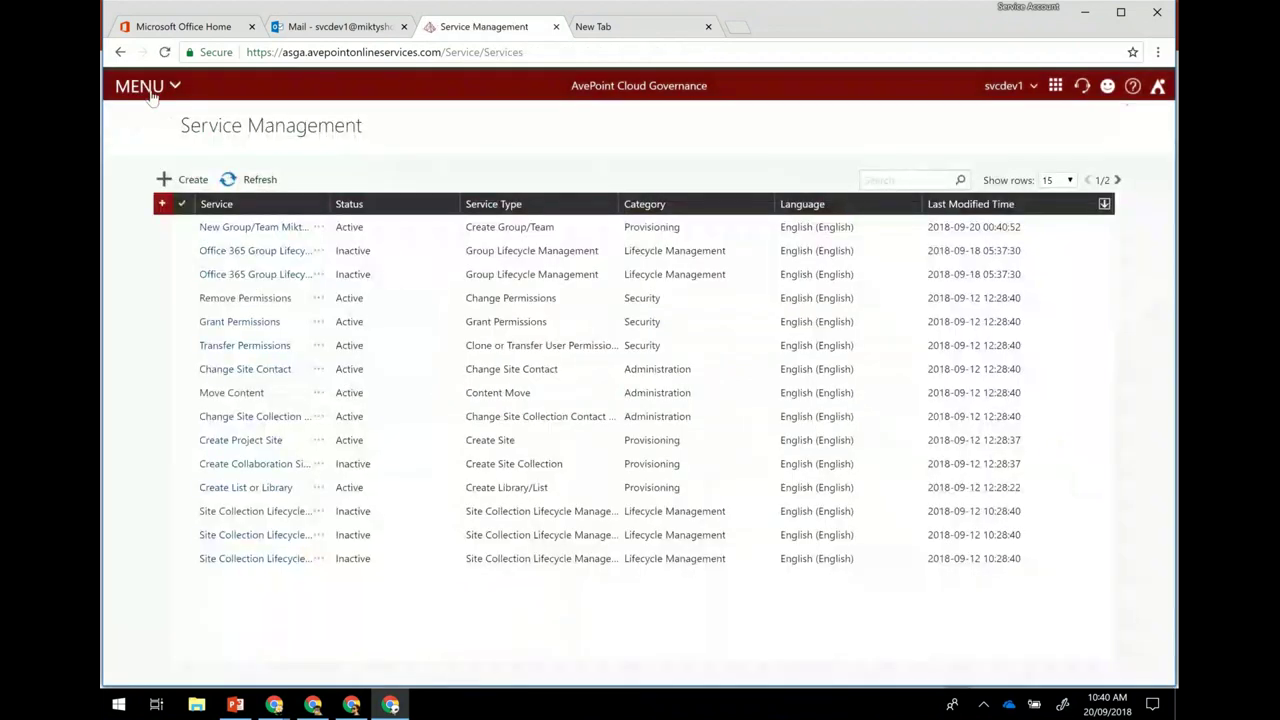
# Step: Examine the metadata list and the Create Metadata form in the system settings, closing them without saving
pyautogui.click(150, 92)
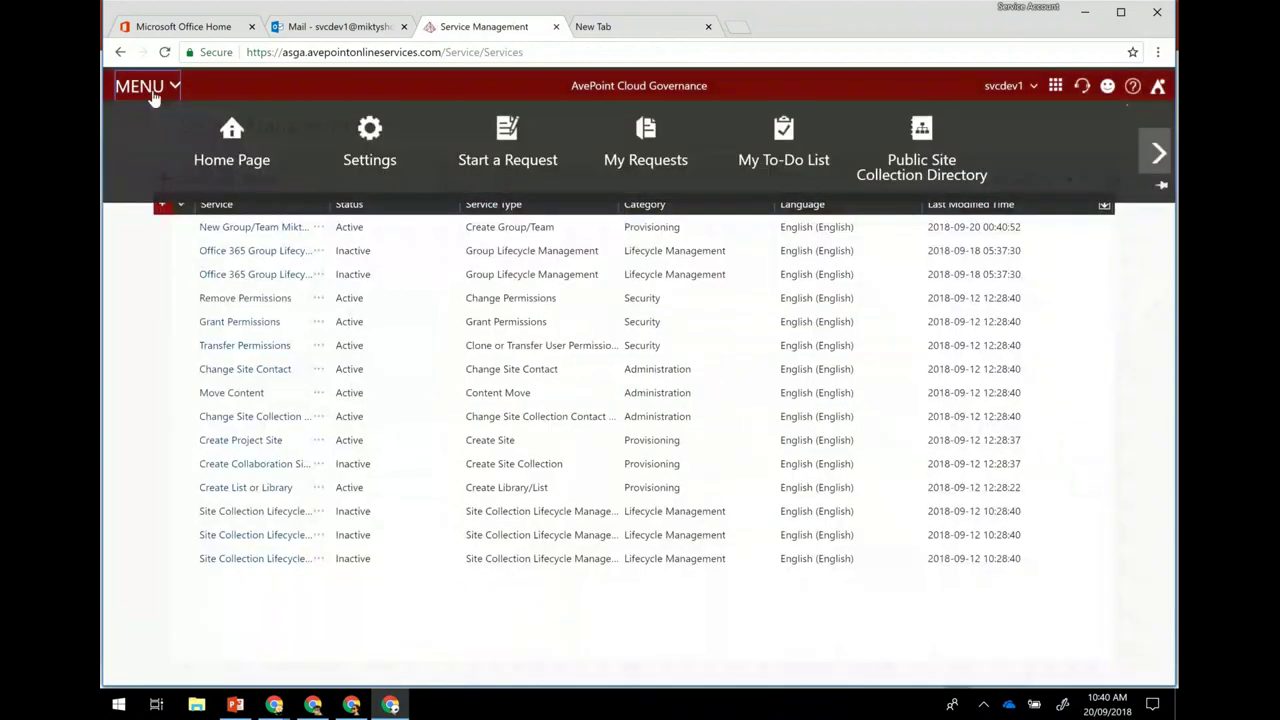
pyautogui.click(389, 174)
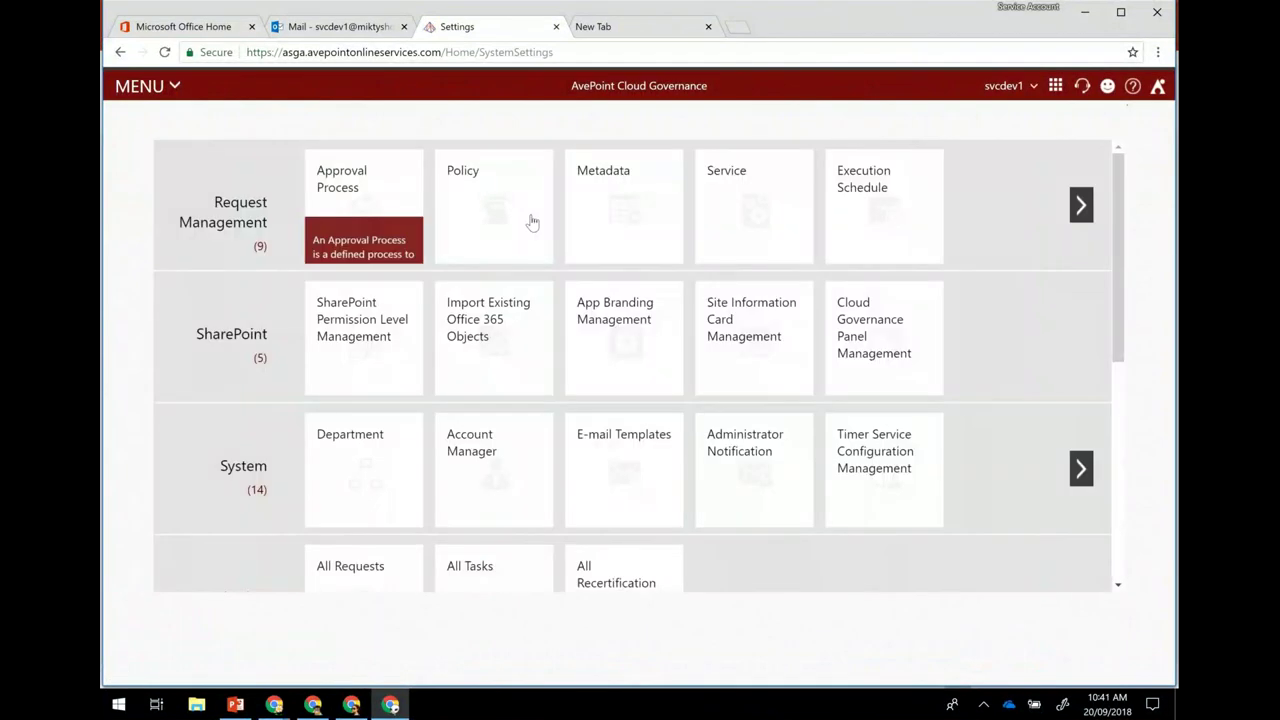
pyautogui.click(590, 215)
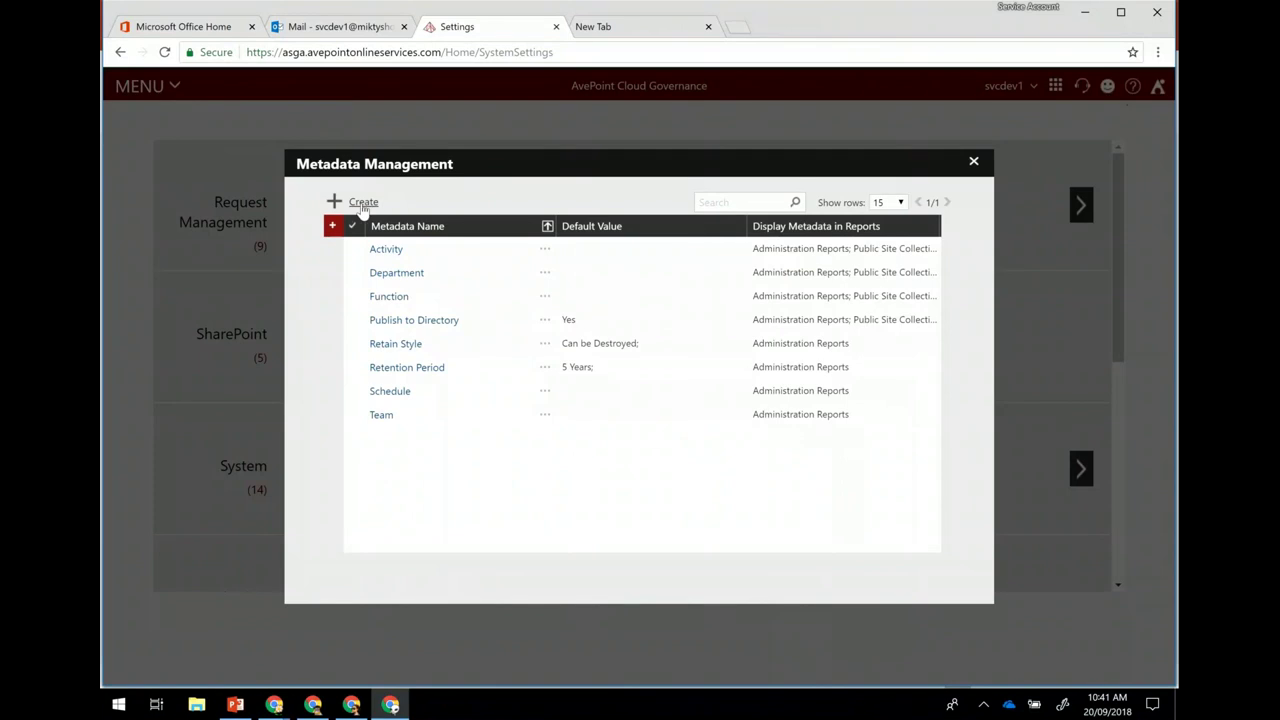
pyautogui.click(362, 204)
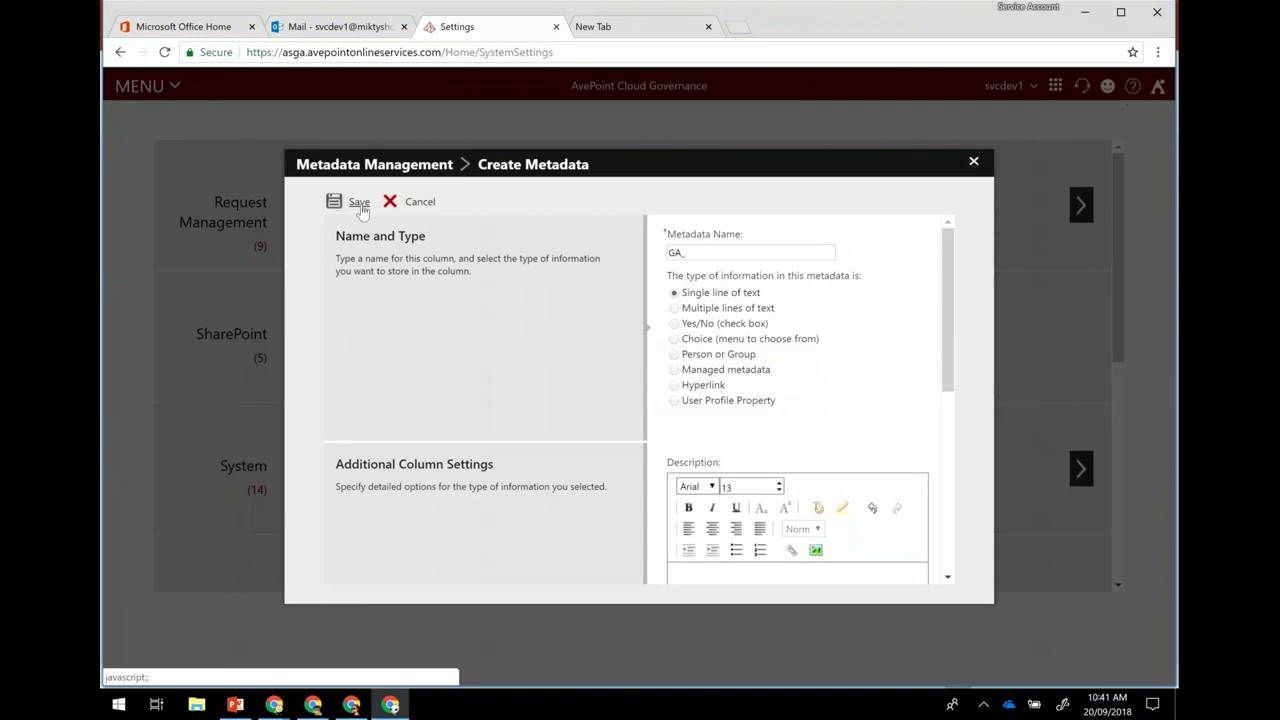
pyautogui.click(418, 203)
pyautogui.click(971, 164)
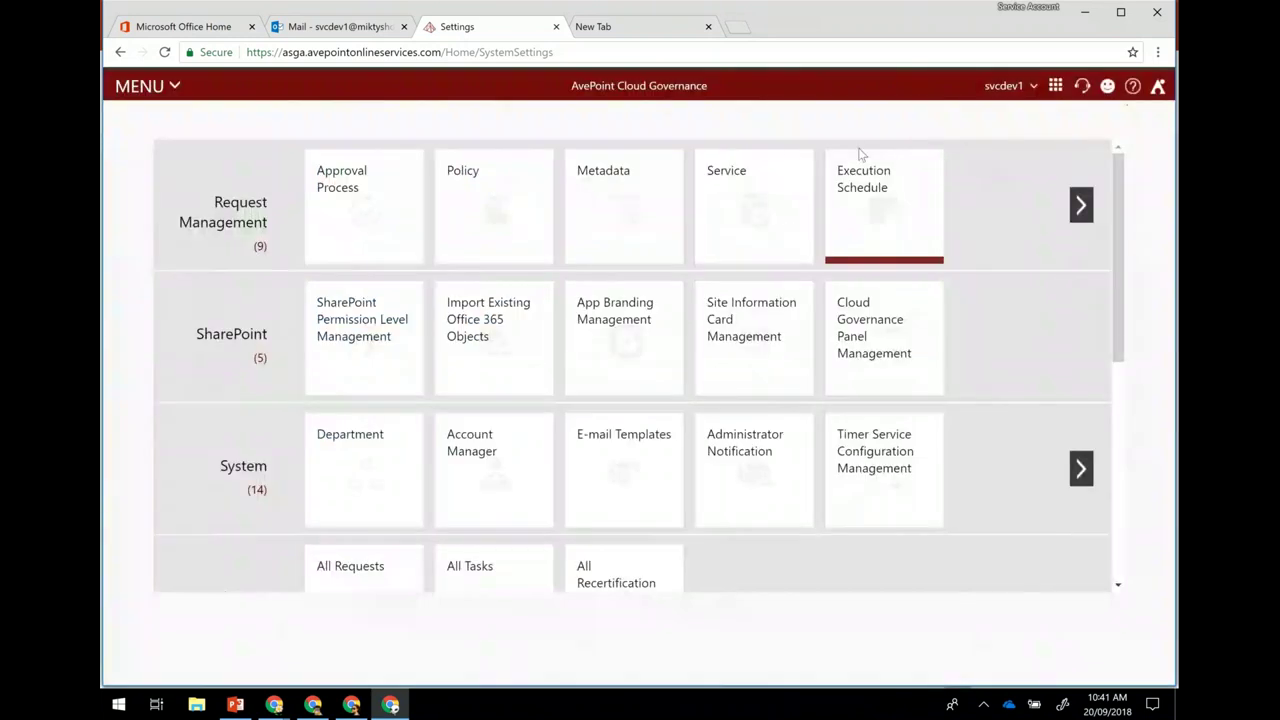
# Step: Examine the system settings categories, from Request Management, SharePoint and System down to the report and Dashboard sections
pyautogui.moveTo(757, 212)
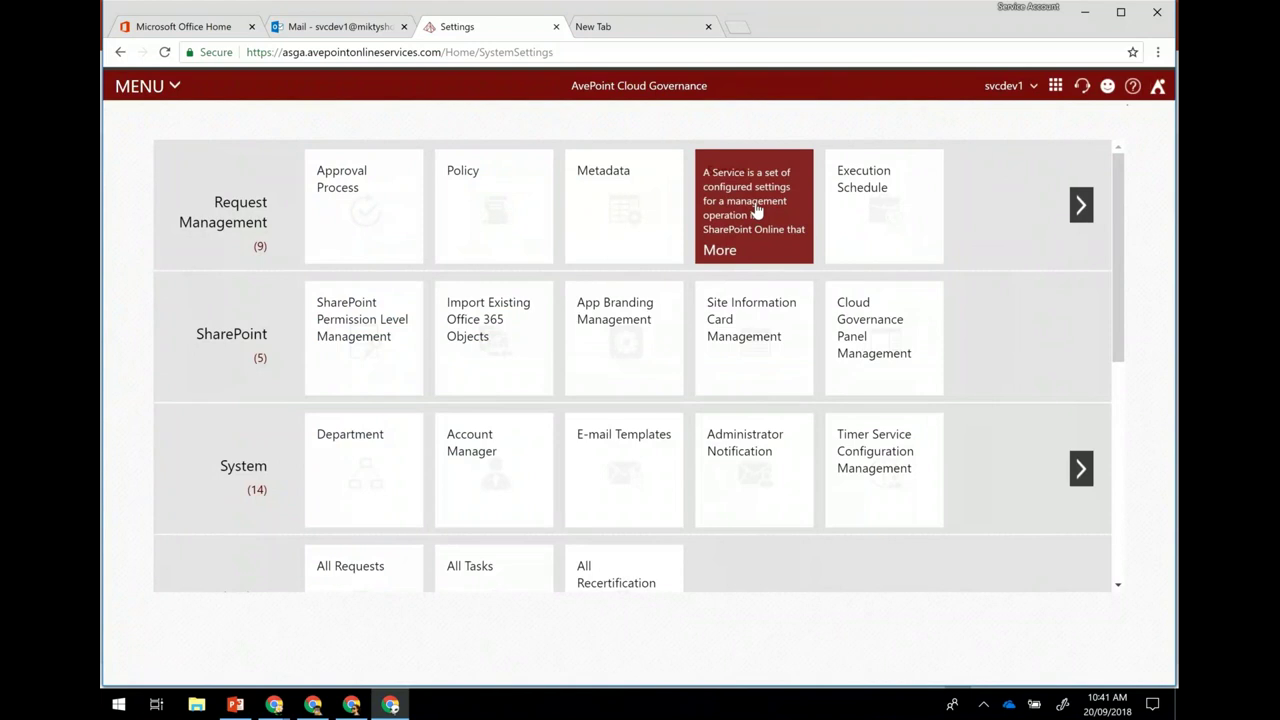
pyautogui.moveTo(387, 210)
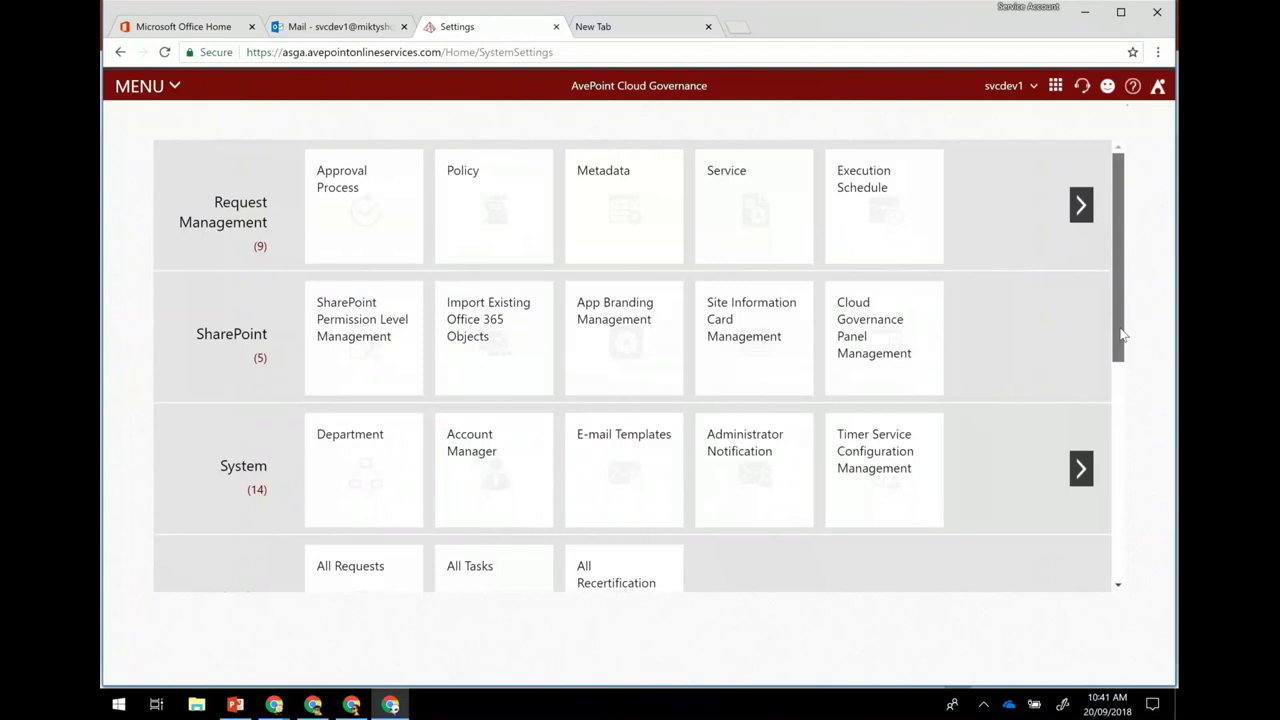
pyautogui.moveTo(1121, 333); pyautogui.dragTo(1121, 247)
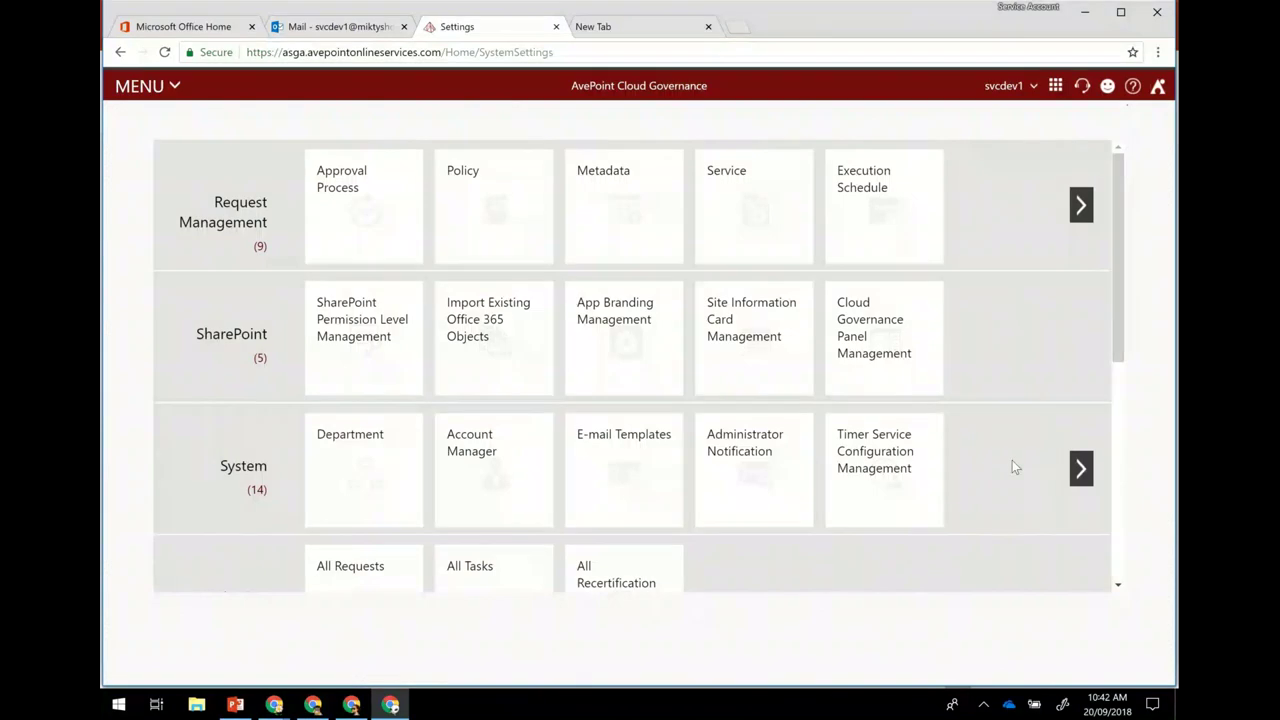
pyautogui.scroll(-1, 1013, 462)
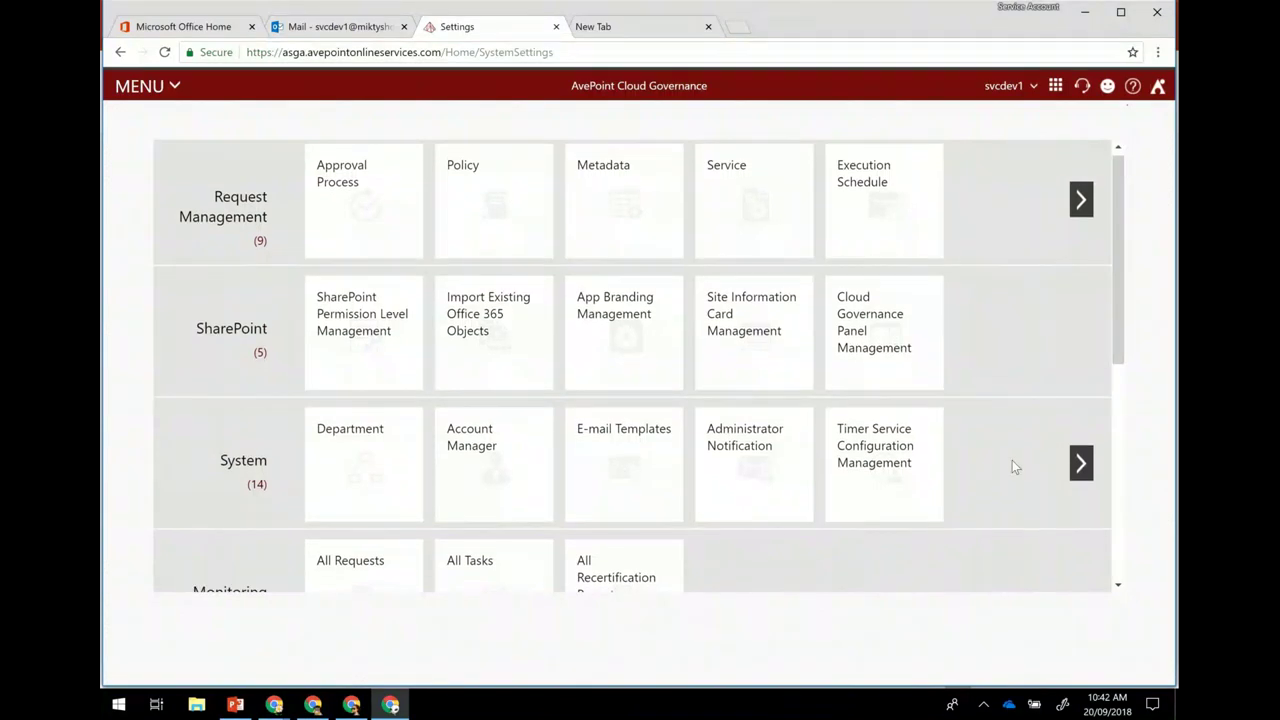
pyautogui.scroll(-1, 1012, 462)
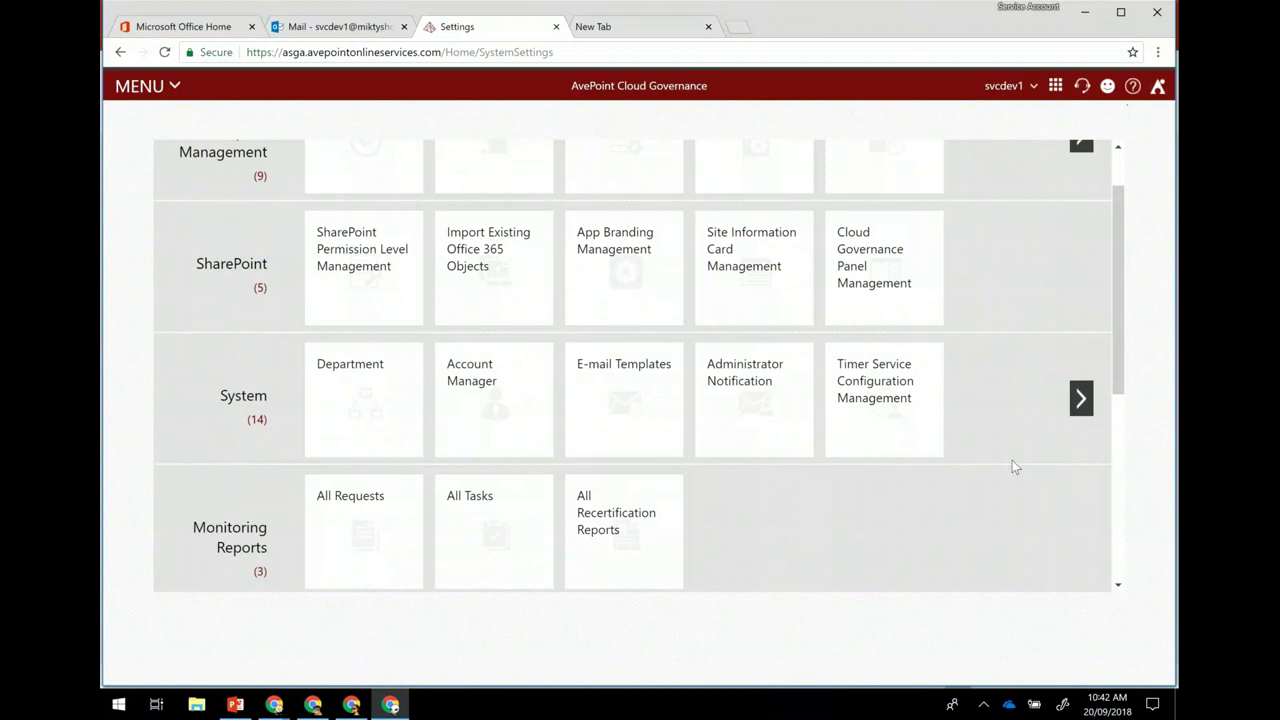
pyautogui.scroll(-1, 1012, 466)
pyautogui.scroll(-3, 1012, 466)
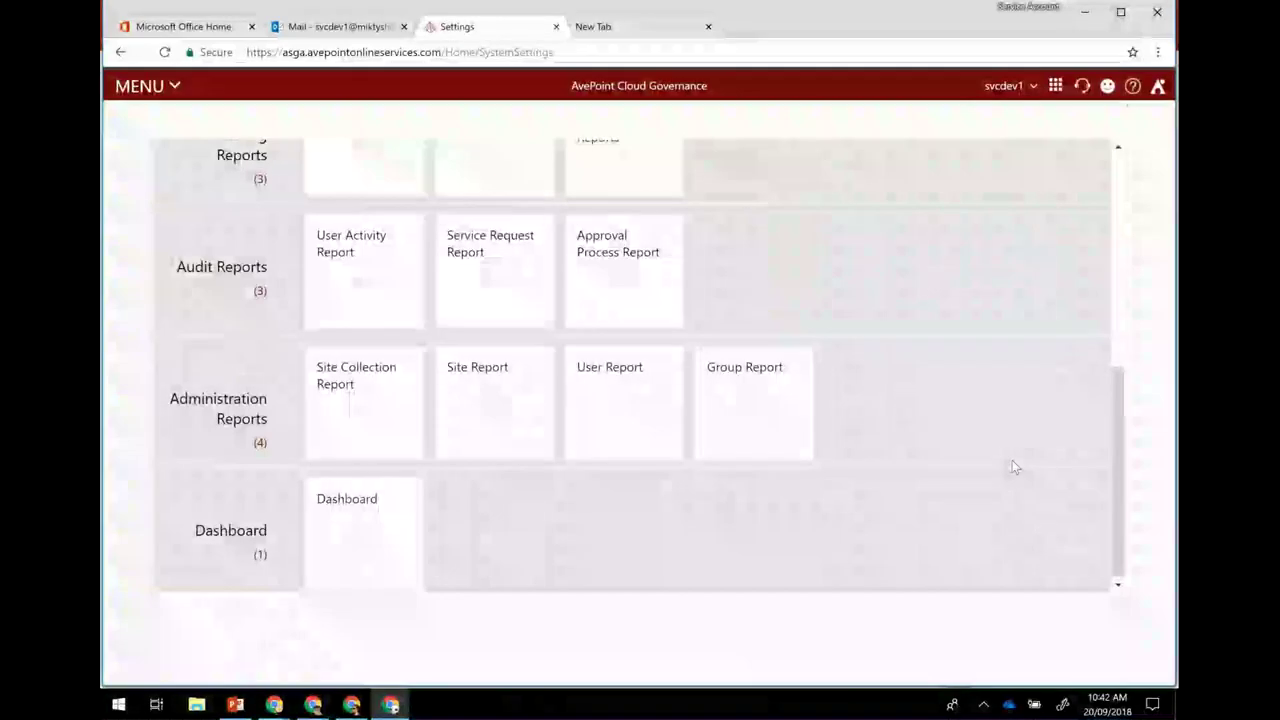
pyautogui.scroll(5, 1012, 460)
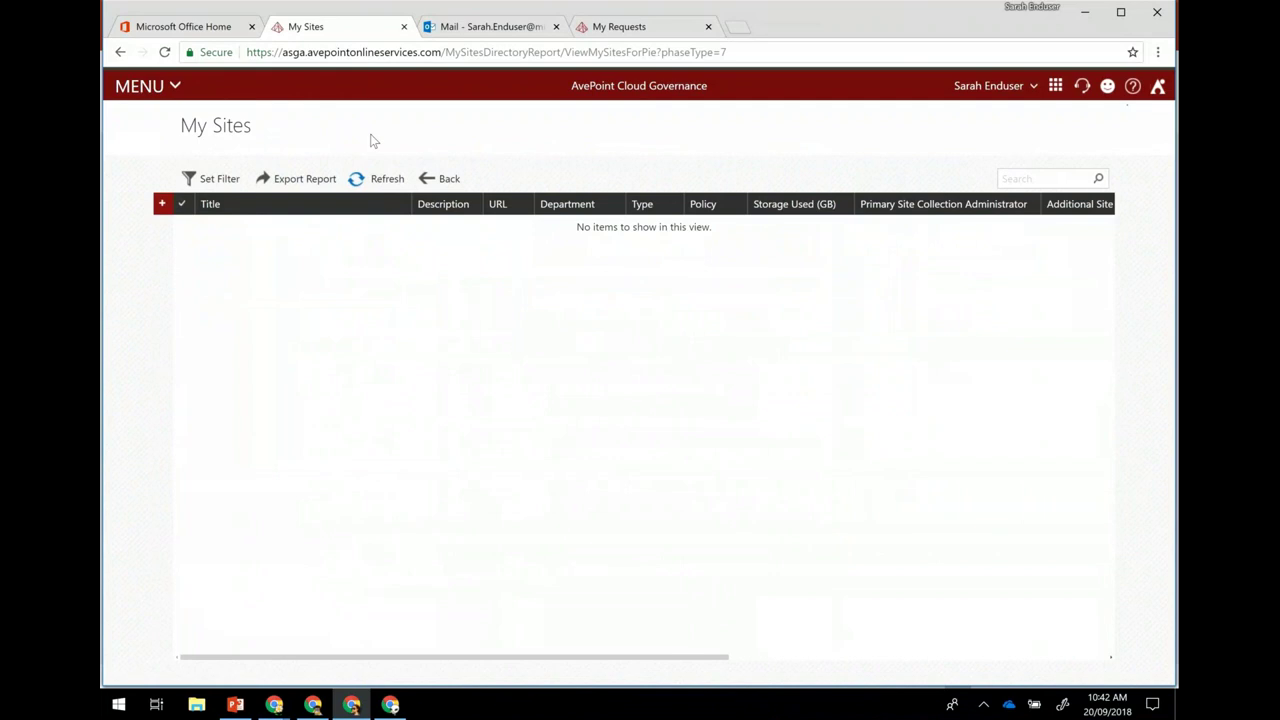
# Step: Switch to the end user's Outlook mailbox and read the welcome message for the Miktysh-Asset Project Management group
pyautogui.click(485, 26)
pyautogui.click(350, 240)
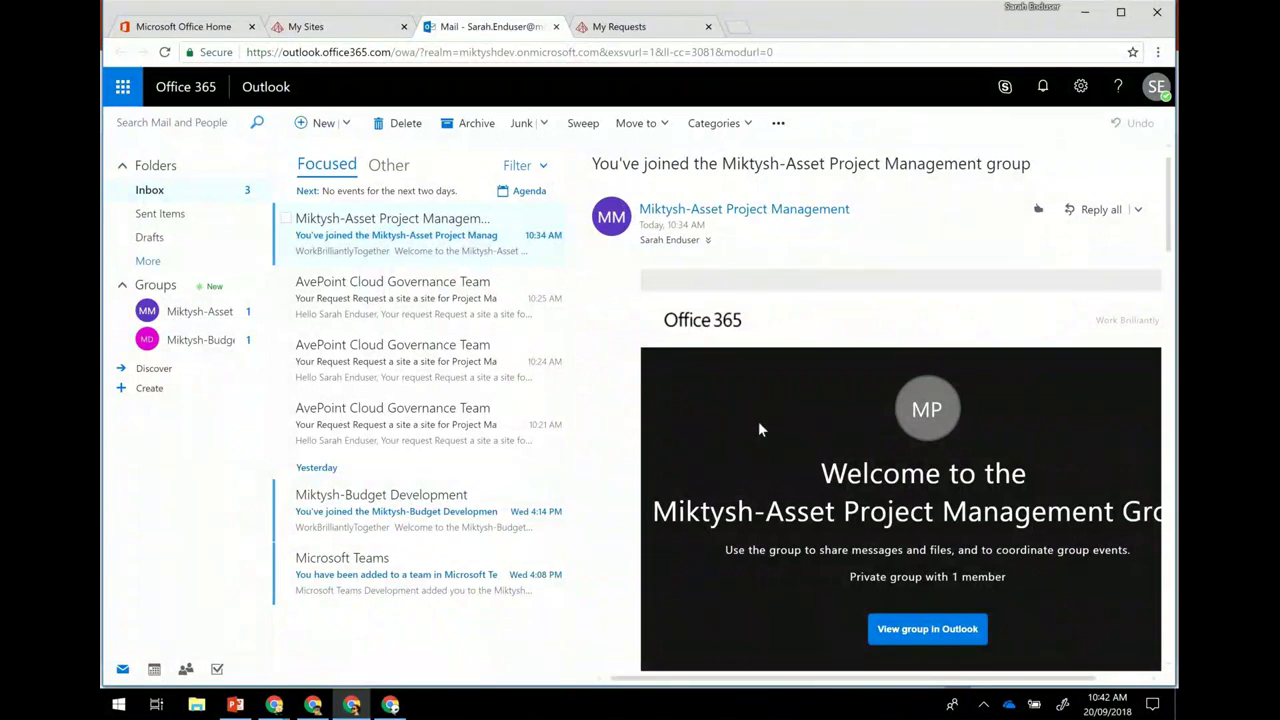
pyautogui.scroll(-1, 758, 429)
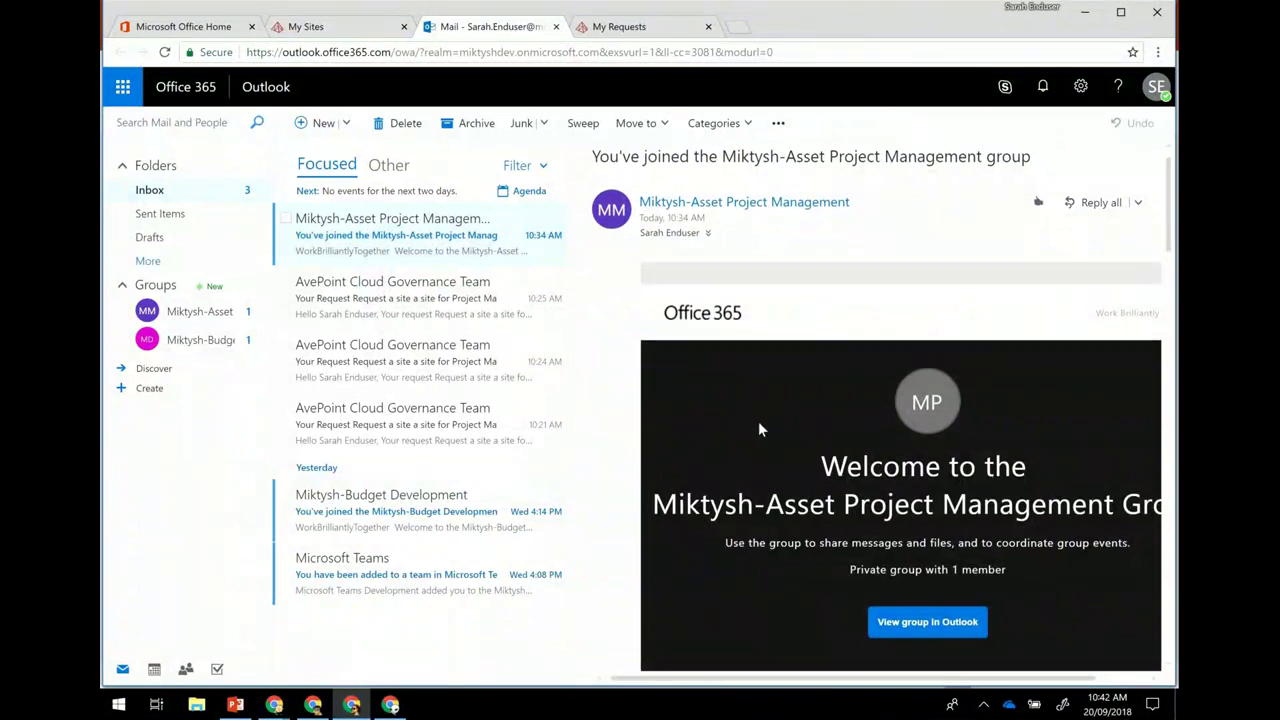
pyautogui.scroll(-3, 758, 424)
pyautogui.scroll(-5, 760, 424)
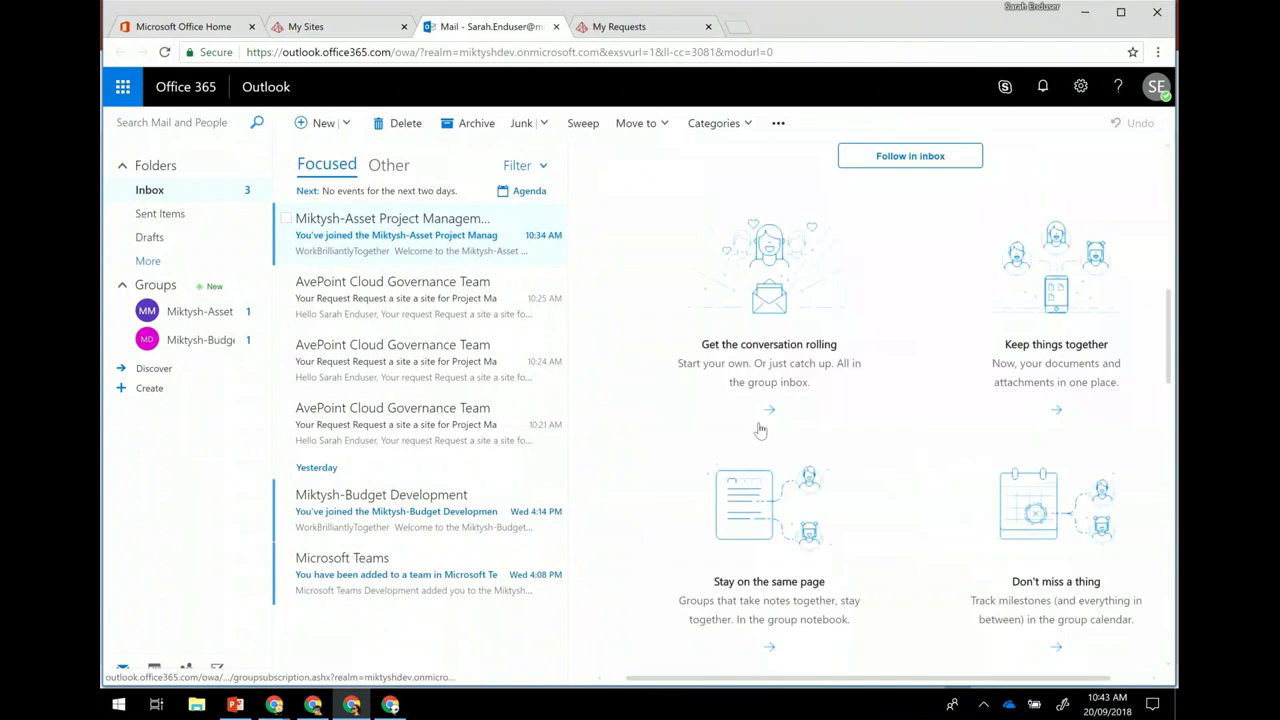
pyautogui.scroll(-2, 760, 430)
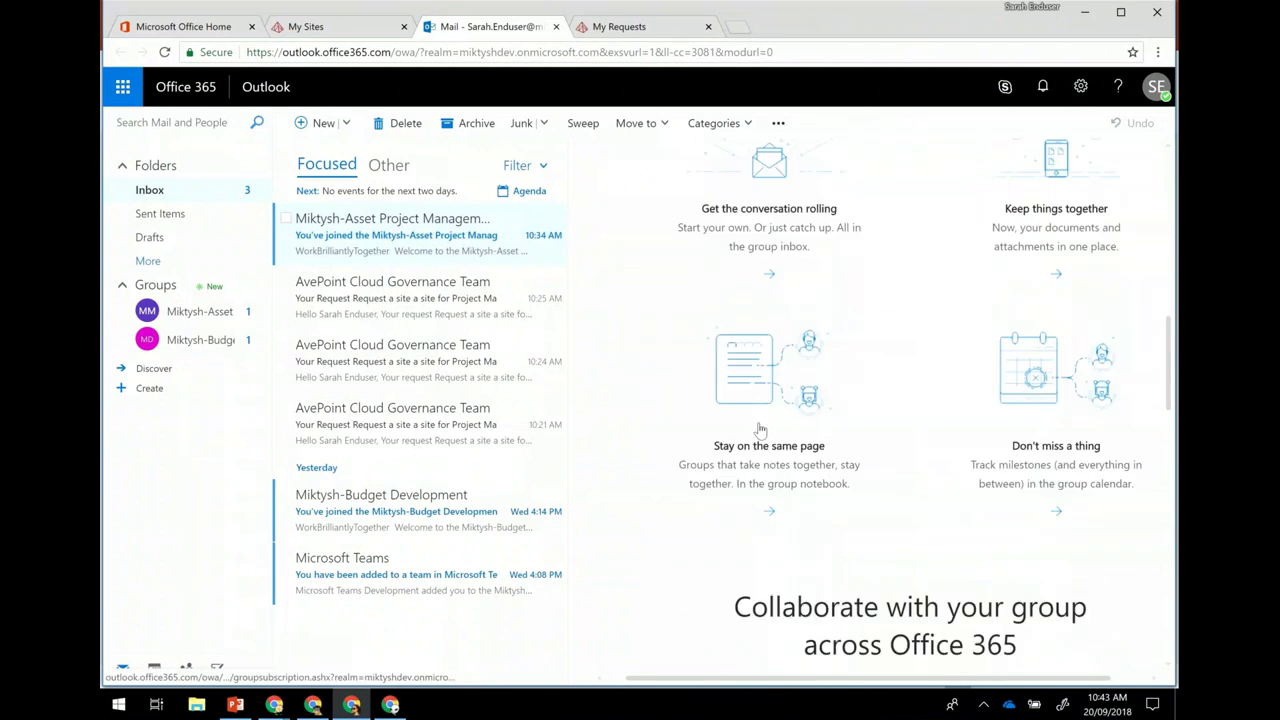
pyautogui.scroll(-5, 760, 428)
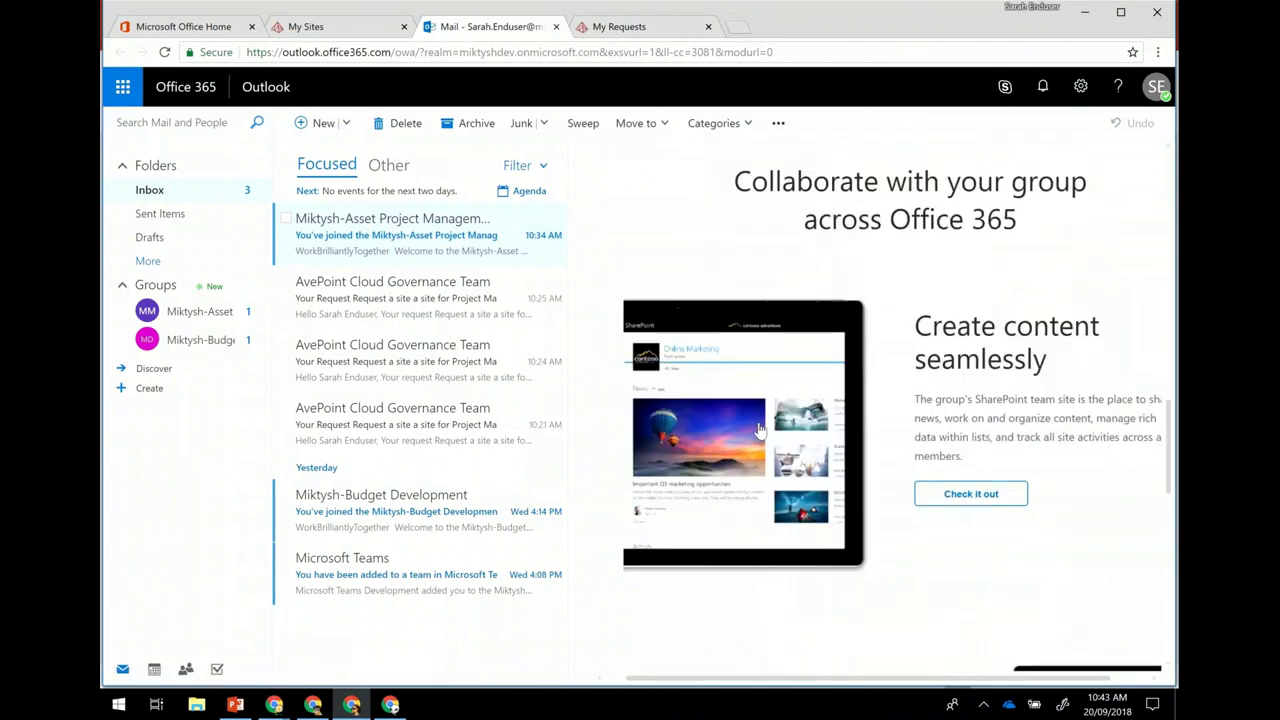
pyautogui.scroll(6, 760, 428)
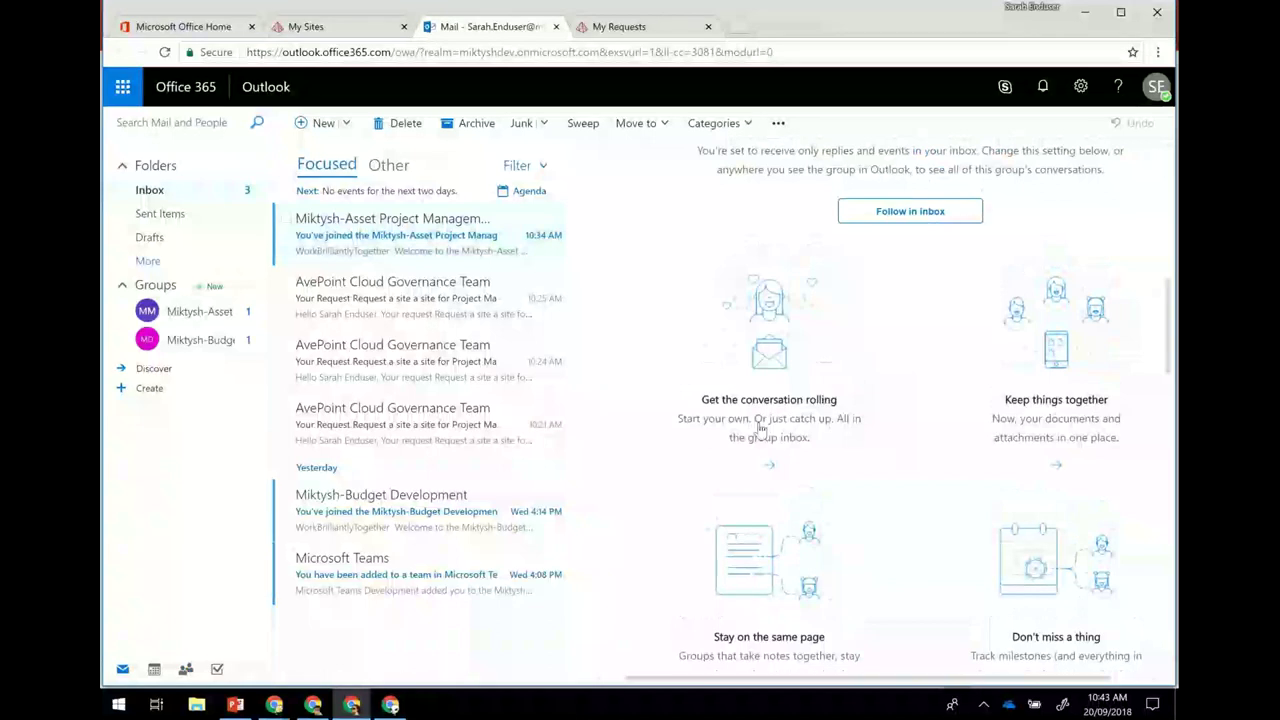
# Step: Switch to the AvePoint Cloud Governance administrator window and open the Group Report from the Administration Reports in the system settings
pyautogui.scroll(3, 760, 428)
pyautogui.scroll(1, 760, 428)
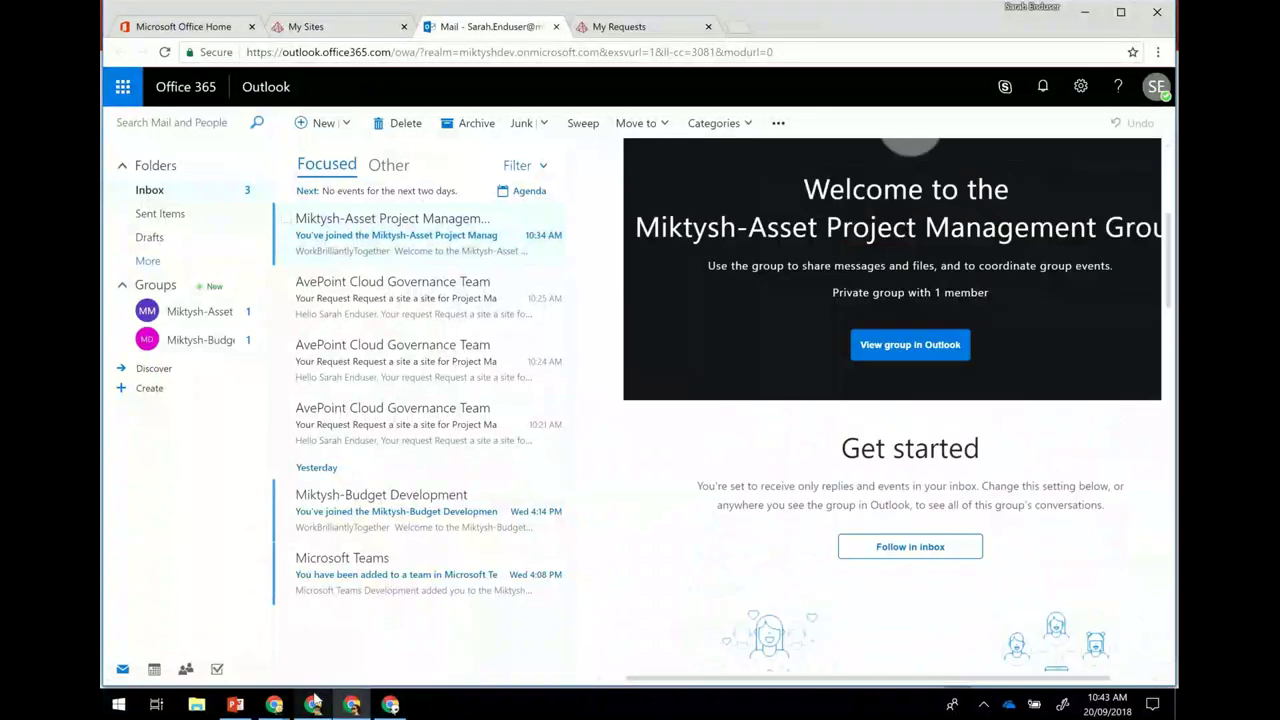
pyautogui.moveTo(392, 705)
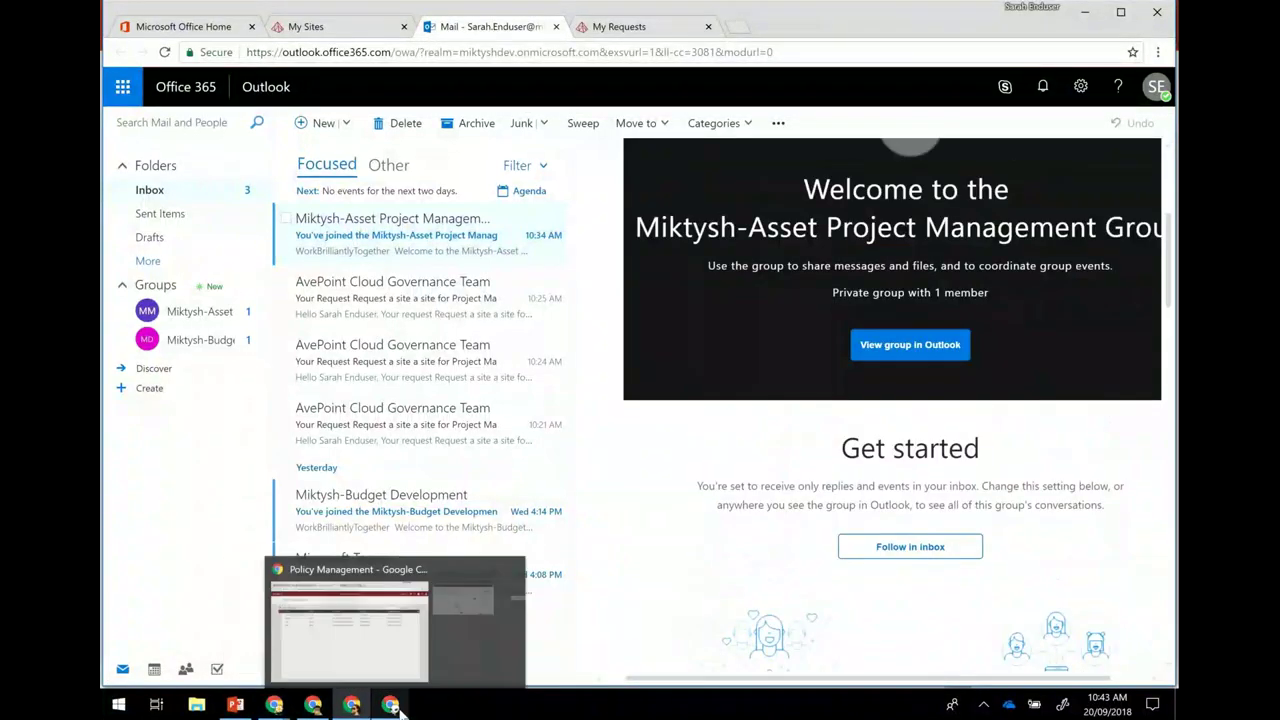
pyautogui.click(406, 646)
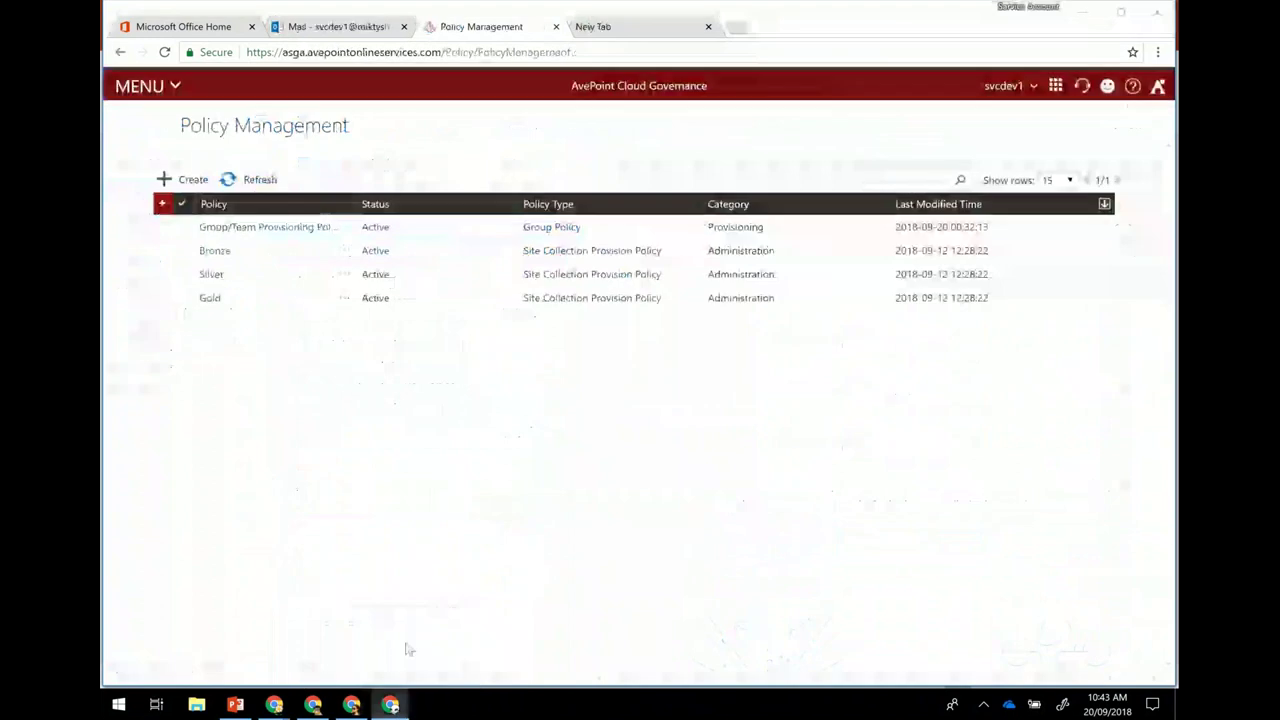
pyautogui.click(147, 86)
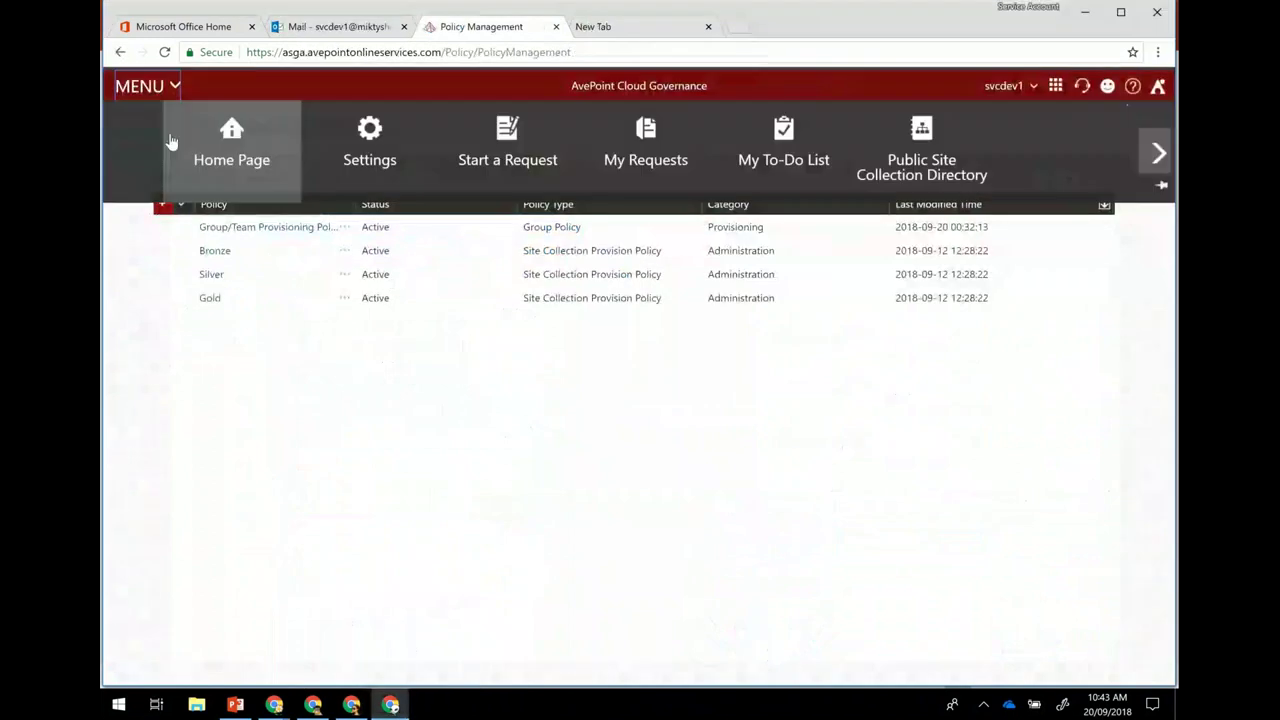
pyautogui.click(379, 163)
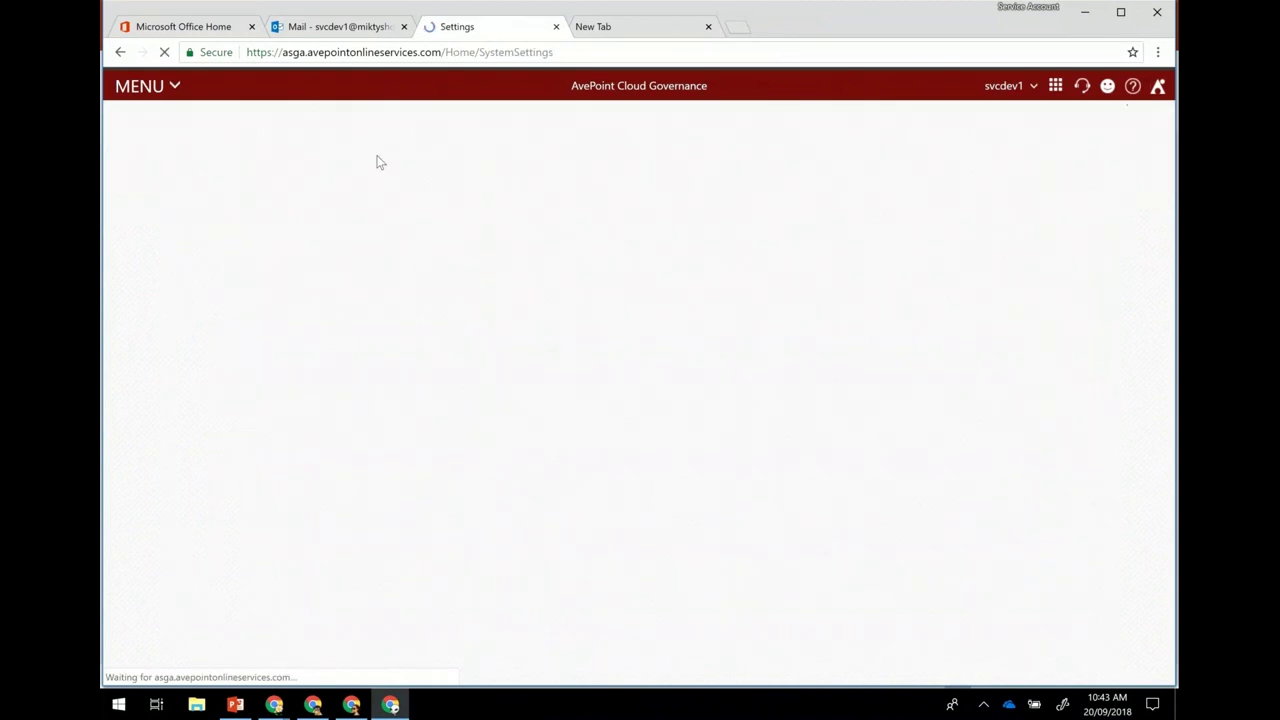
pyautogui.scroll(-3, 290, 400)
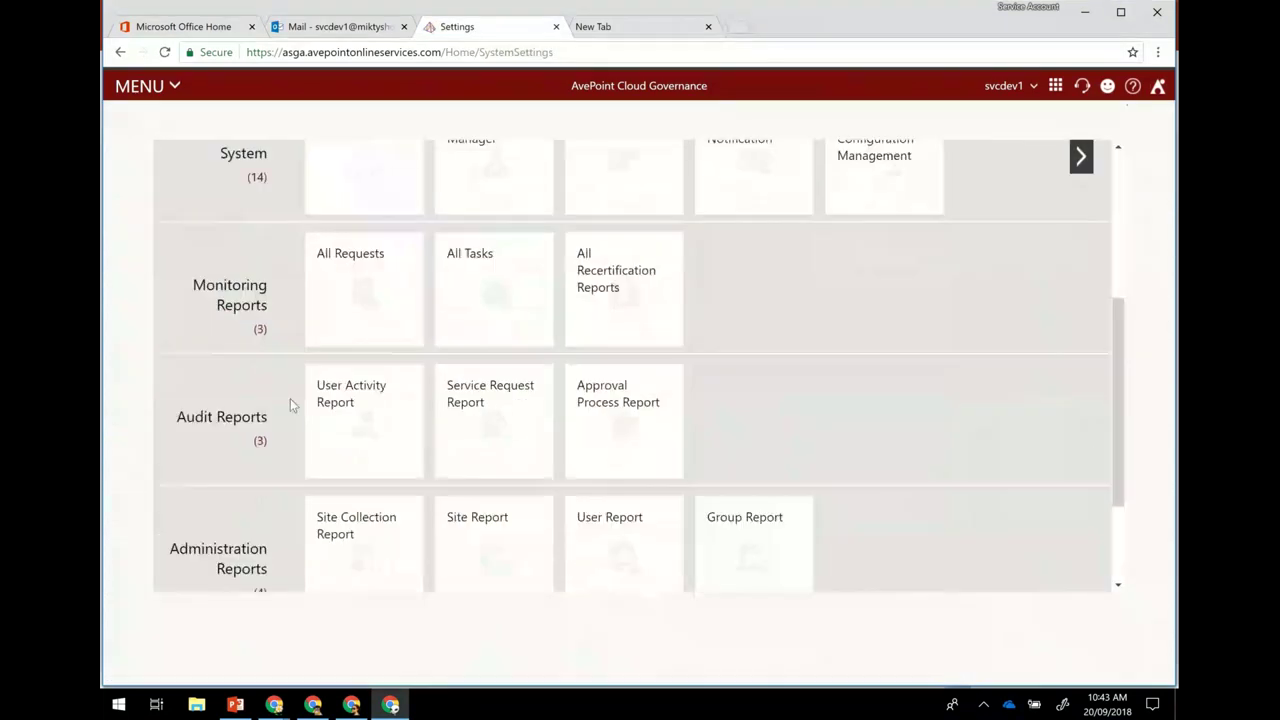
pyautogui.scroll(-1, 292, 404)
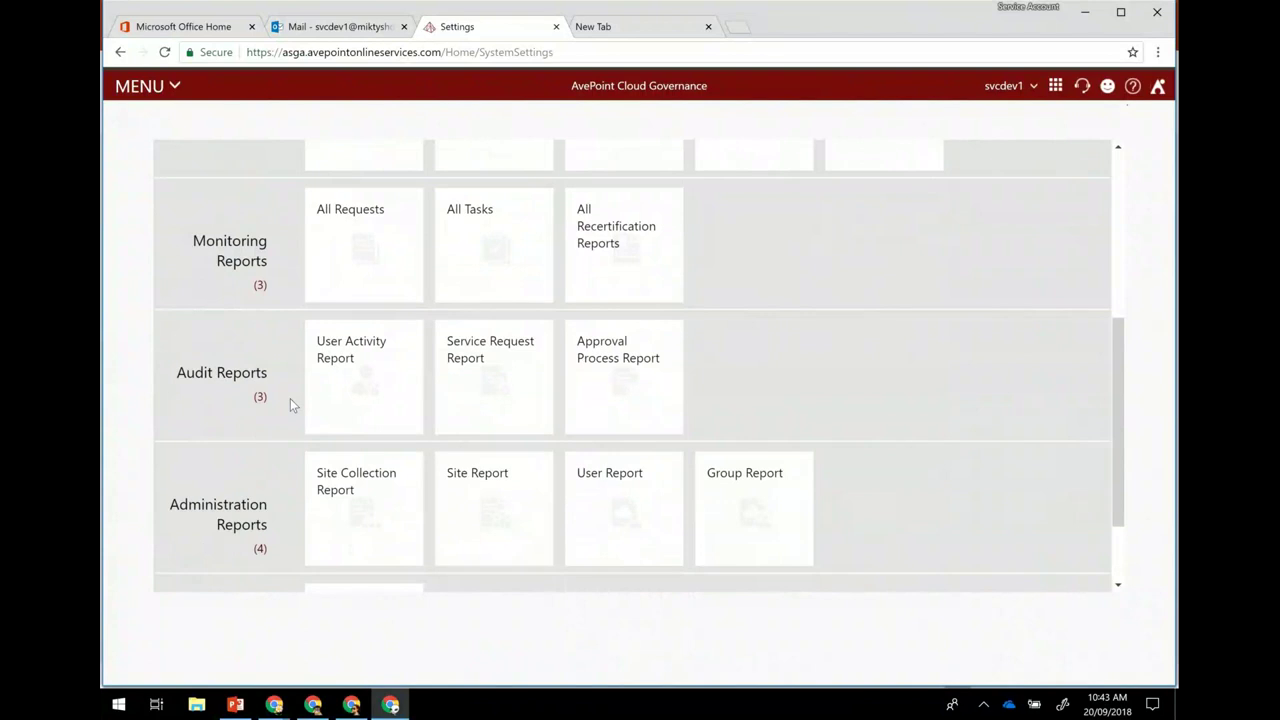
pyautogui.scroll(-1, 290, 404)
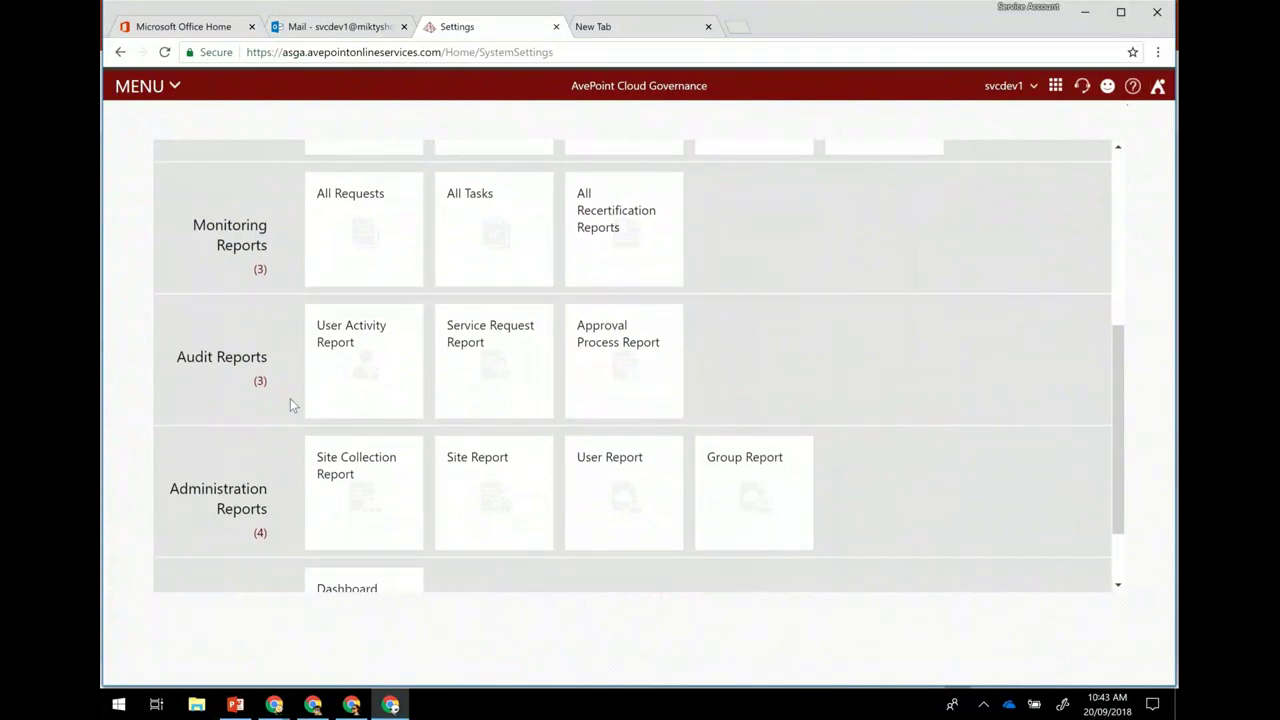
pyautogui.scroll(-1, 290, 404)
pyautogui.scroll(-1, 290, 404)
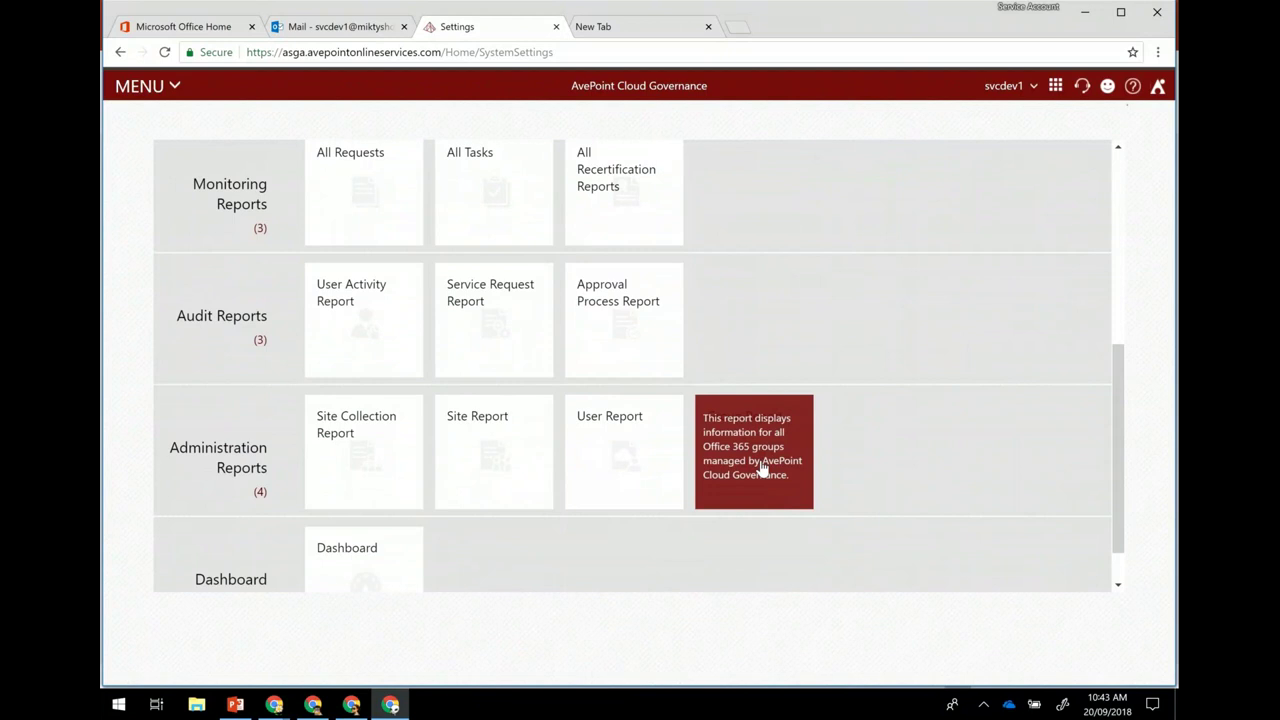
pyautogui.click(762, 468)
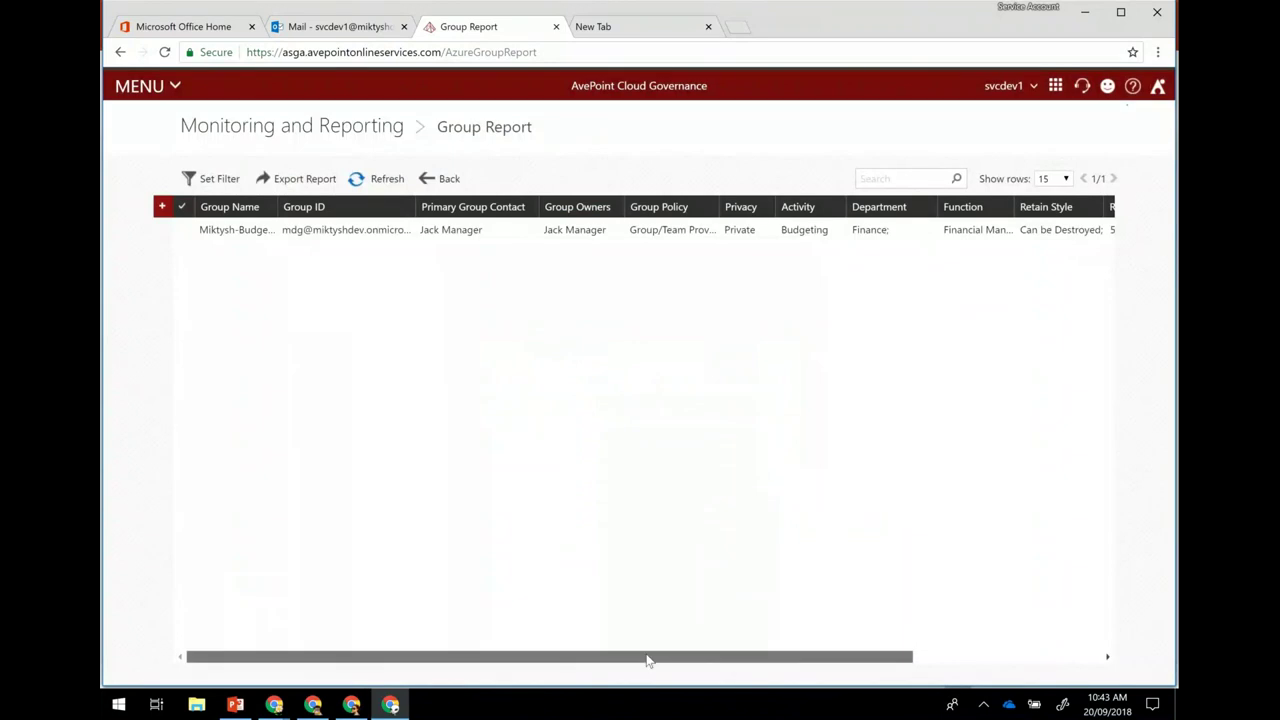
# Step: Review the Group Report's metadata columns, widening the Function column, and switch to the September Webinar presentation in PowerPoint
pyautogui.moveTo(648, 661); pyautogui.dragTo(757, 650)
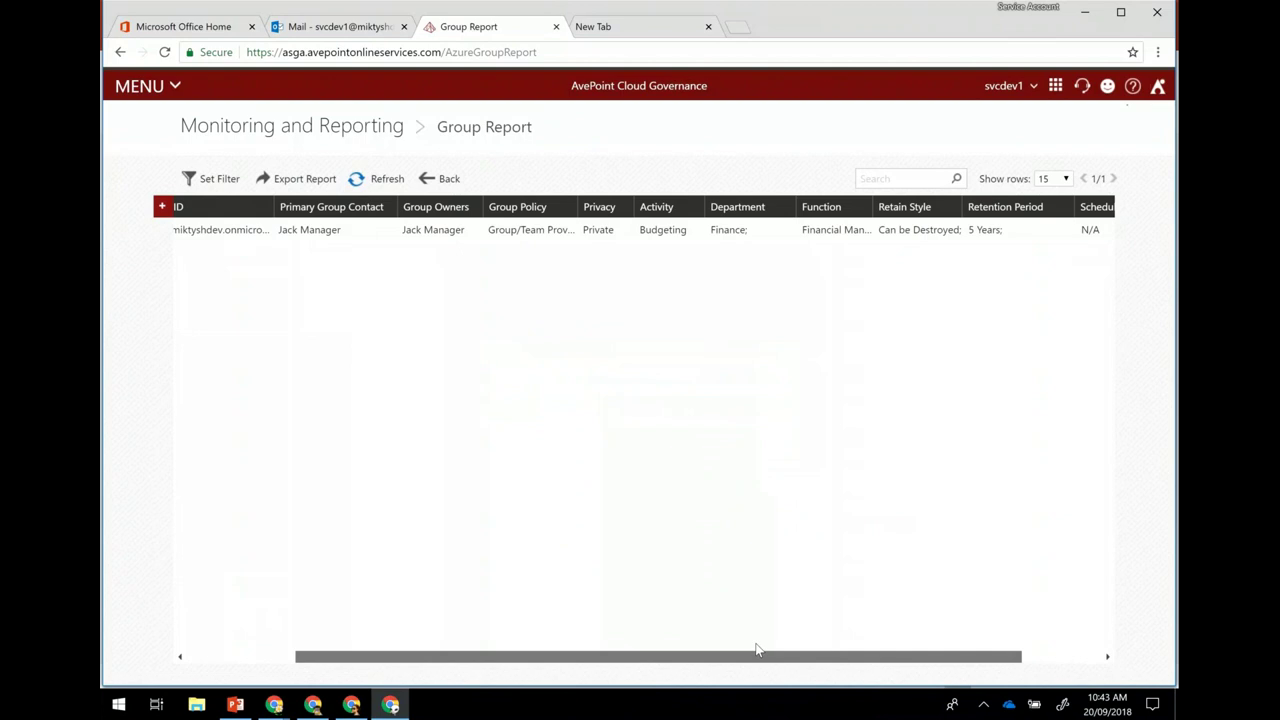
pyautogui.moveTo(757, 650); pyautogui.dragTo(933, 638)
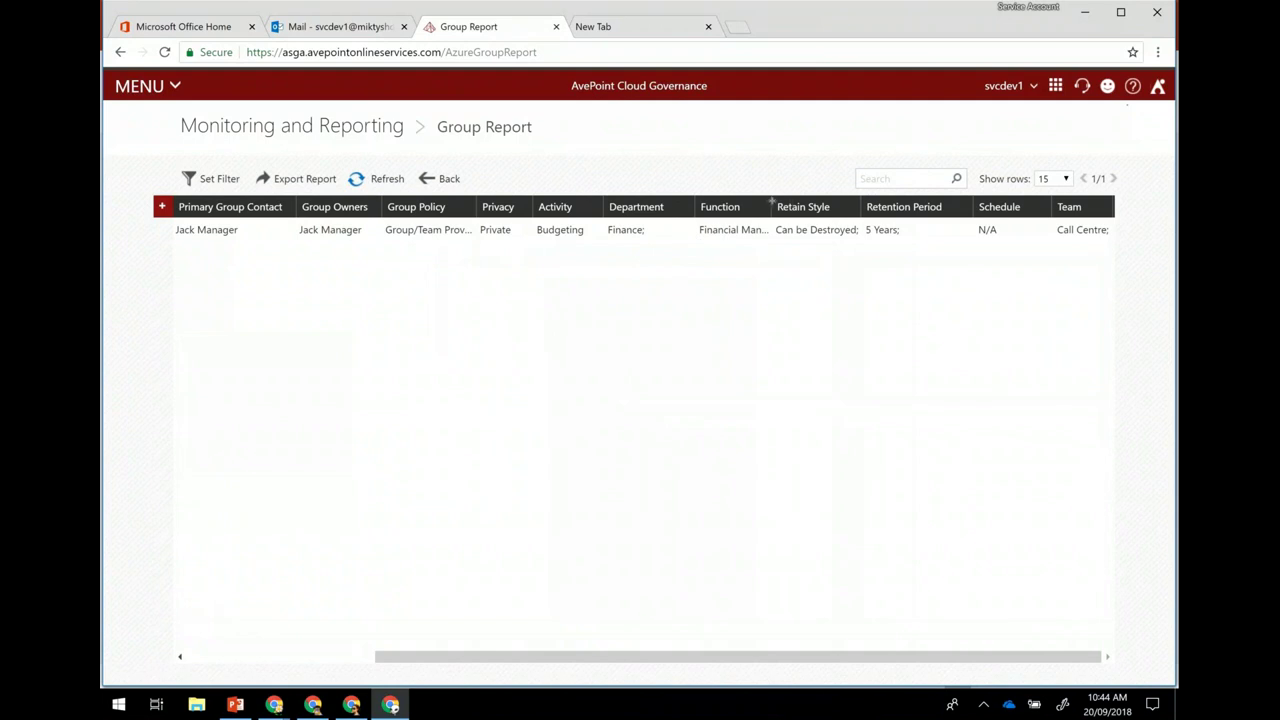
pyautogui.moveTo(771, 201); pyautogui.dragTo(813, 201)
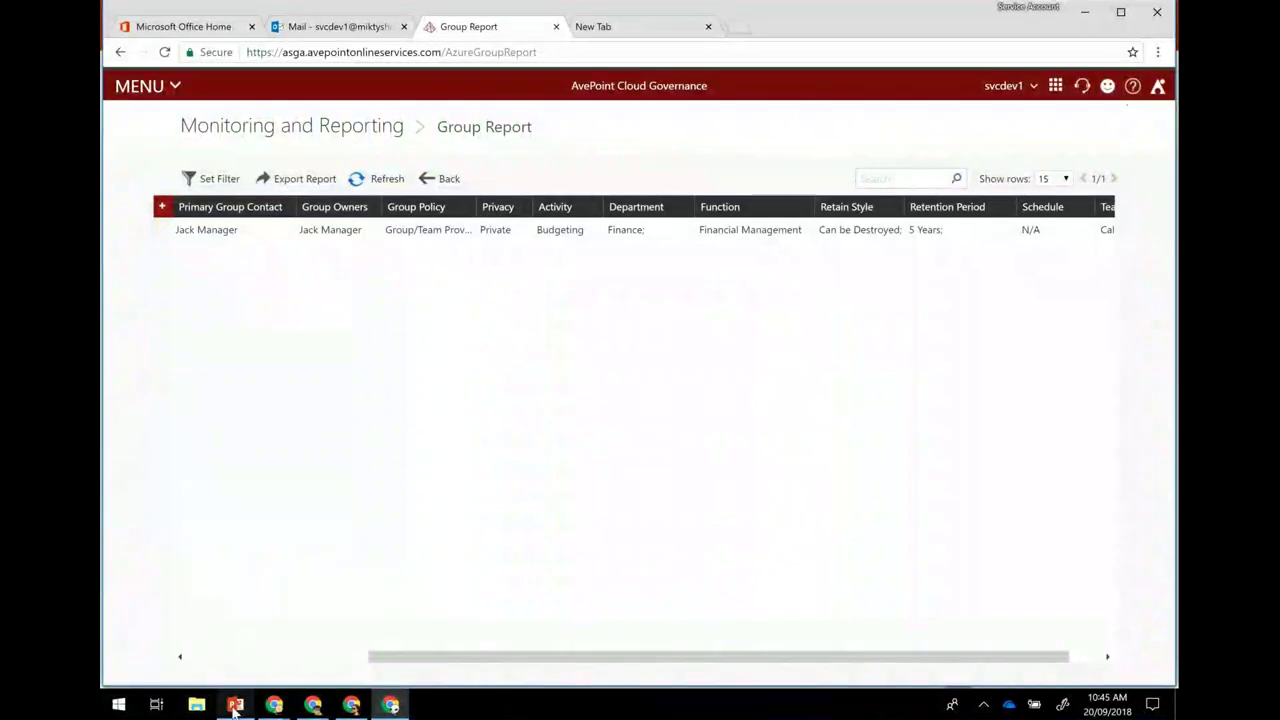
pyautogui.moveTo(233, 706)
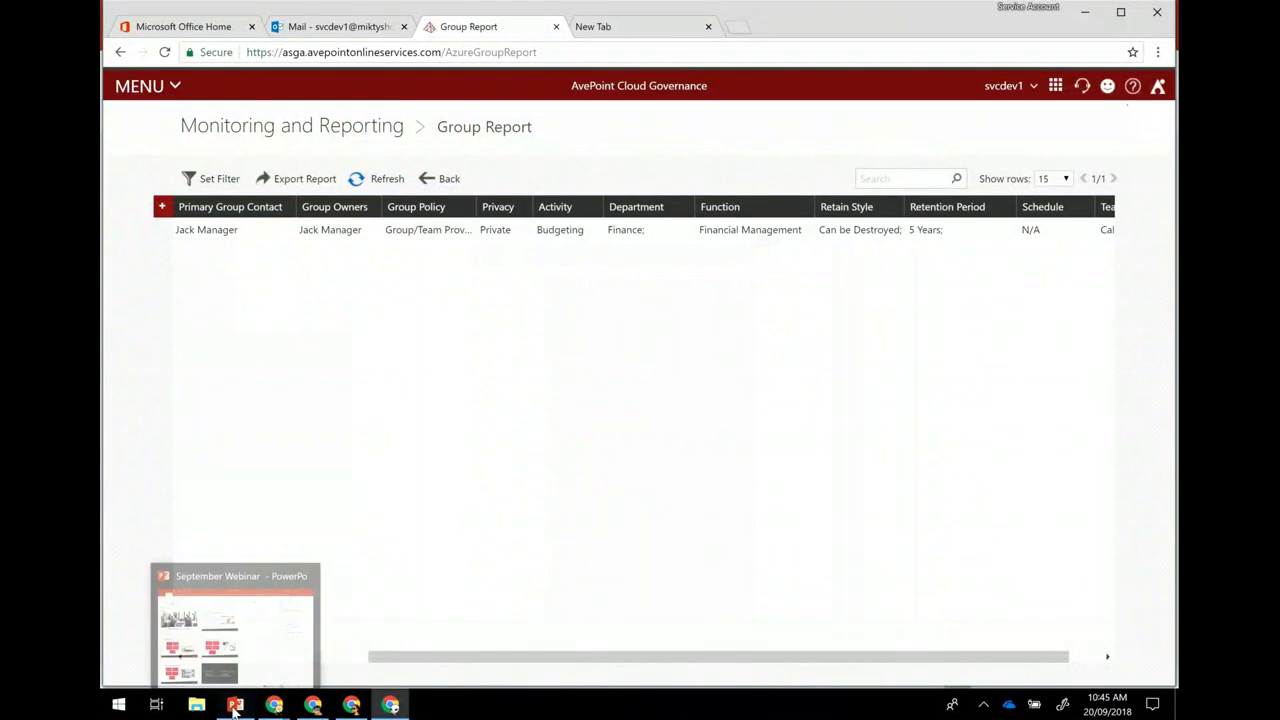
pyautogui.click(233, 706)
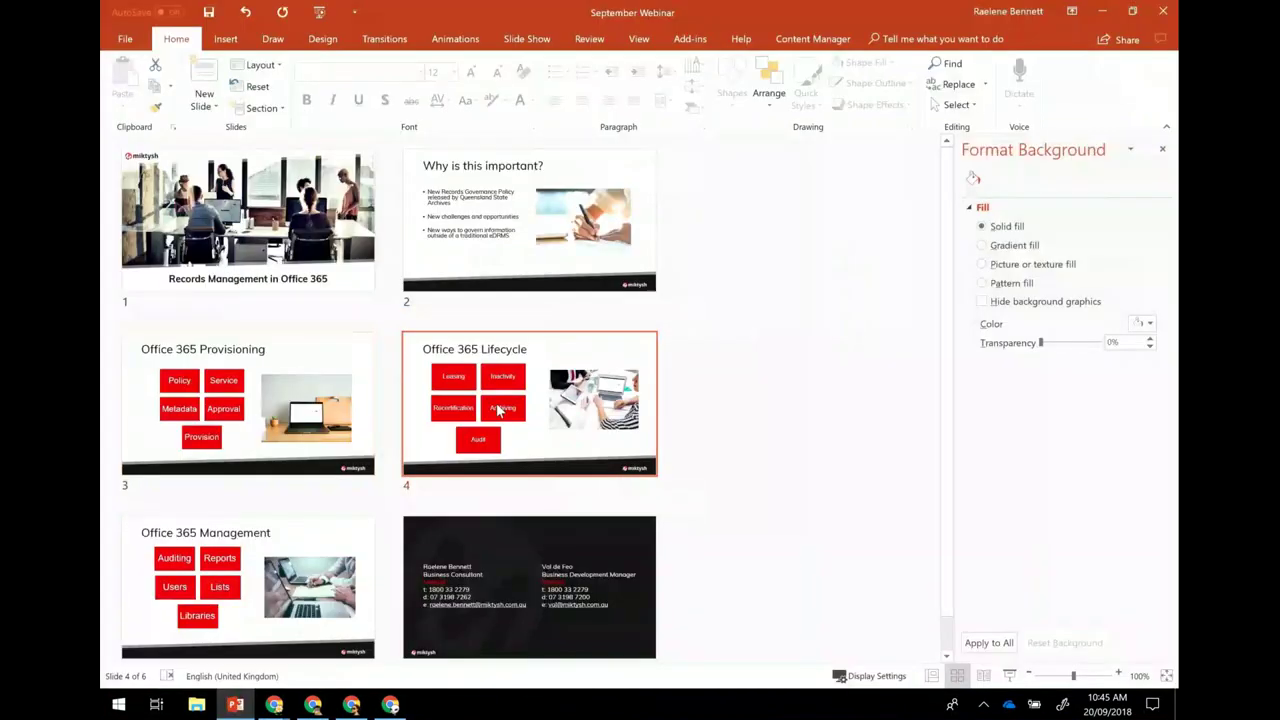
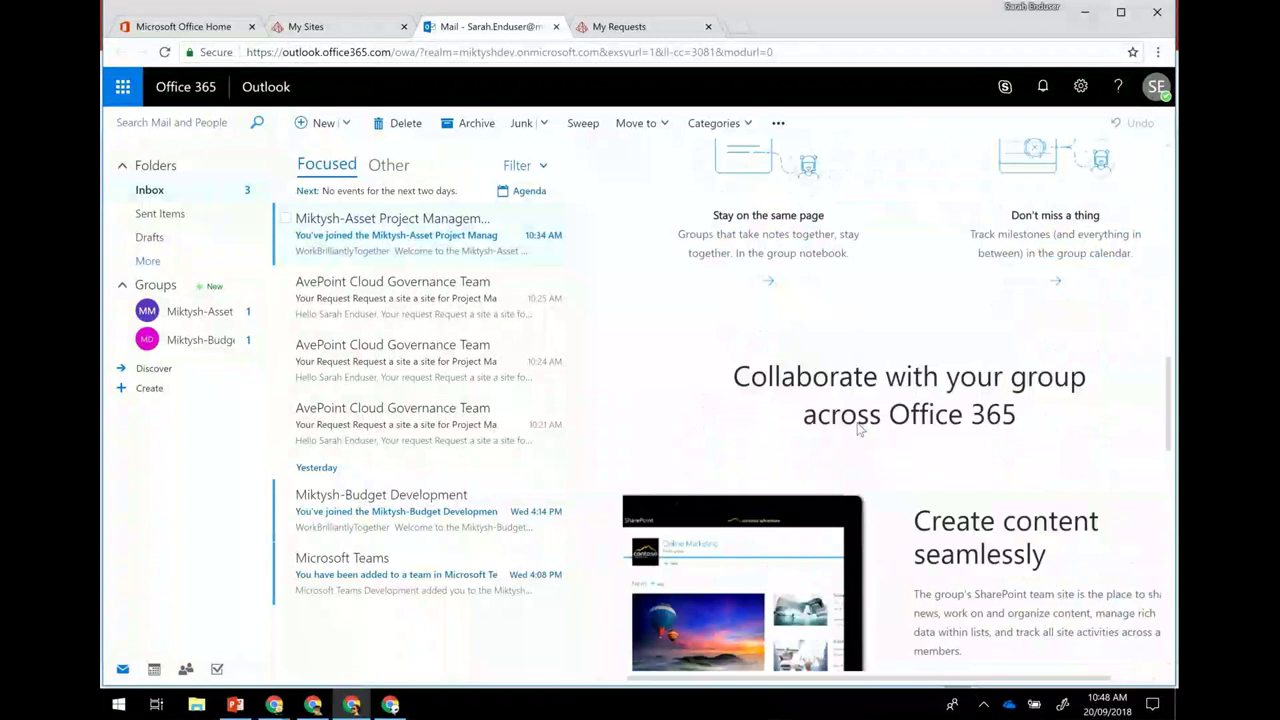
# Step: Open Microsoft Teams from the end user's Office 365 home page and view the Miktysh-Budget Development General channel in SharePoint
pyautogui.scroll(-5, 858, 428)
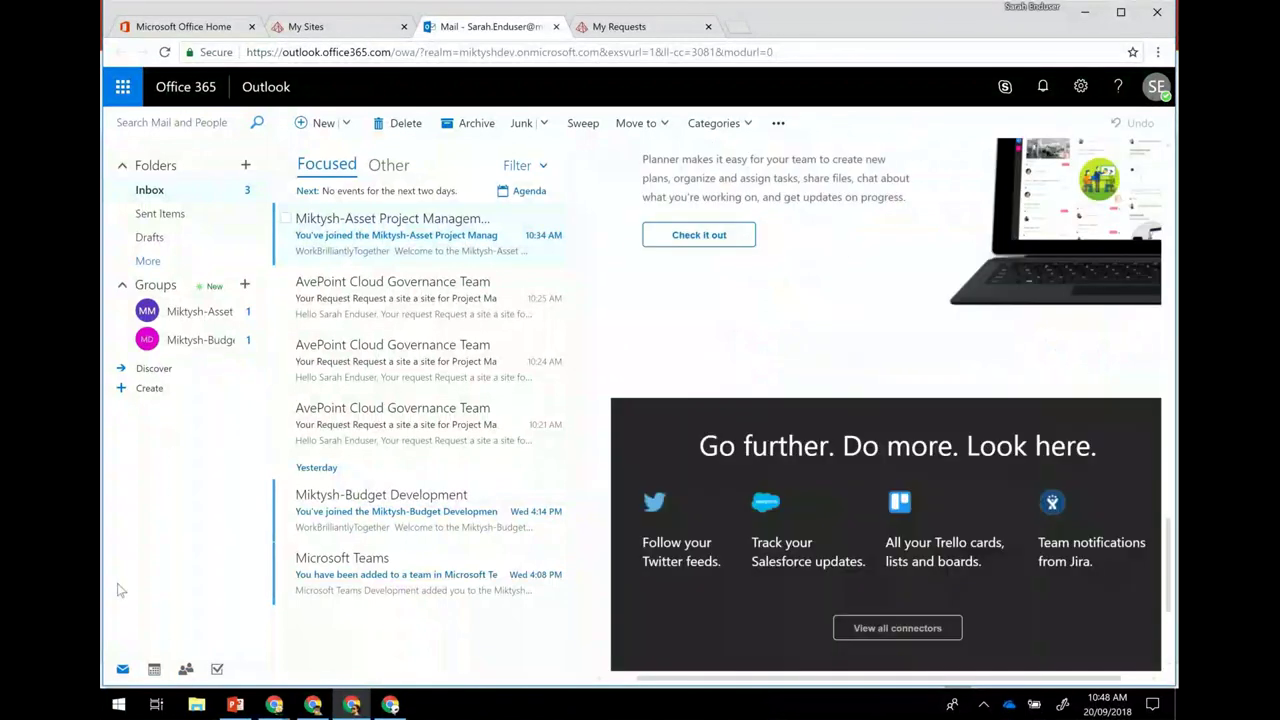
pyautogui.click(117, 705)
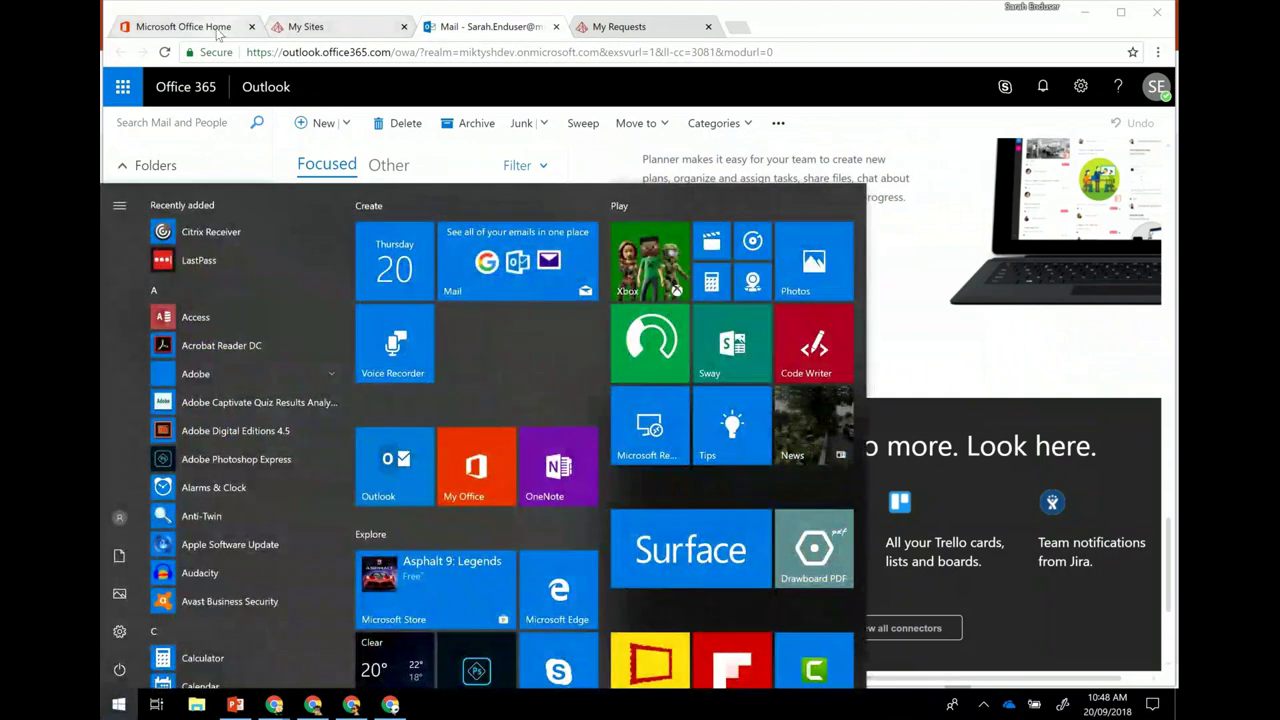
pyautogui.click(218, 35)
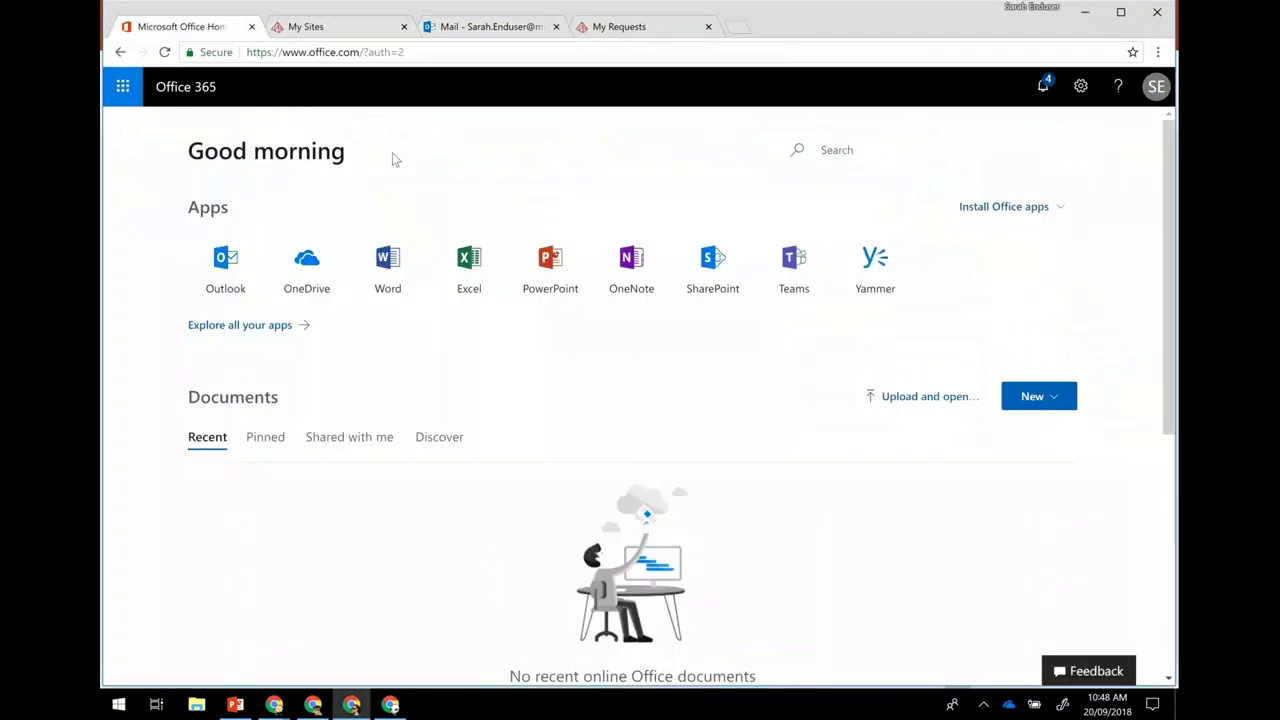
pyautogui.click(787, 283)
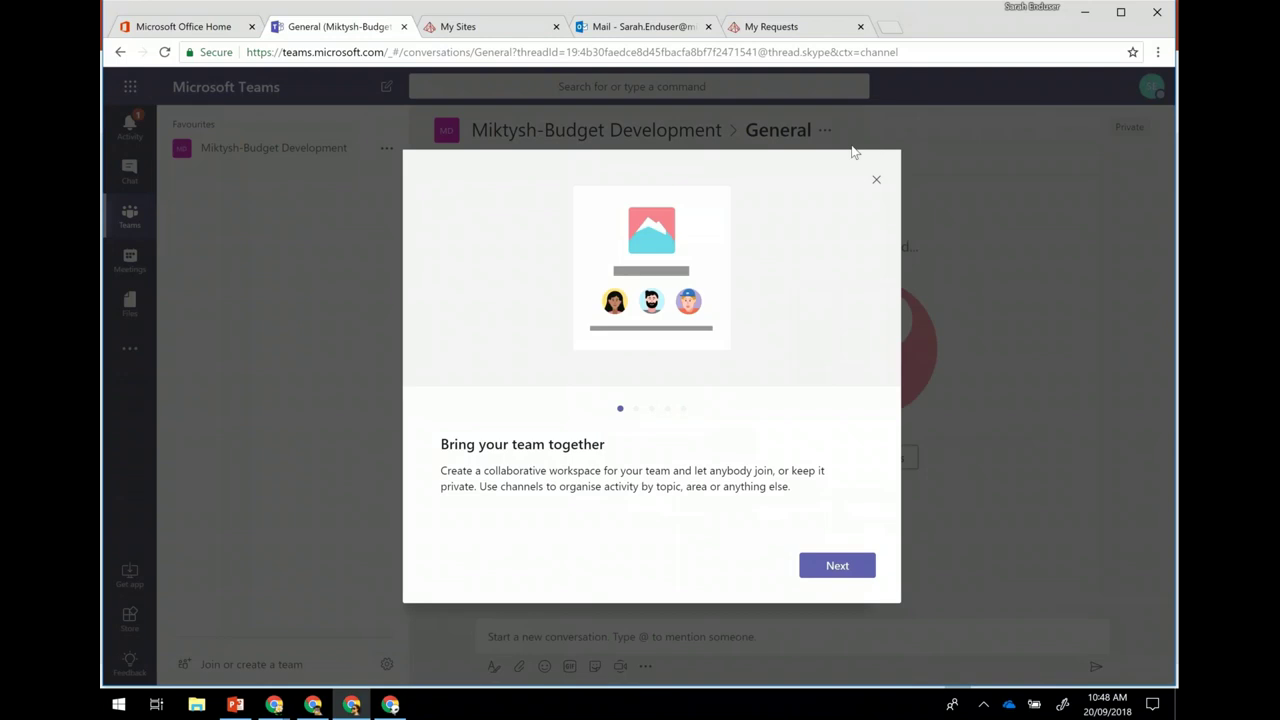
pyautogui.click(876, 179)
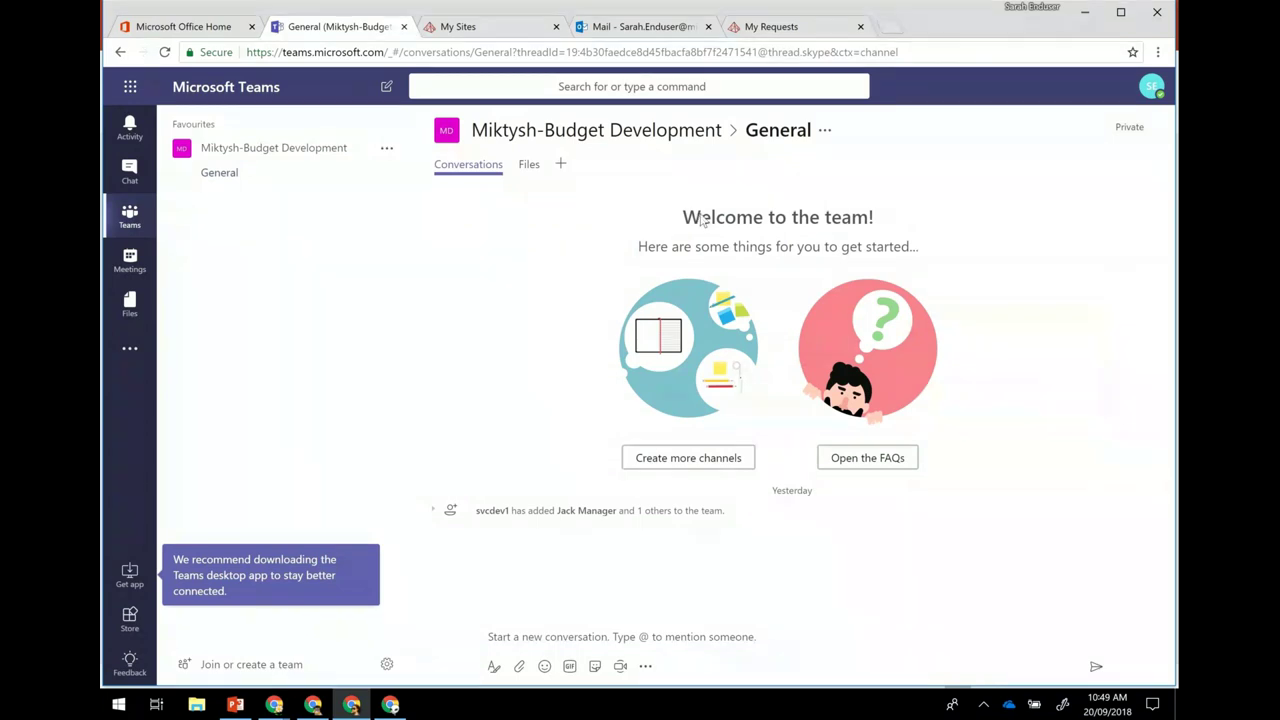
pyautogui.click(825, 131)
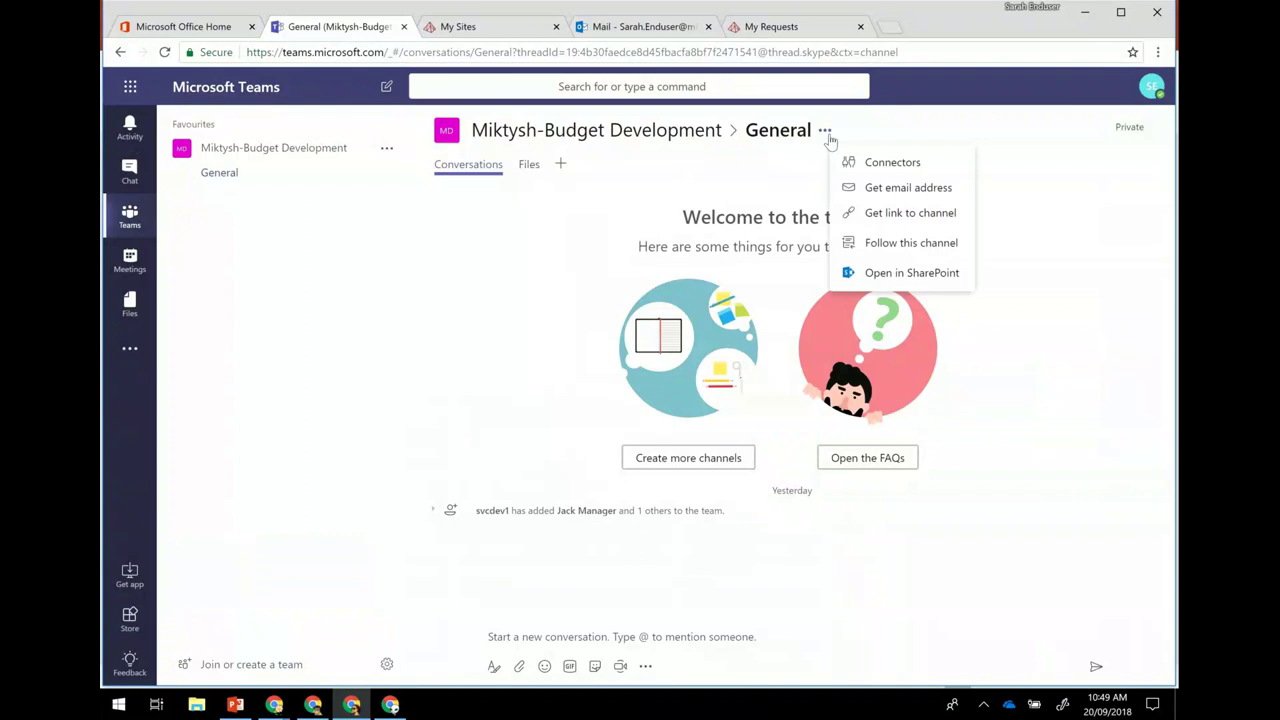
pyautogui.click(888, 273)
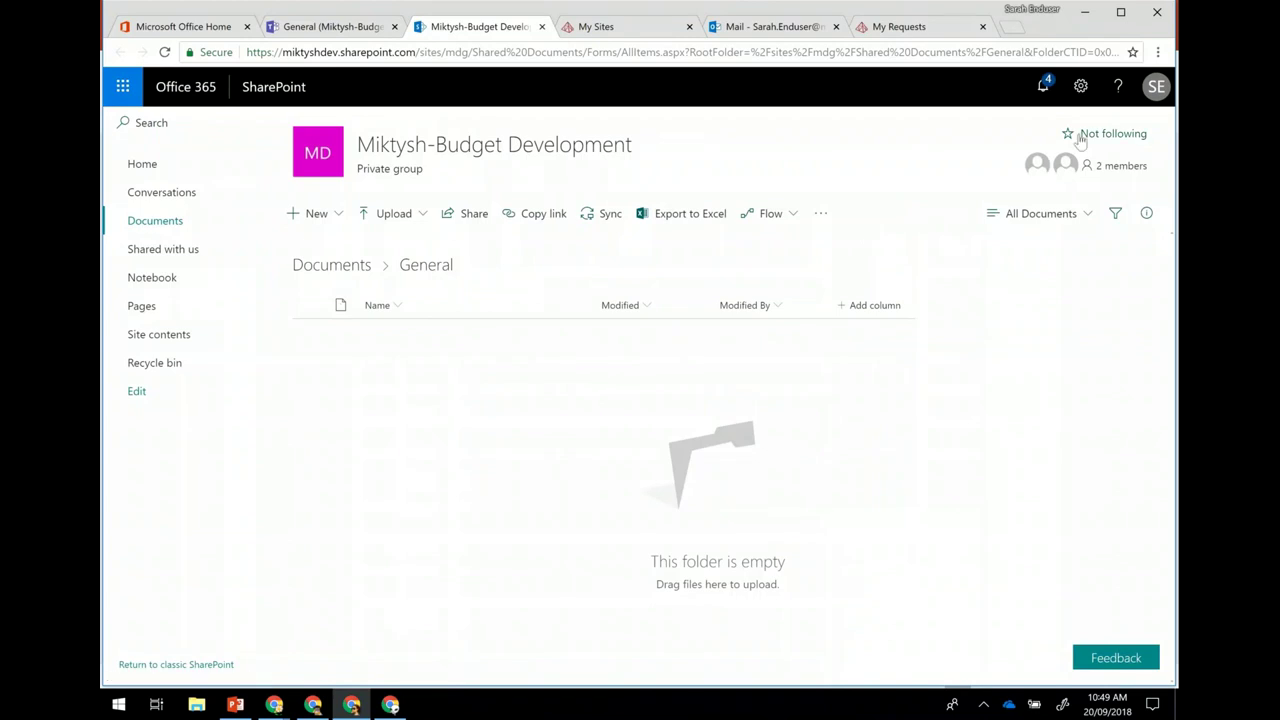
# Step: Open the browser's developer tools for the Miktysh-Budget Development document library page
pyautogui.click(1158, 53)
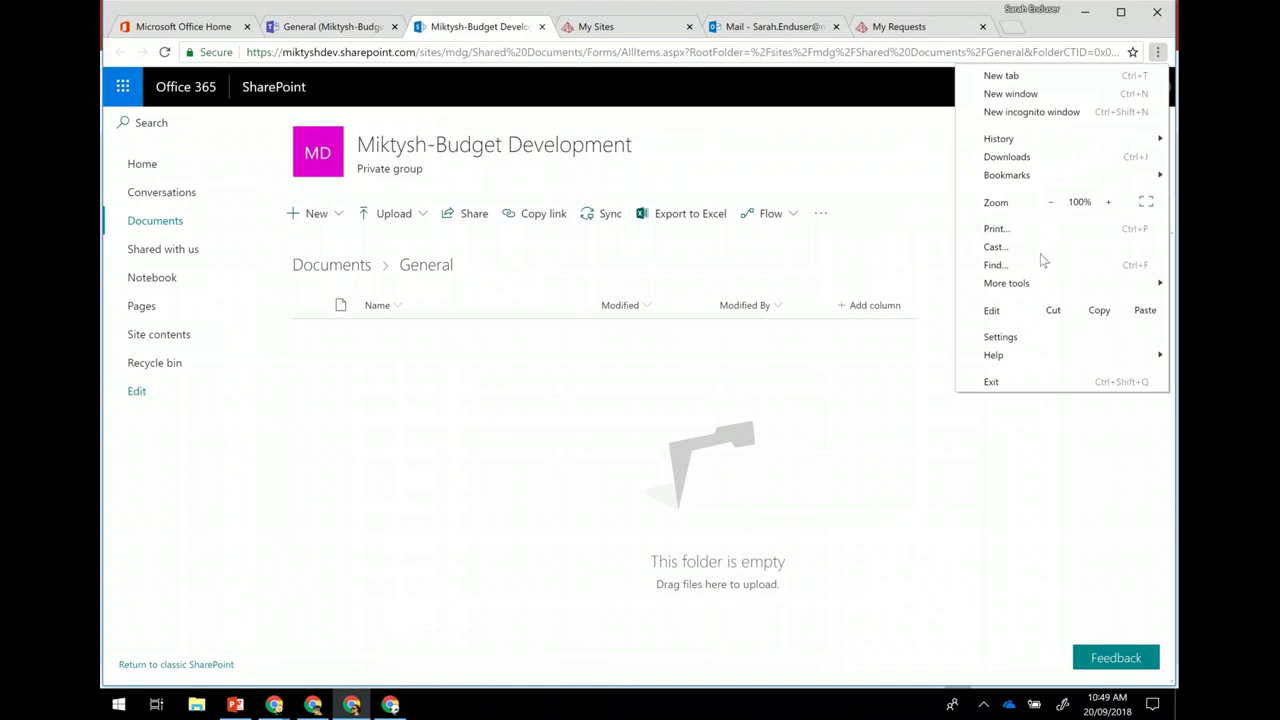
pyautogui.moveTo(1035, 283)
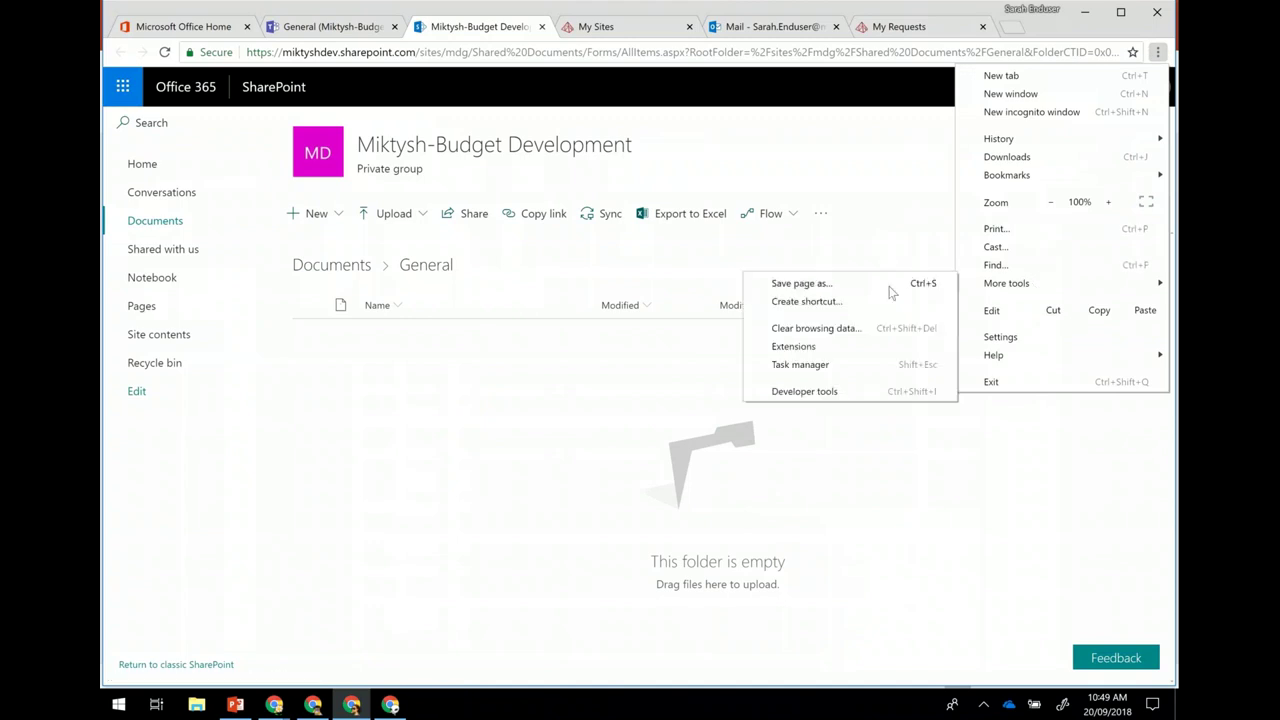
pyautogui.click(857, 406)
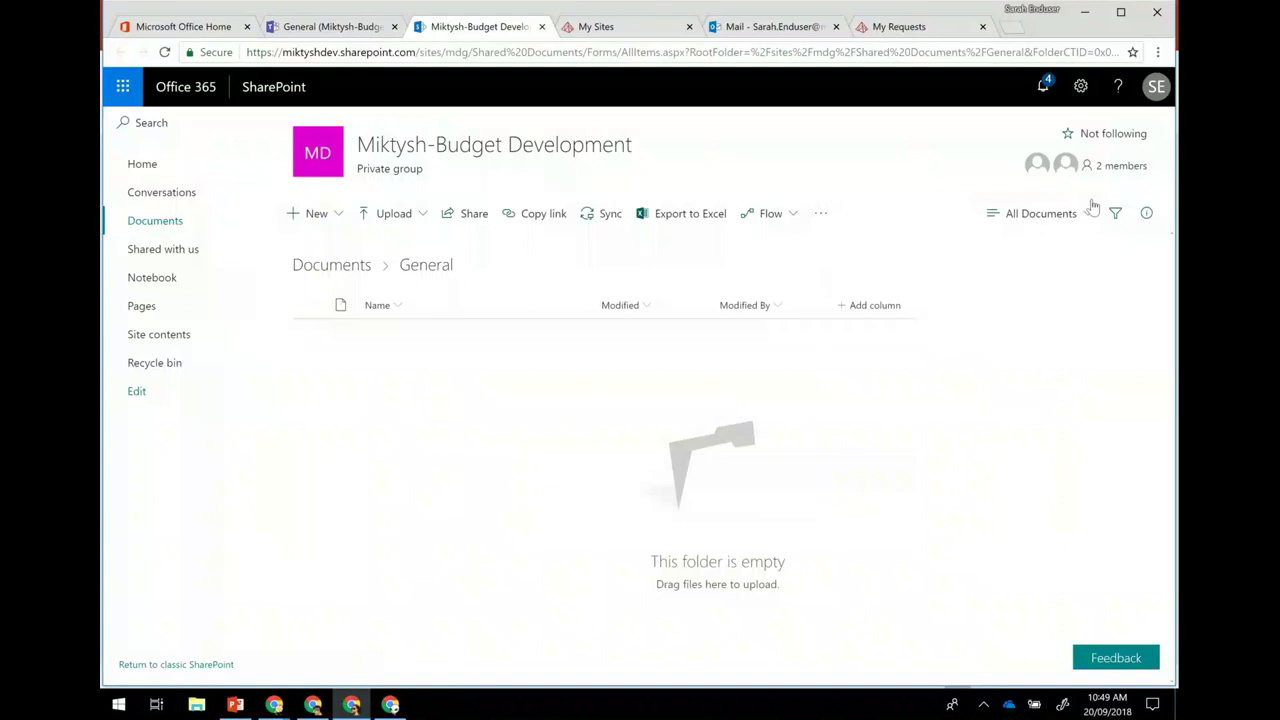
pyautogui.click(1157, 52)
pyautogui.moveTo(1041, 284)
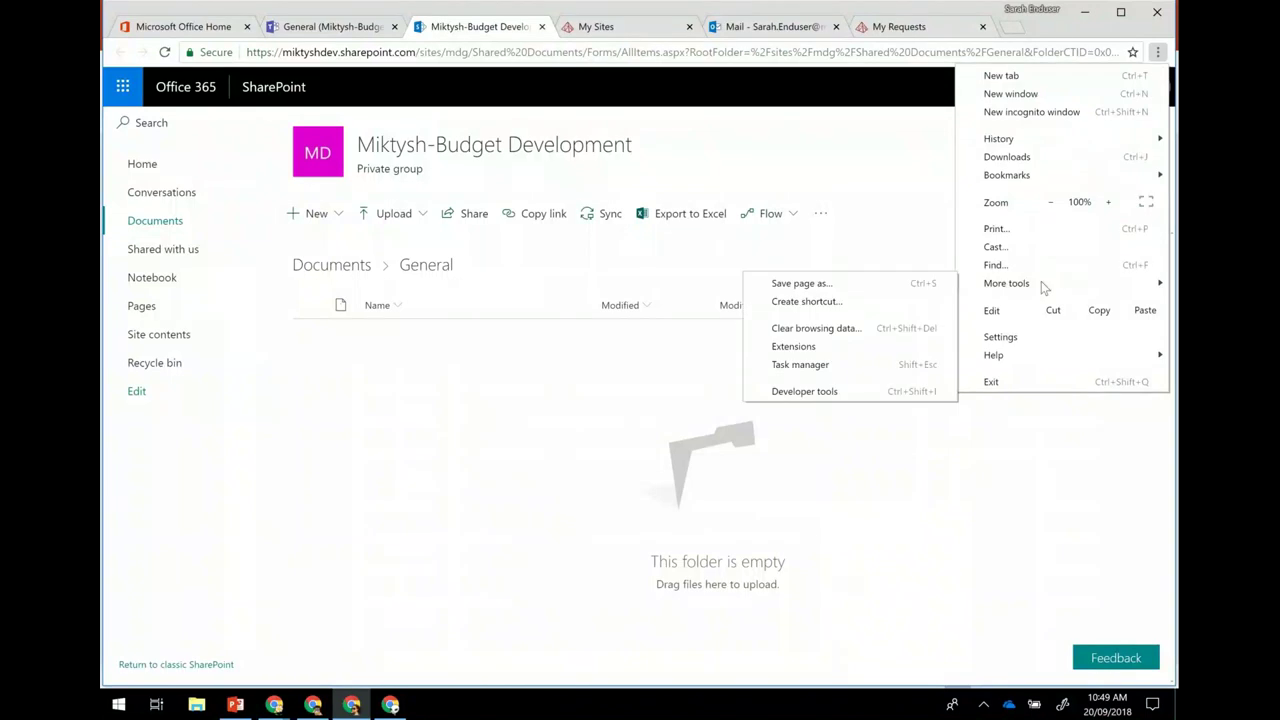
pyautogui.click(877, 400)
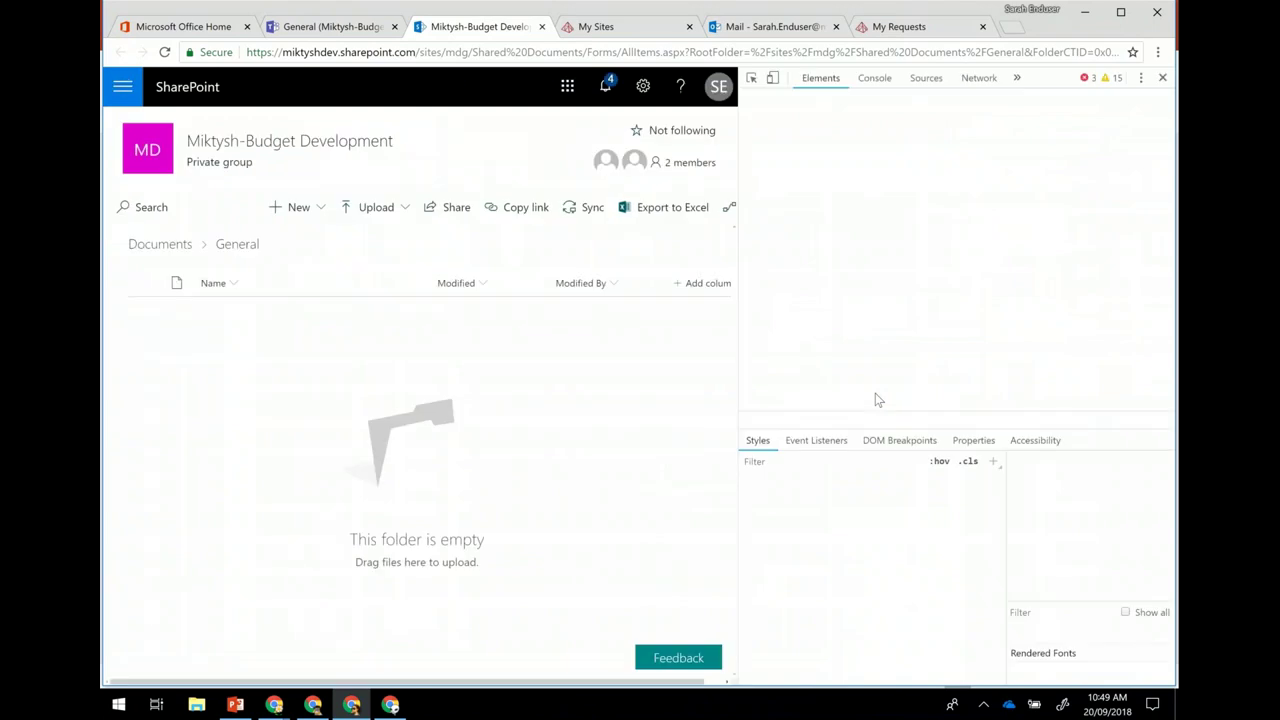
# Step: Look through the developer tools' additional panels and its customization options
pyautogui.click(1017, 77)
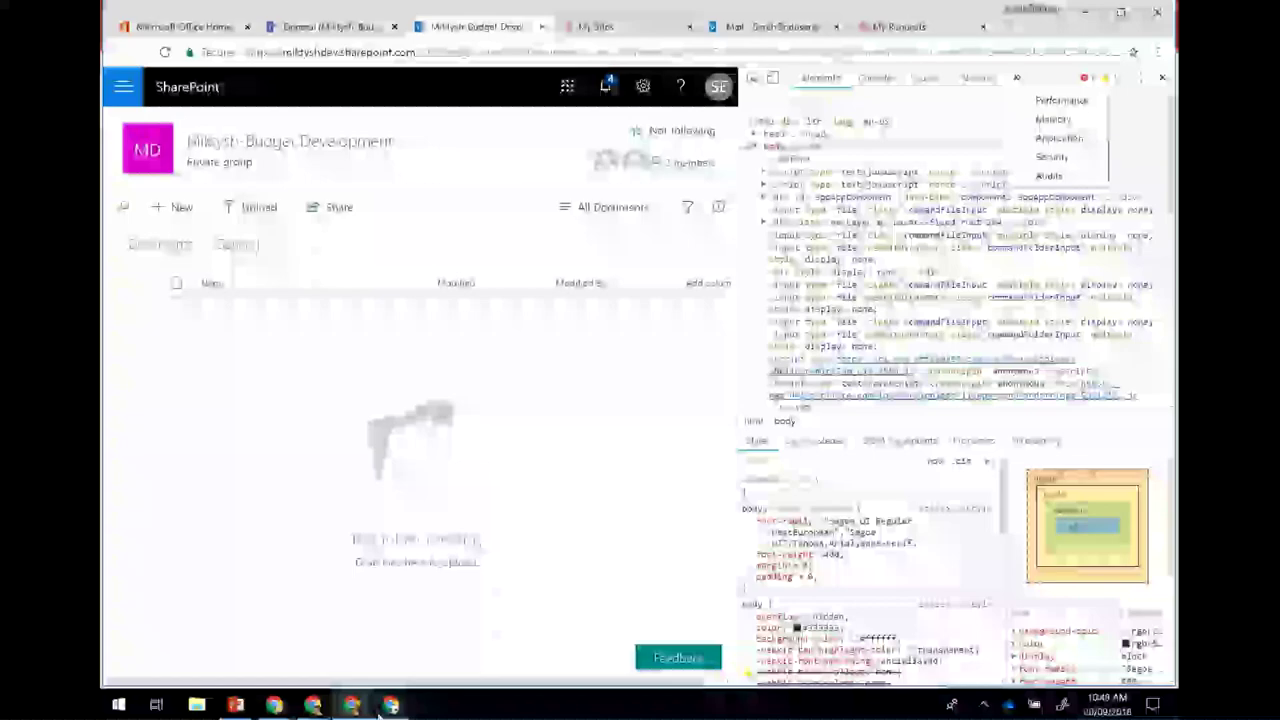
pyautogui.moveTo(380, 710)
pyautogui.click(560, 275)
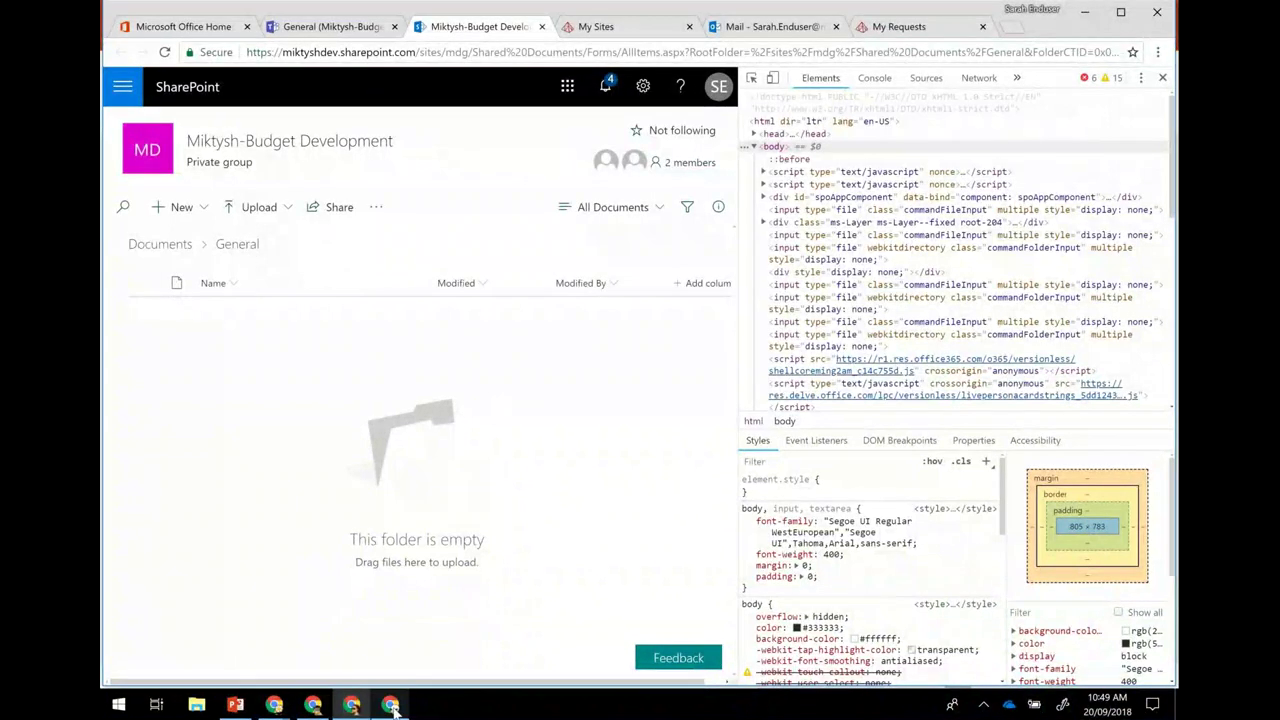
pyautogui.click(391, 707)
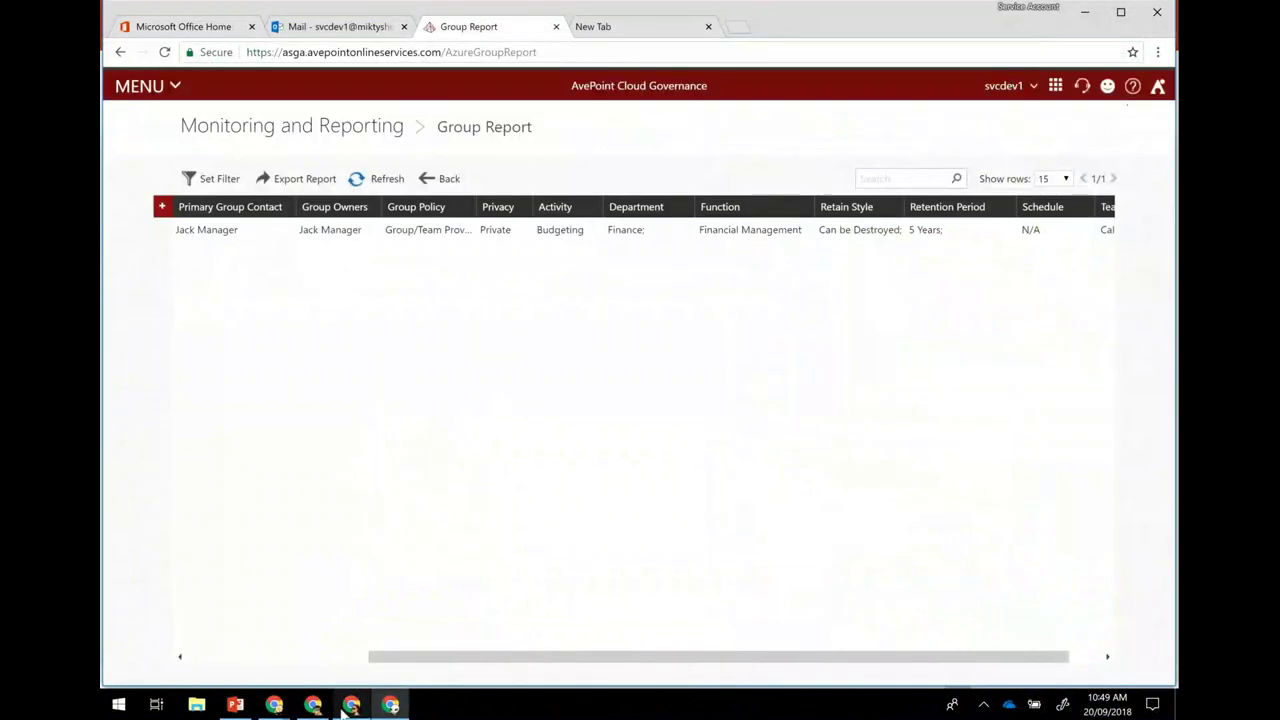
pyautogui.click(349, 705)
pyautogui.click(1013, 80)
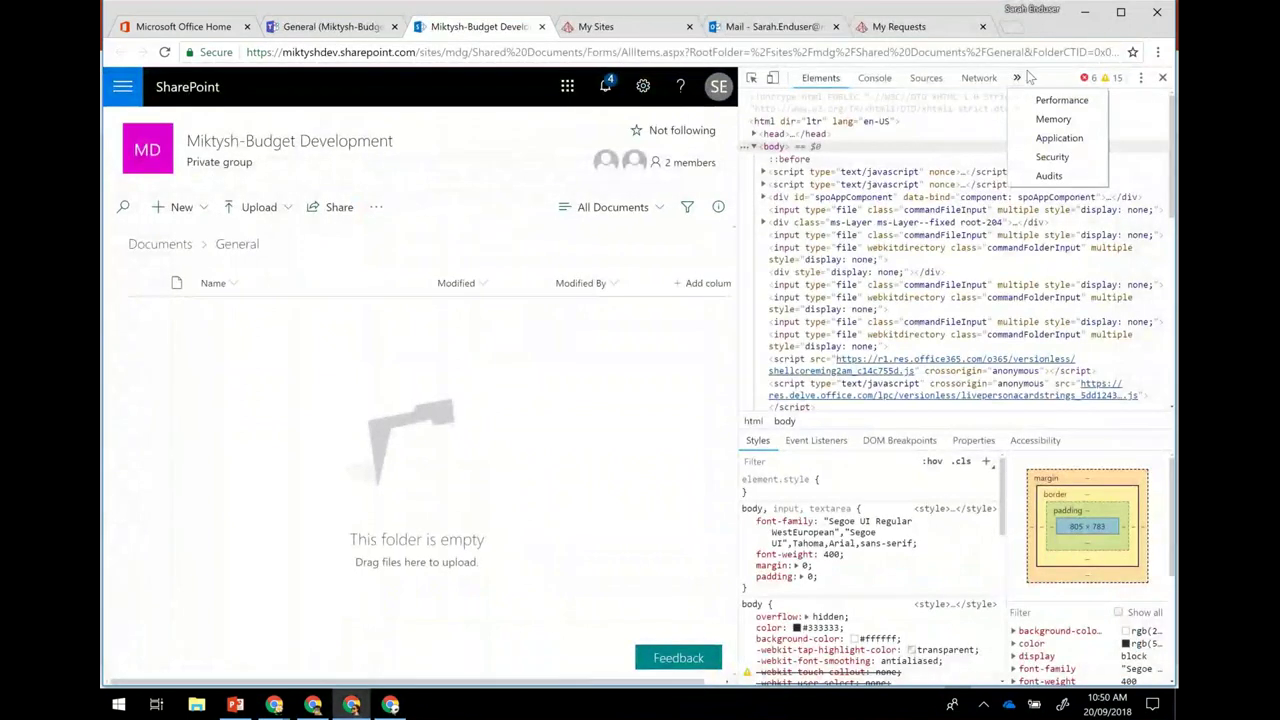
pyautogui.click(1148, 90)
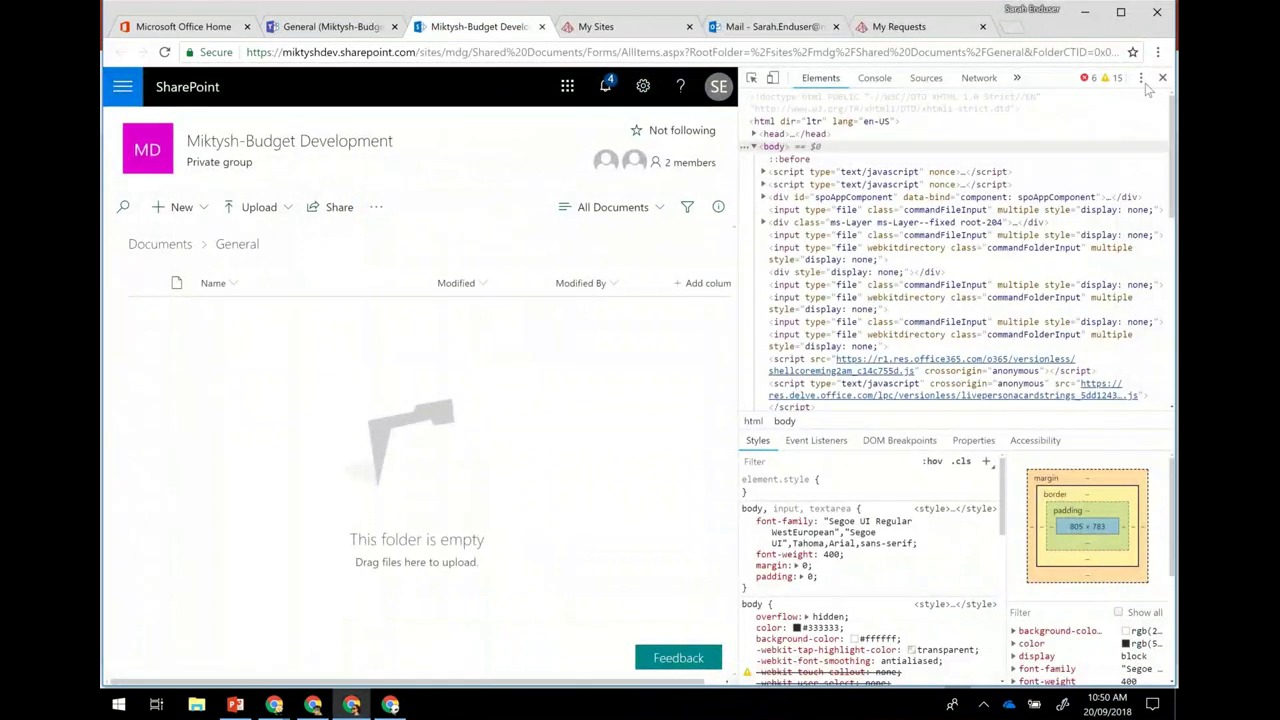
pyautogui.click(1143, 84)
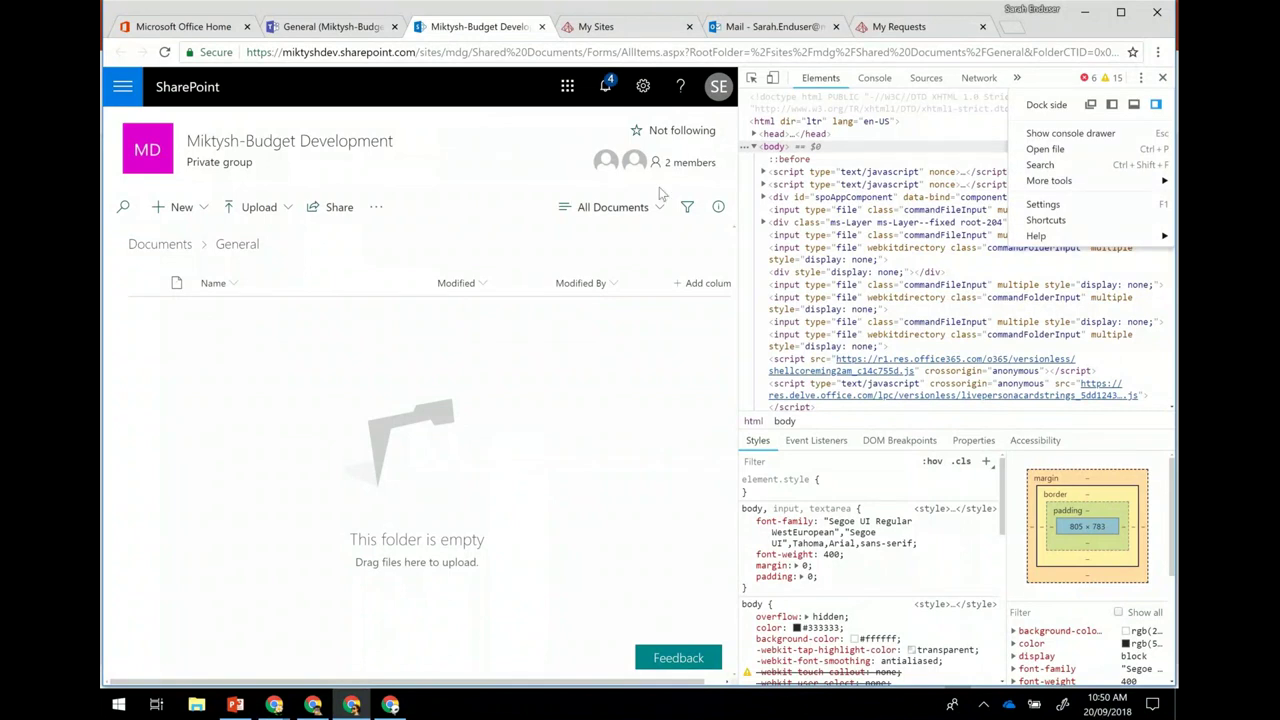
# Step: Return to the AvePoint Cloud Governance administrator window and open My To-Do List
pyautogui.click(1088, 12)
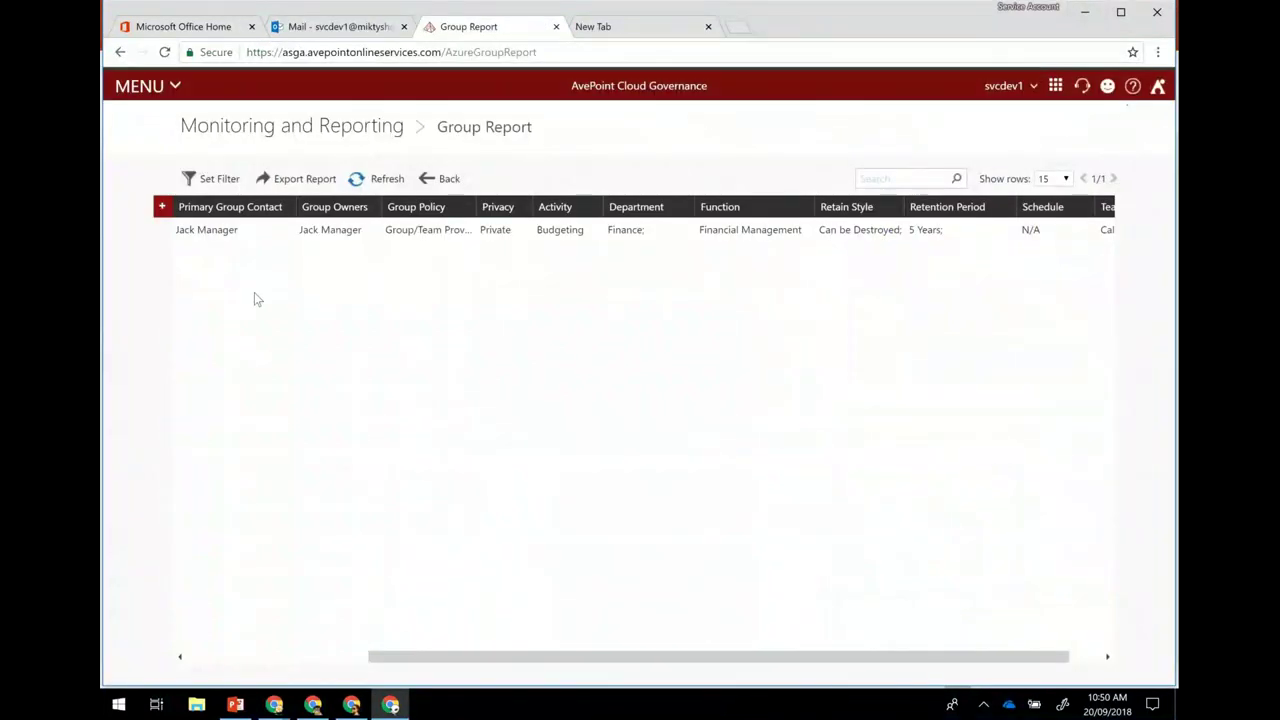
pyautogui.click(174, 90)
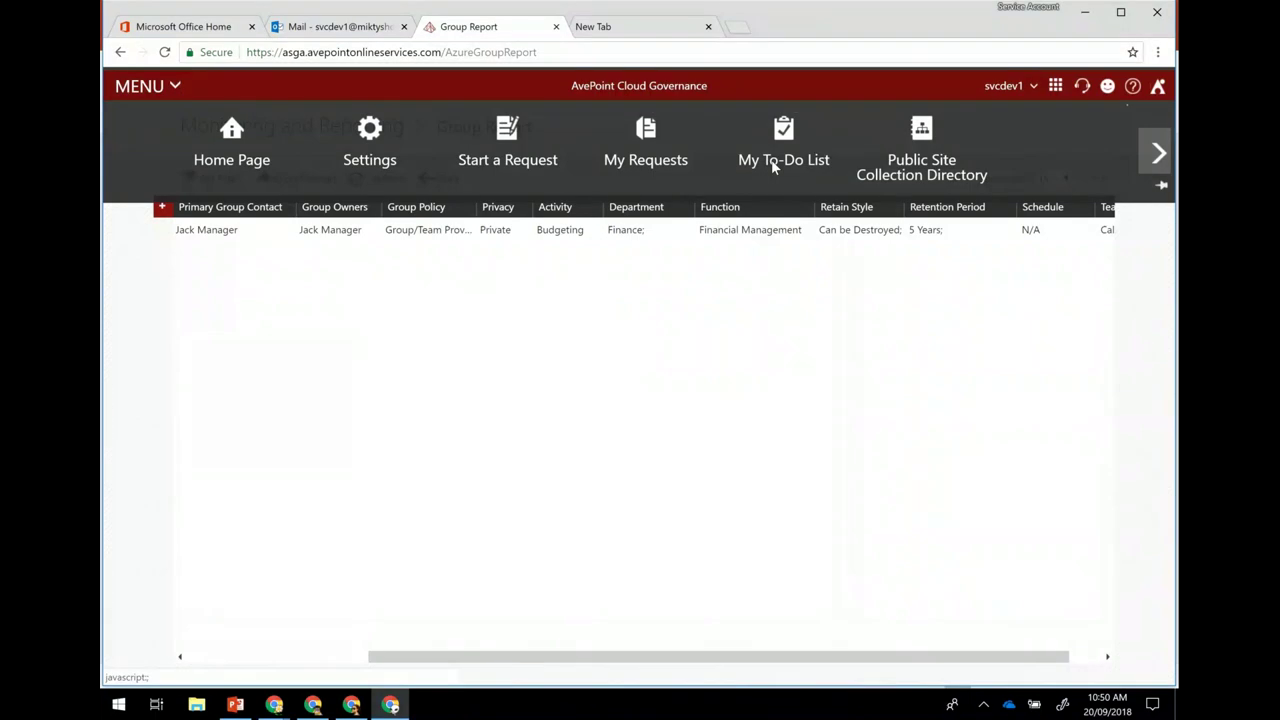
pyautogui.click(772, 164)
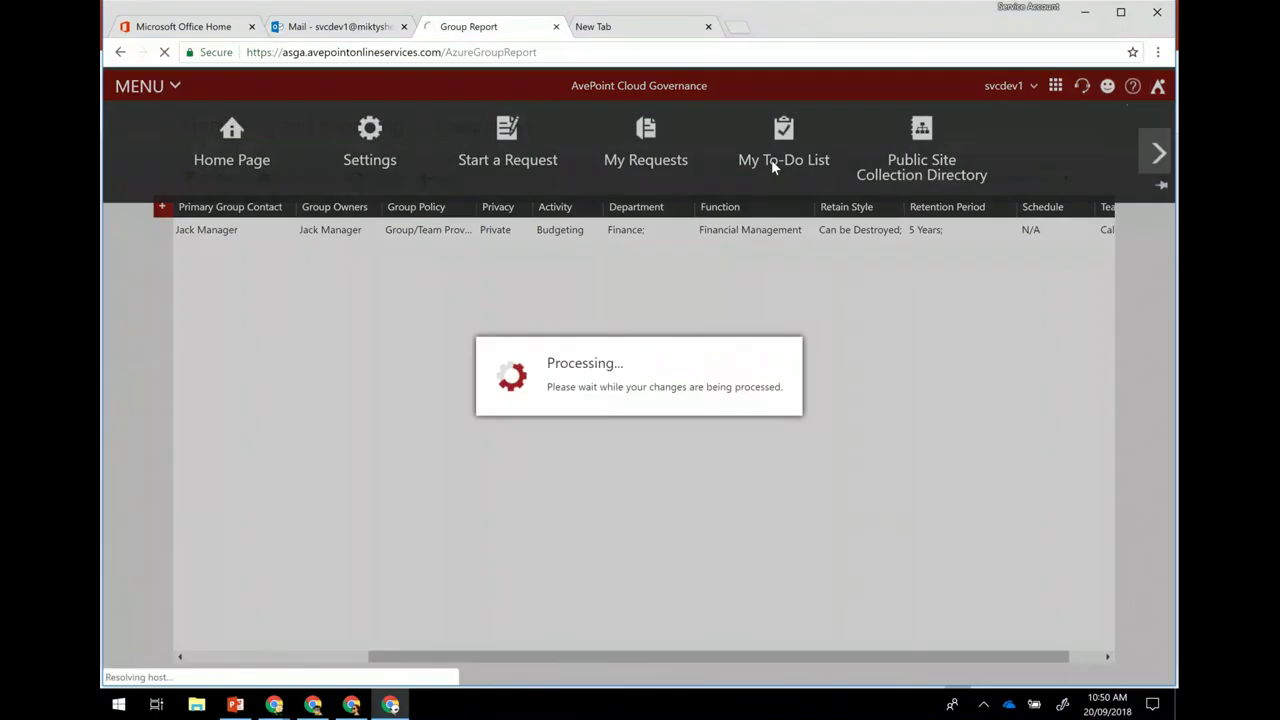